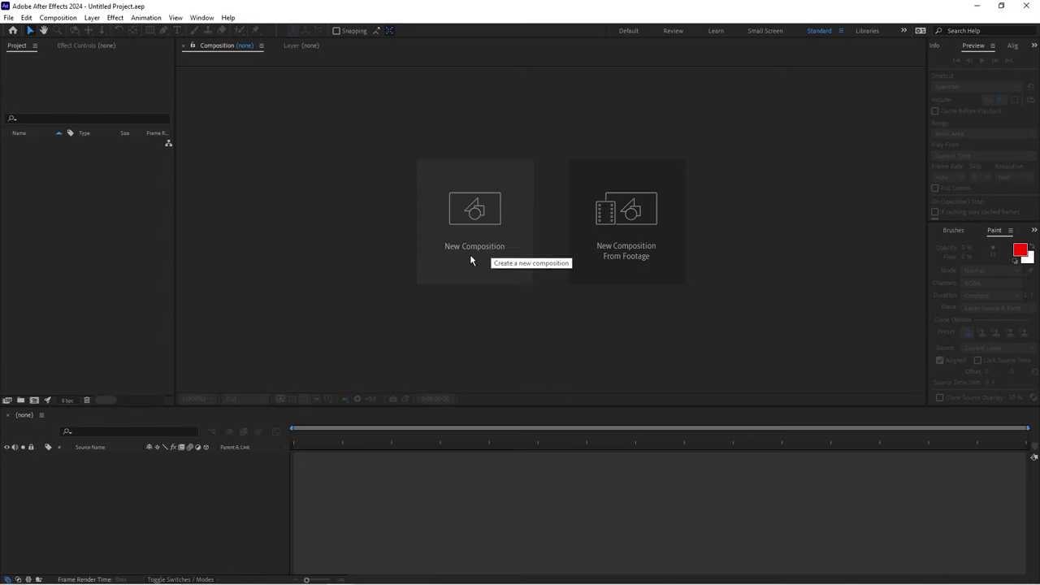
Start a new composition from the After Effects start screen
click(472, 242)
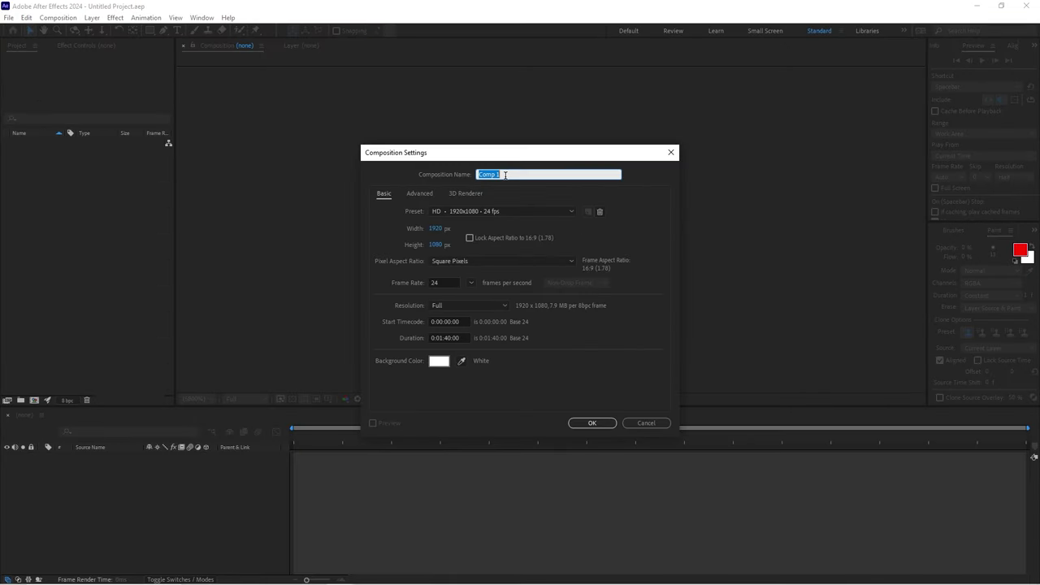
Create composition 'J التحويل' at 1080×1920, 24 fps, lasting 1:40
text(J)
text( الت)
text(حويل)
click(437, 229)
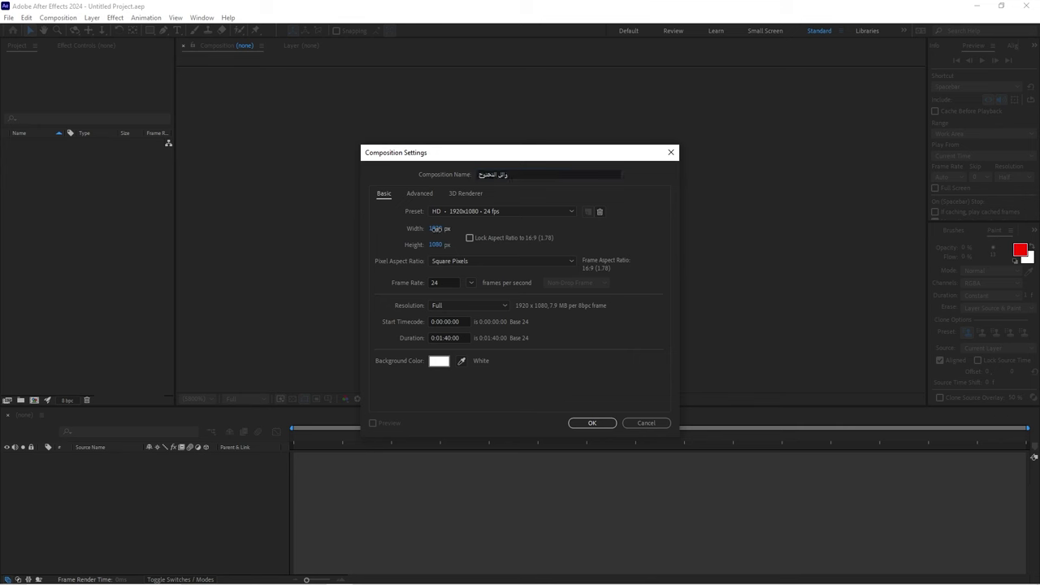
text(1080)
key(Tab)
text(1920)
key(Tab)
click(431, 337)
text(1)
key(Tab)
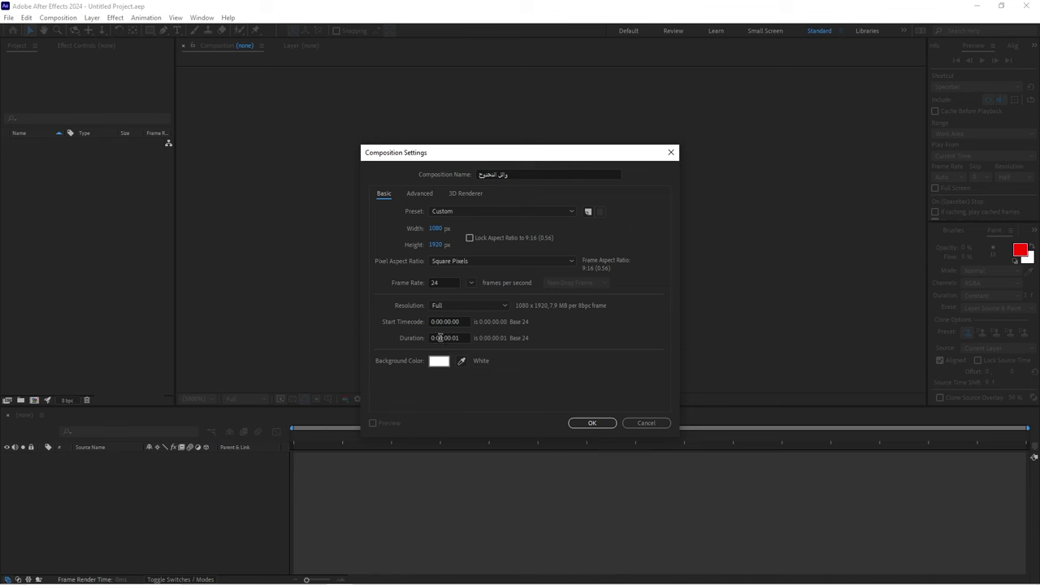
click(441, 340)
click(593, 422)
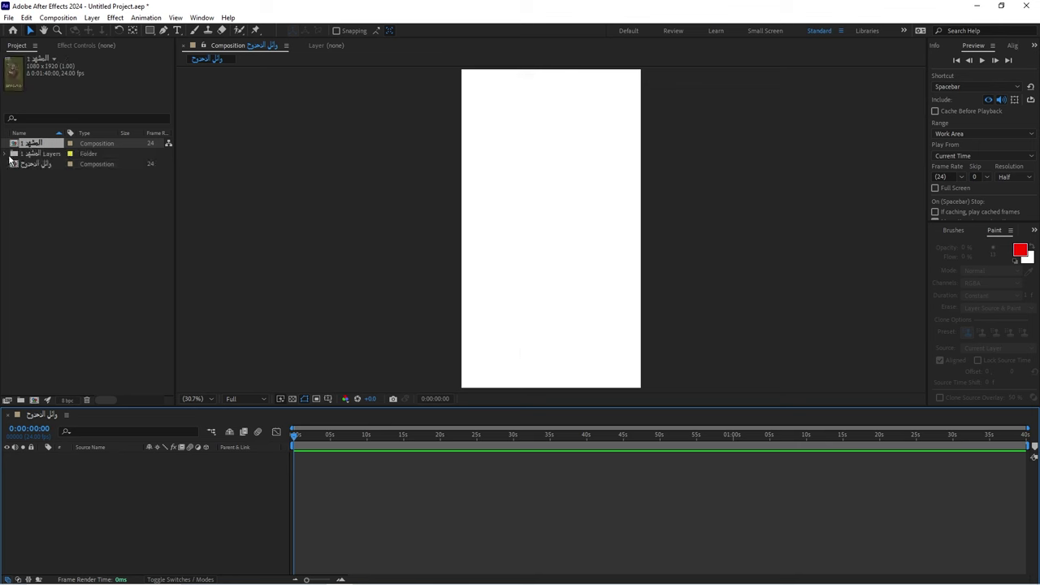
Inspect the scene 1 layer files, then add the green background and scene 1 comp to the timeline
click(7, 153)
click(41, 216)
click(41, 205)
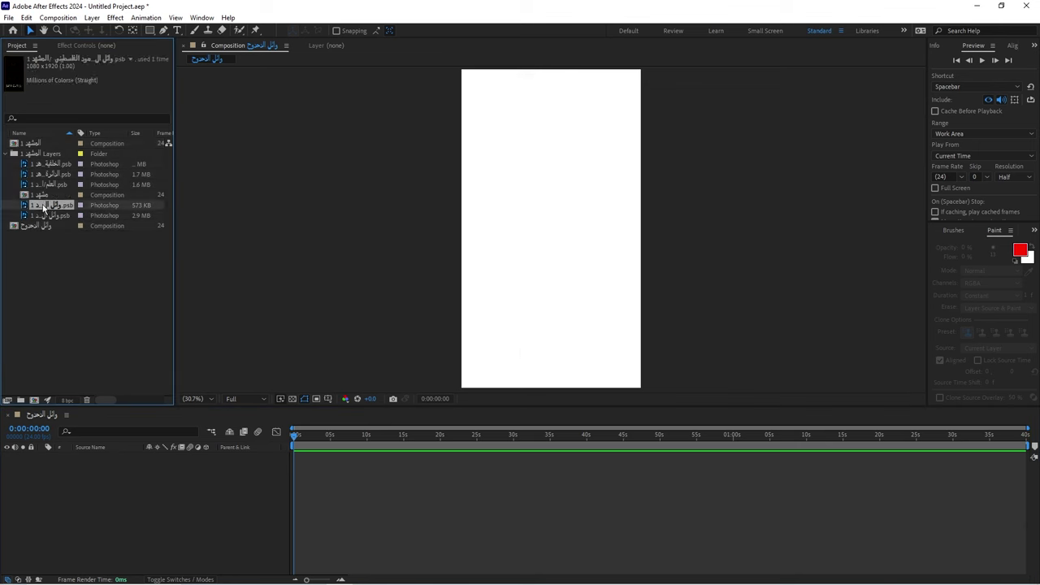
drag(173, 157, 303, 157)
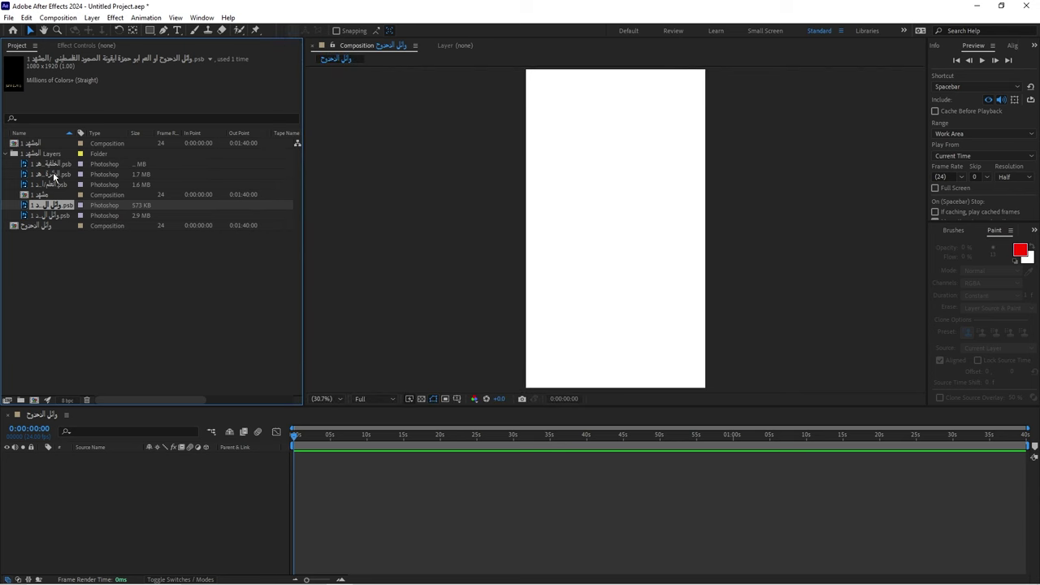
click(54, 165)
click(55, 174)
click(52, 184)
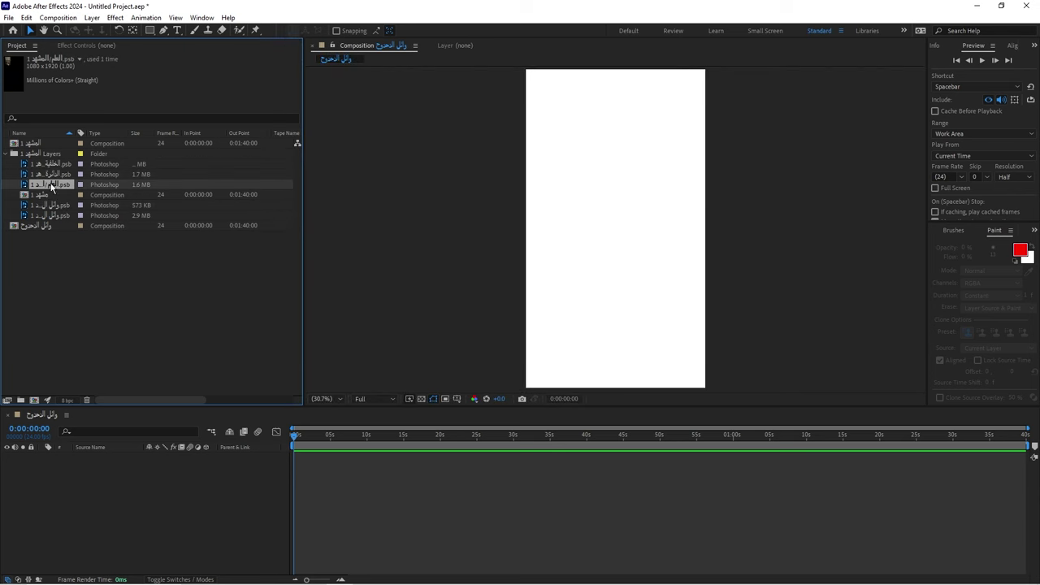
click(54, 206)
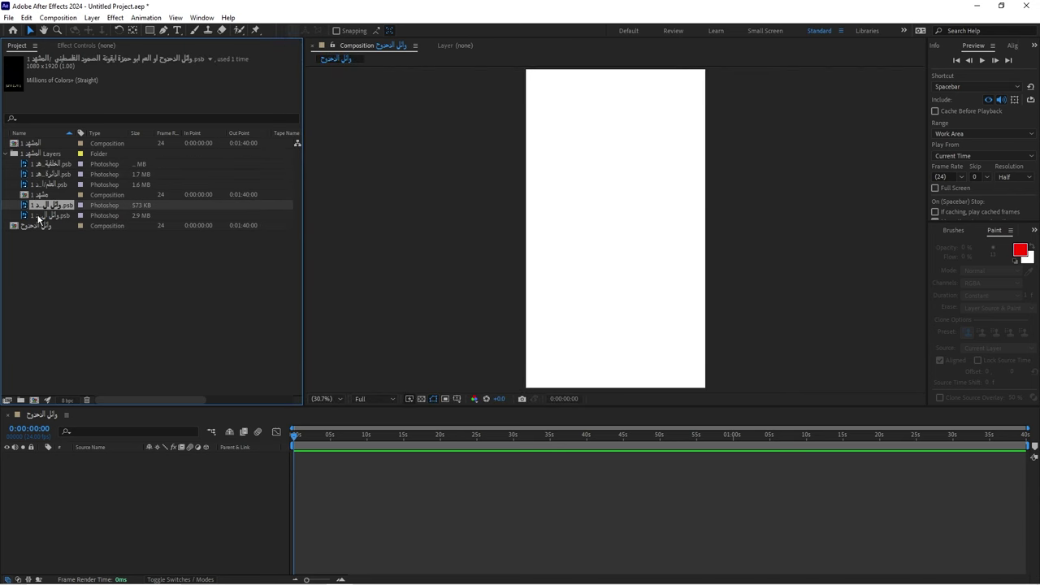
click(41, 216)
drag(51, 165, 98, 496)
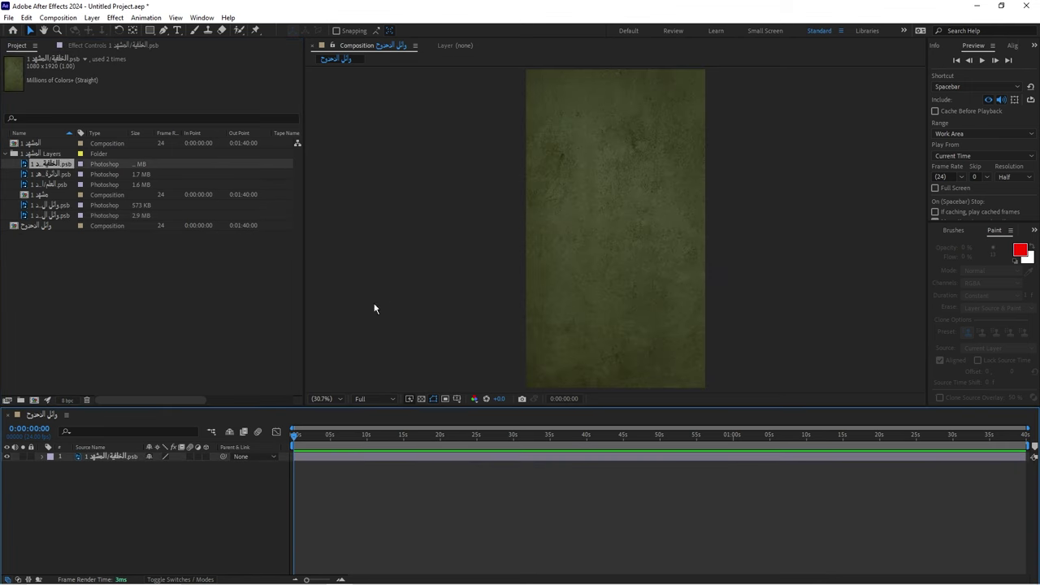
drag(33, 143, 95, 460)
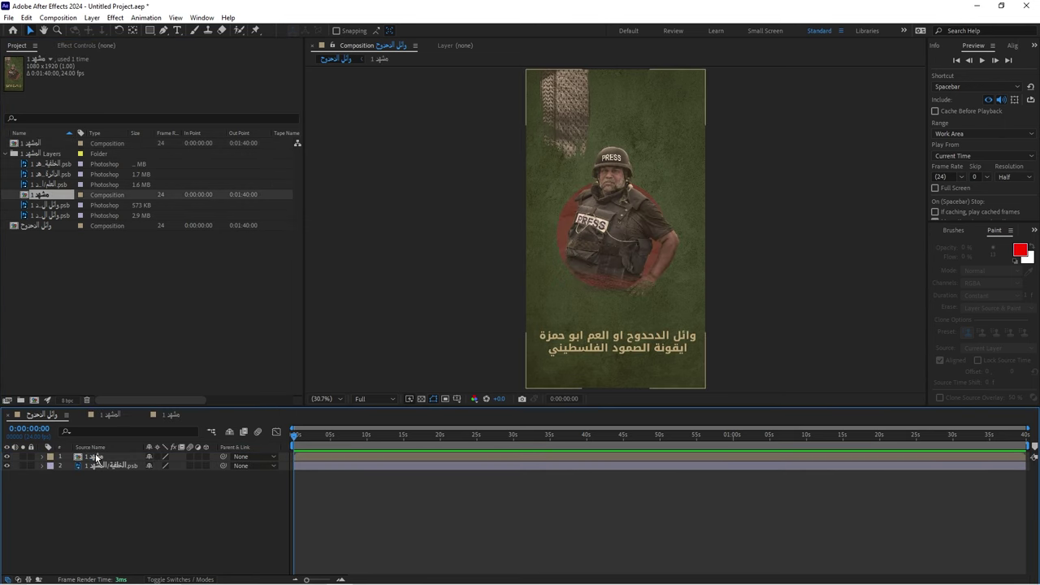
Inside the scene 1 precomp, delete its background and Arabic title text layers, then return
double_click(95, 456)
click(106, 494)
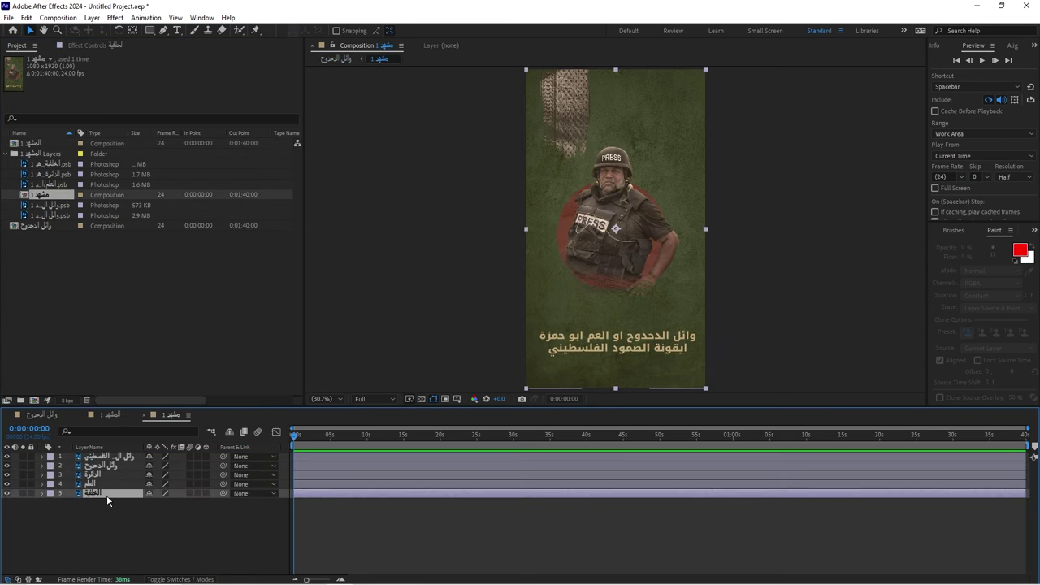
key(Delete)
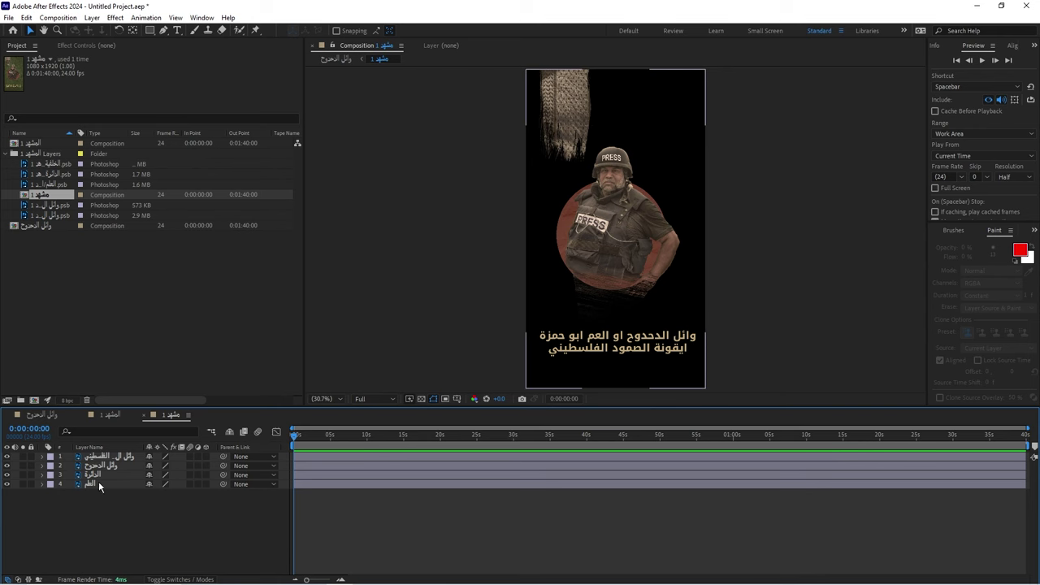
click(98, 481)
click(110, 466)
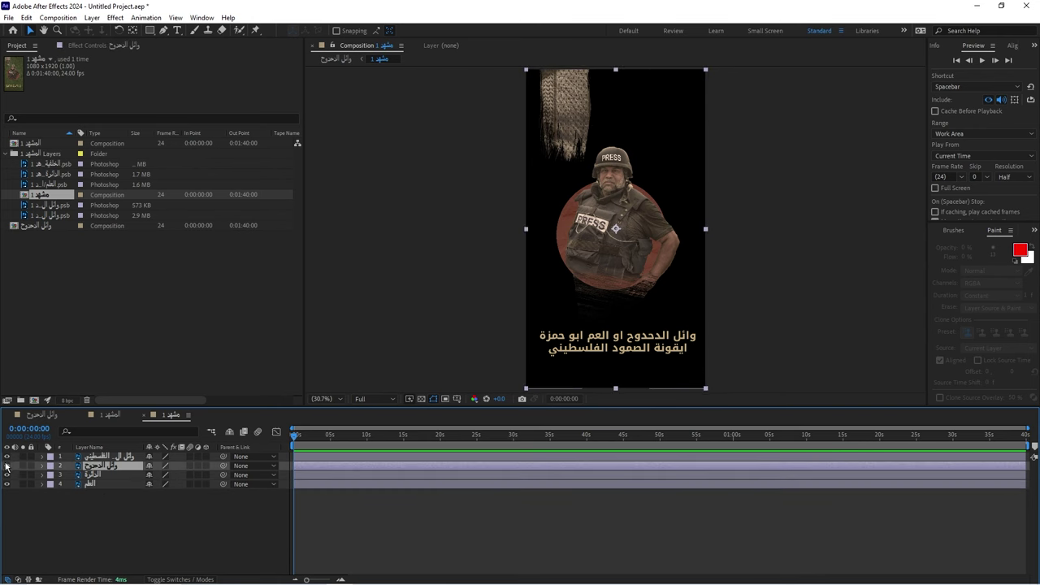
click(112, 458)
key(Delete)
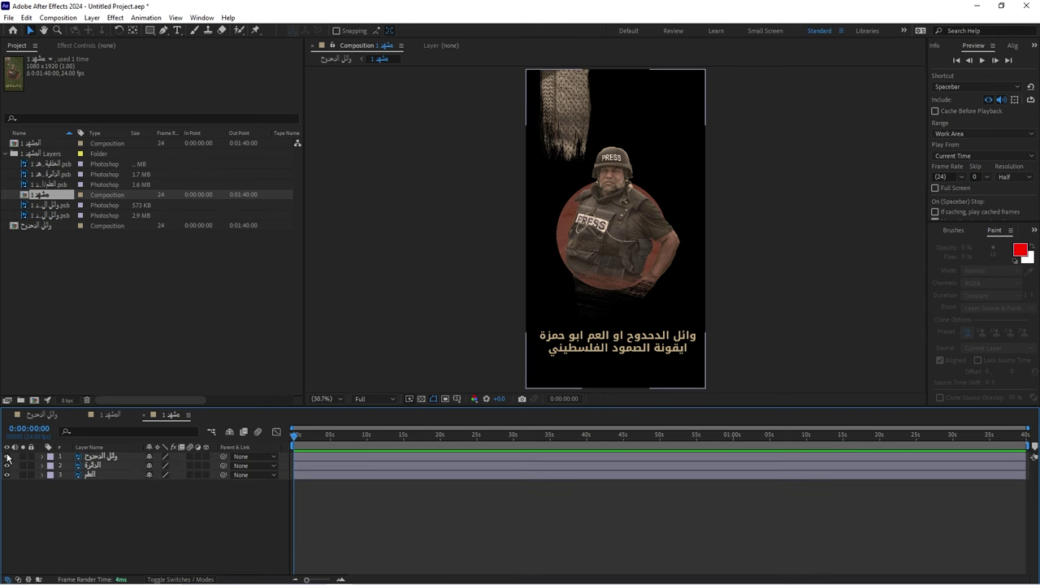
click(36, 416)
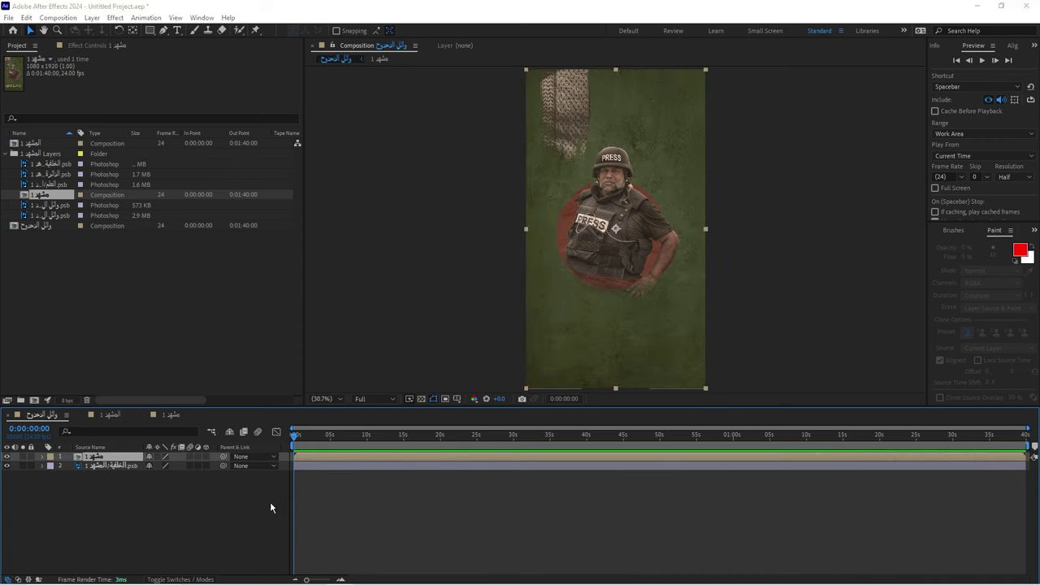
Add the WAV voice-over as the top layer with its waveform shown, timeline zoomed in
drag(270, 501, 115, 460)
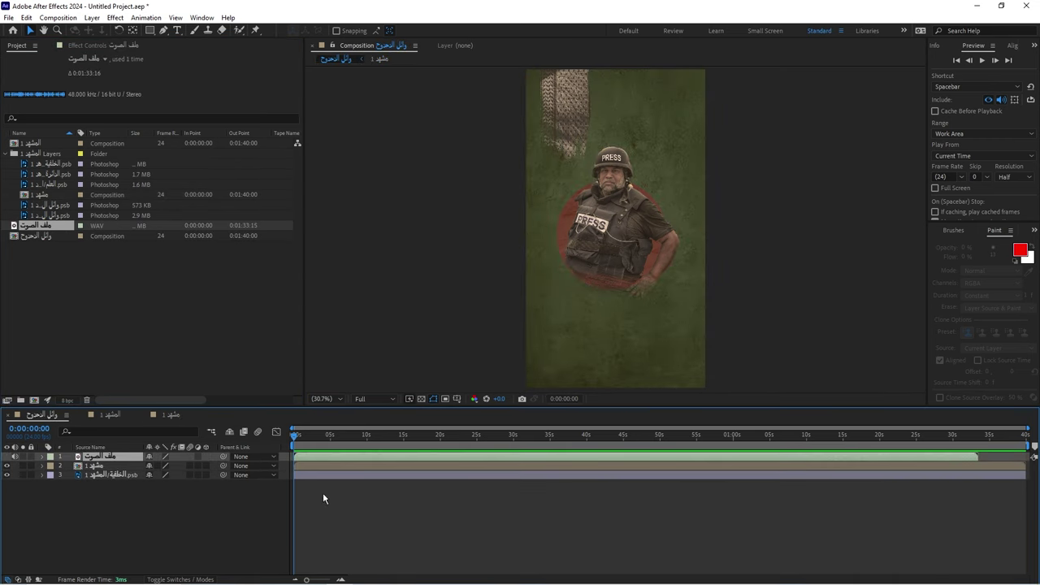
click(42, 456)
click(52, 466)
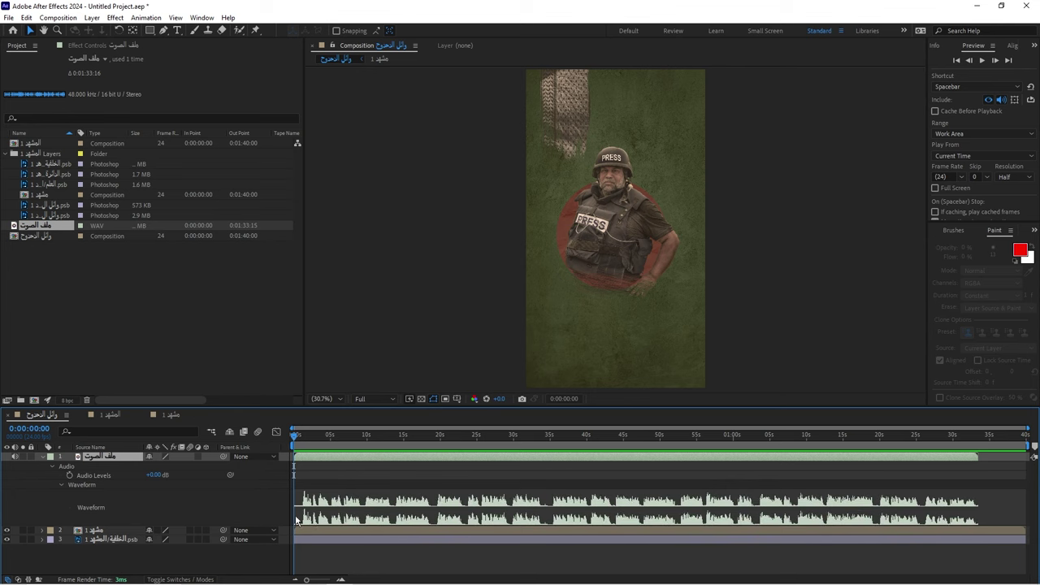
key(equal)
key(equal)
key(equal)
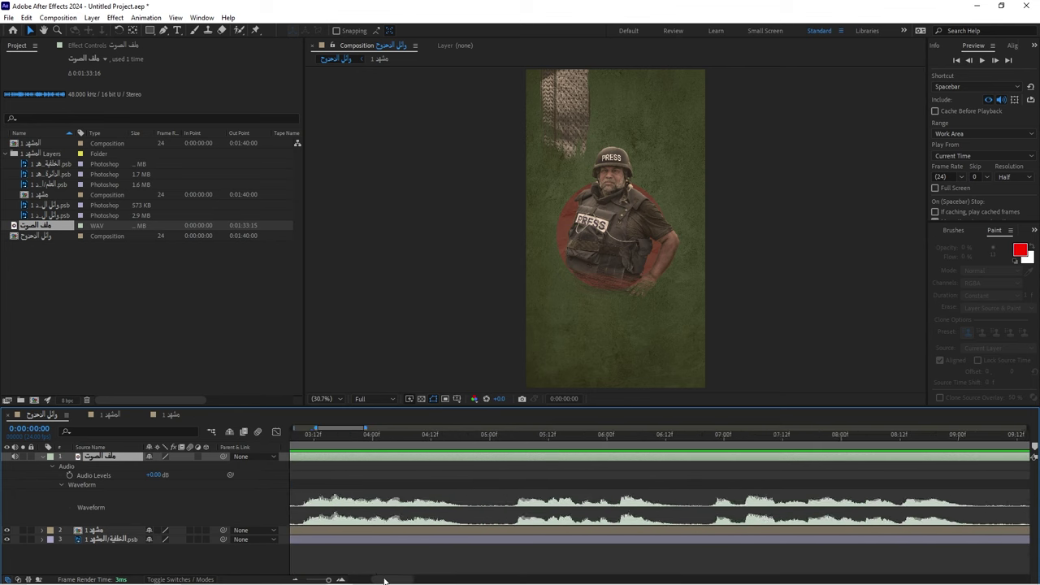
key(equal)
drag(384, 581, 356, 581)
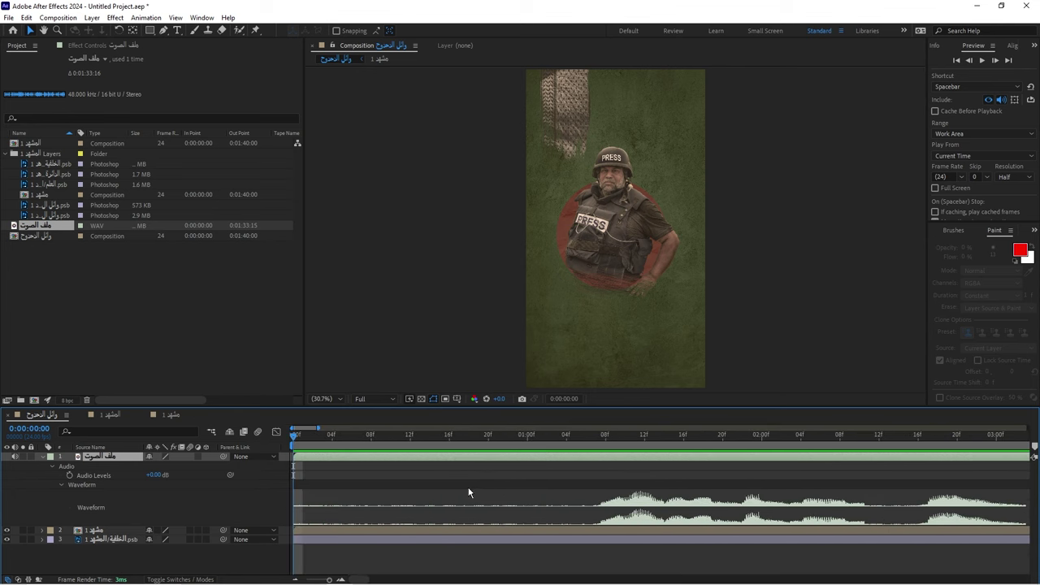
click(369, 399)
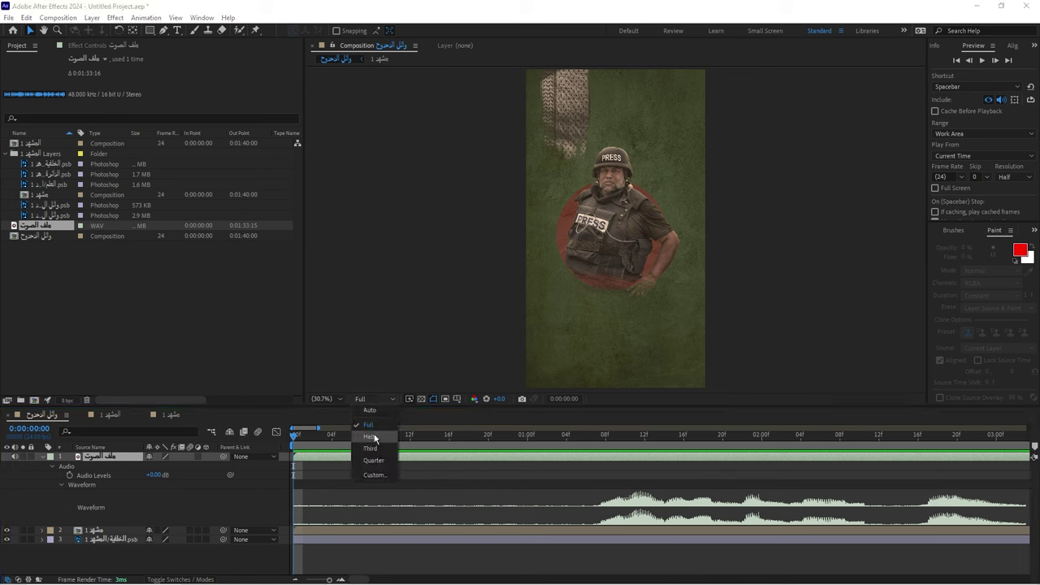
Set the viewer resolution to Half and the Preview playback resolution to Full
click(366, 421)
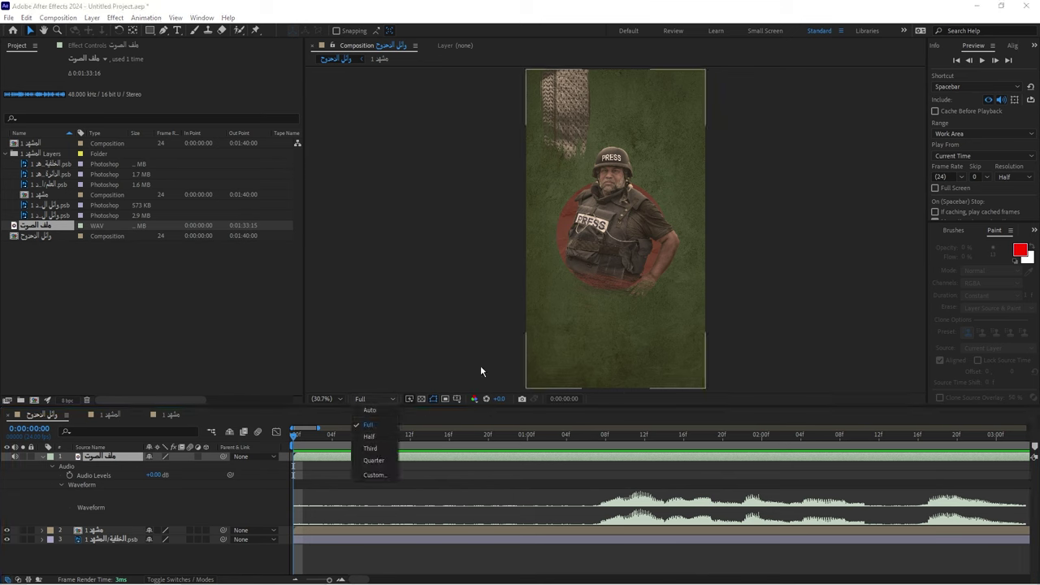
click(369, 437)
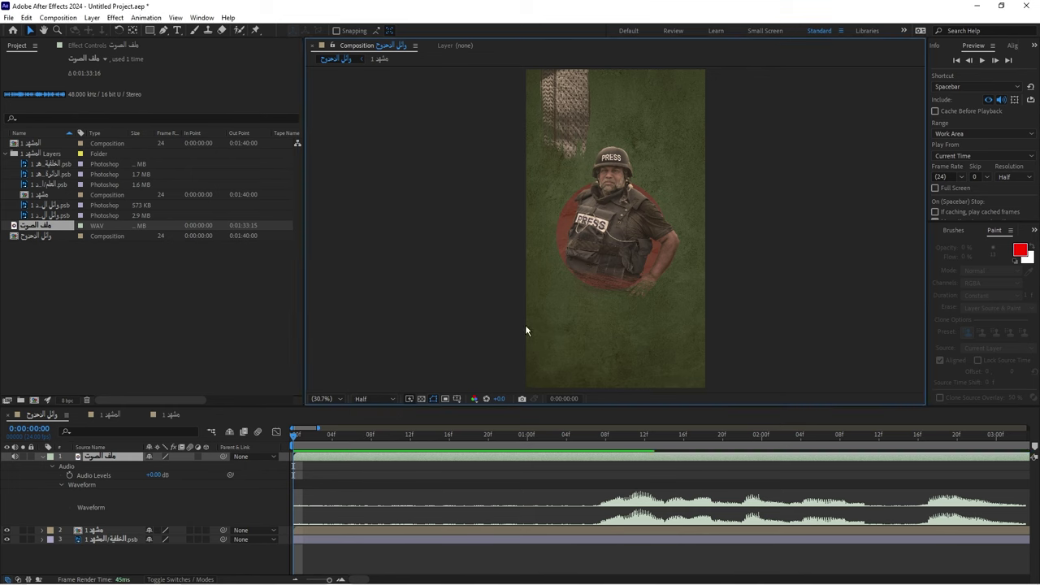
click(373, 398)
click(370, 452)
click(1008, 178)
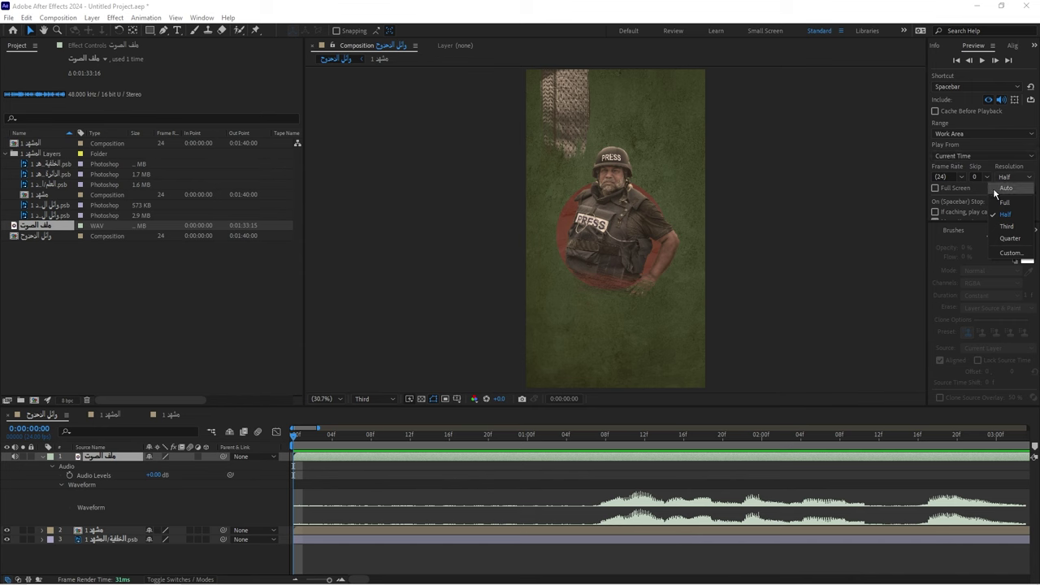
click(1008, 203)
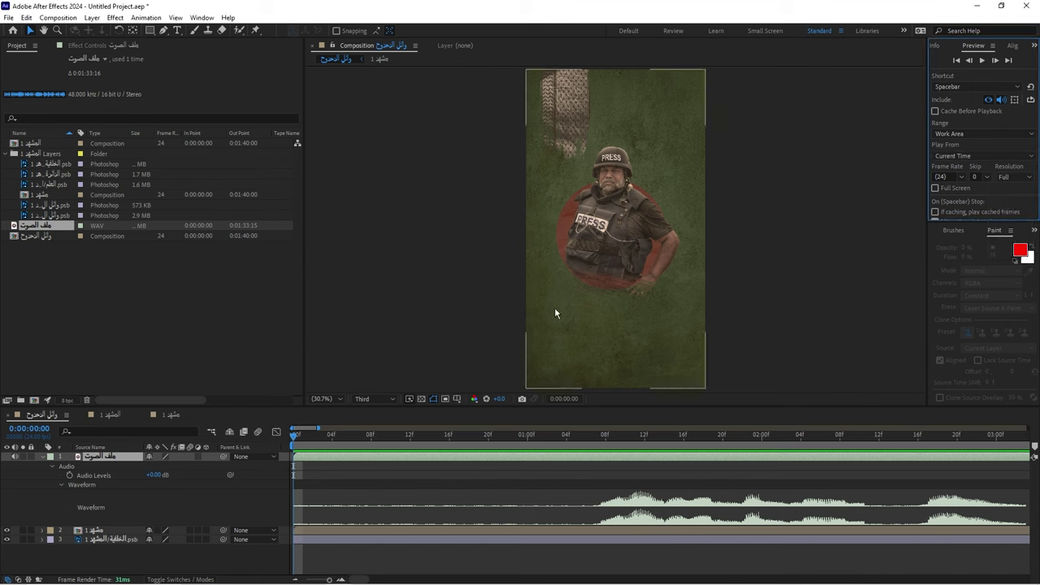
click(369, 398)
click(370, 436)
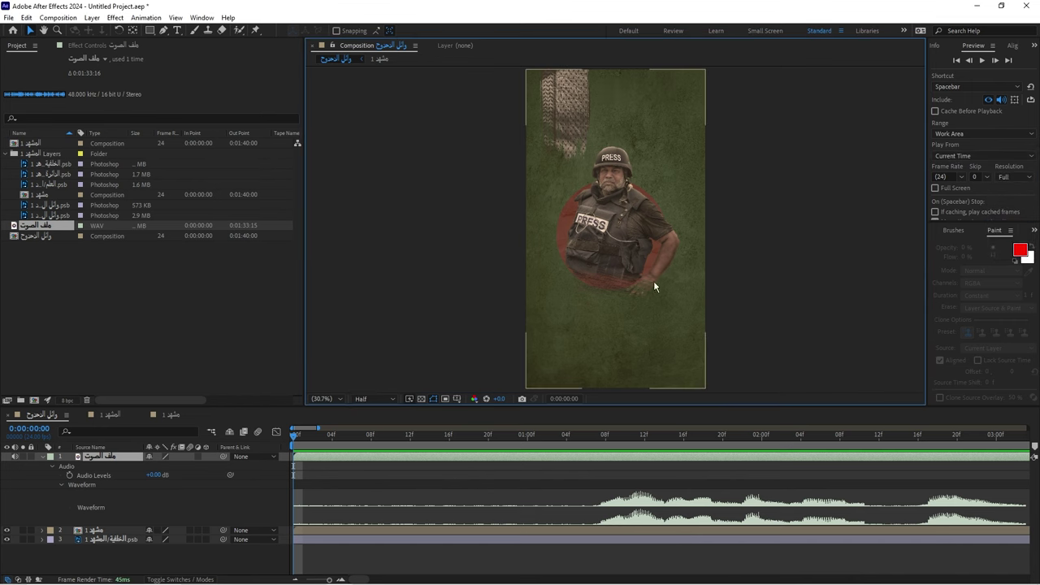
Preview the audio and place the playhead at 0:00:01:03, where the voice begins
click(569, 437)
key(space)
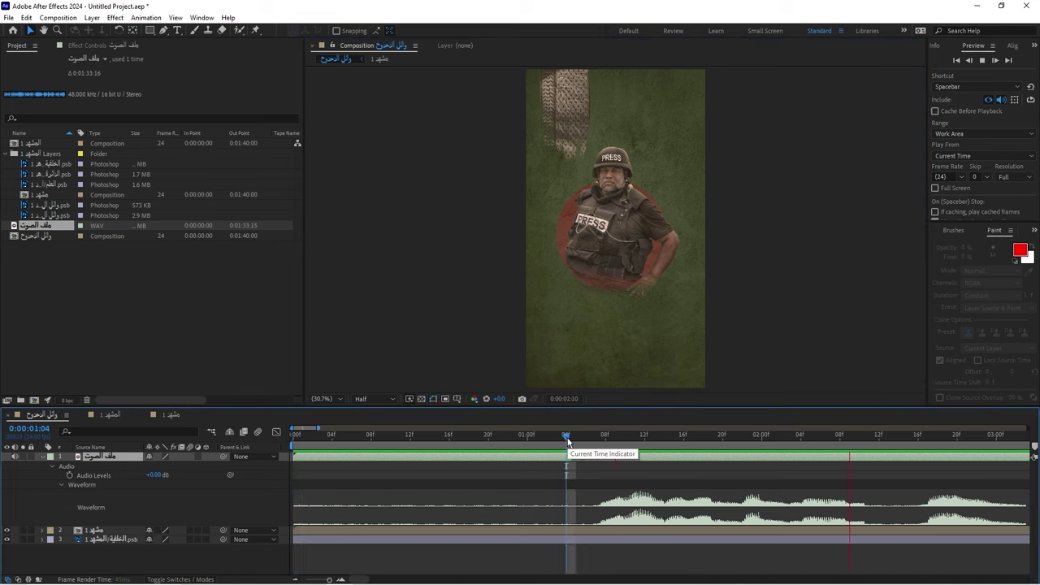
key(space)
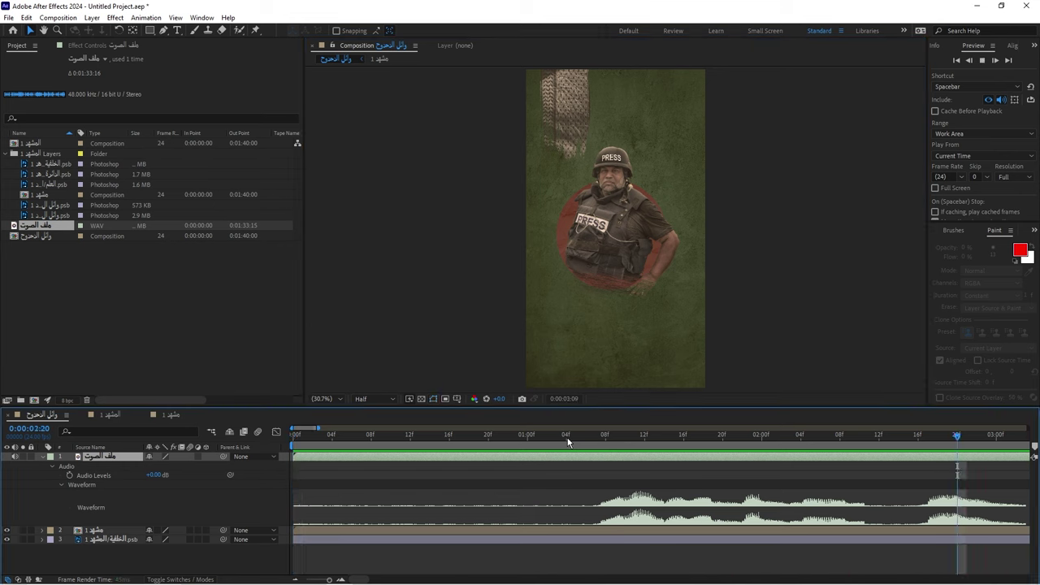
key(minus)
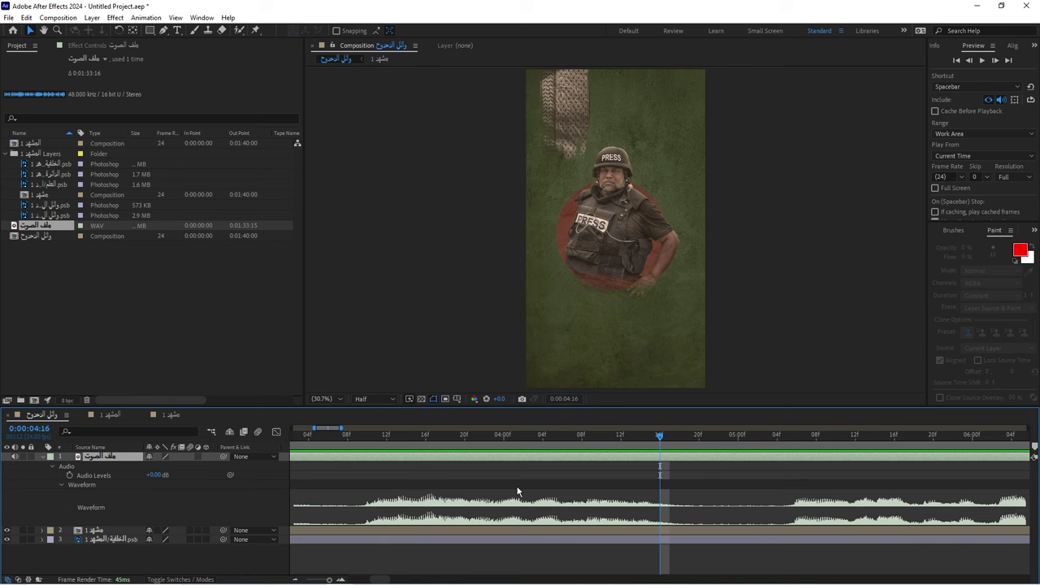
click(346, 438)
scroll(295, 447, left, 1)
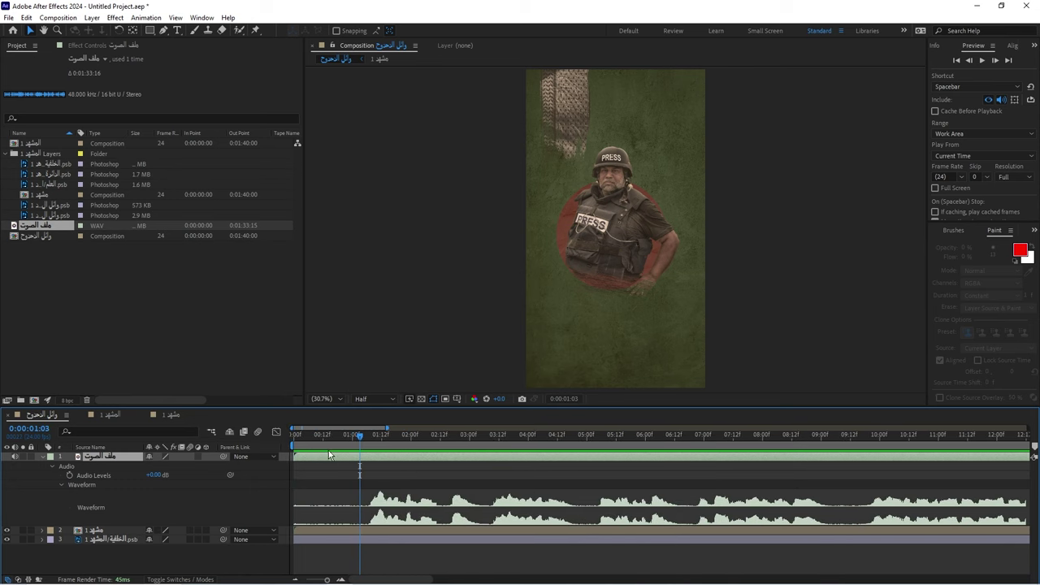
Split the audio there, delete the silent first part, and move the clip to start at 0:00:00:00
key(ctrl+shift+d)
click(333, 472)
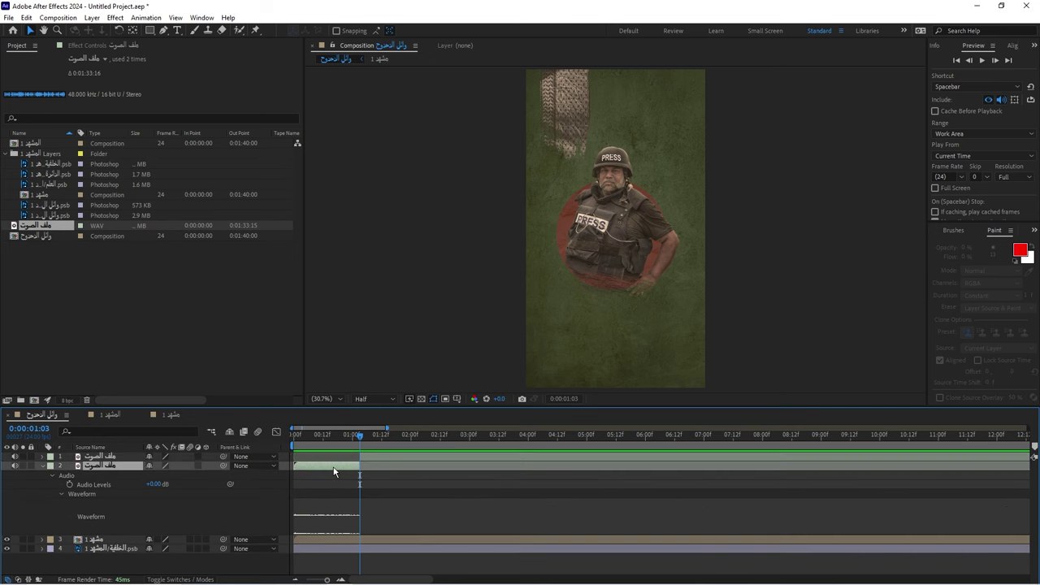
key(Delete)
click(292, 437)
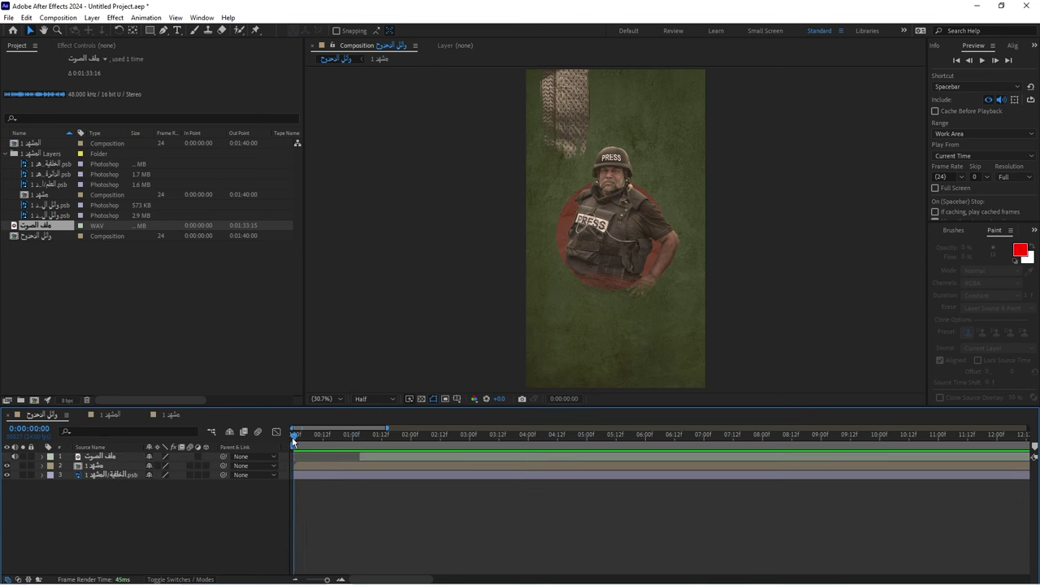
click(375, 456)
key(bracketleft)
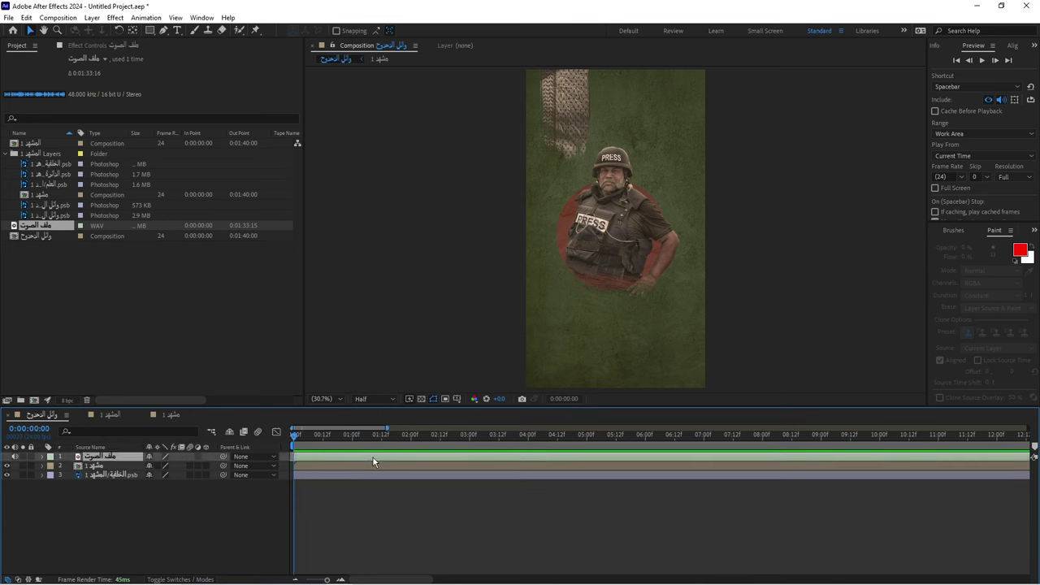
Show the trimmed audio's waveform and preview it from the start
click(42, 456)
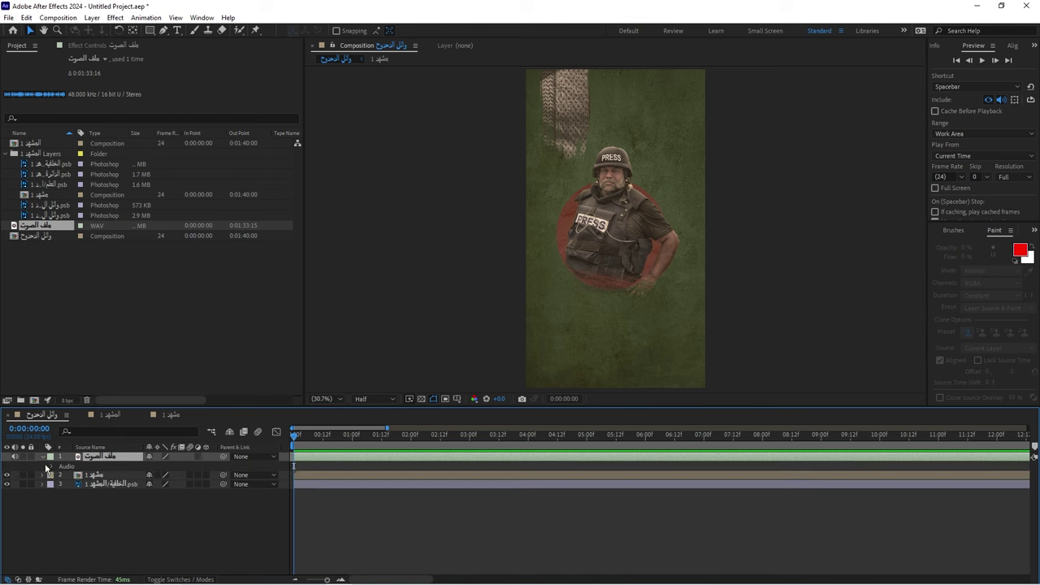
click(51, 466)
click(61, 484)
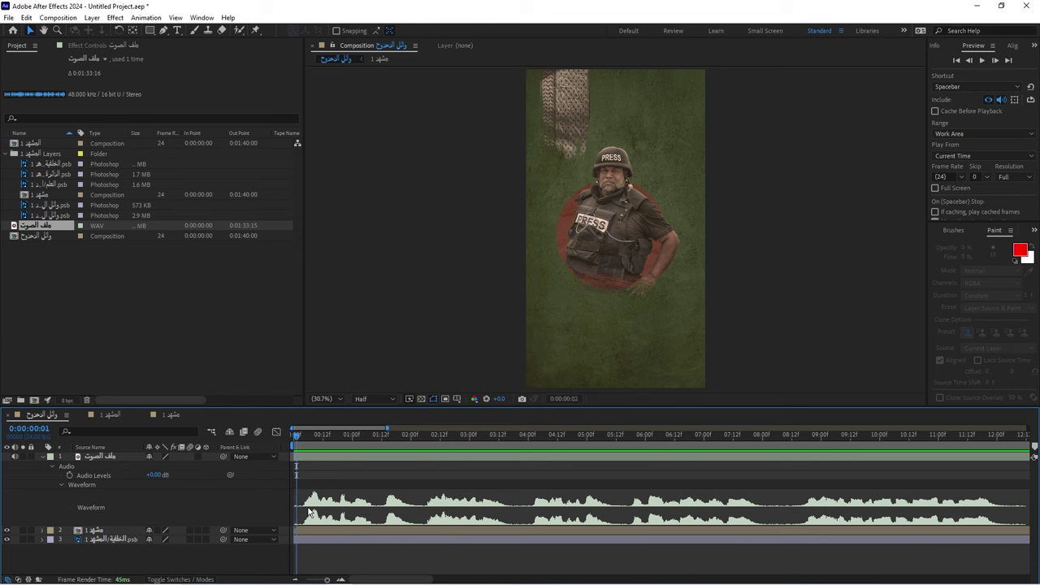
scroll(310, 521, up, 3)
scroll(313, 523, up, 2)
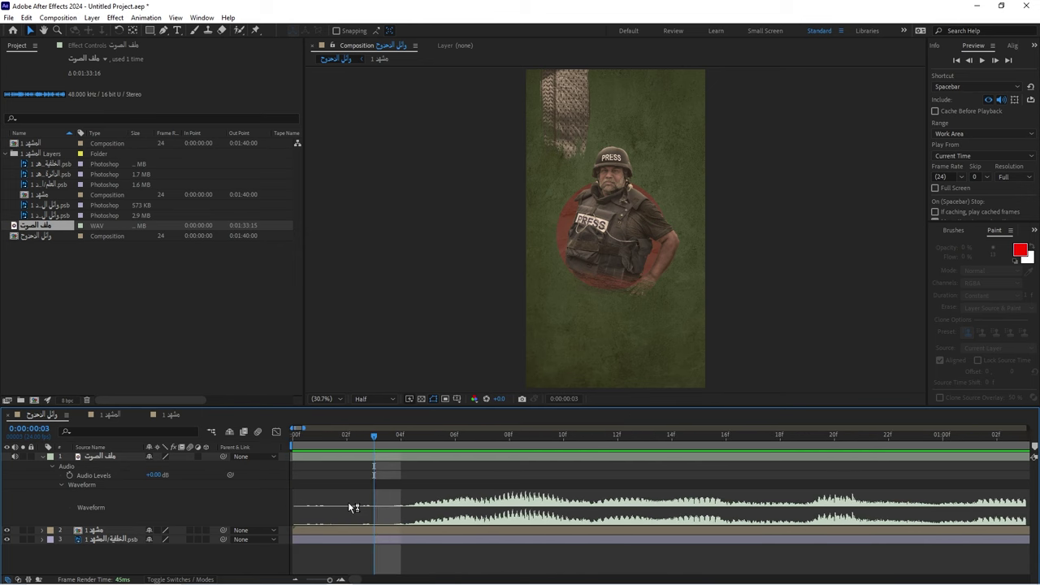
scroll(348, 502, down, 2)
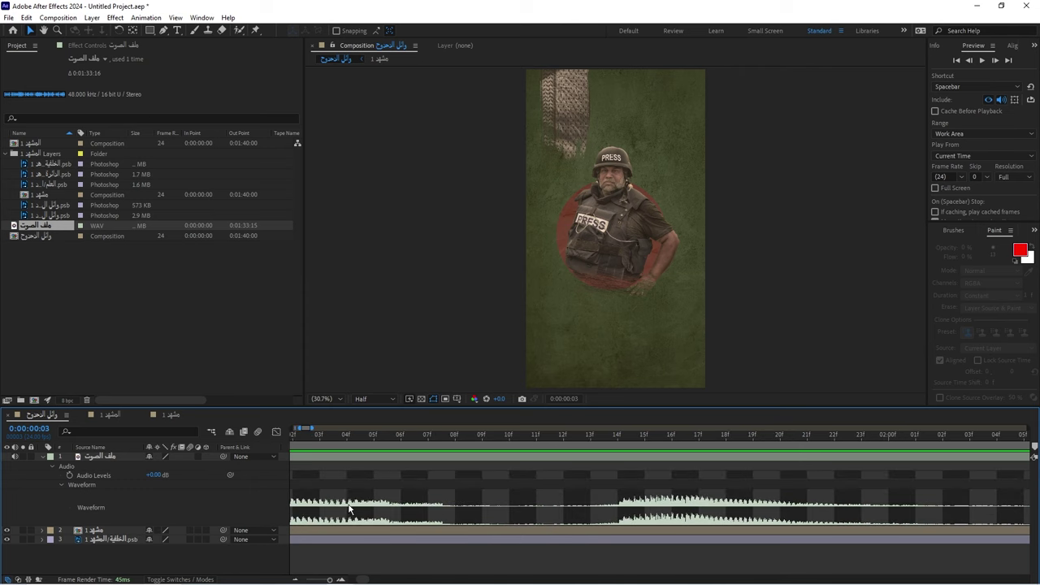
scroll(348, 496, down, 1)
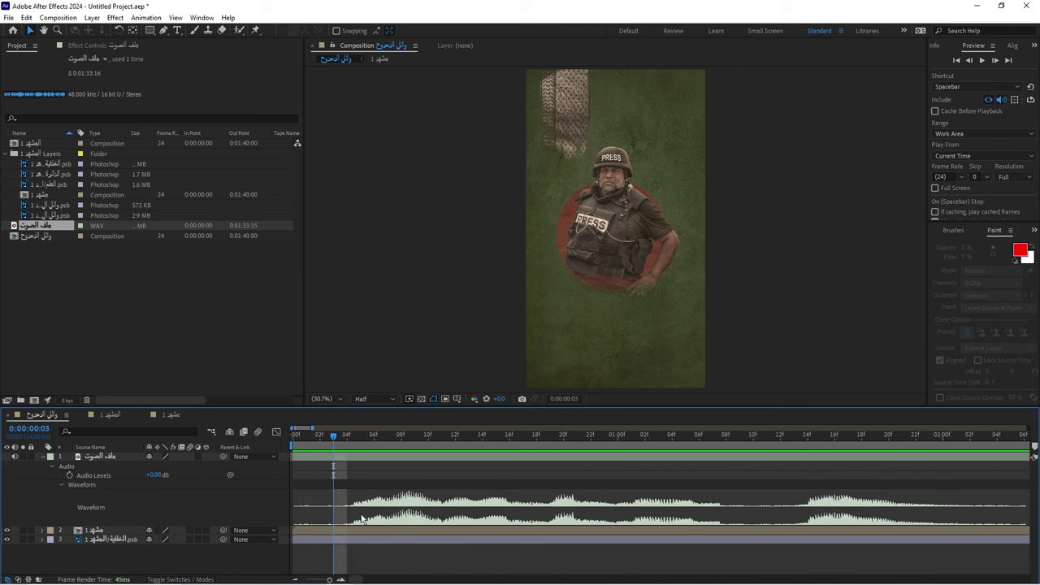
key(space)
key(space)
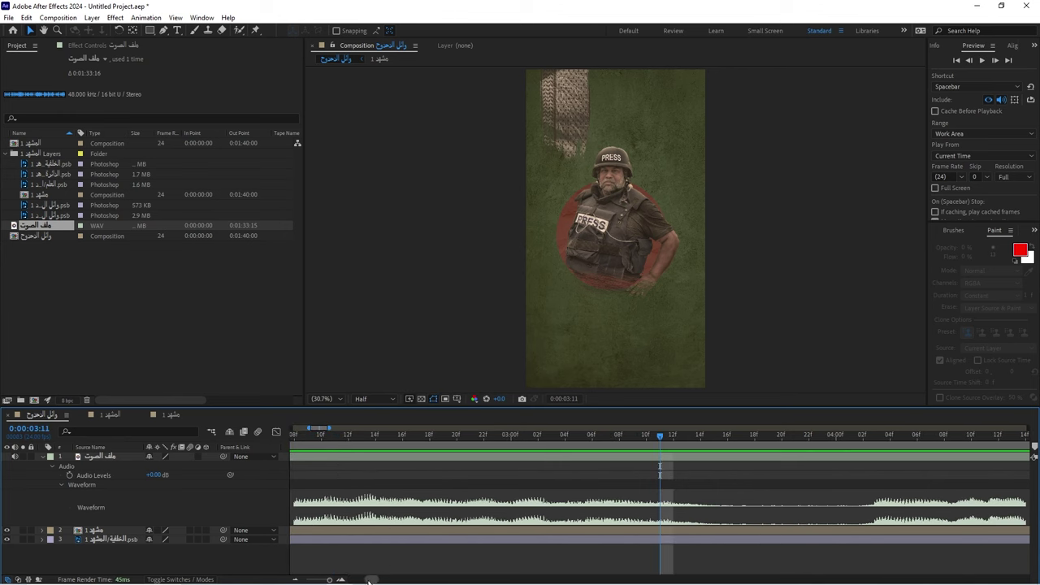
scroll(368, 582, left, 10)
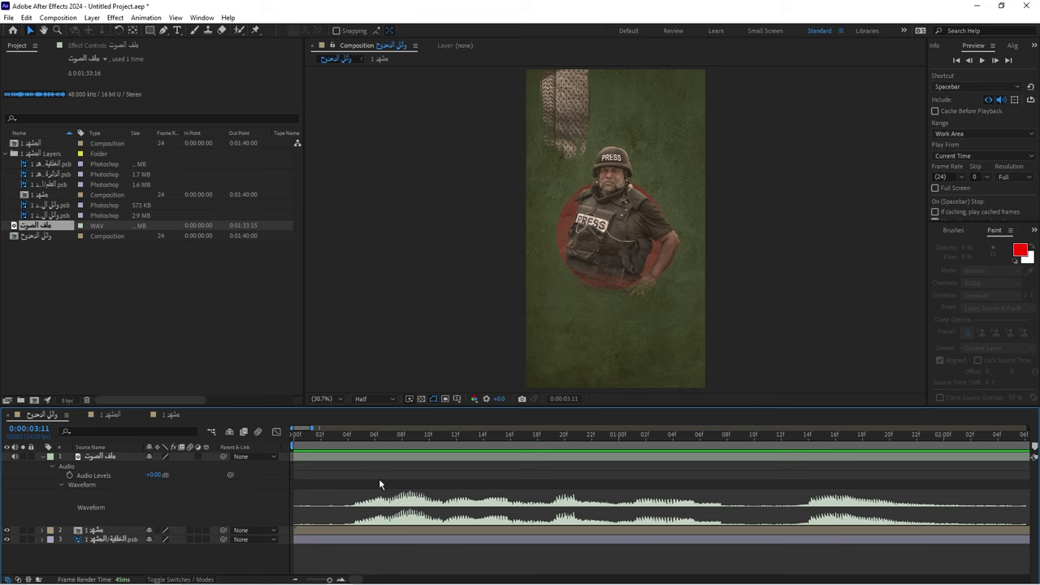
Search YouTube for 'brush overlay' and open the Paint Brush Overlays Transitions video
key(alt+Tab)
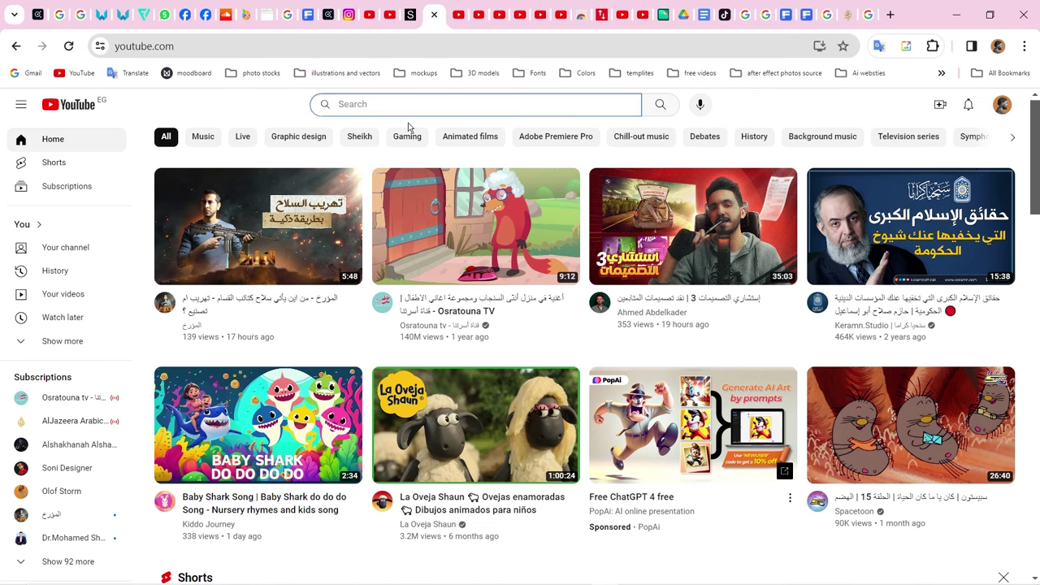
text(brush overlay)
key(Return)
scroll(285, 242, down, 5)
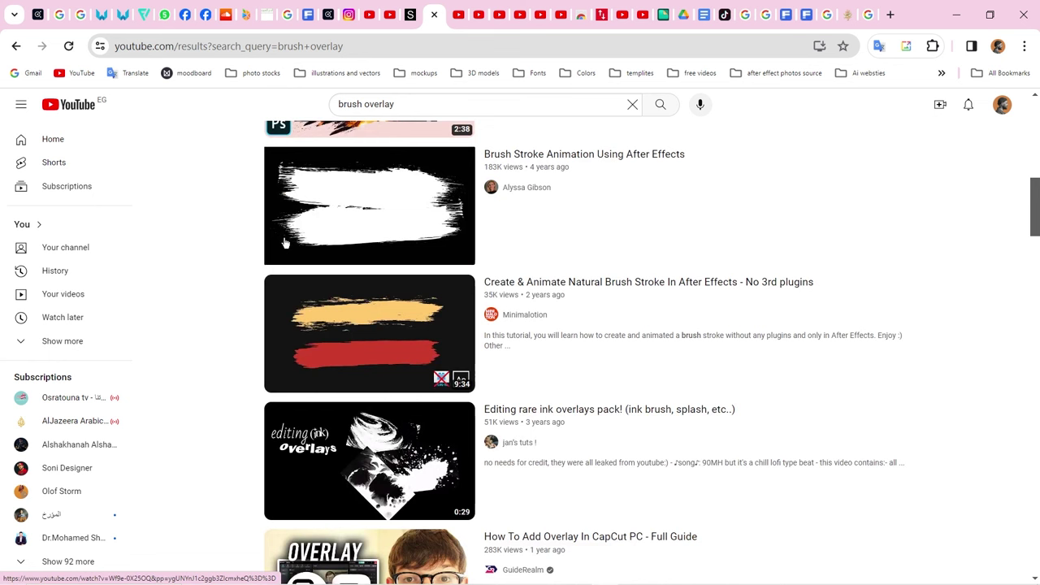
scroll(332, 327, down, 8)
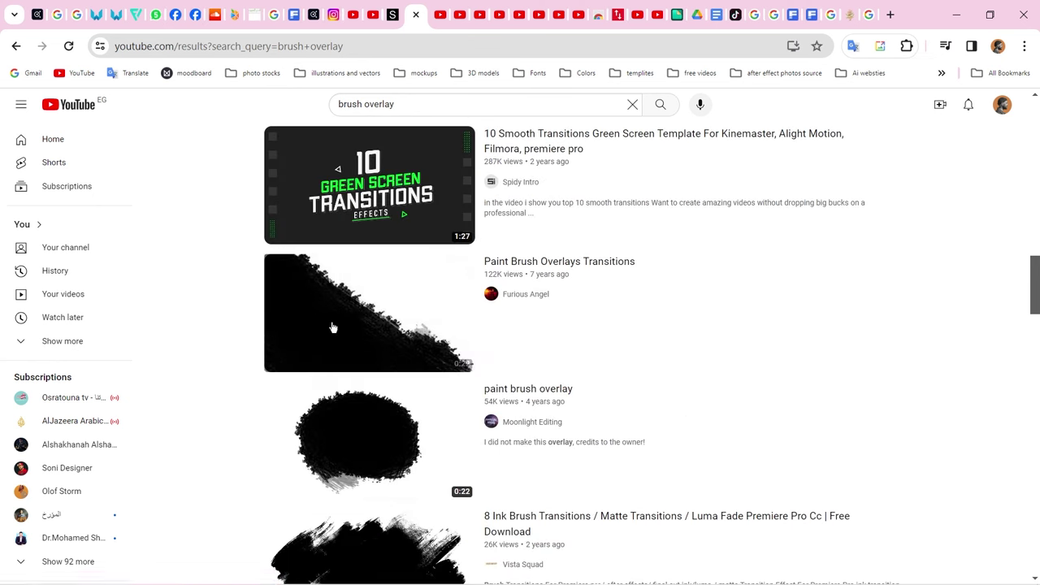
mouse_move(332, 328)
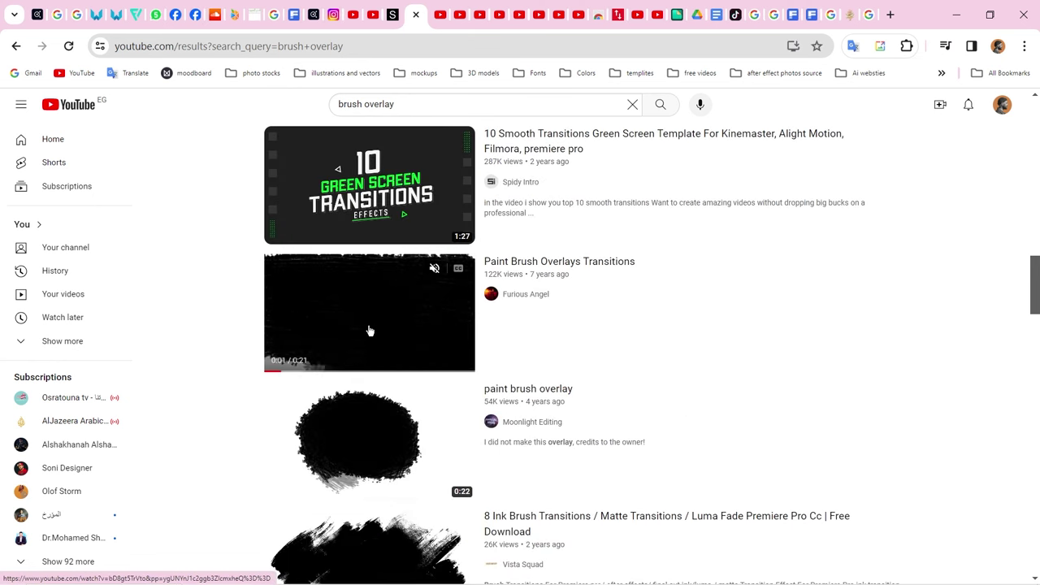
click(369, 330)
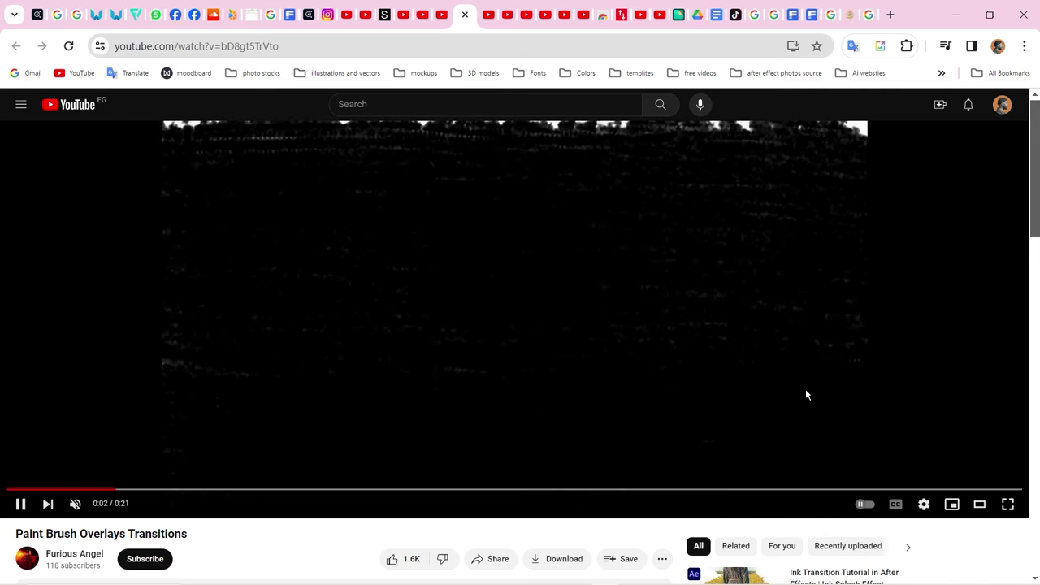
click(724, 372)
Insert 'pp' into the video URL, download the MP4, and bring brush.mp4 into the composition
click(202, 46)
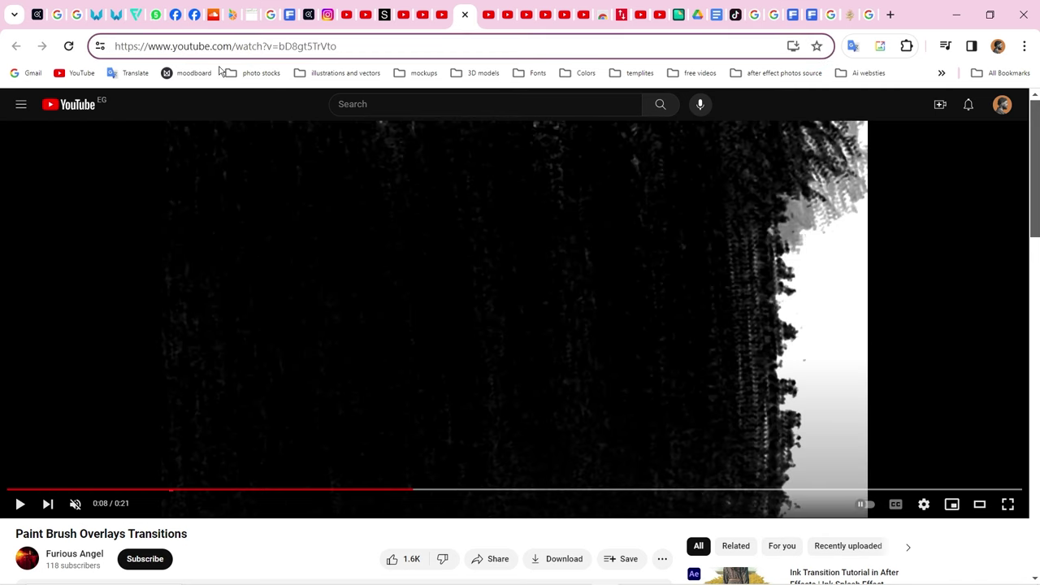
text(pp)
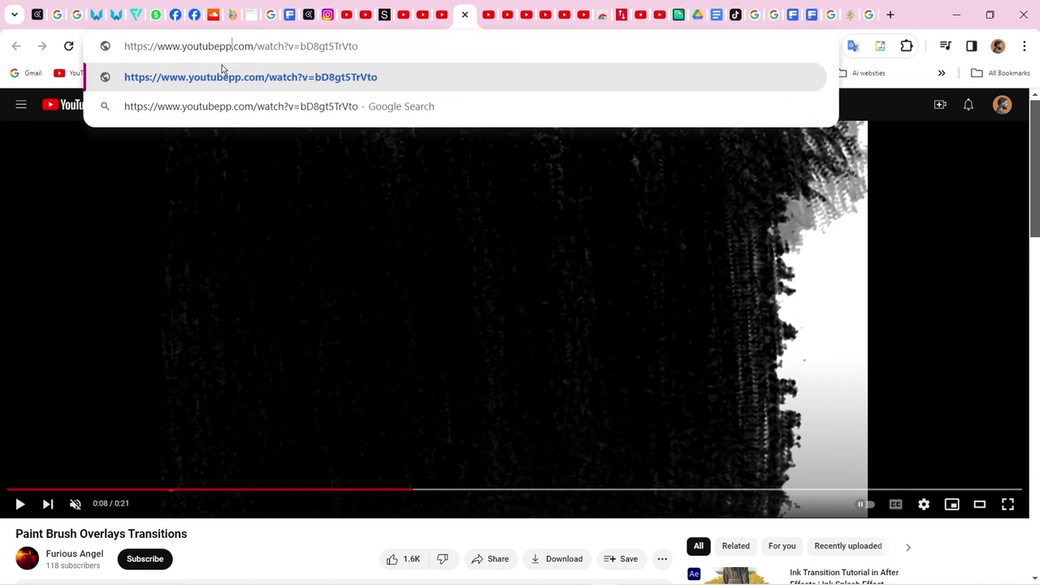
key(Return)
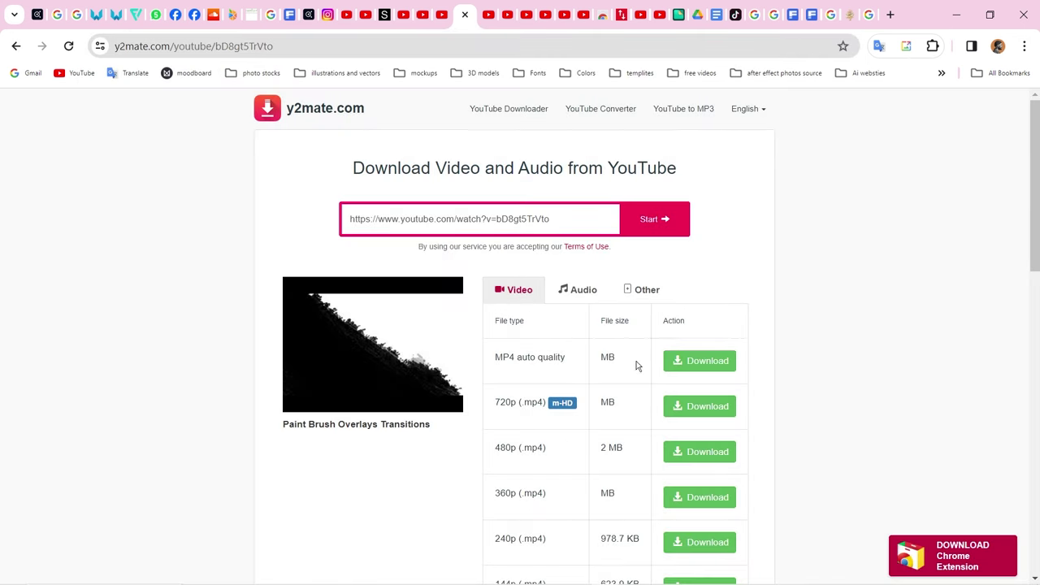
click(690, 371)
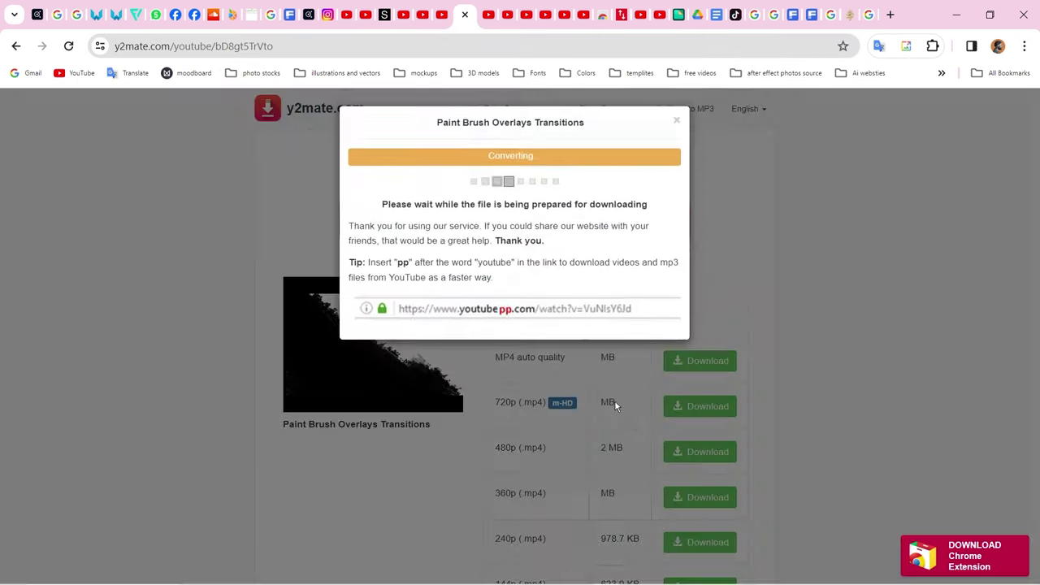
drag(168, 470, 163, 465)
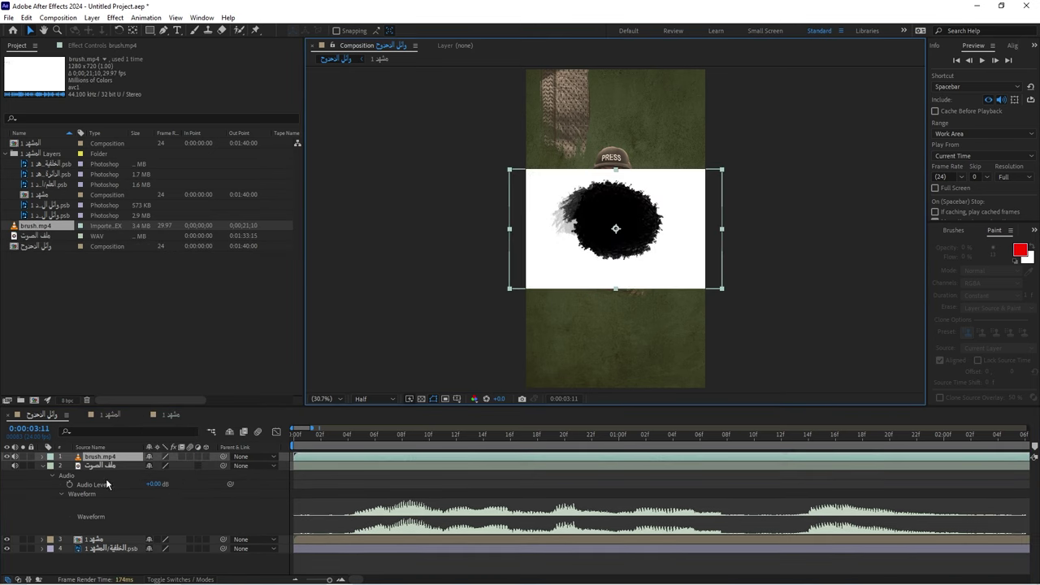
Scale the brush.mp4 layer to 191% and nudge it slightly down and right
key(s)
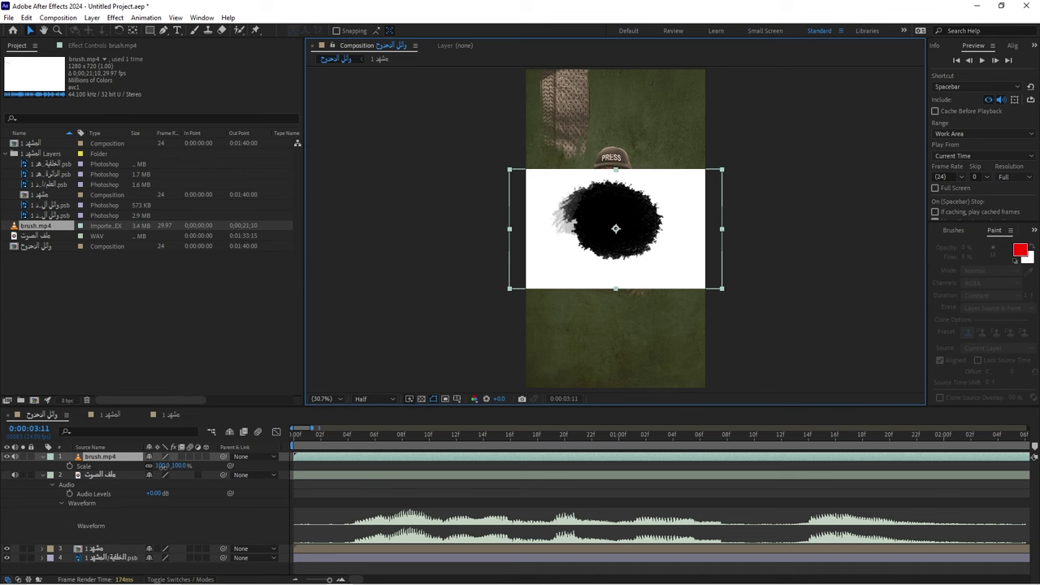
drag(162, 465, 211, 468)
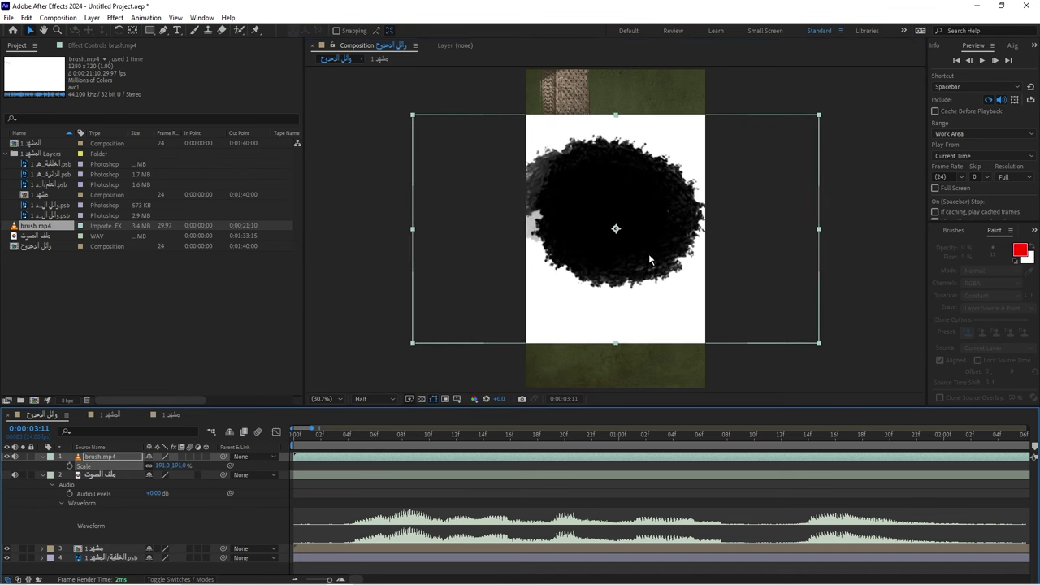
drag(649, 259, 659, 268)
Preview the brush stroke, then cut the clip at 0:00:01:12 and delete the rest
drag(350, 435, 282, 446)
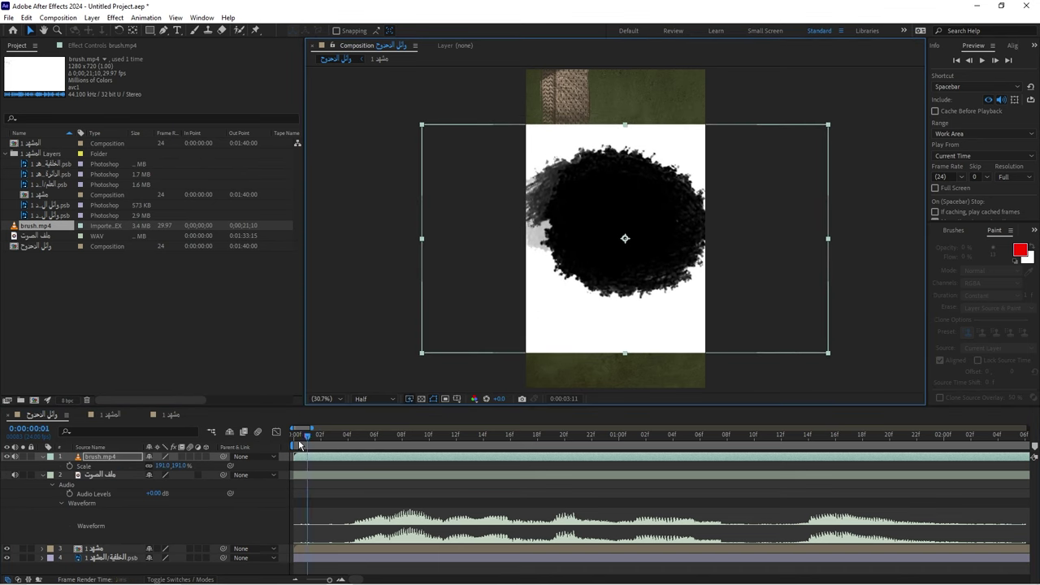
key(space)
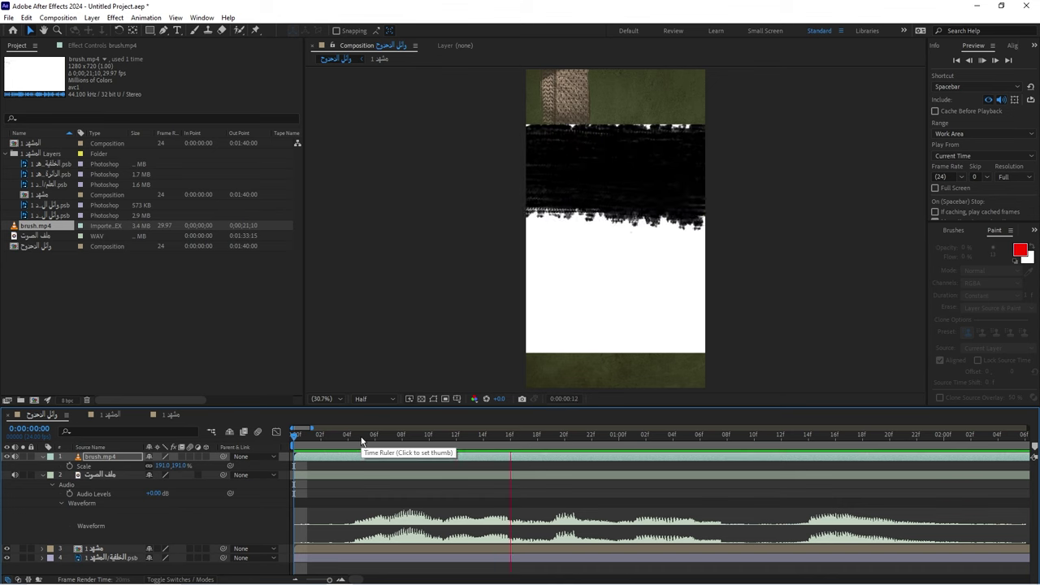
key(space)
key(space)
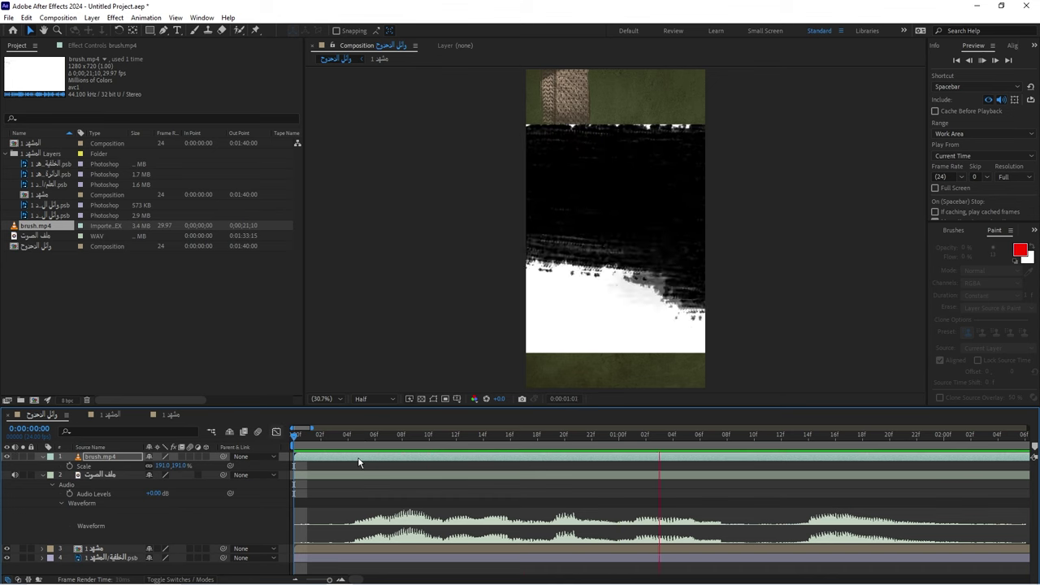
key(space)
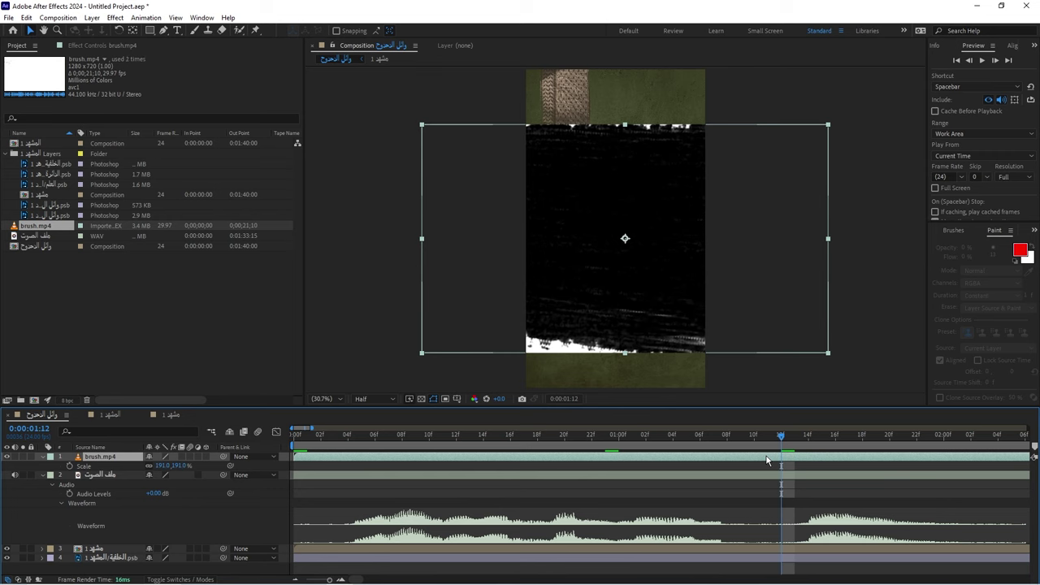
key(ctrl+shift+d)
key(Delete)
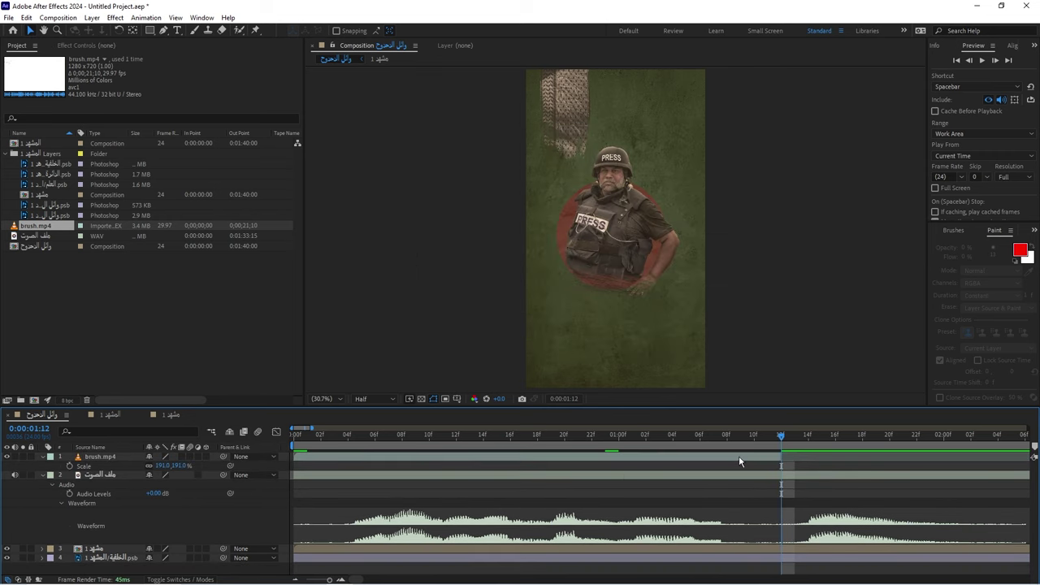
key(ctrl+z)
key(ctrl+z)
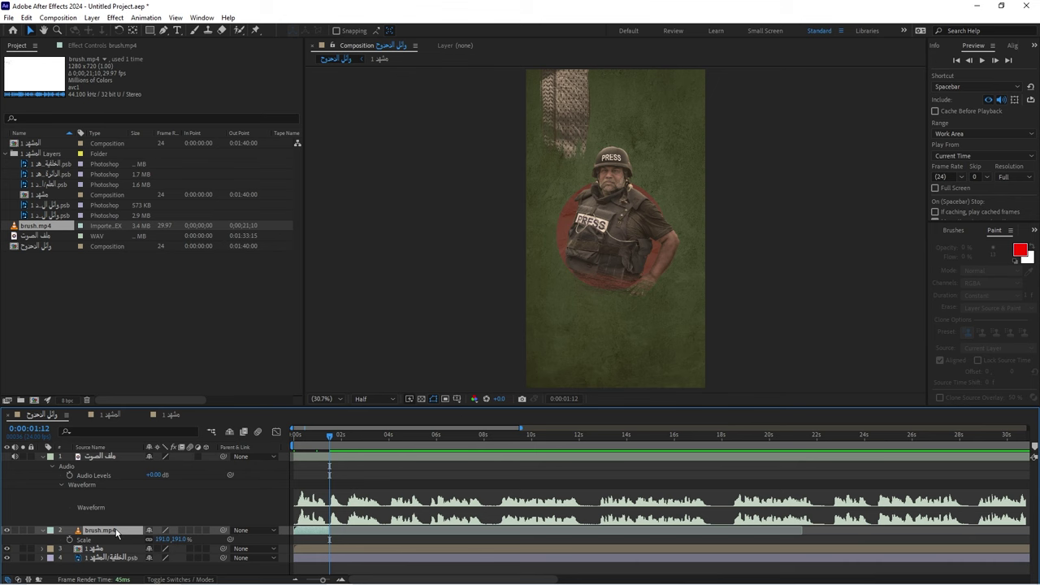
Make brush.mp4 an inverted track matte for scene 1 and preview the reveal
click(181, 580)
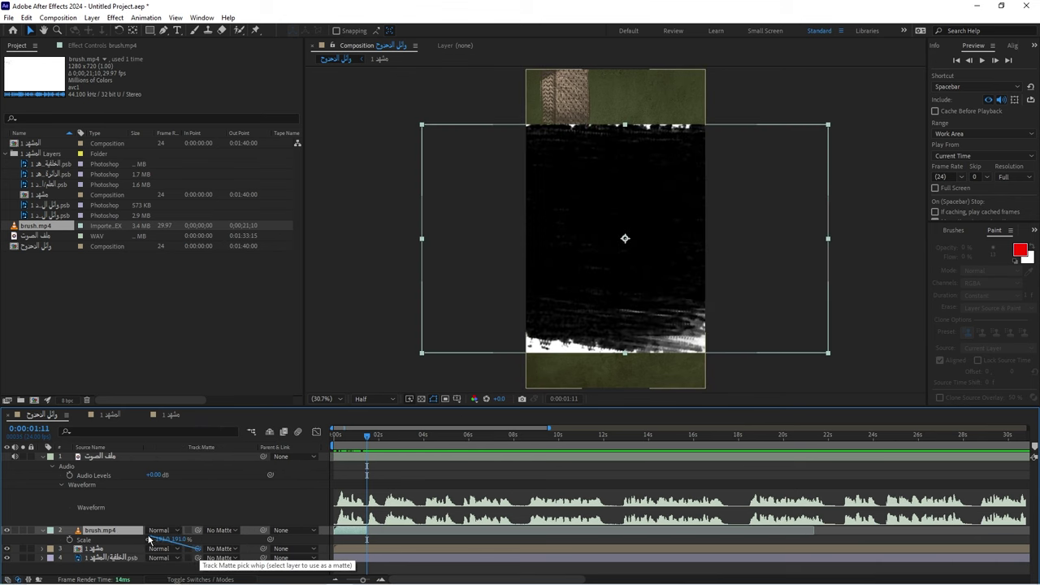
drag(149, 540, 122, 533)
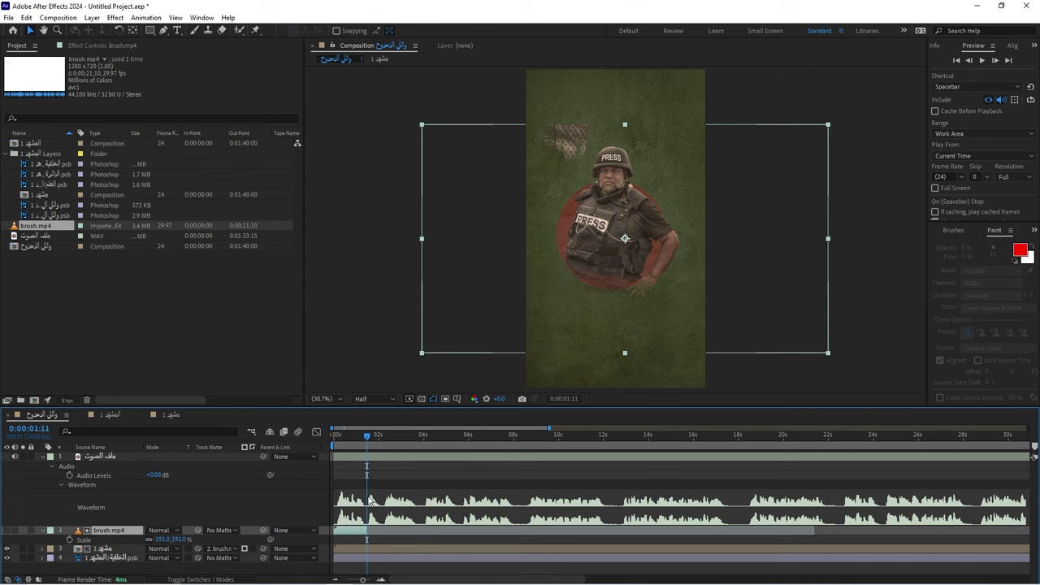
mouse_move(365, 441)
mouse_down()
mouse_move(341, 448)
mouse_move(358, 447)
mouse_up()
click(244, 549)
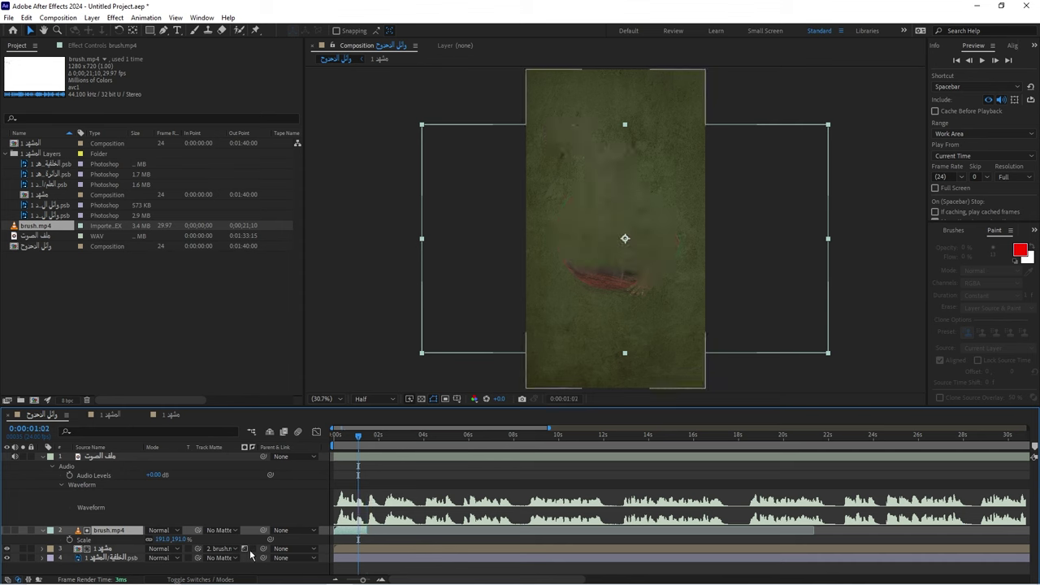
drag(359, 440, 331, 441)
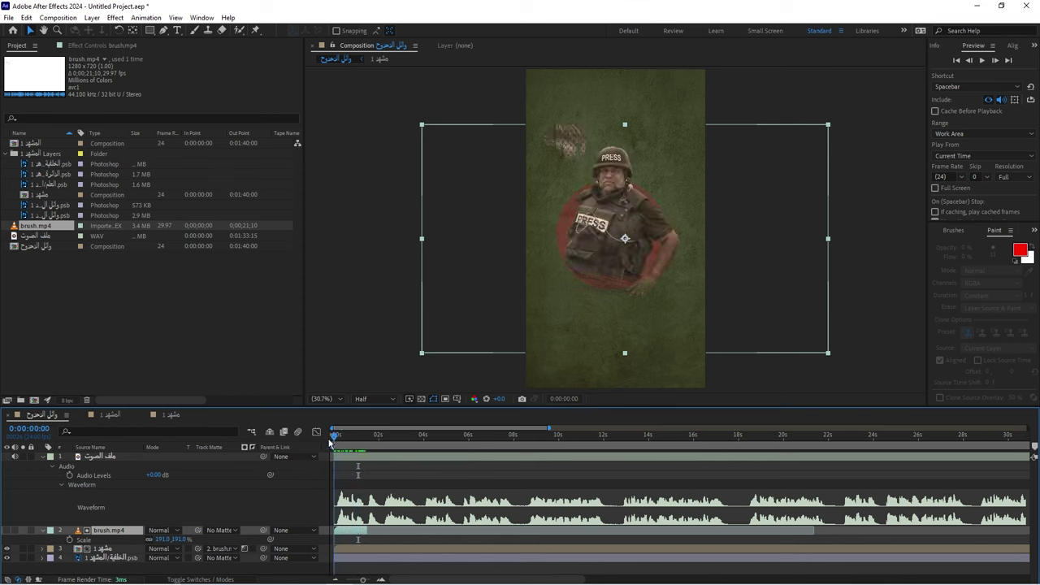
key(space)
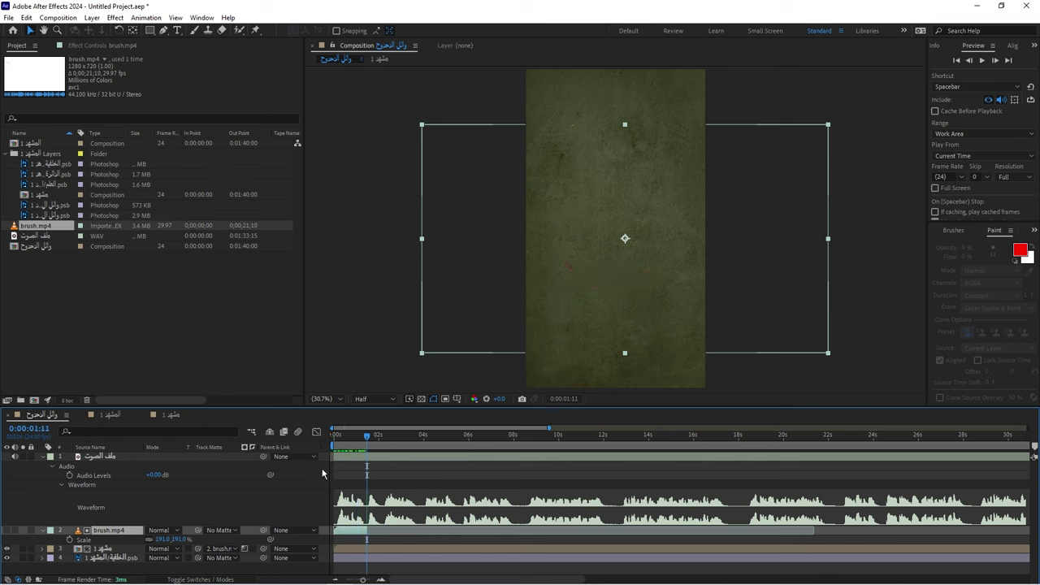
key(space)
Time-reverse the brush.mp4 layer and scrub to check the reversed reveal
right_click(354, 533)
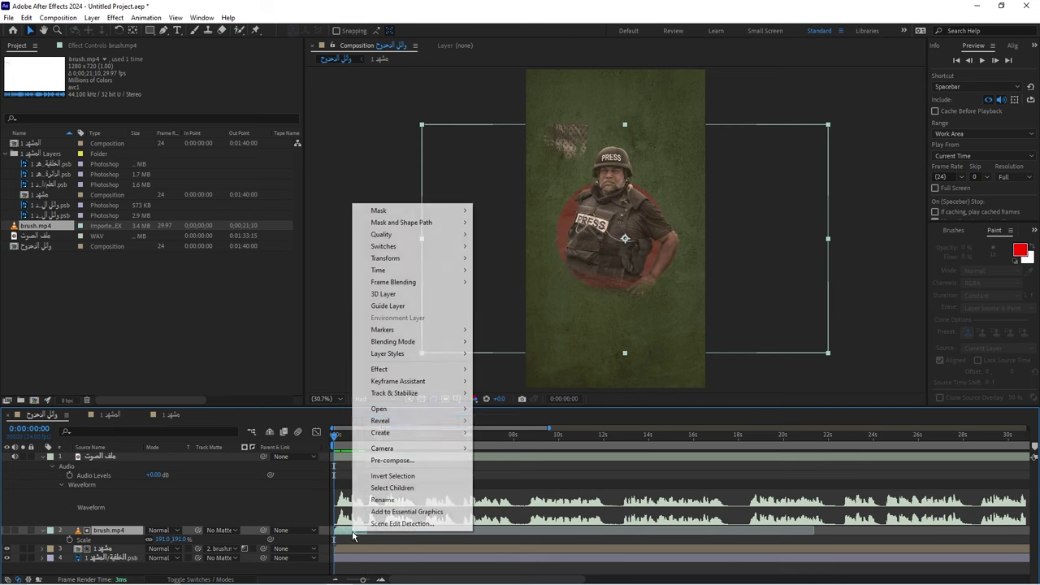
mouse_move(388, 383)
mouse_move(431, 273)
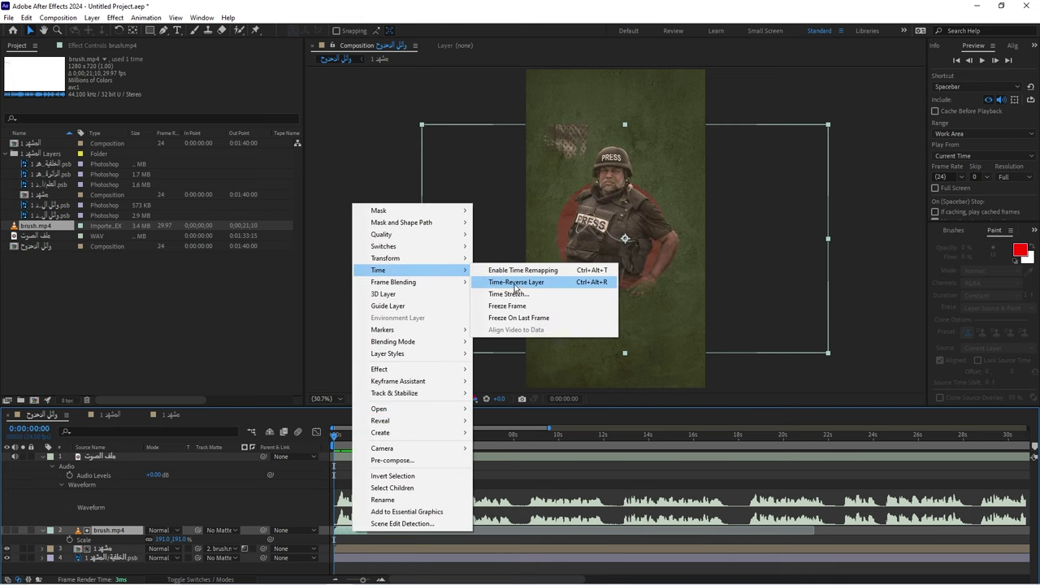
click(514, 282)
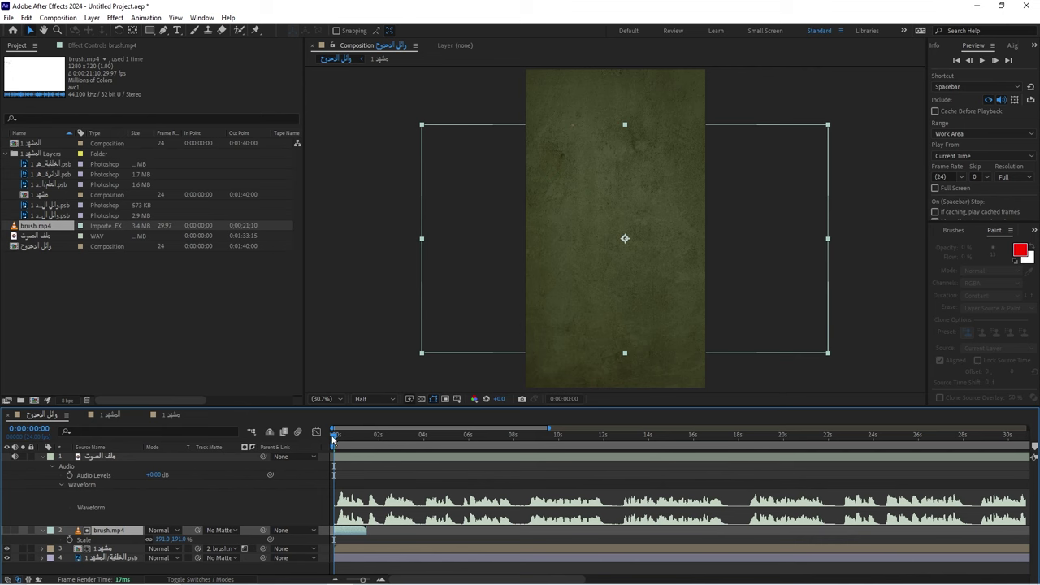
drag(332, 439, 367, 440)
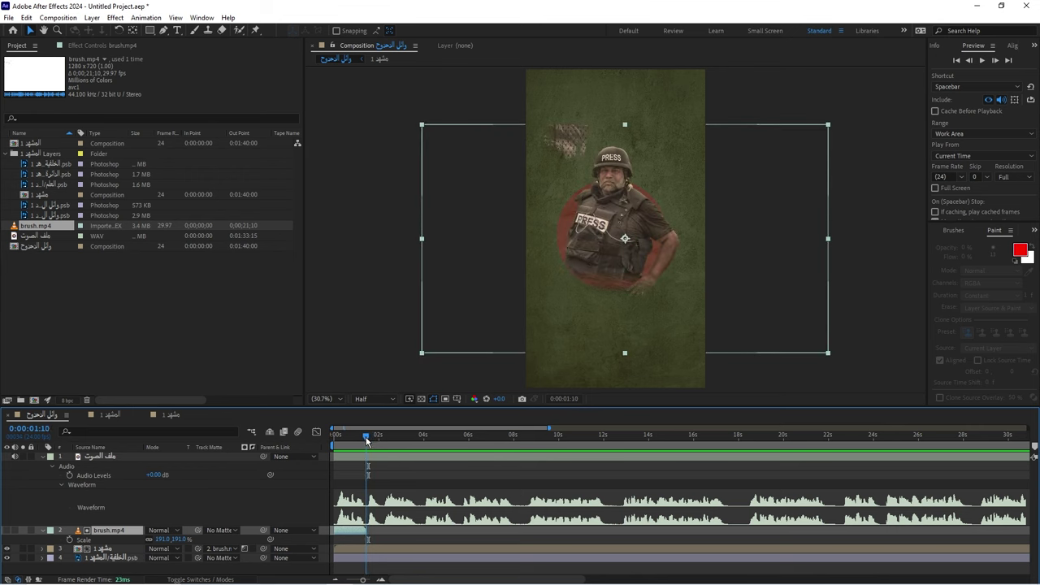
scroll(413, 534, up, 3)
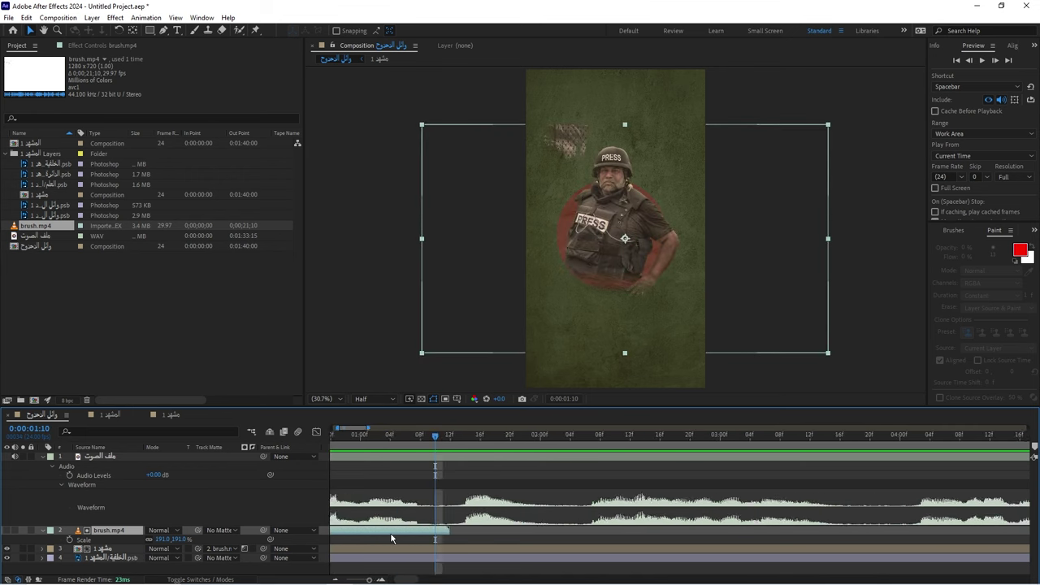
scroll(413, 534, up, 2)
Enable time remapping on brush.mp4, extend it to about five seconds, and preview
right_click(413, 534)
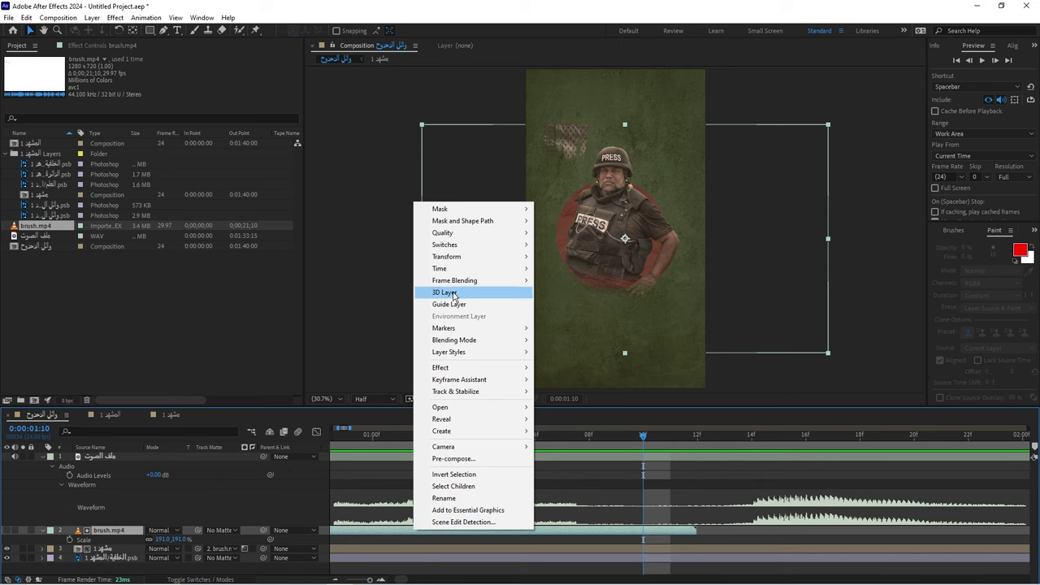
mouse_move(460, 283)
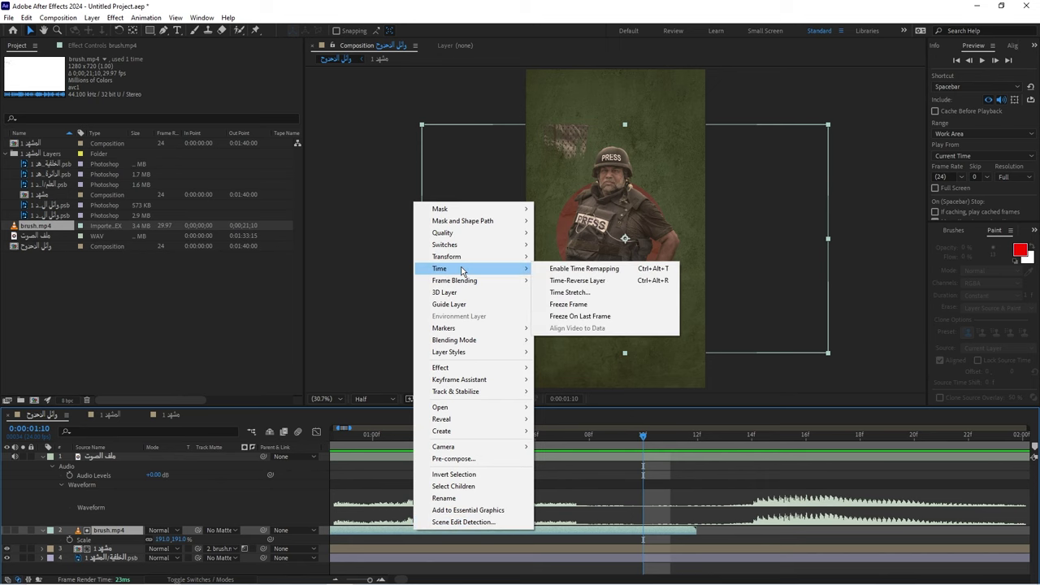
click(569, 316)
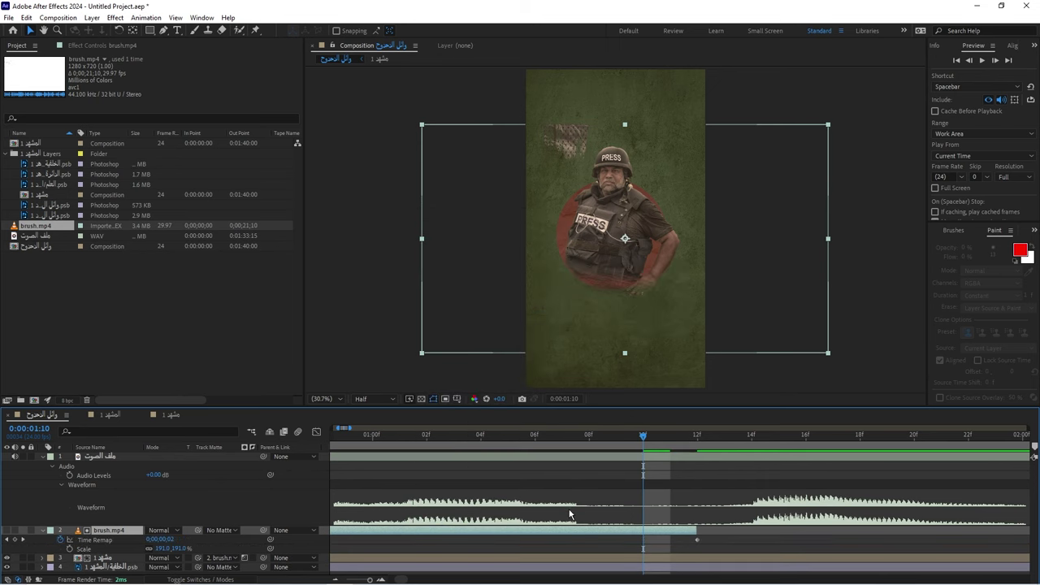
key(minus)
key(minus)
drag(515, 530, 888, 530)
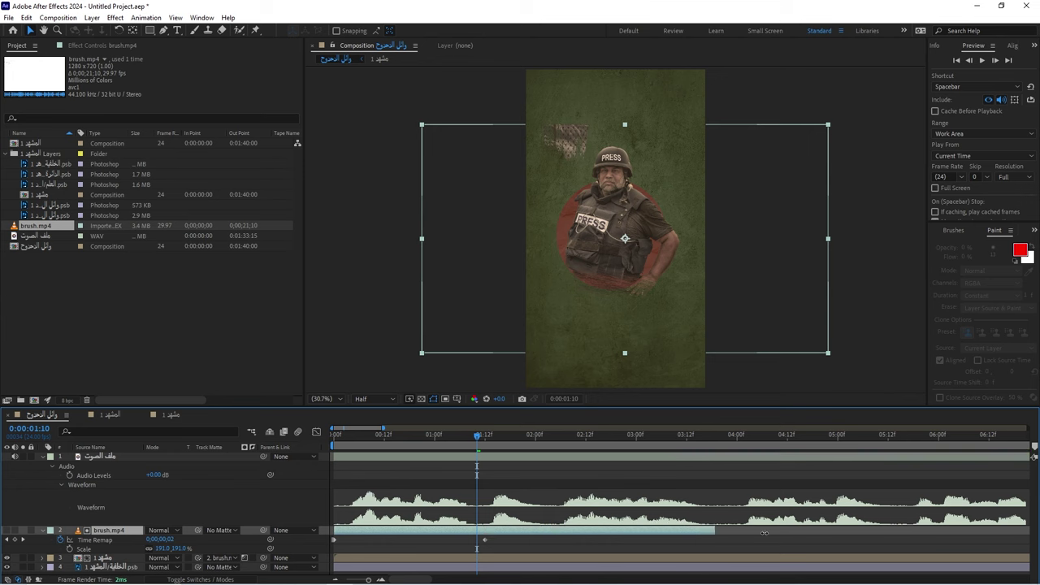
drag(387, 444, 333, 445)
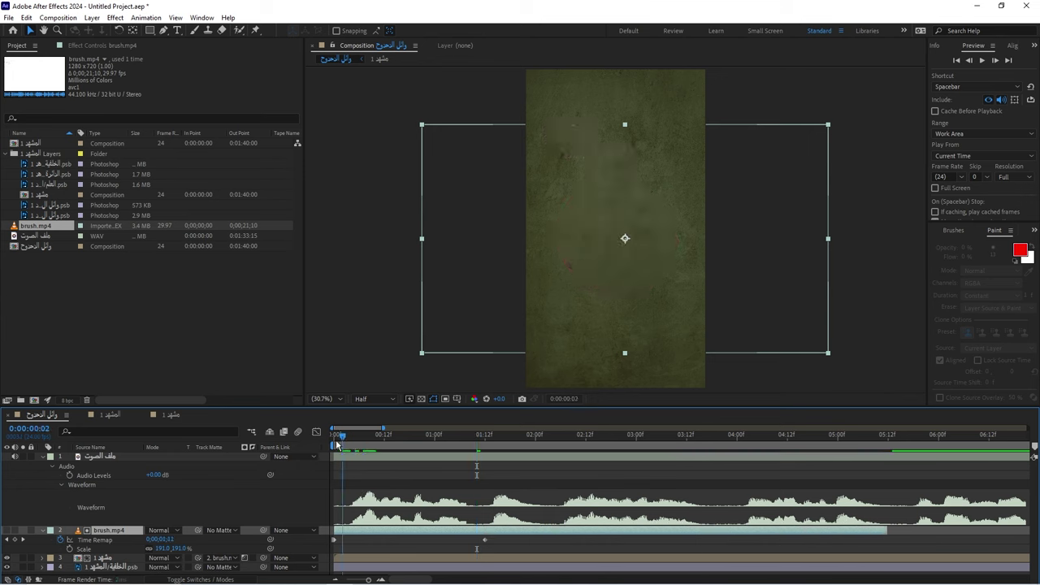
key(space)
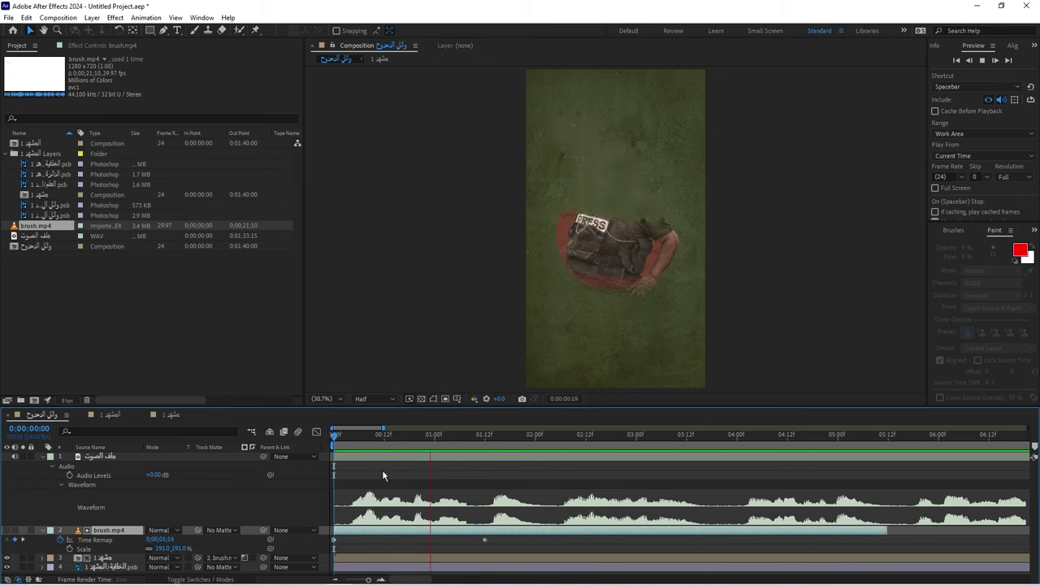
key(space)
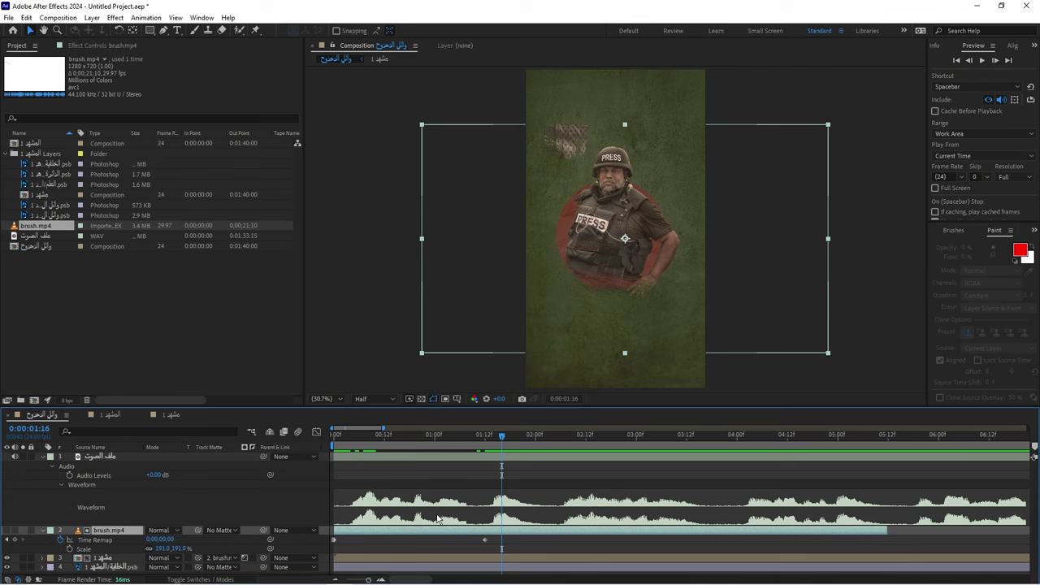
key(minus)
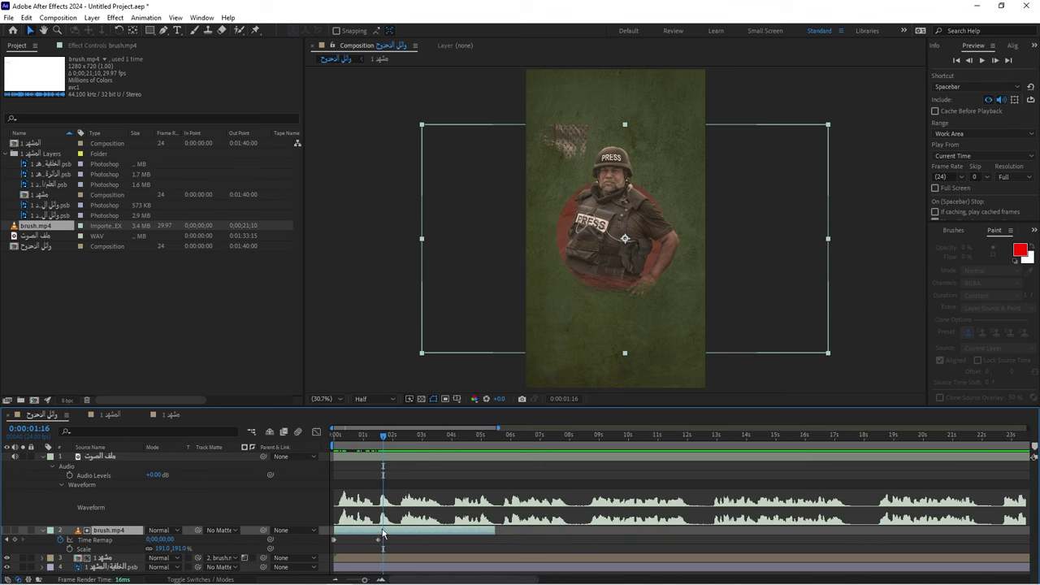
Set the brush.mp4 layer's Time Stretch factor to -50%
right_click(383, 534)
mouse_move(445, 270)
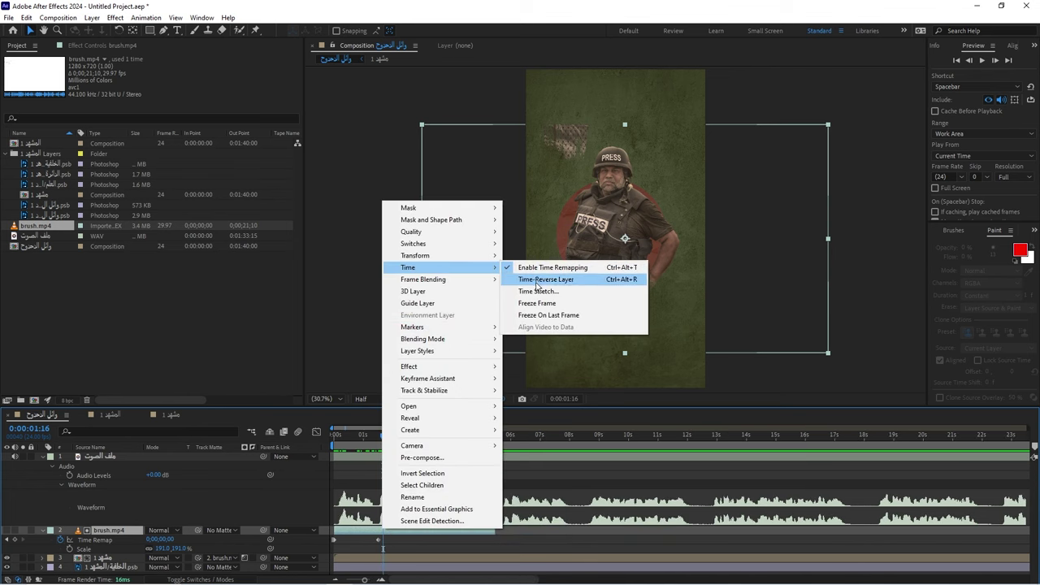
click(538, 291)
text(-100)
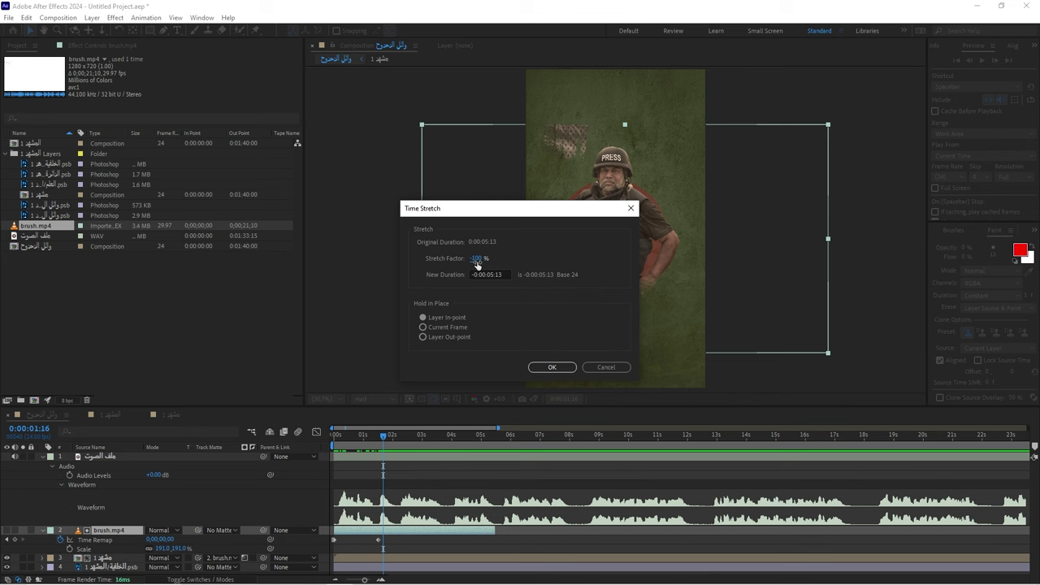
click(480, 260)
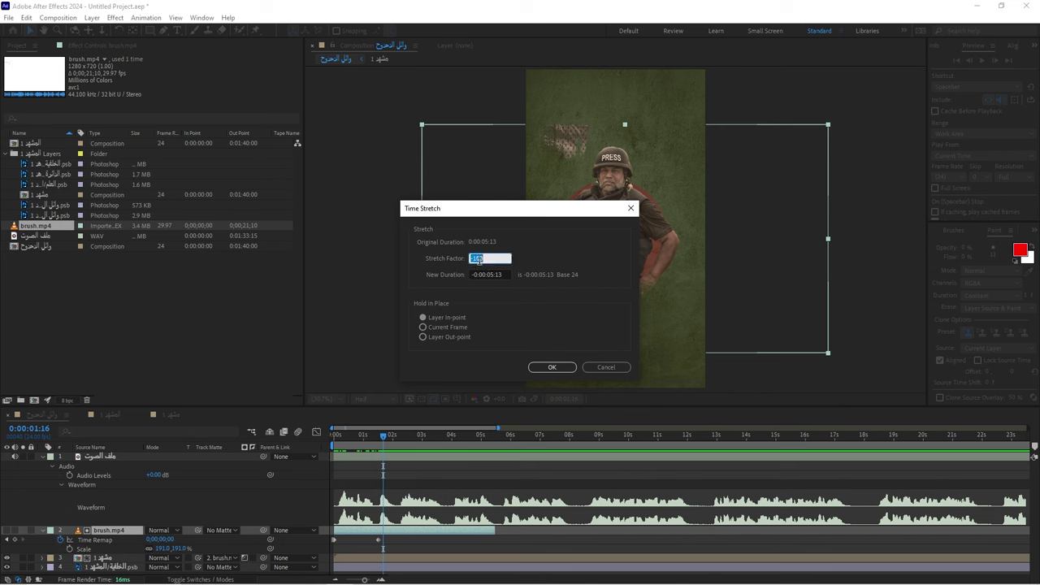
click(479, 259)
text(0)
key(Return)
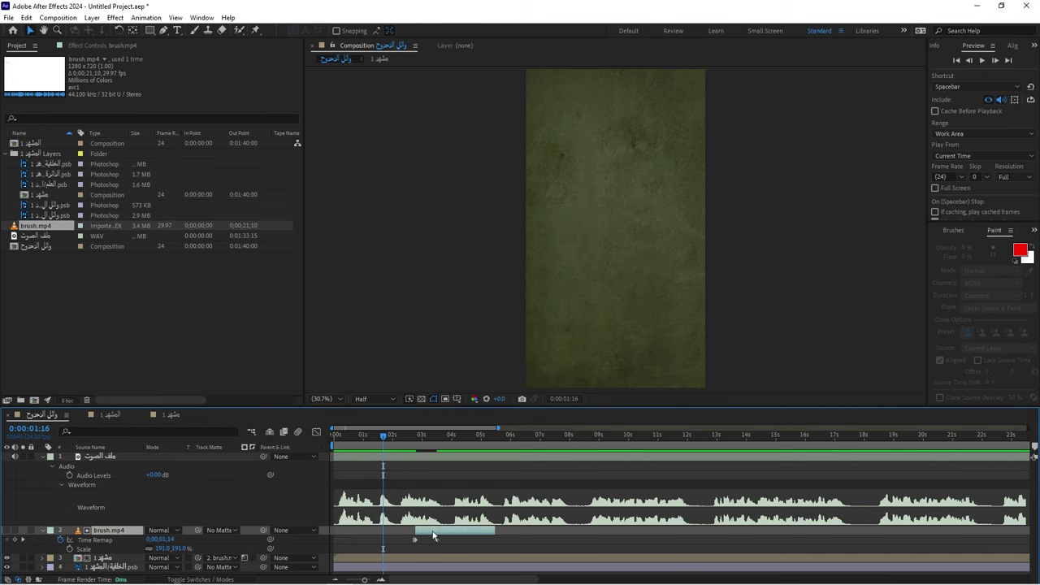
Move the brush.mp4 layer to start at 0s and preview the sped-up reveal
drag(413, 539, 333, 538)
key(Home)
key(space)
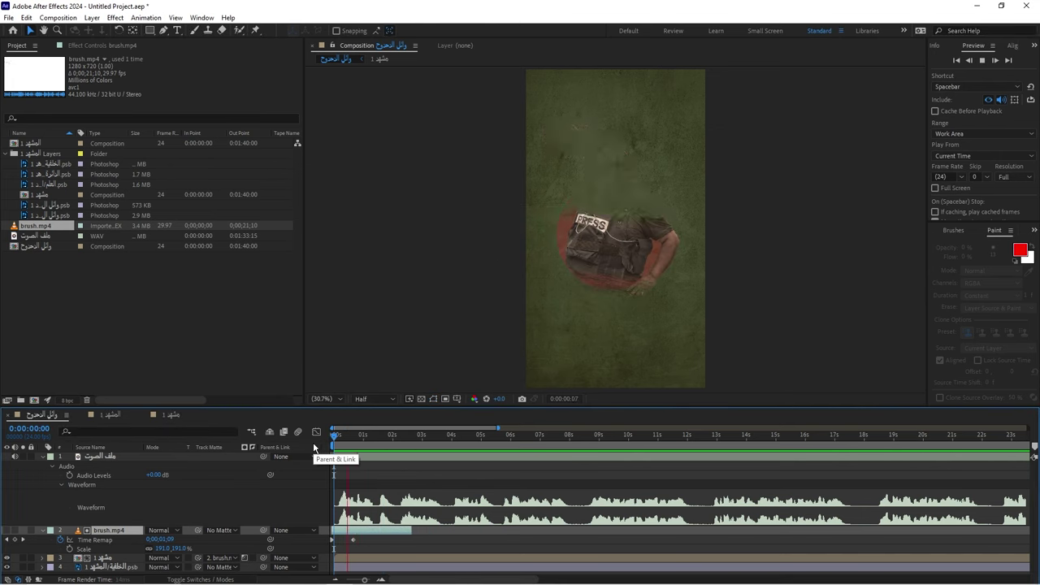
key(space)
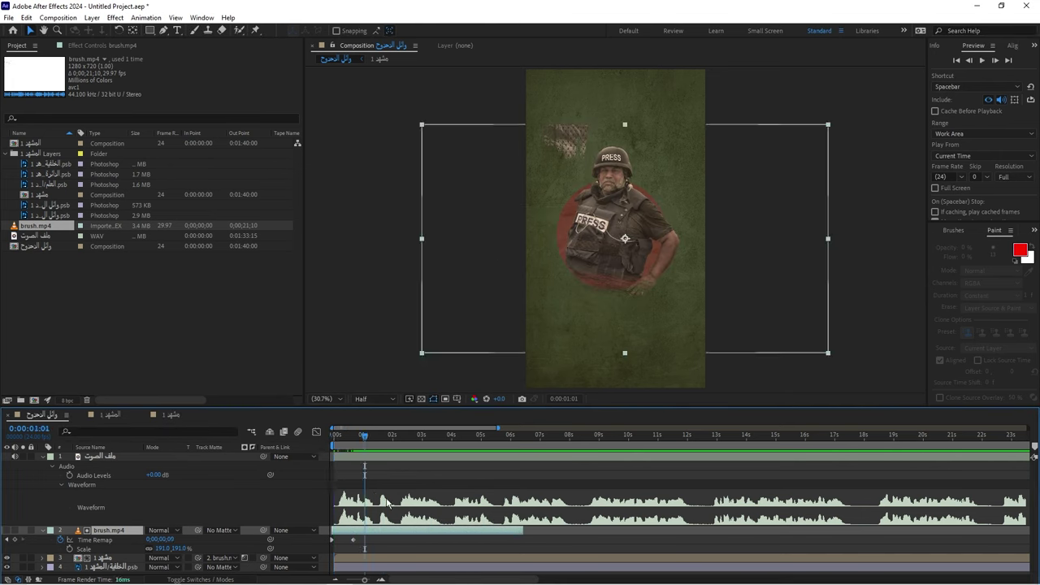
Preview the comp and place the playhead at 0:00:05:17 for the audio cut
key(space)
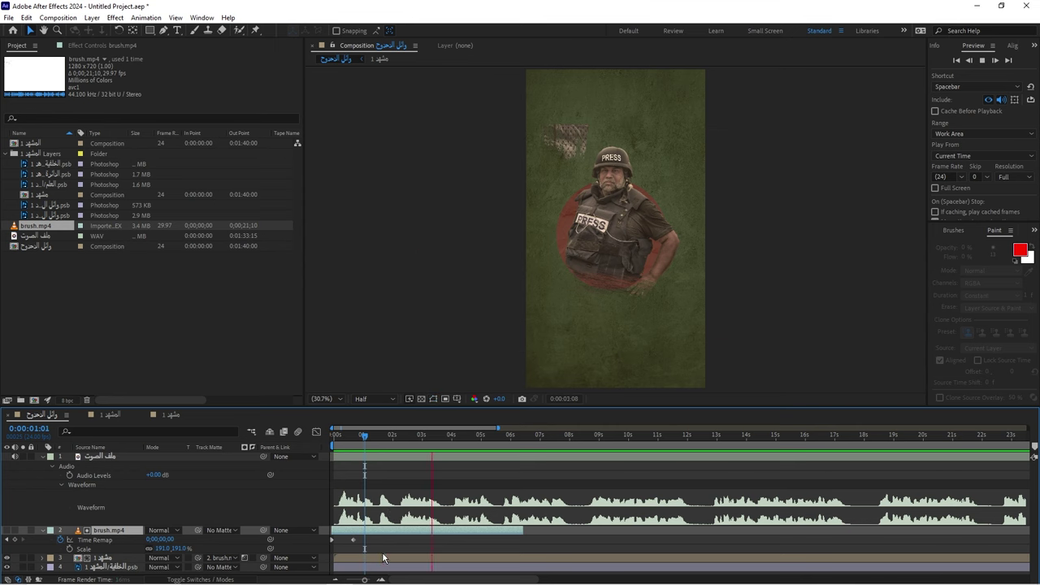
key(space)
click(494, 436)
scroll(493, 439, up, 3)
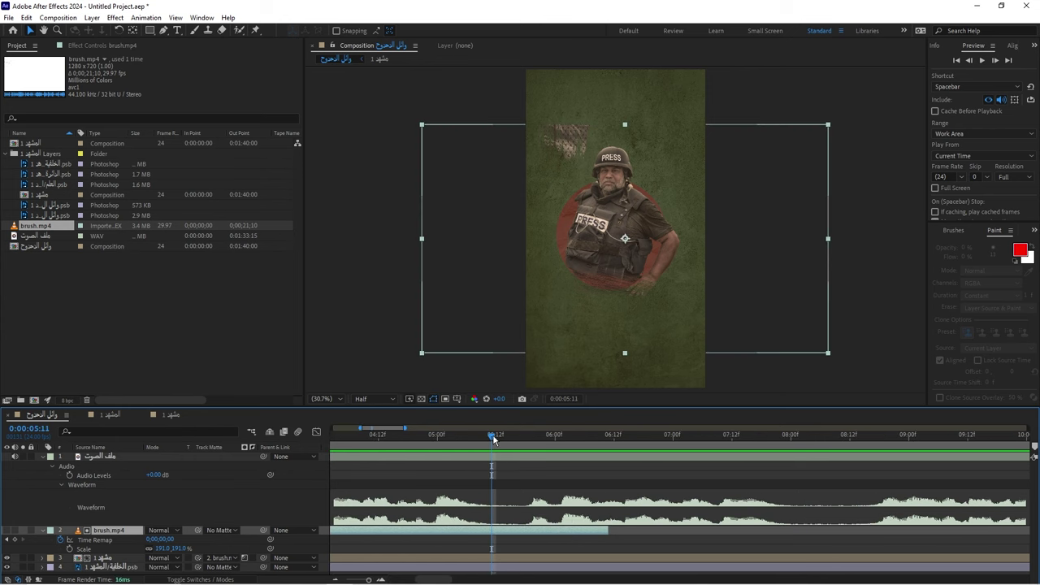
drag(490, 439, 521, 453)
Split the audio layer at 0:00:05:17 and trim the first piece to end near 5:10
click(525, 461)
key(ctrl+shift+d)
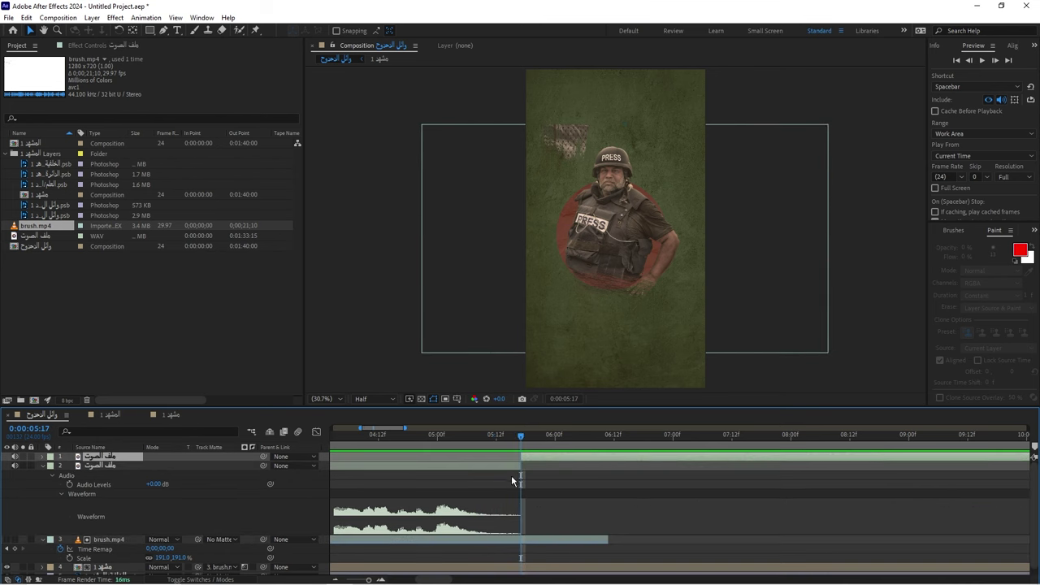
drag(518, 460, 490, 460)
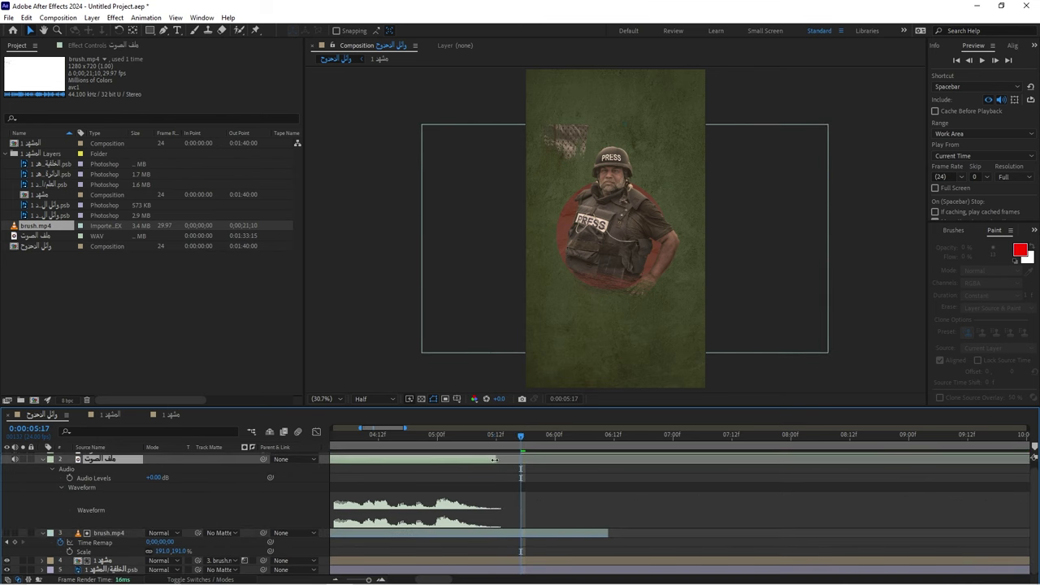
scroll(504, 460, up, 1)
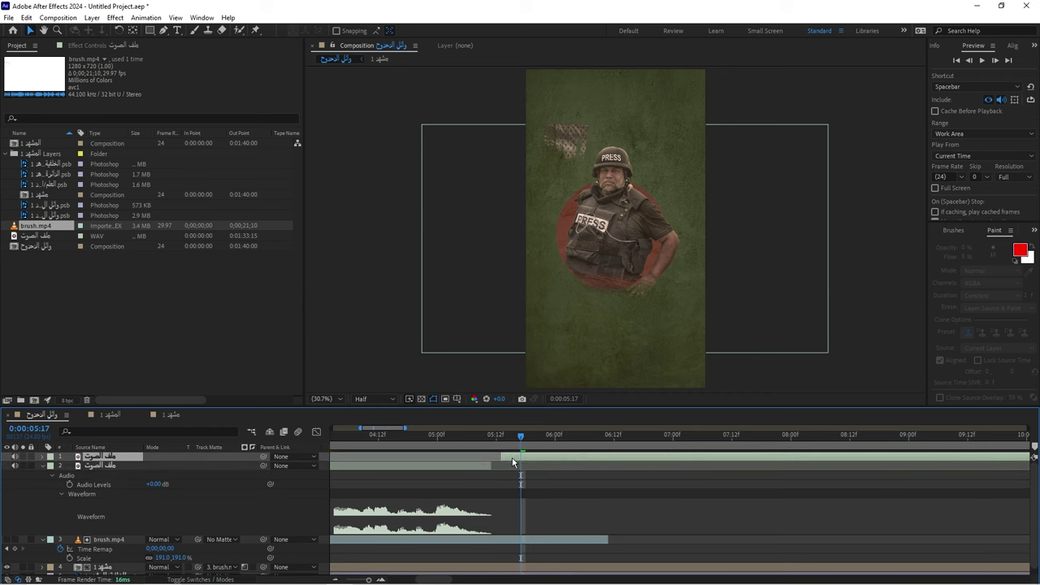
click(112, 455)
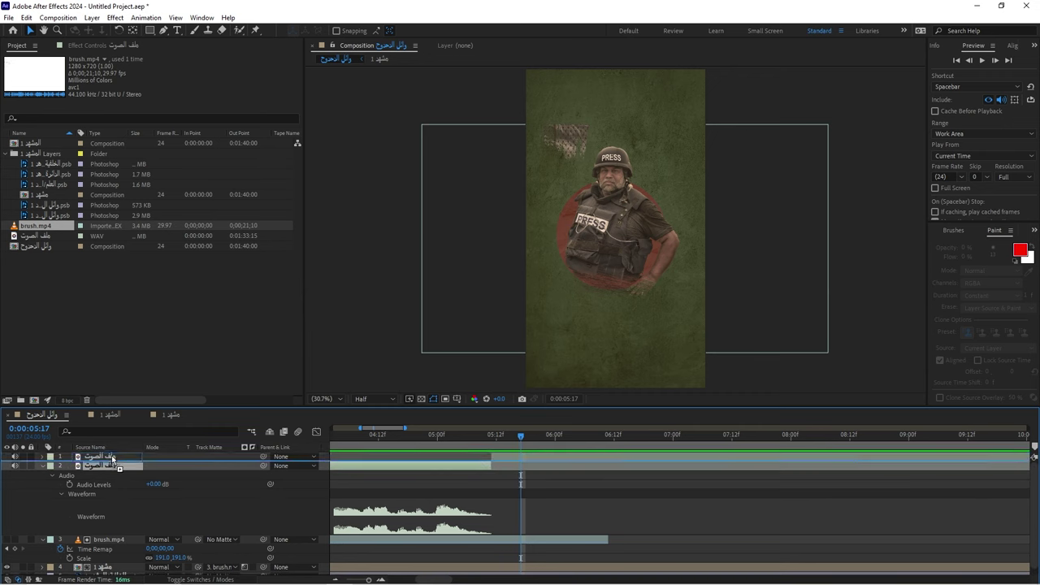
key(l)
key(l)
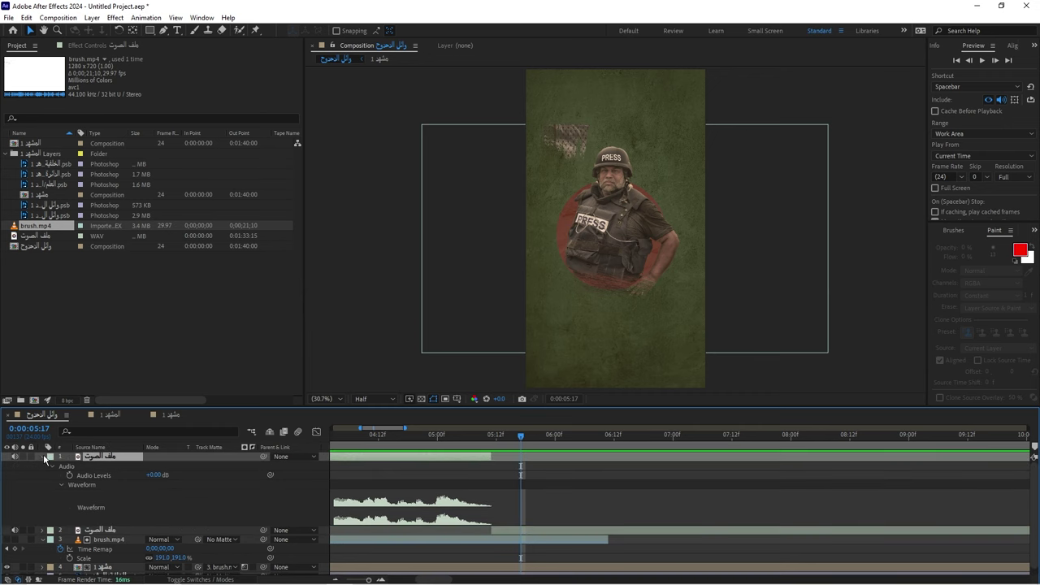
click(45, 460)
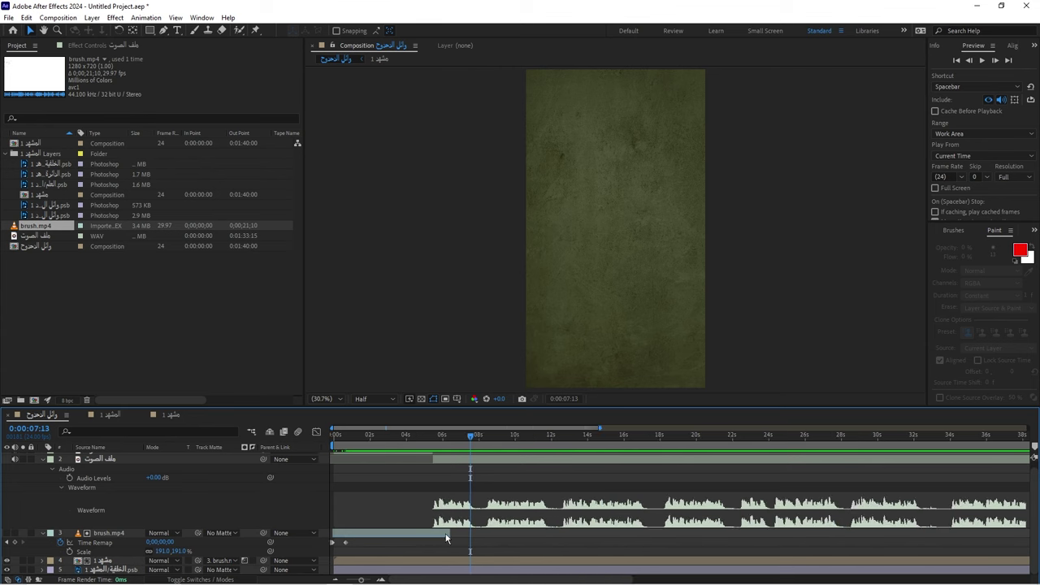
Lengthen the brush.mp4 layer and stretch its vertical scale to 297%
click(449, 534)
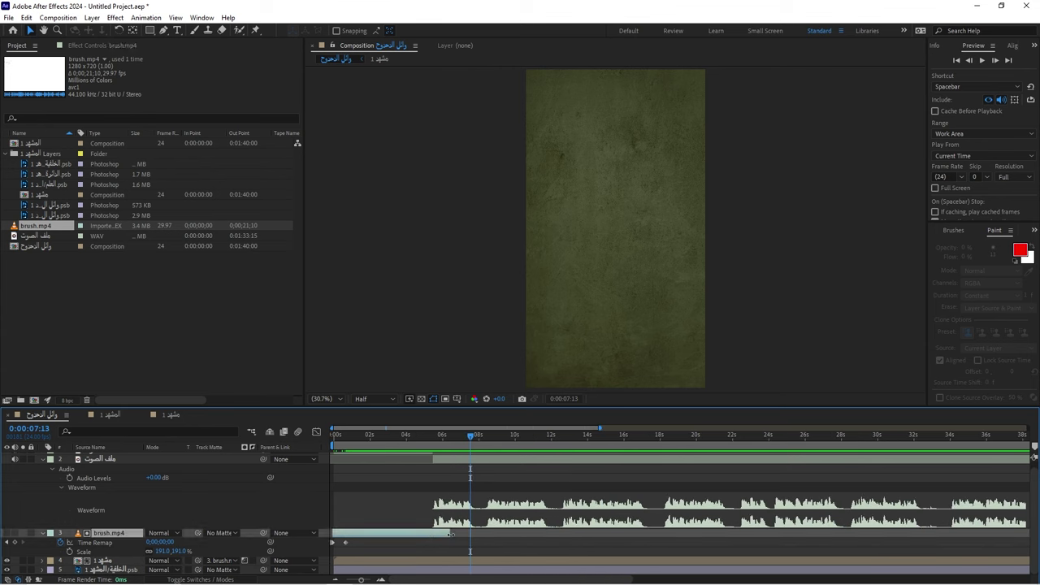
scroll(425, 536, down, 3)
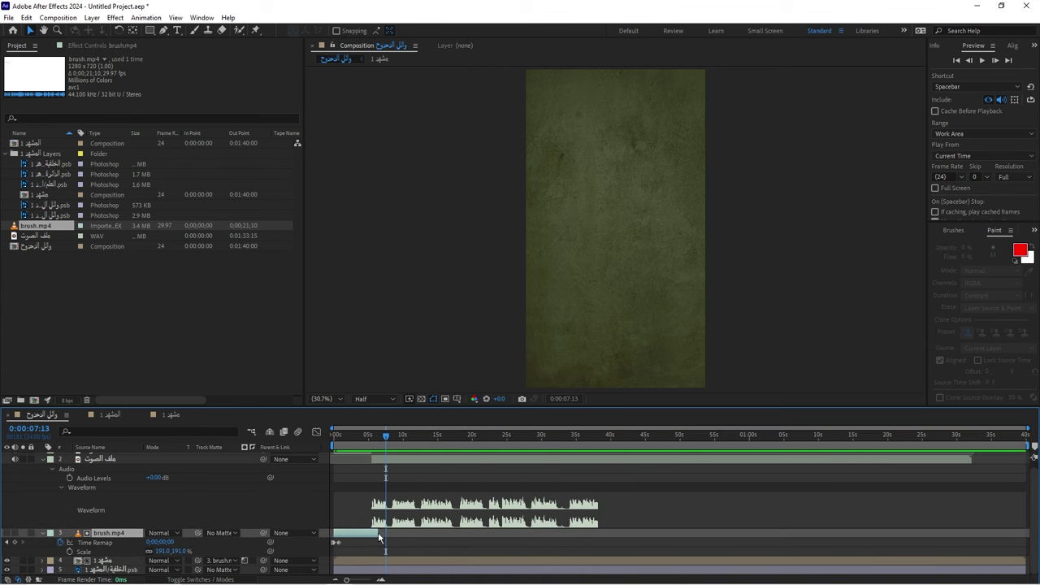
drag(379, 537, 1034, 536)
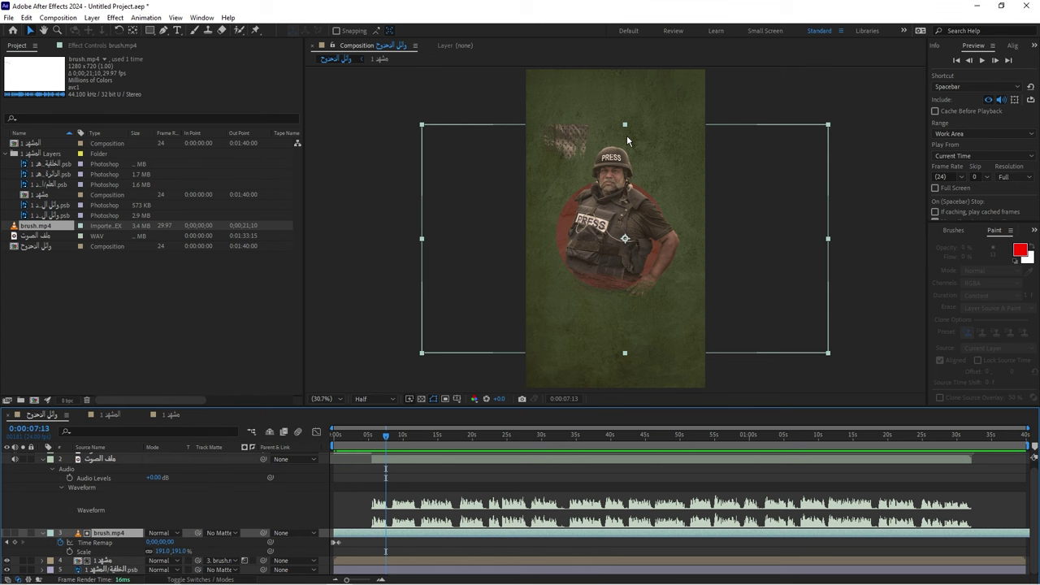
click(149, 551)
drag(180, 552, 255, 551)
click(390, 434)
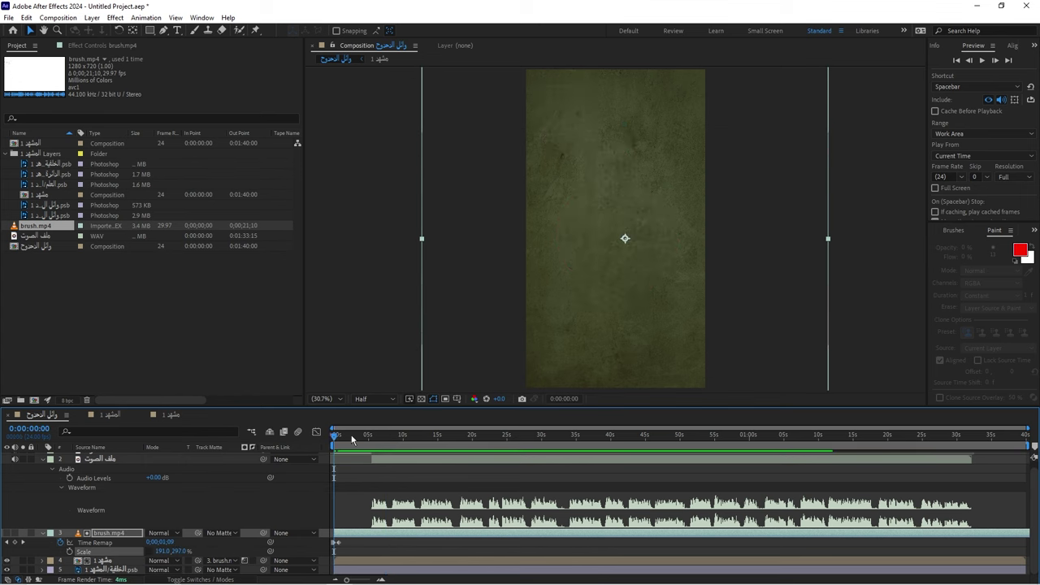
Preview the brush reveal from the start, then open the مشهد 1 precomp
drag(390, 433, 309, 433)
key(space)
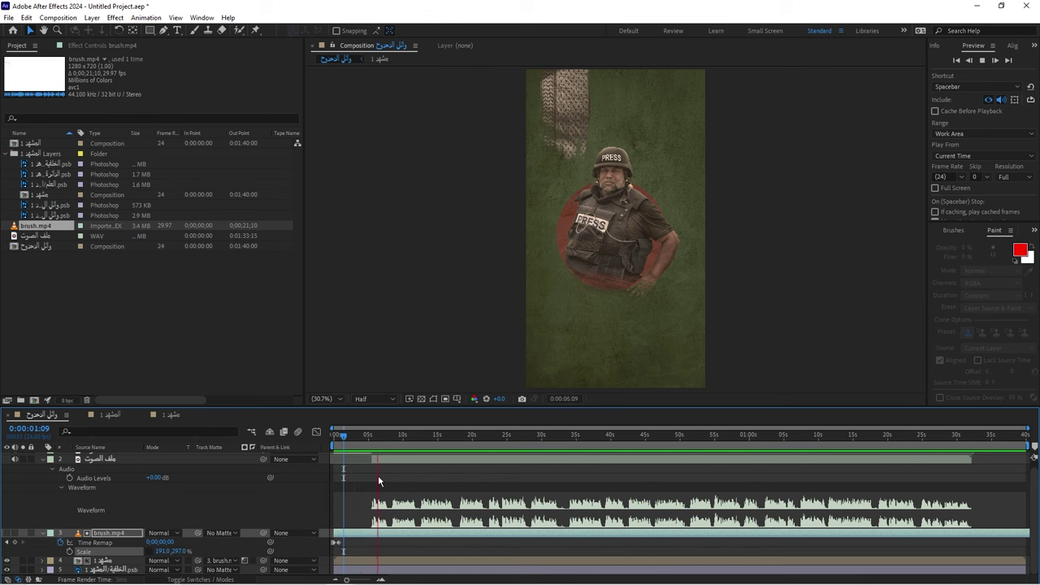
key(space)
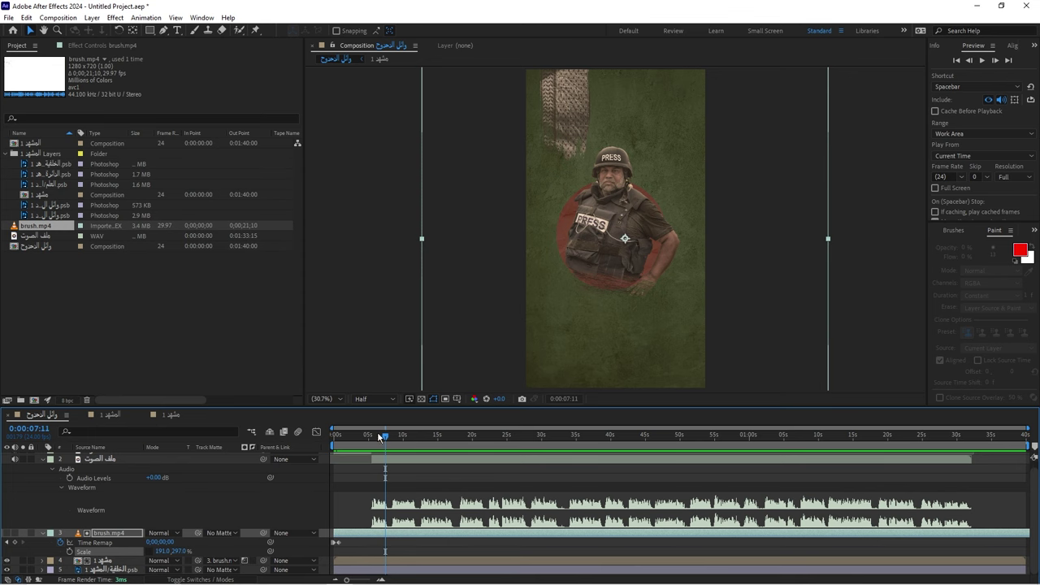
drag(375, 437, 379, 437)
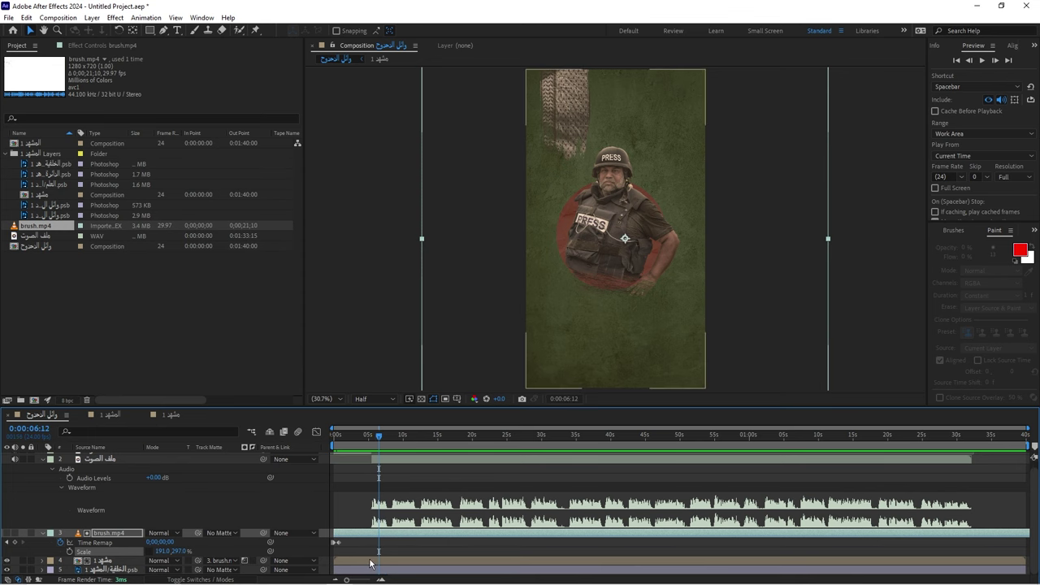
double_click(371, 561)
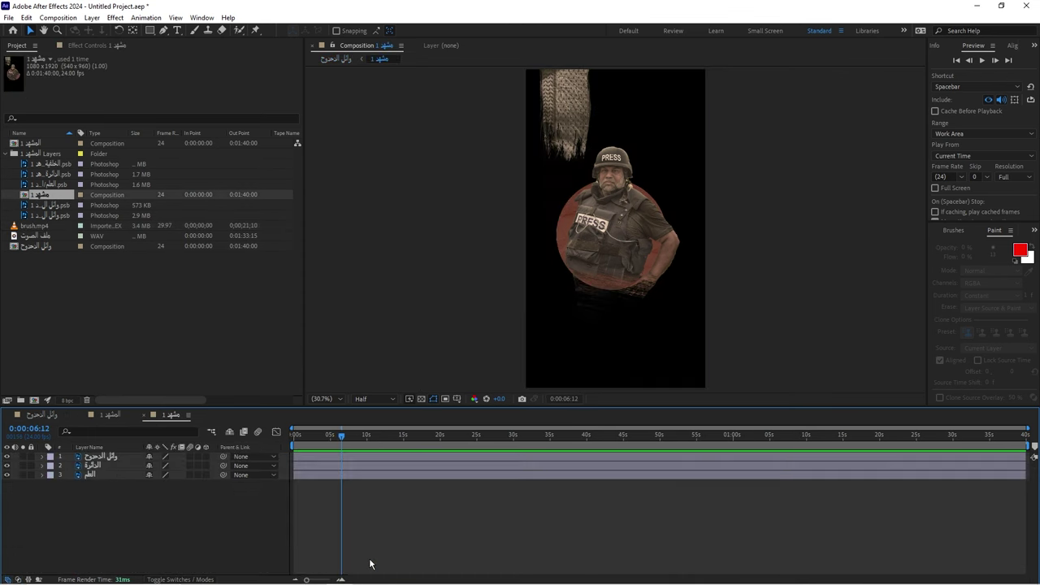
Trim layer 3 to start at 6:12 and apply CC Page Turn from Effects & Presets
click(308, 477)
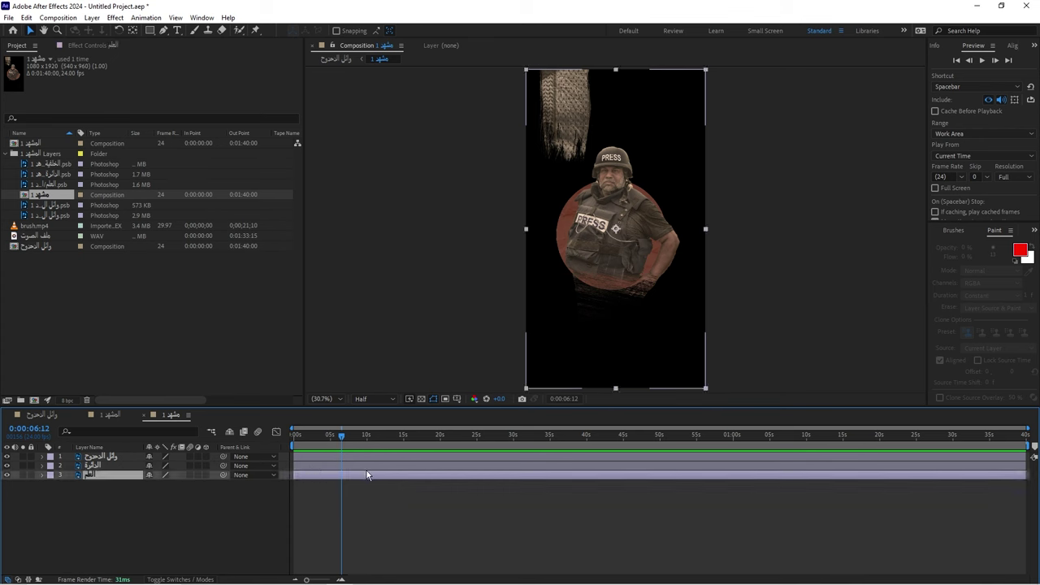
key(bracketleft)
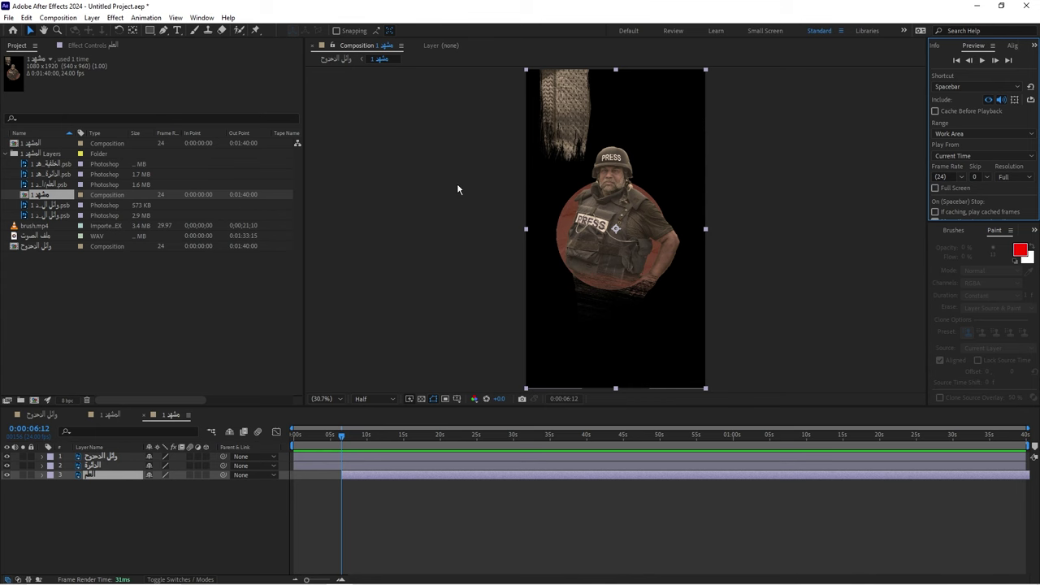
click(202, 18)
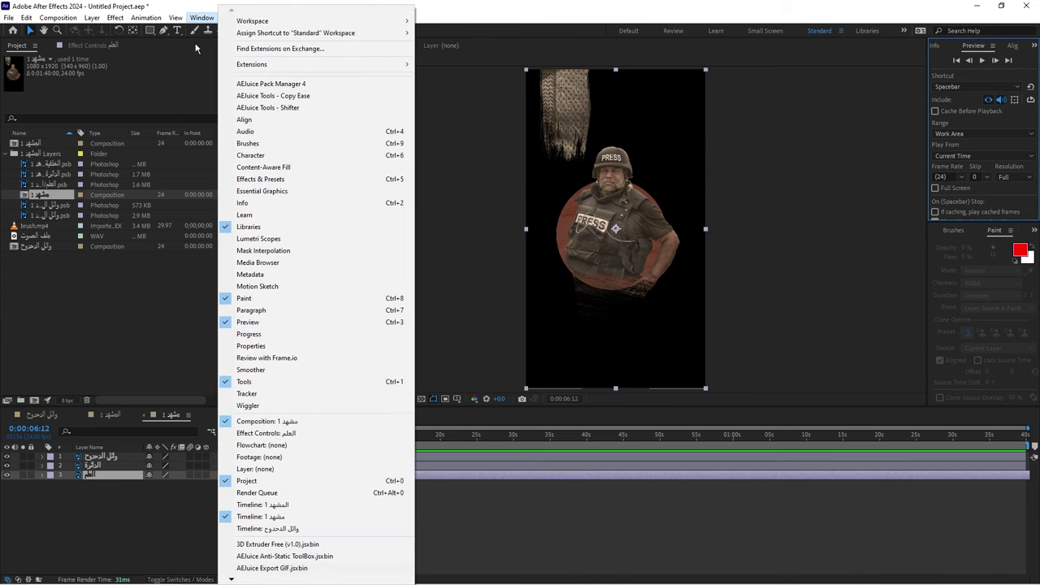
click(260, 179)
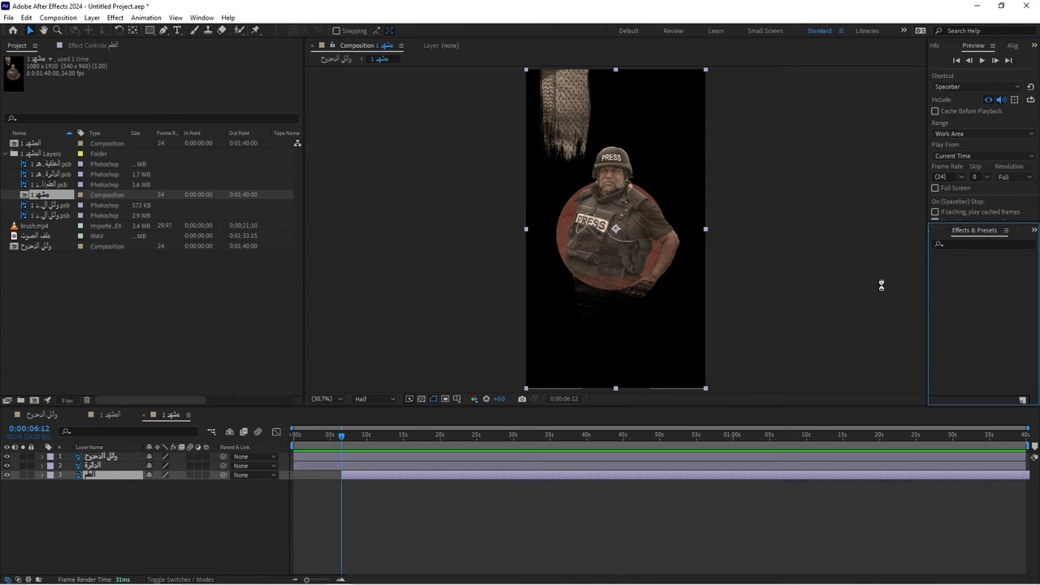
click(982, 241)
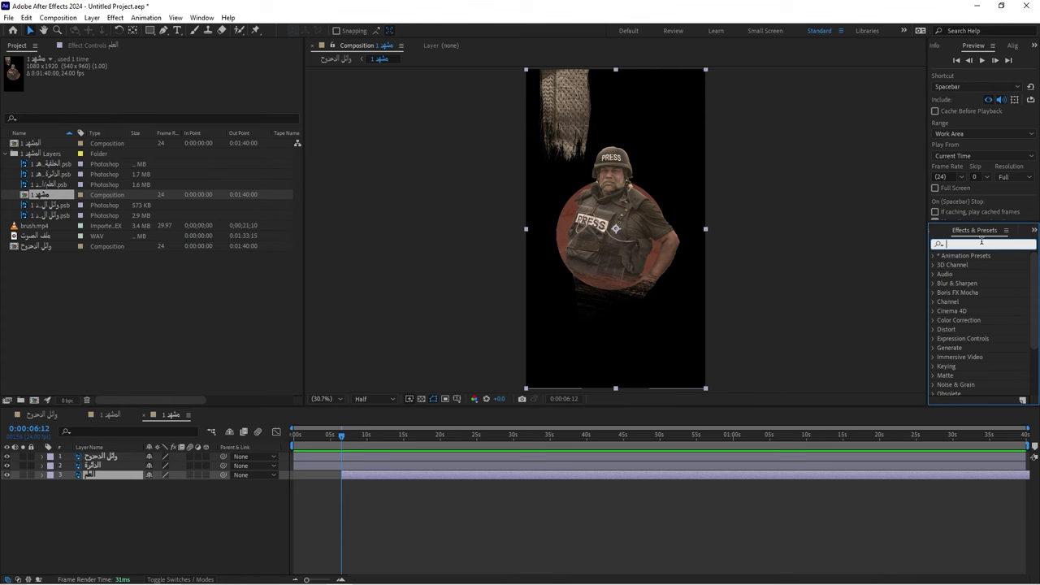
text(page)
drag(976, 265, 388, 479)
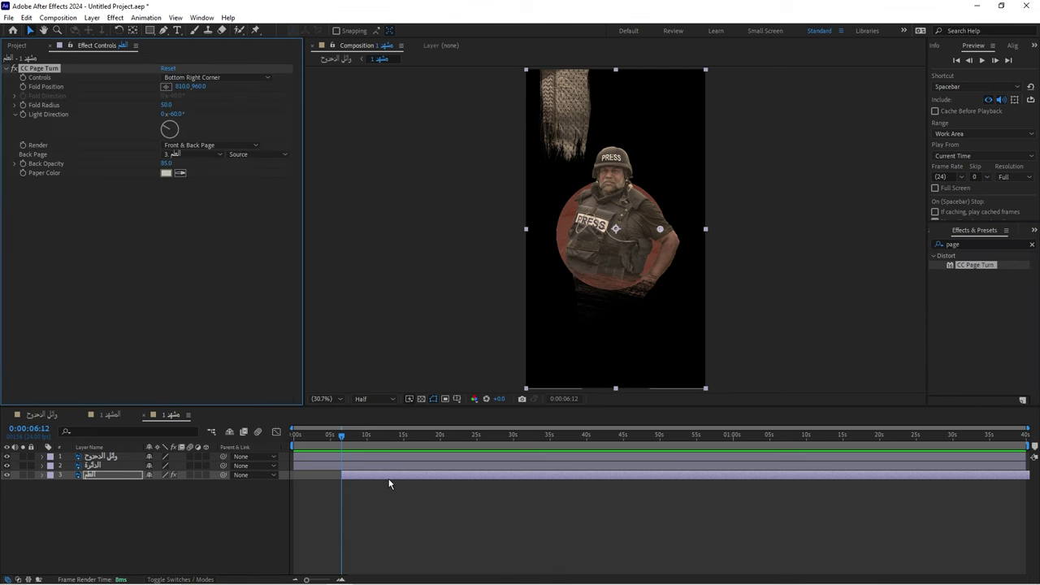
Advance five frames and pull the CC Page Turn fold toward the upper left
click(196, 78)
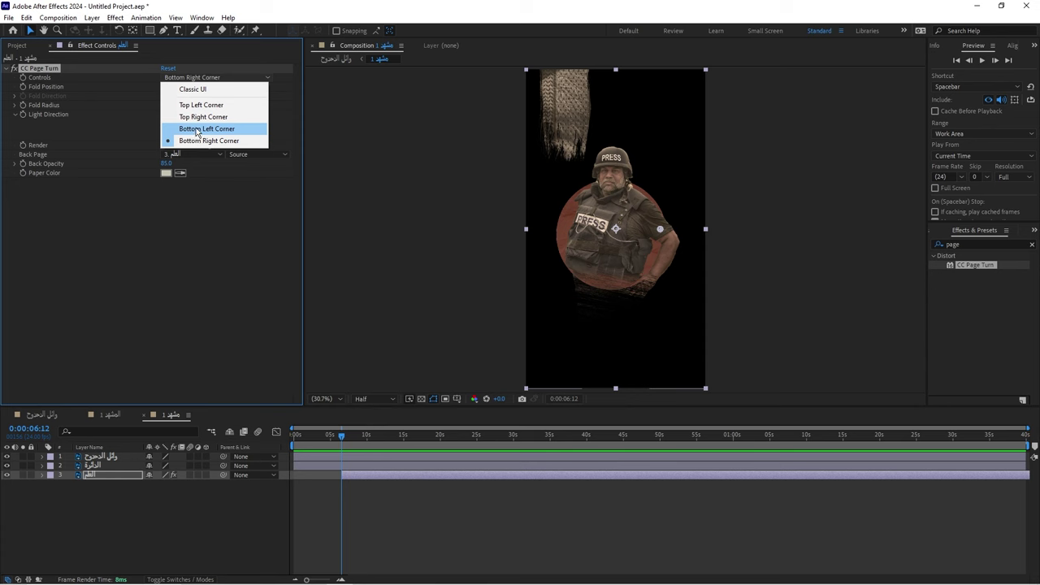
key(Escape)
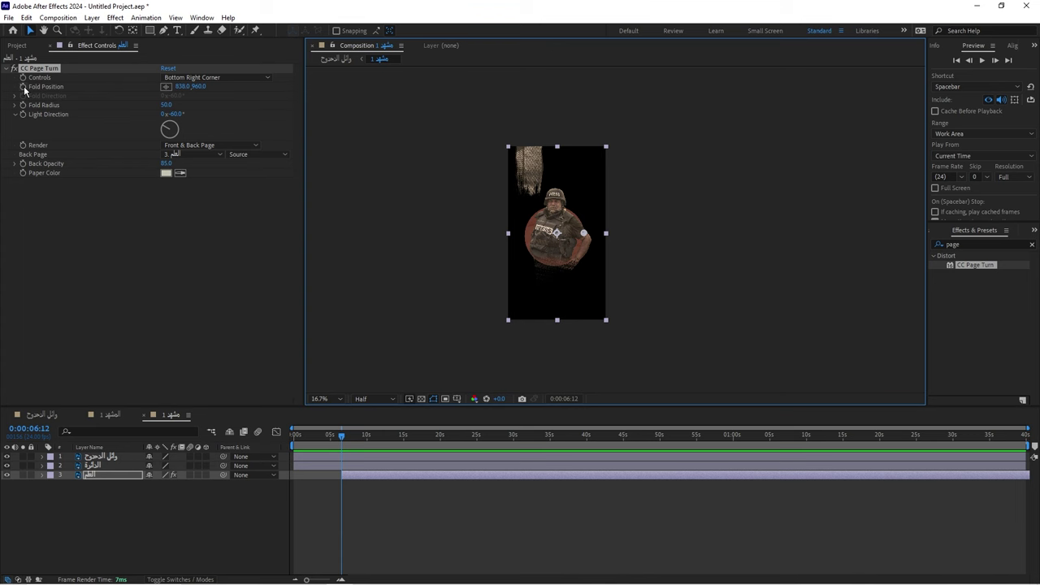
click(58, 116)
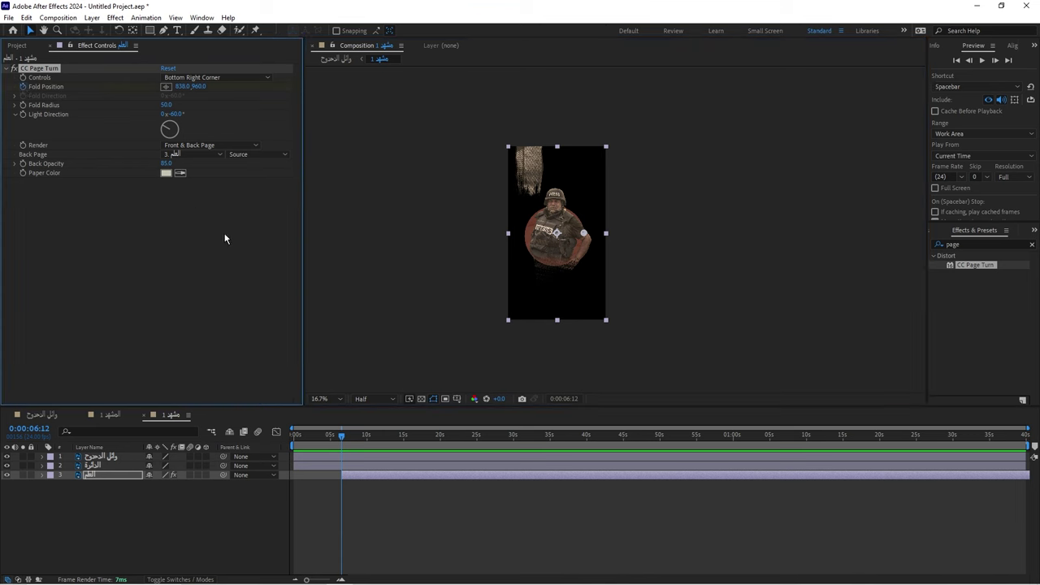
key(Page_Down)
key(Page_Down)
key(Page_Down)
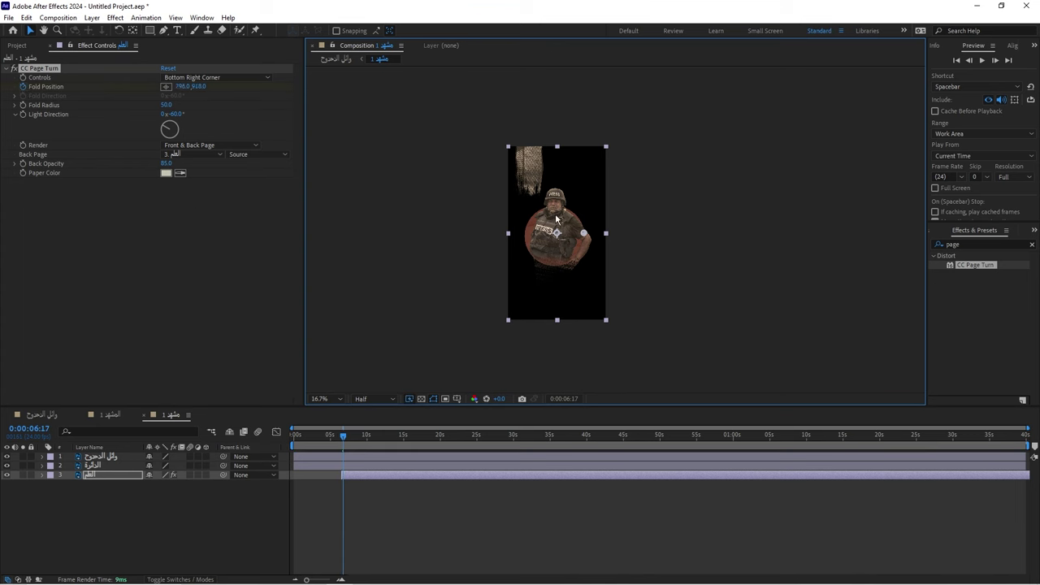
drag(584, 233, 397, 76)
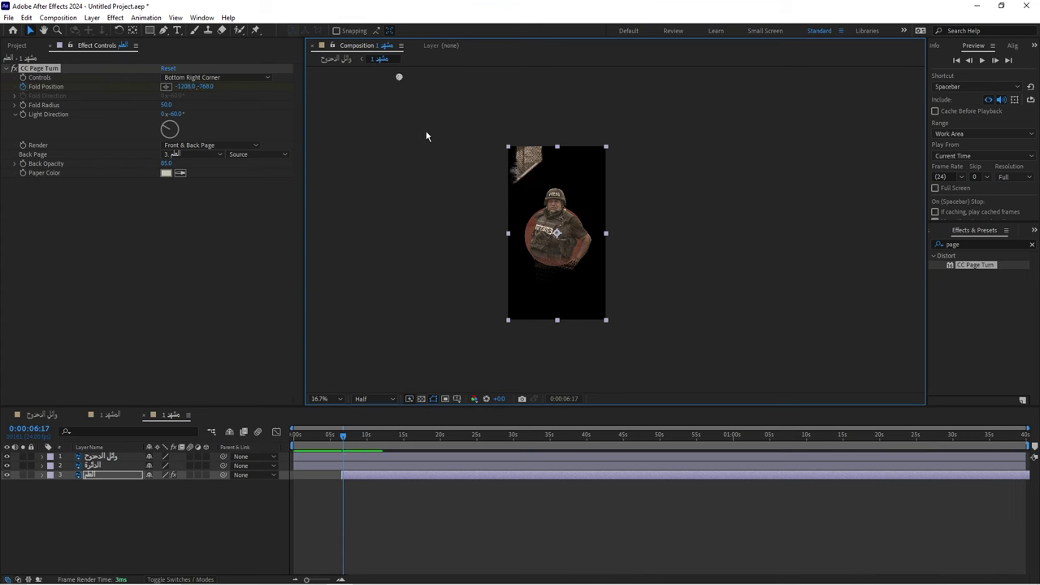
scroll(426, 131, down, 1)
scroll(477, 146, up, 9)
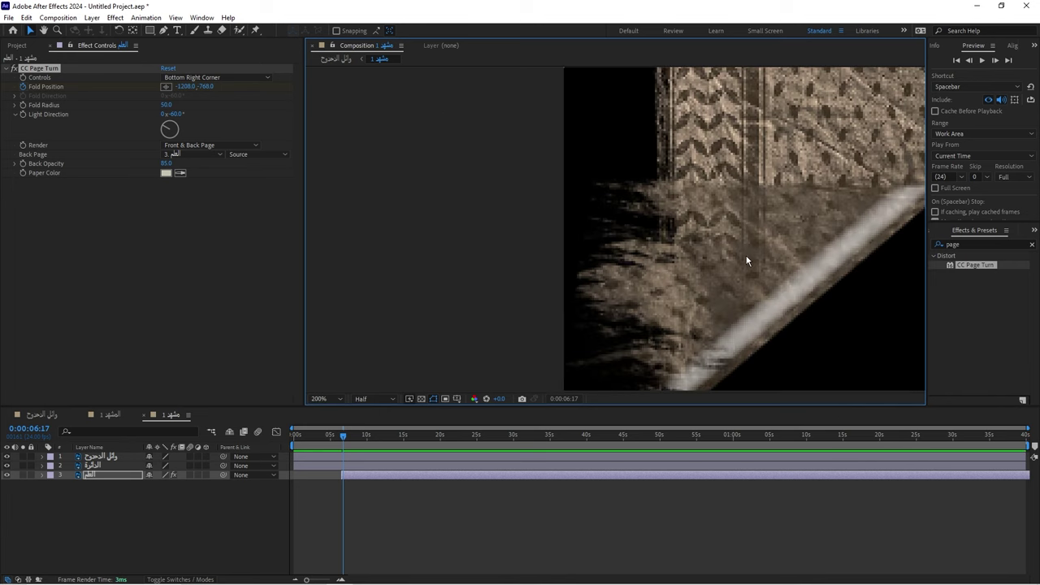
scroll(747, 260, down, 1)
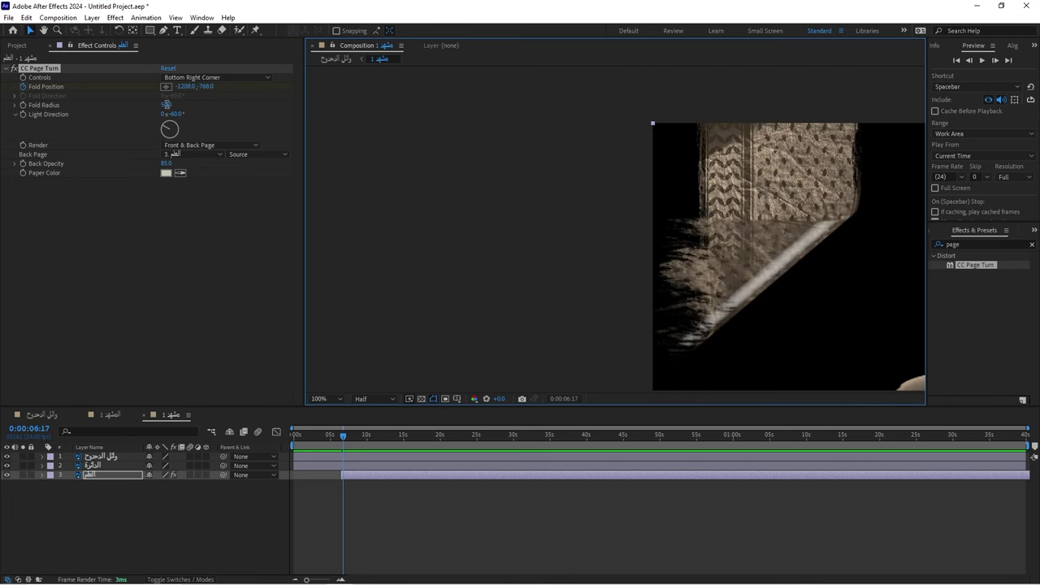
Set Fold Radius to 4.0 and push Fold Position out to -2424, -3264
click(166, 104)
text(0)
key(Return)
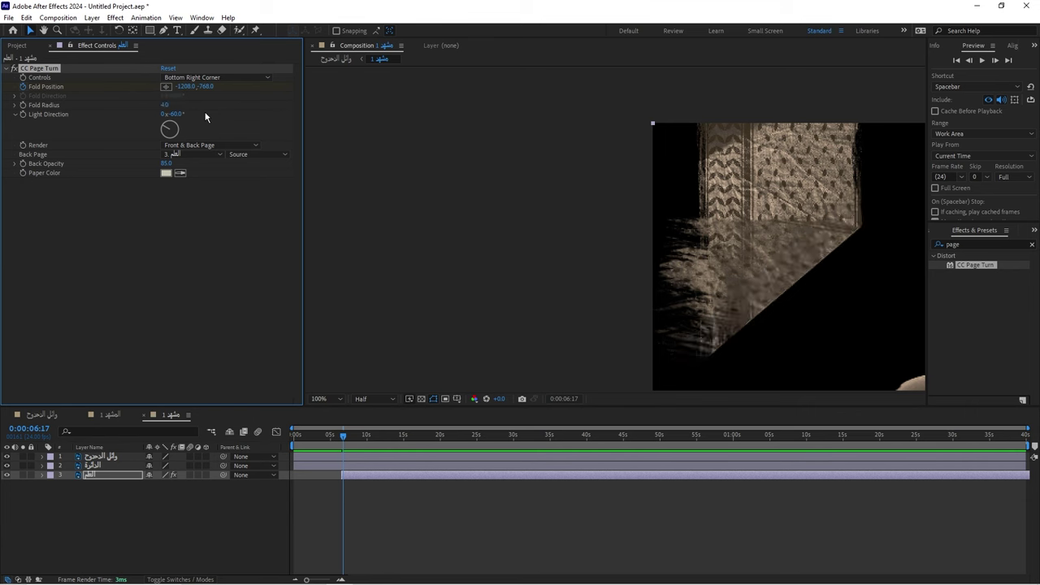
scroll(621, 224, down, 2)
scroll(553, 162, down, 2)
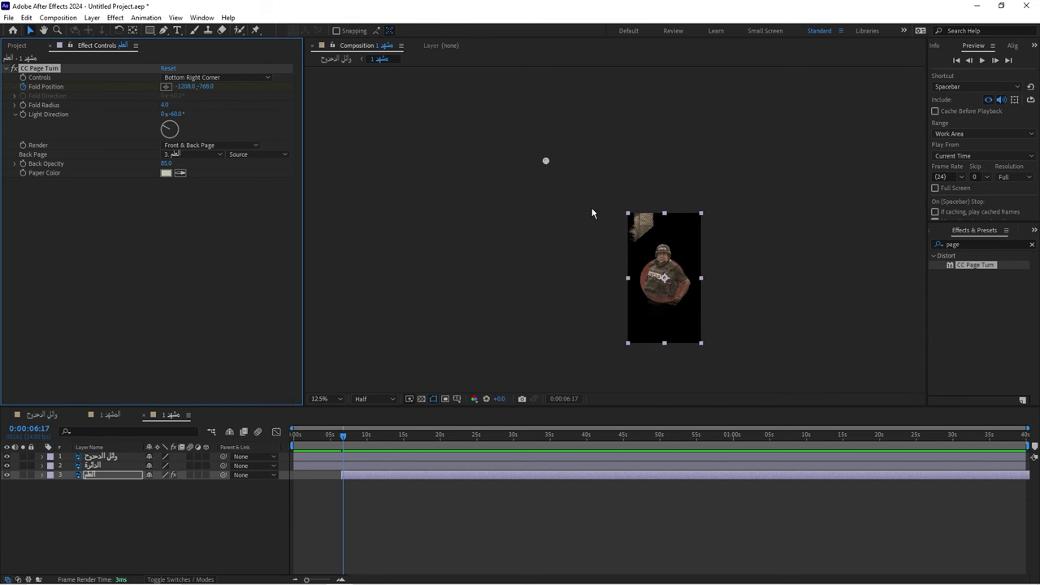
scroll(569, 184, down, 2)
scroll(571, 198, down, 3)
drag(572, 193, 553, 154)
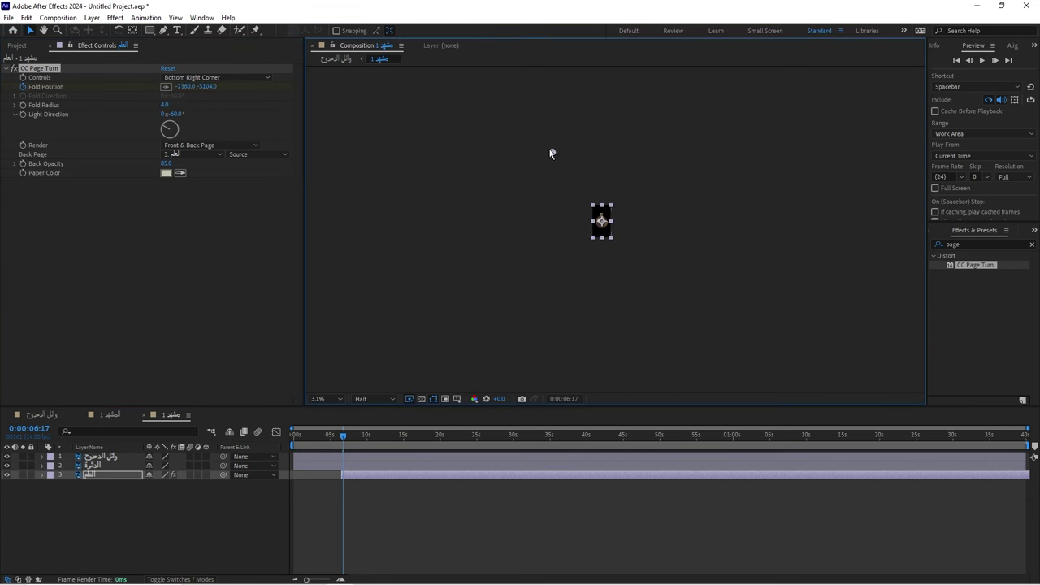
scroll(602, 226, up, 3)
scroll(603, 222, down, 1)
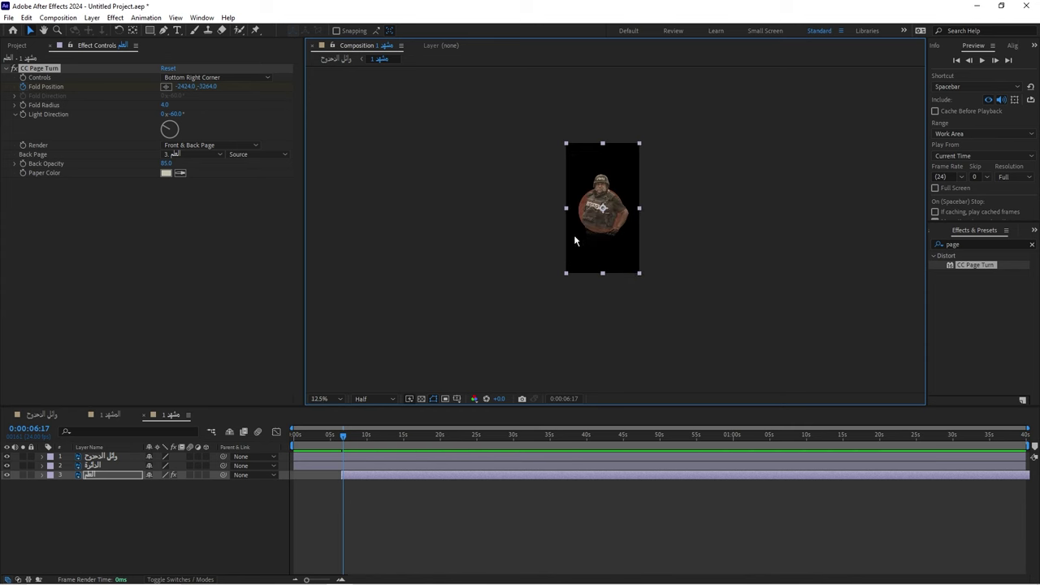
Add a Fold Position keyframe at 6:17, reverse the fold keyframes, and preview from 6:12
key(u)
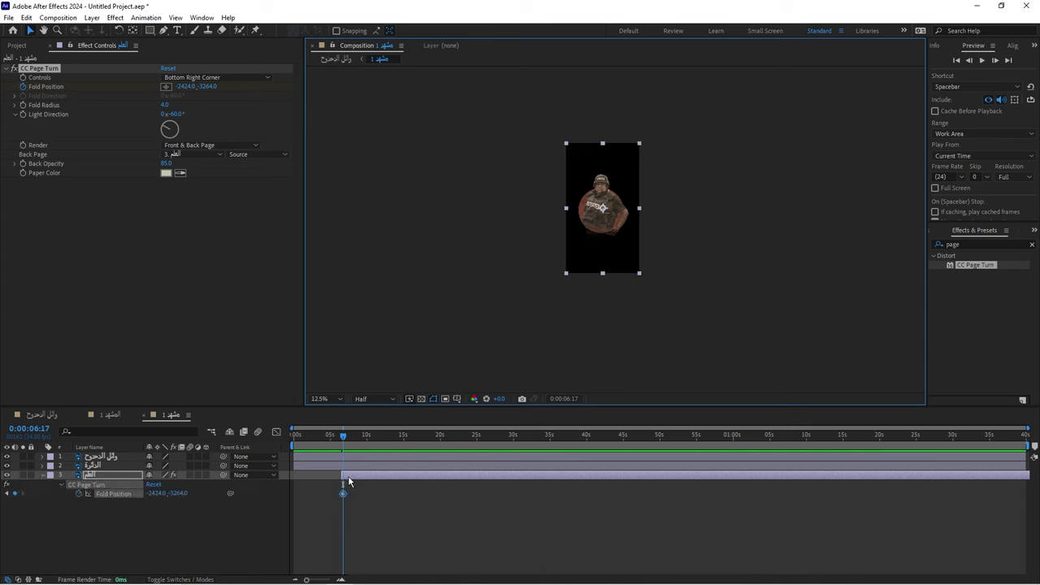
scroll(331, 496, up, 6)
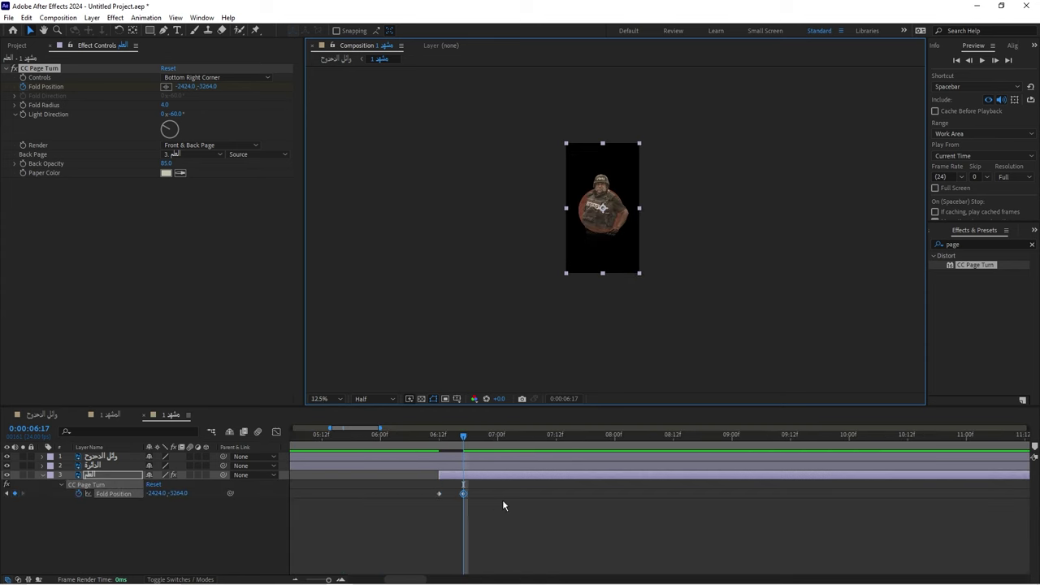
right_click(483, 492)
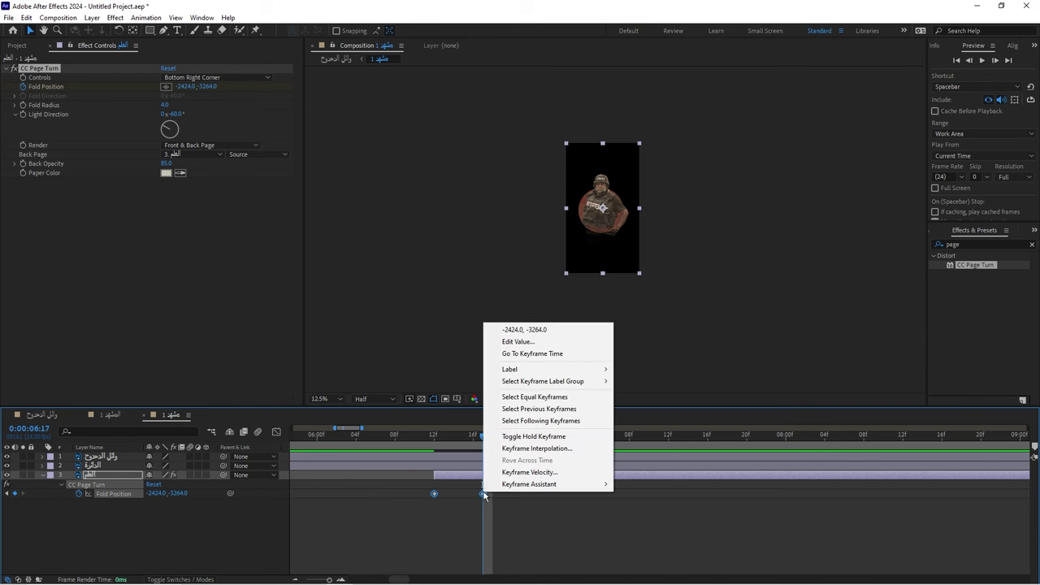
mouse_move(524, 484)
click(642, 486)
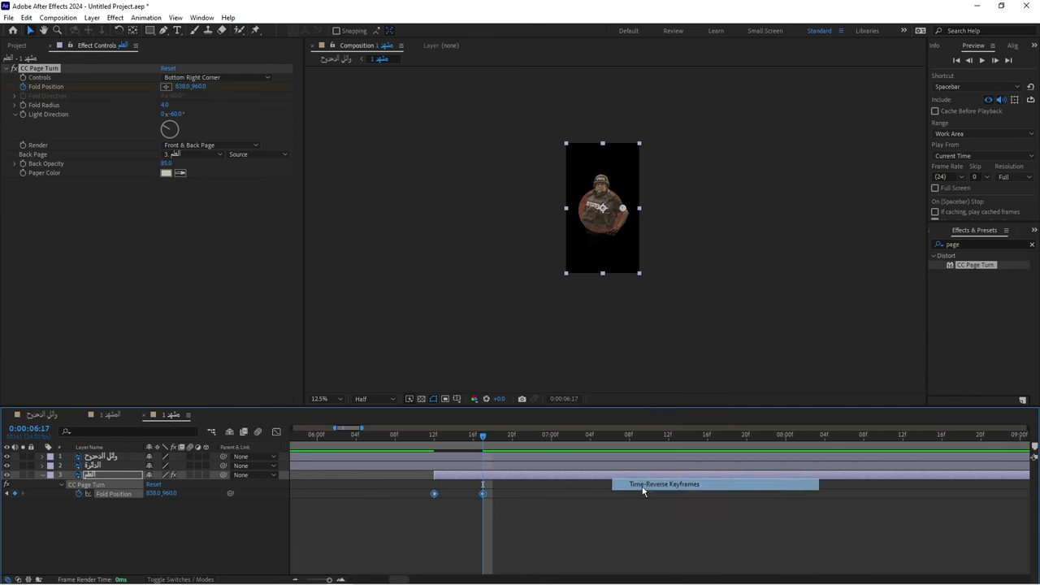
click(403, 435)
key(space)
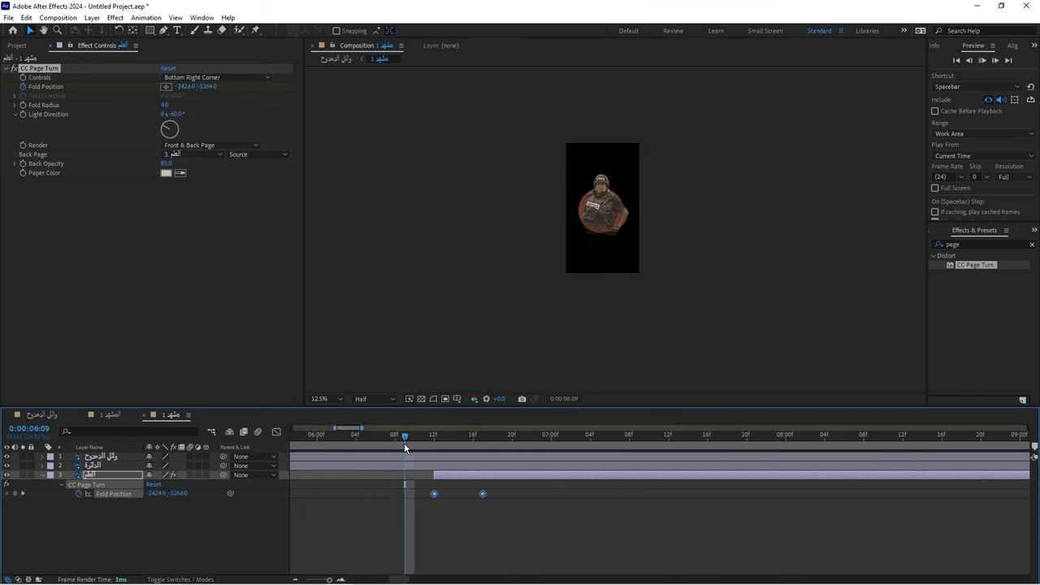
key(space)
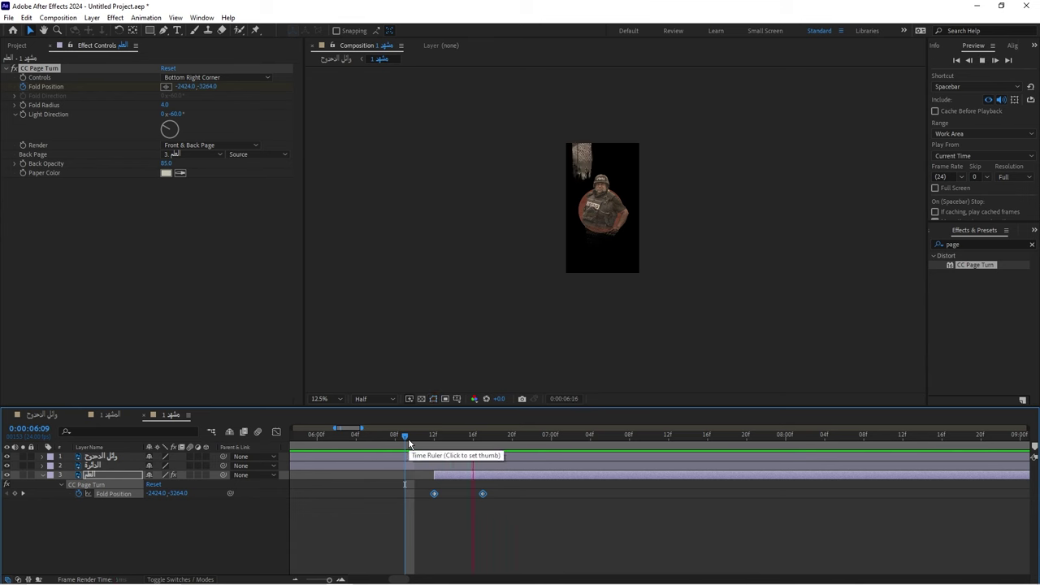
key(space)
click(434, 436)
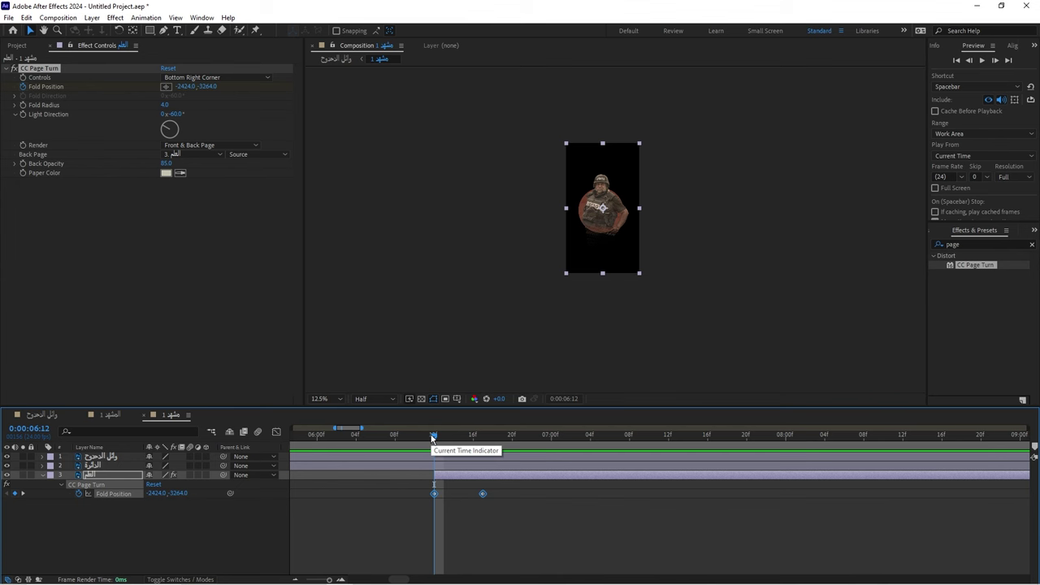
key(space)
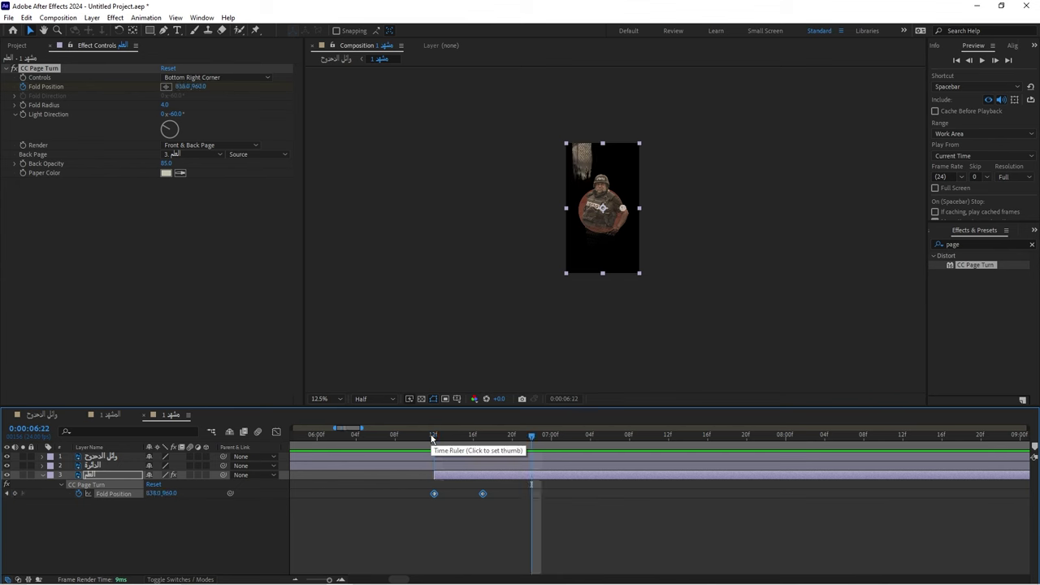
Move the 838, 960 fold keyframe later, to 7:08, and preview the page turn
drag(483, 493, 532, 496)
click(434, 435)
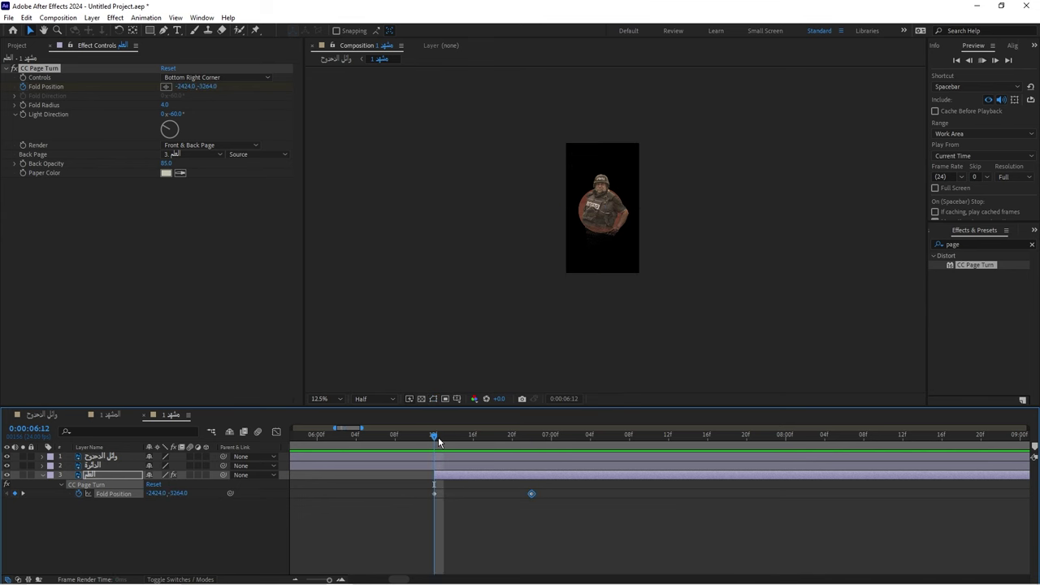
key(space)
key(space)
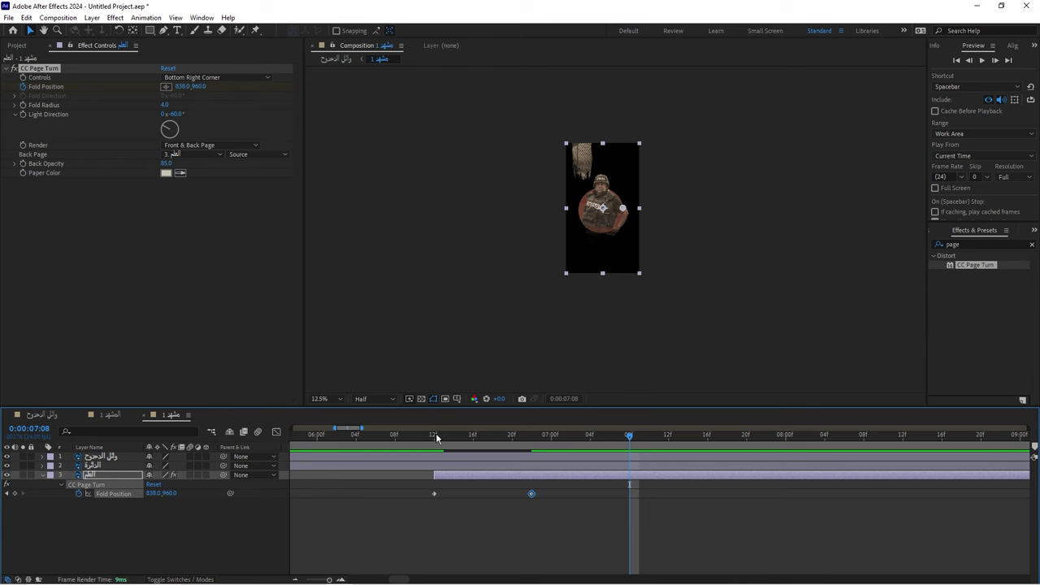
drag(531, 495, 629, 493)
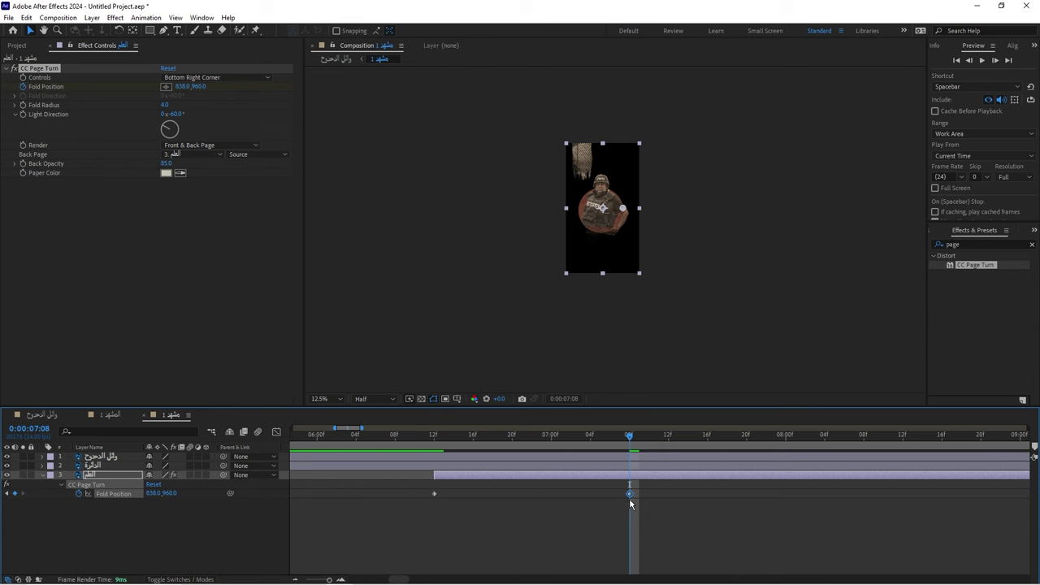
click(437, 435)
key(space)
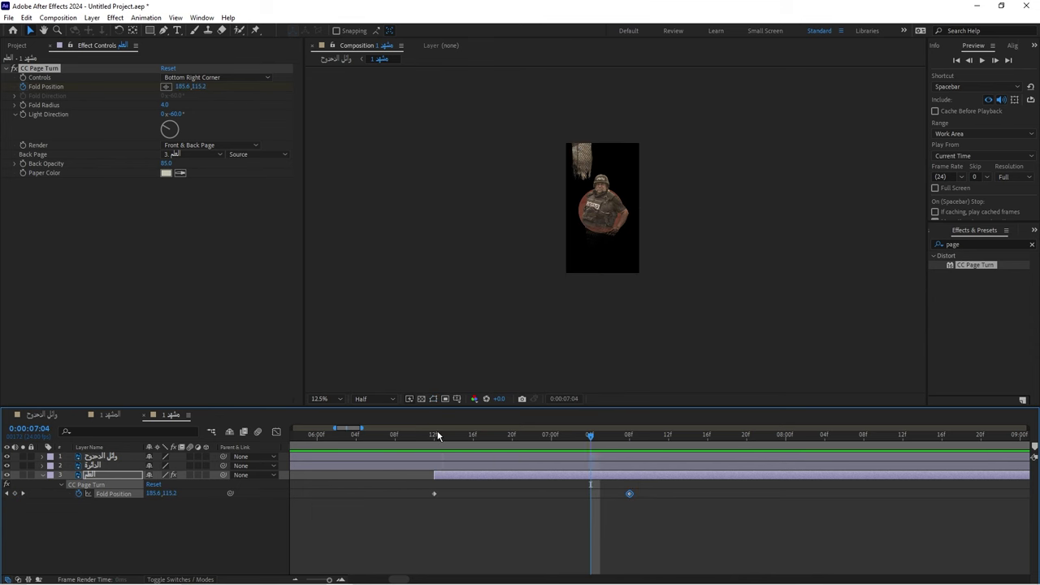
key(space)
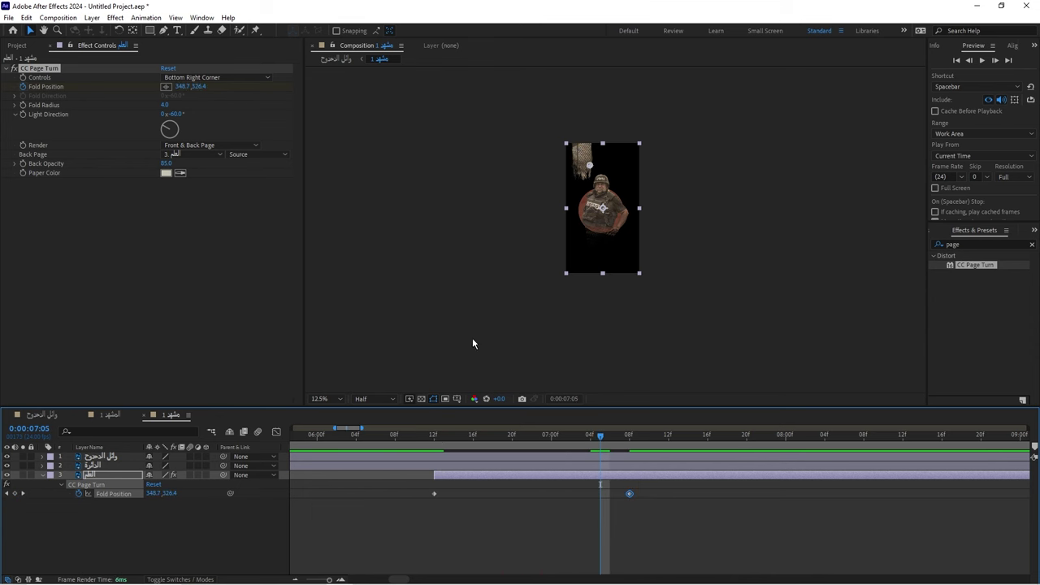
scroll(472, 337, down, 1)
Preview the main comp, then make scene 1's page-turn layer start at 6:07
click(50, 415)
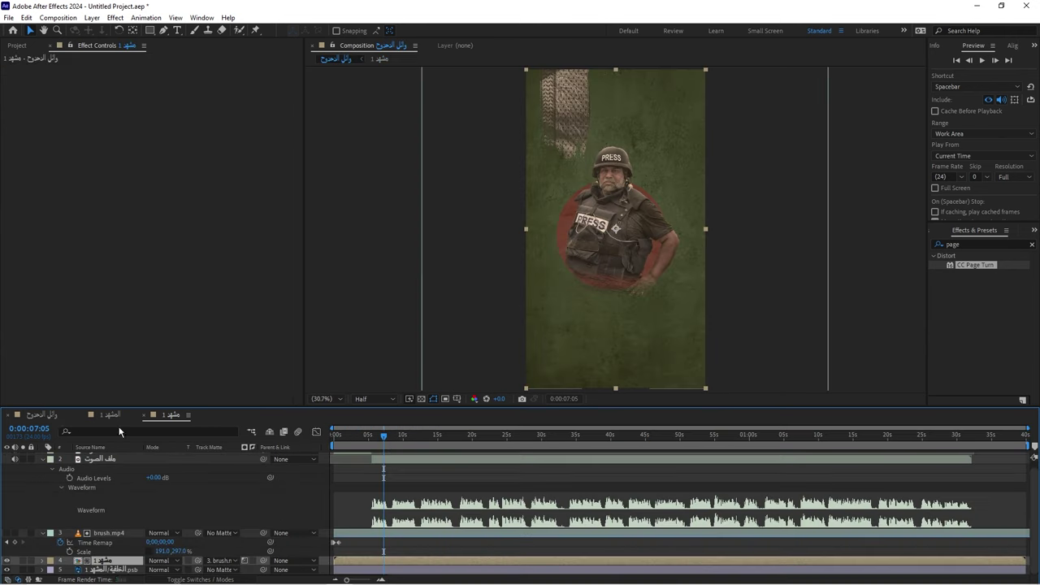
click(357, 434)
key(space)
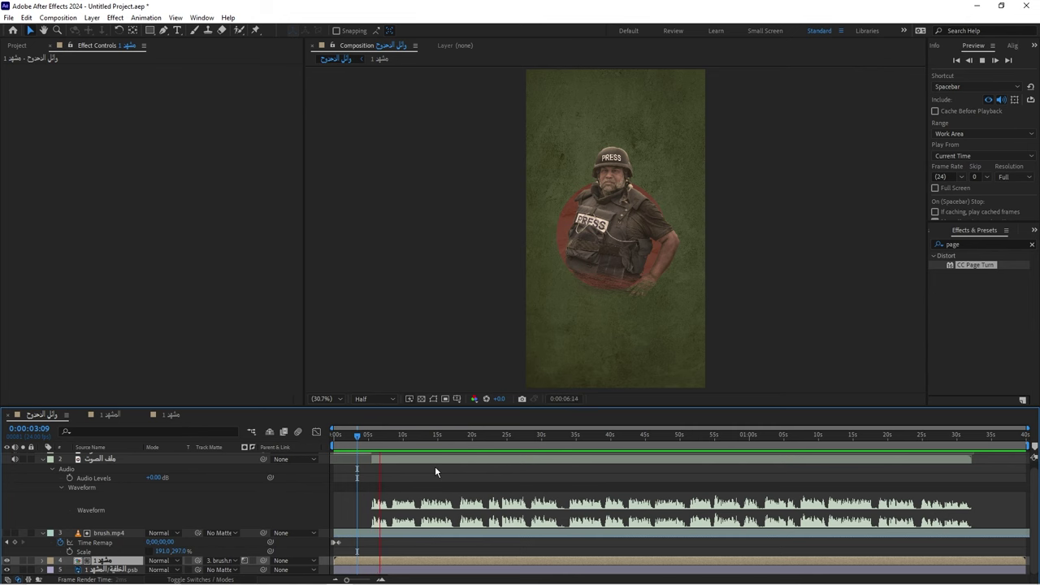
key(space)
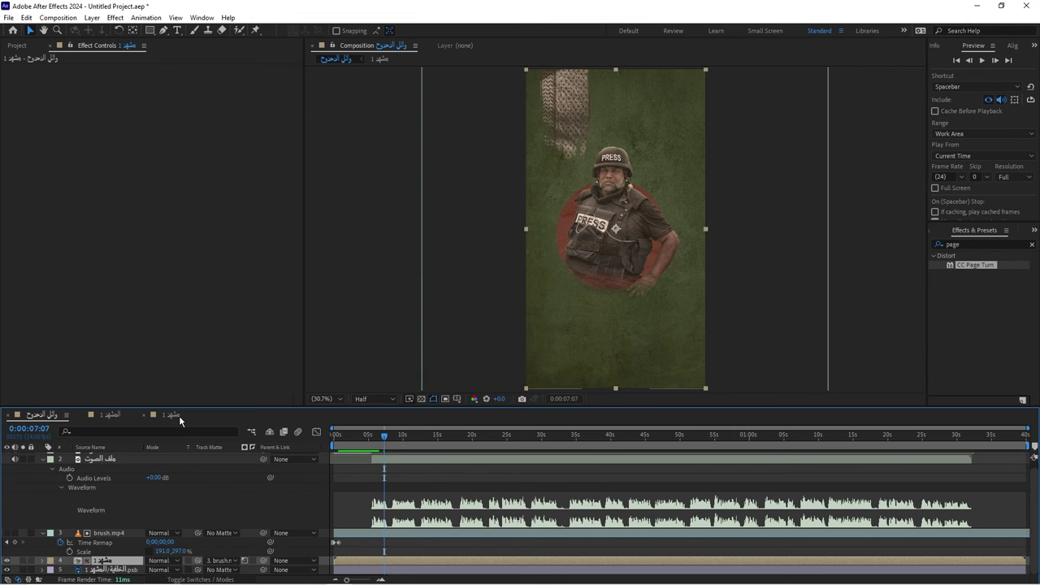
click(179, 415)
drag(395, 437, 389, 439)
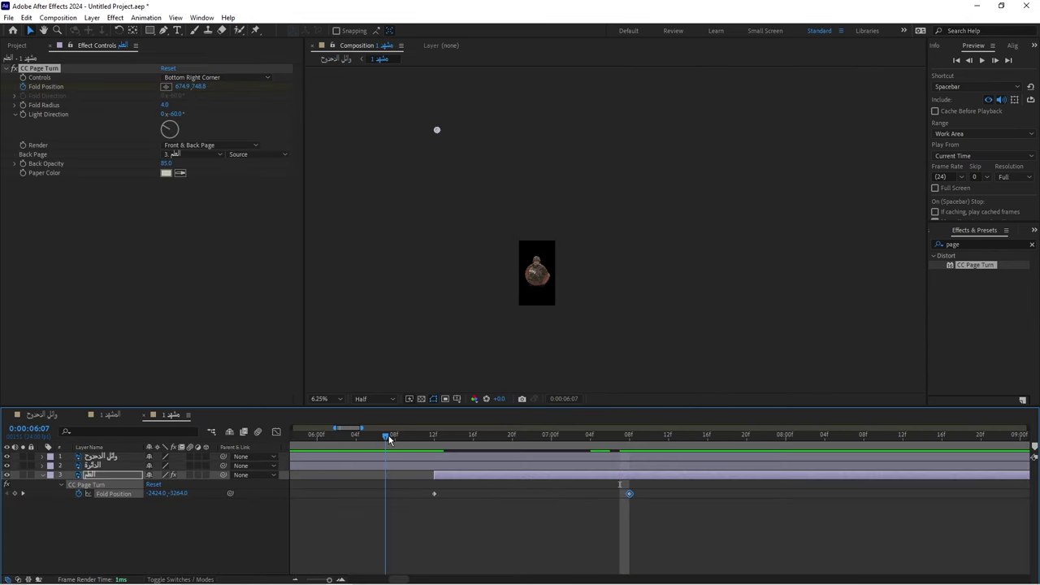
drag(449, 480, 394, 480)
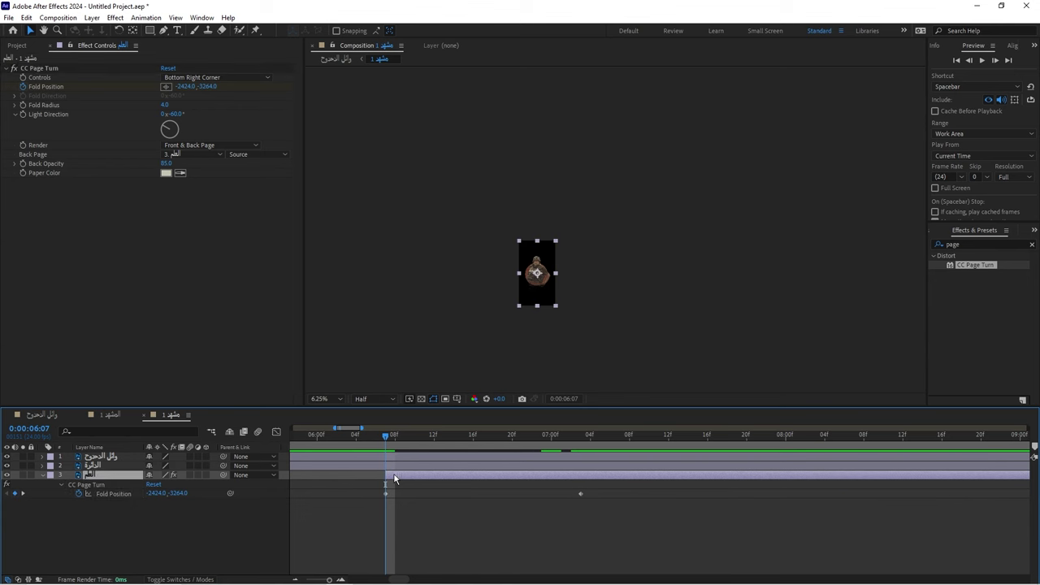
Preview the main composition at Full resolution, ending at 7:09 with Half resolution restored
click(39, 415)
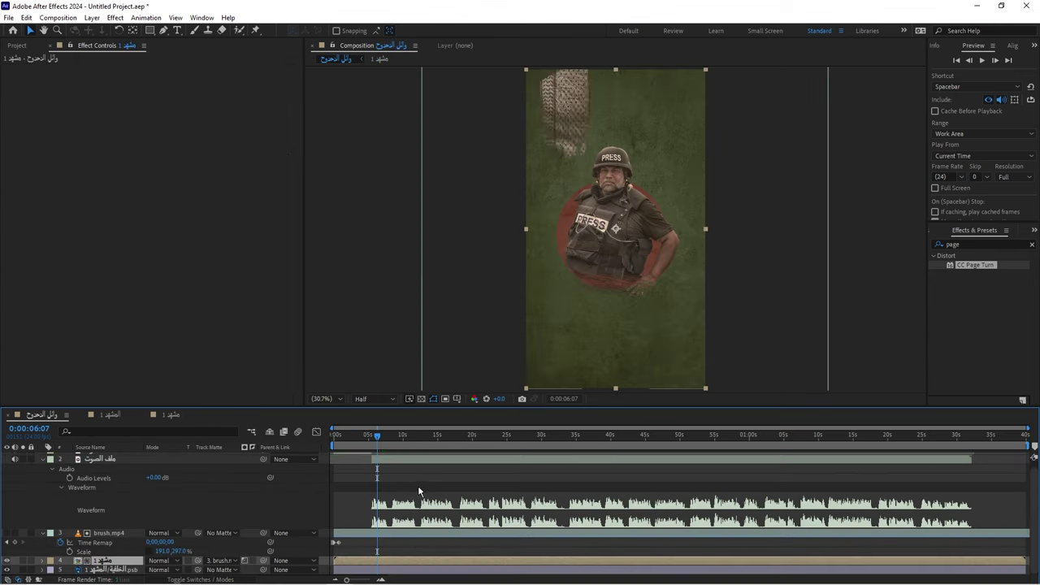
click(369, 441)
key(space)
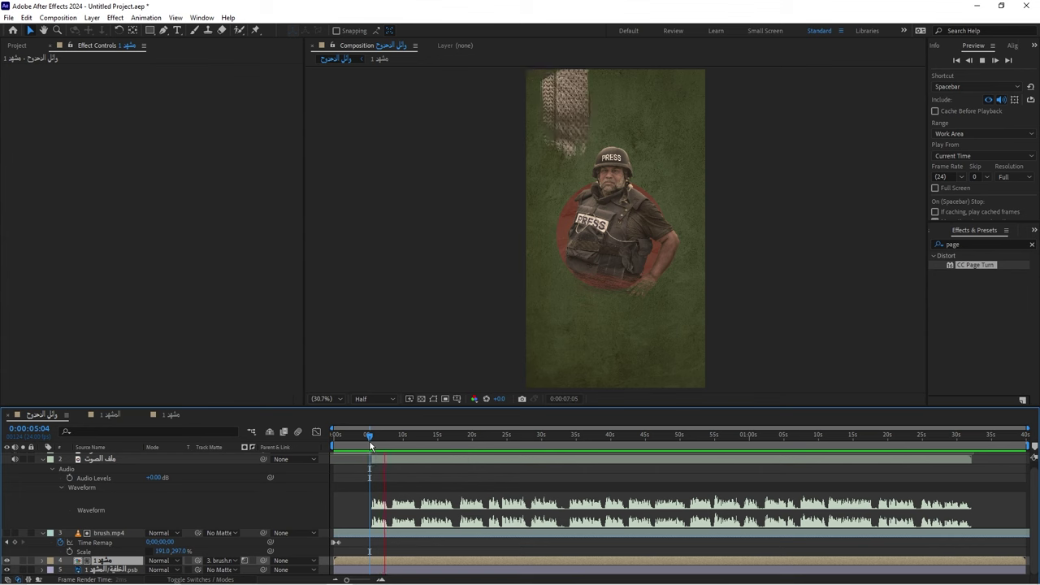
key(space)
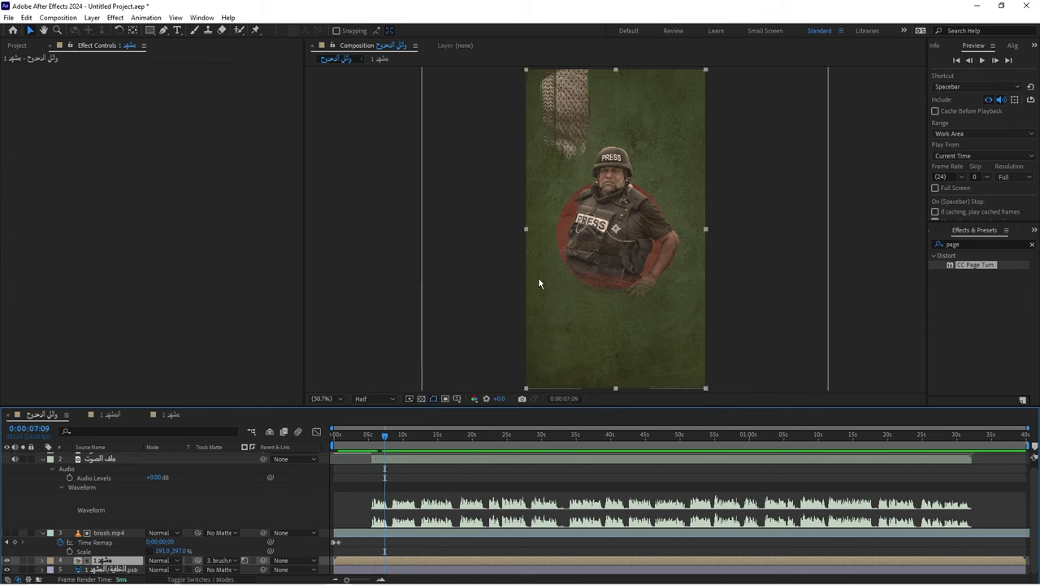
click(376, 400)
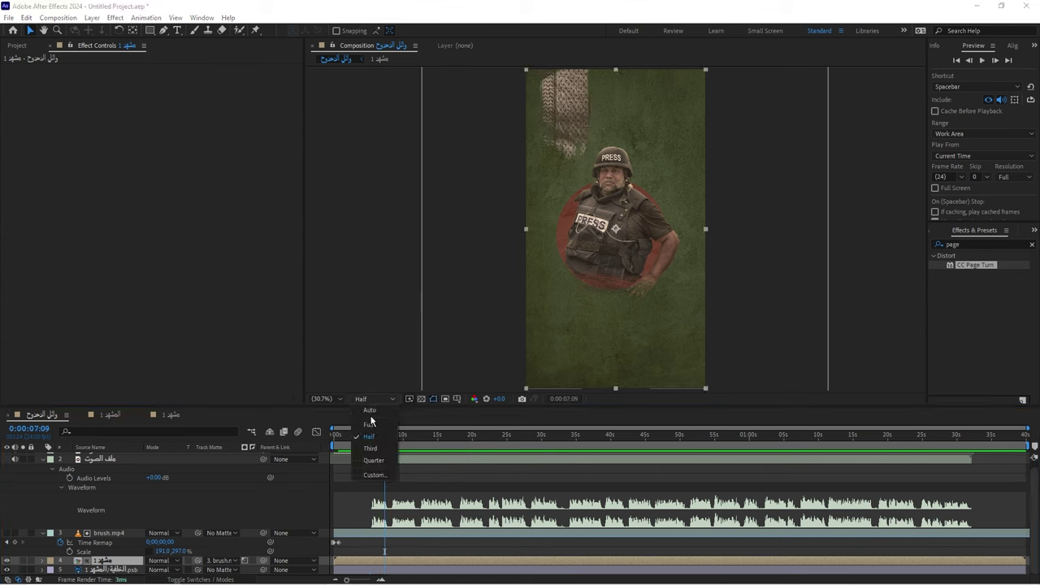
click(378, 430)
click(364, 436)
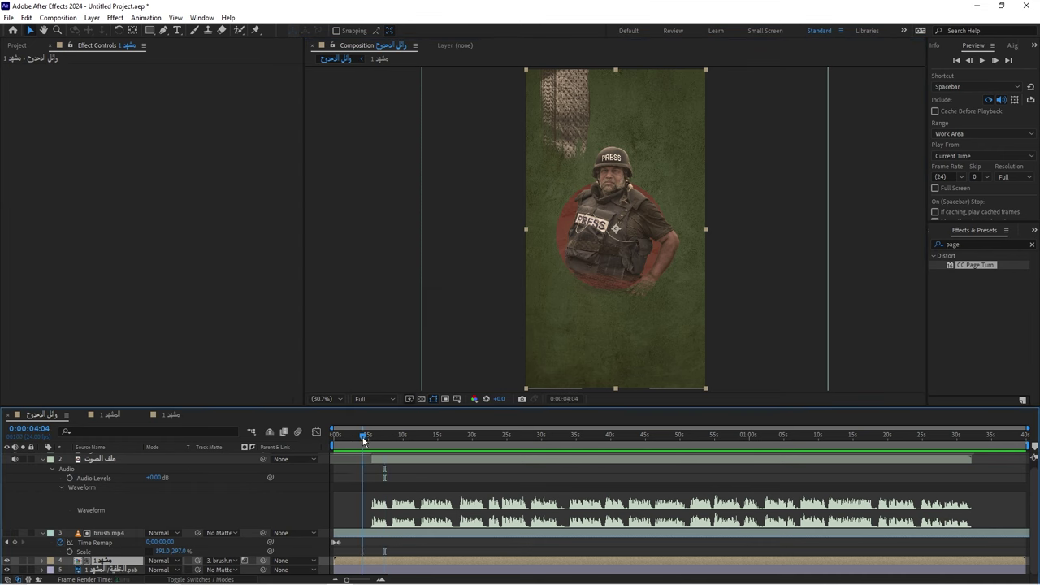
key(space)
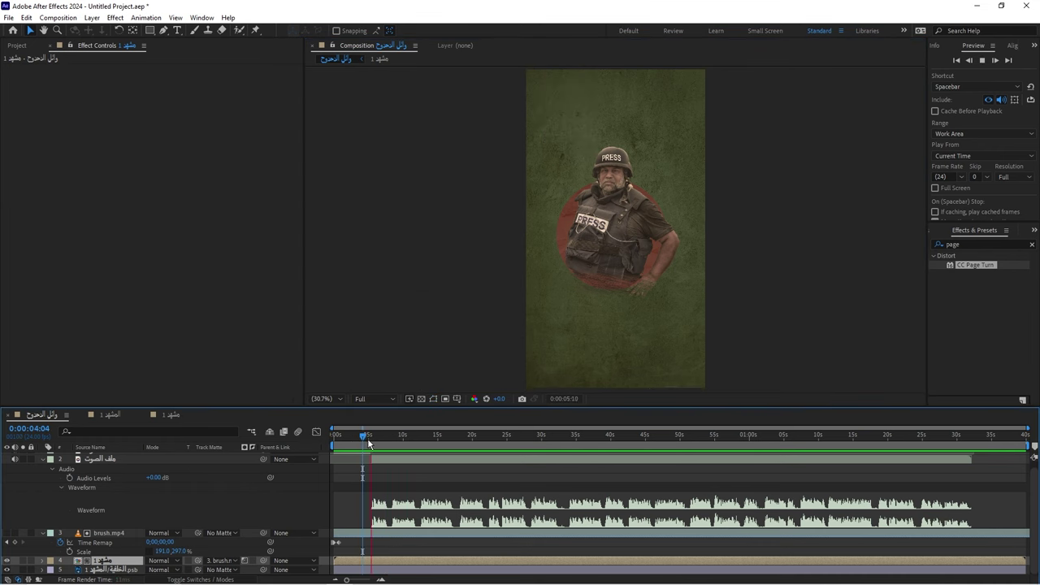
key(space)
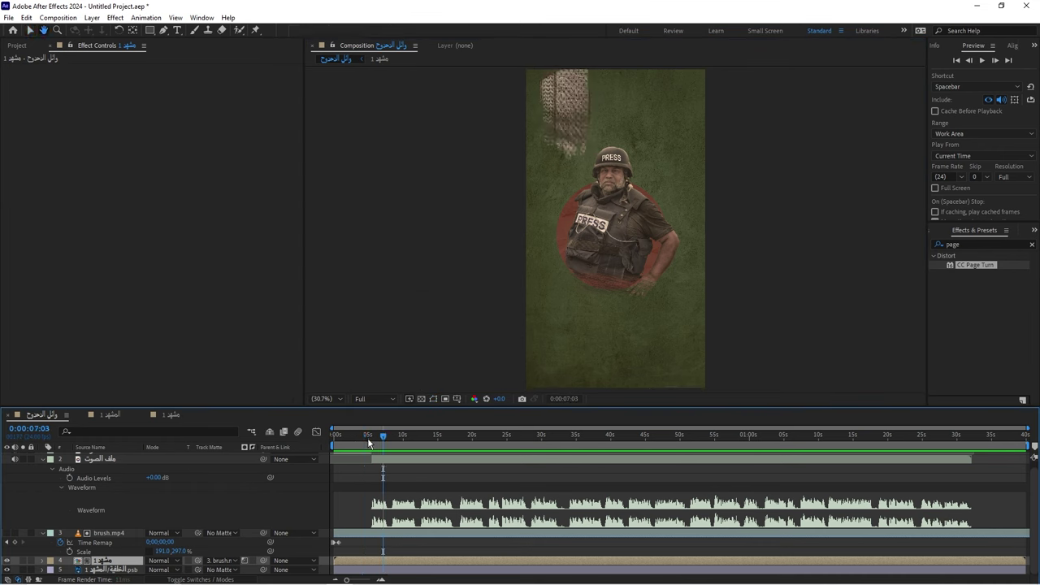
key(ctrl+shift+j)
key(Page_Down)
key(Page_Down)
key(Page_Down)
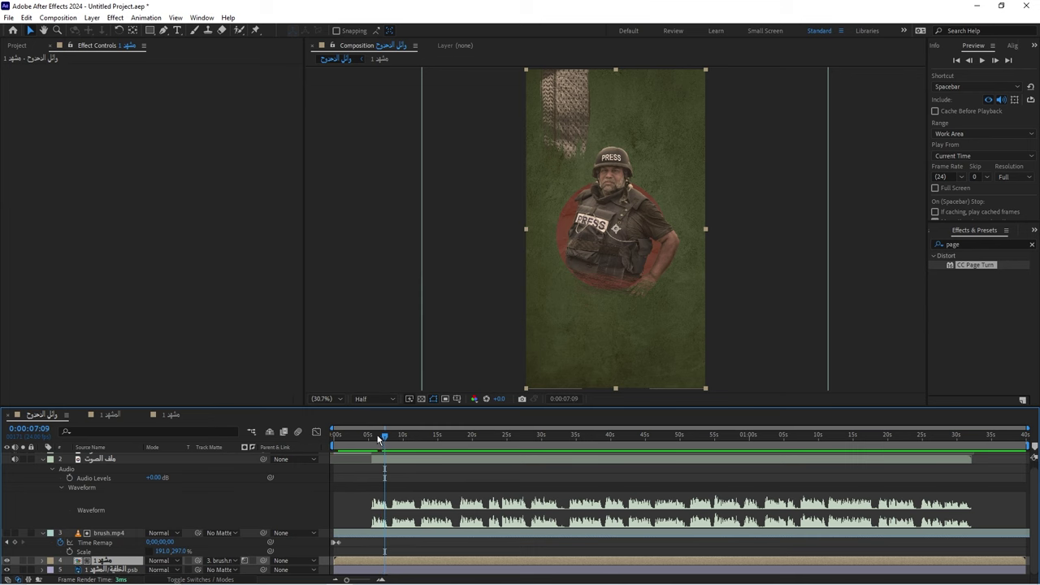
In scene 1, replace the first Fold Position keyframe with one at -1282.3, -1785.6
click(173, 416)
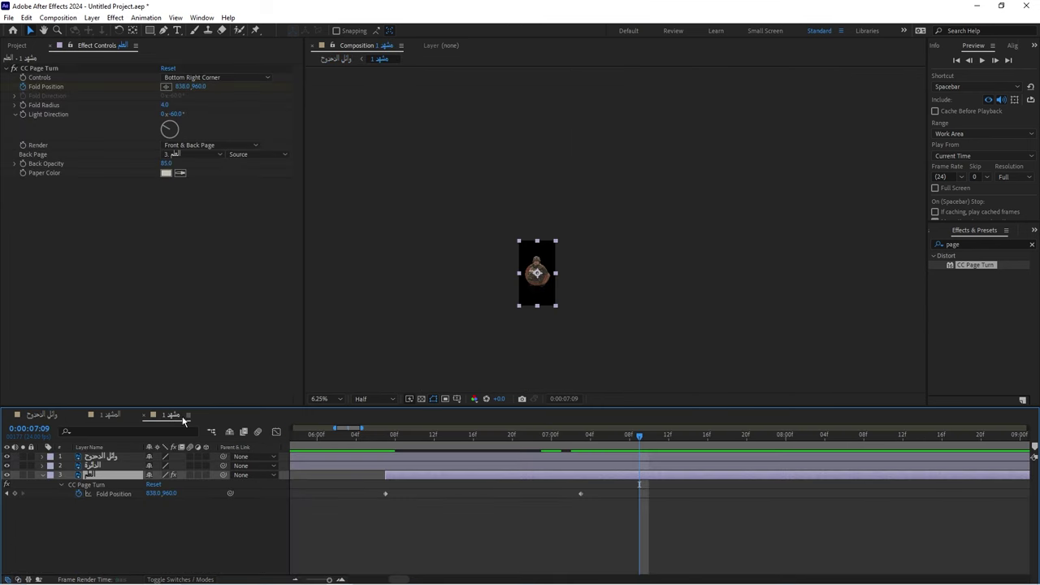
mouse_move(390, 437)
mouse_down()
mouse_move(332, 442)
mouse_move(494, 456)
mouse_move(394, 456)
mouse_up()
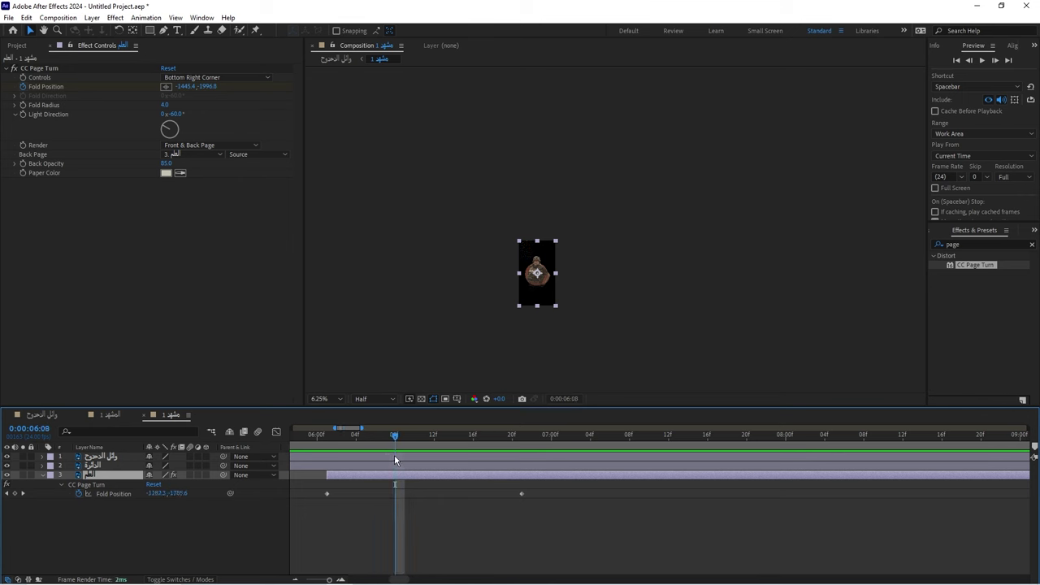
click(15, 494)
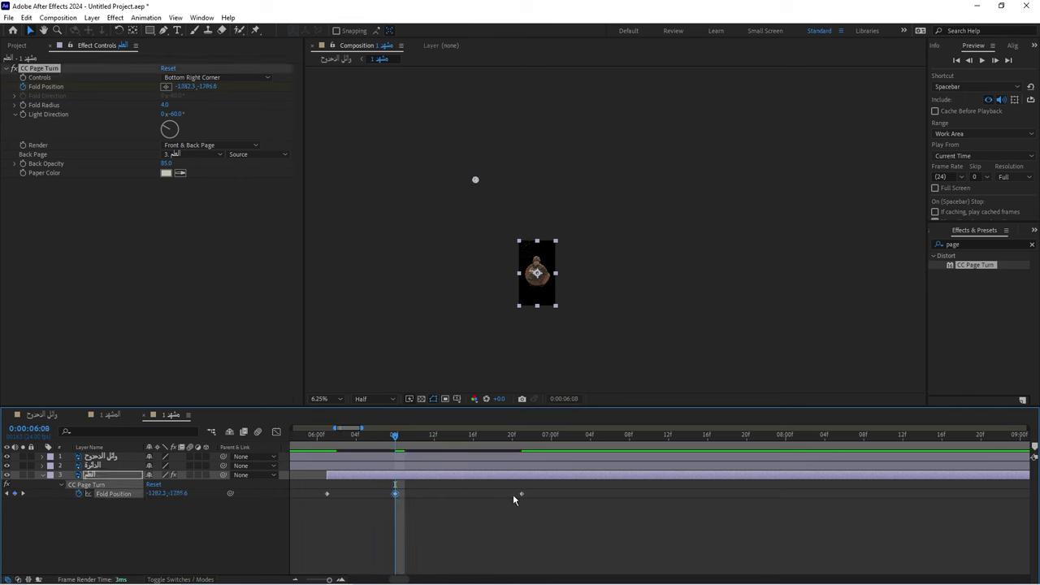
drag(390, 498, 327, 494)
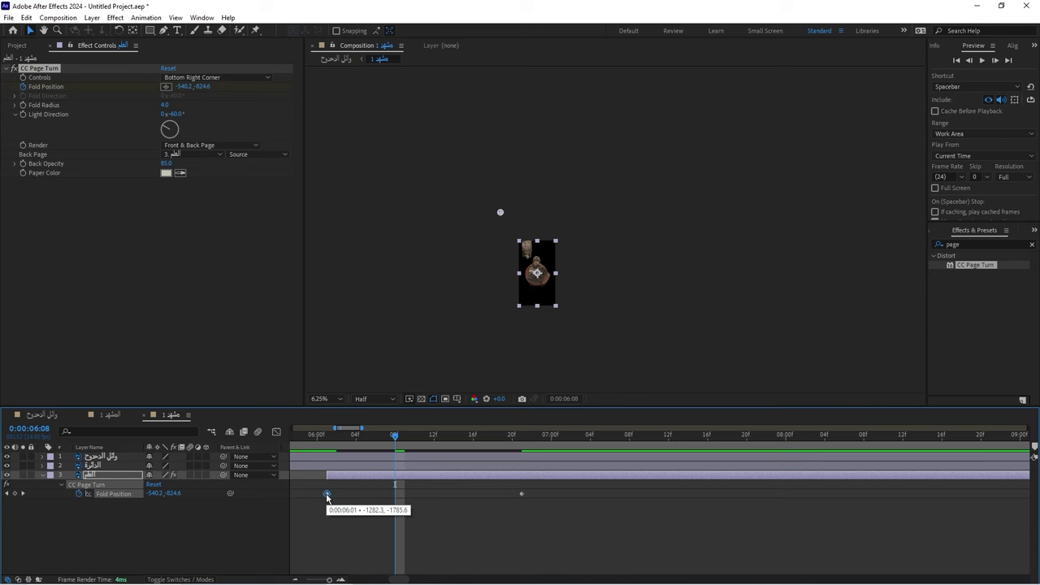
Play the main composition to check the partly turned page
click(56, 418)
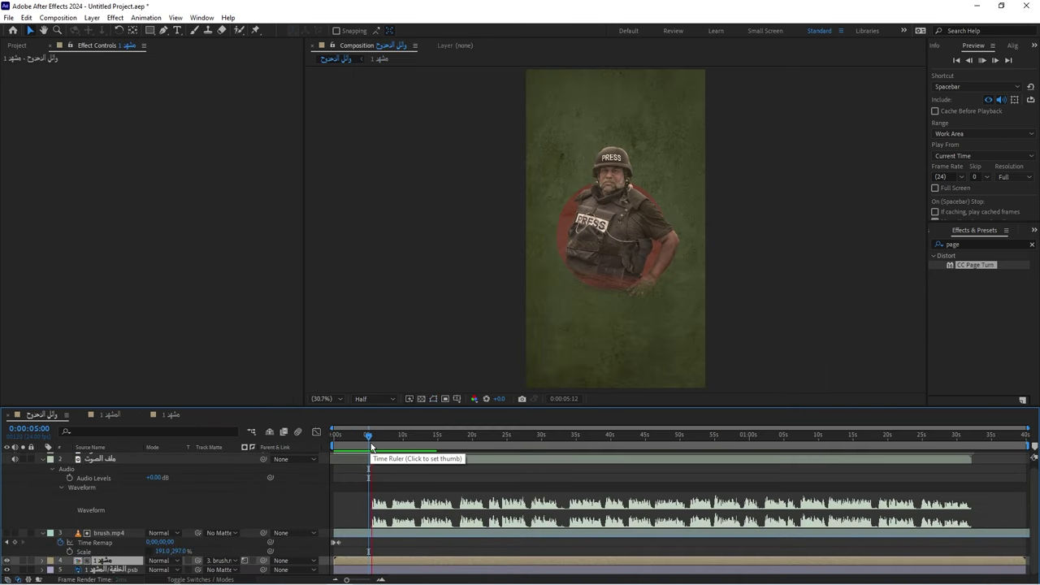
key(space)
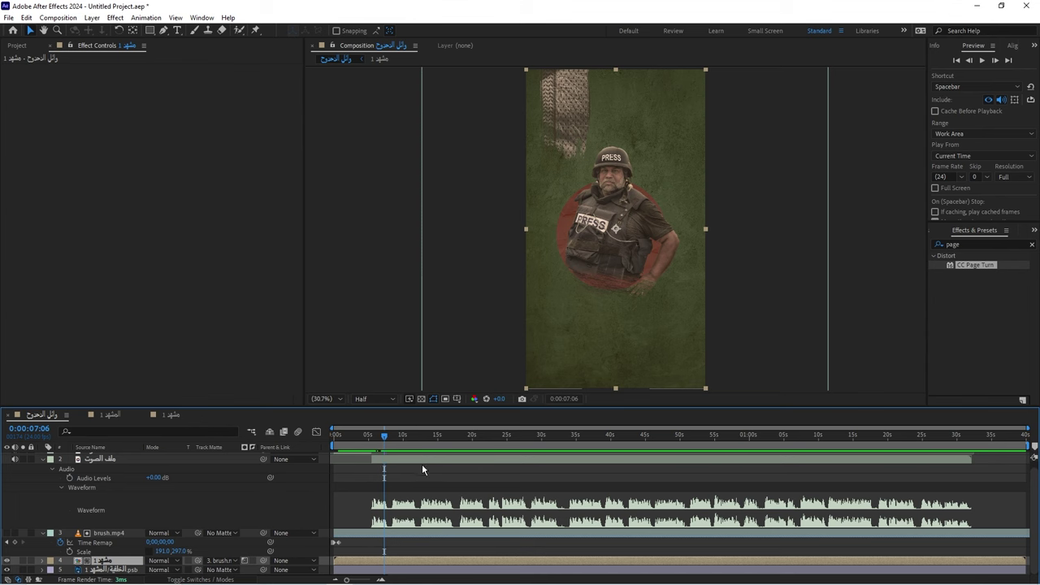
key(space)
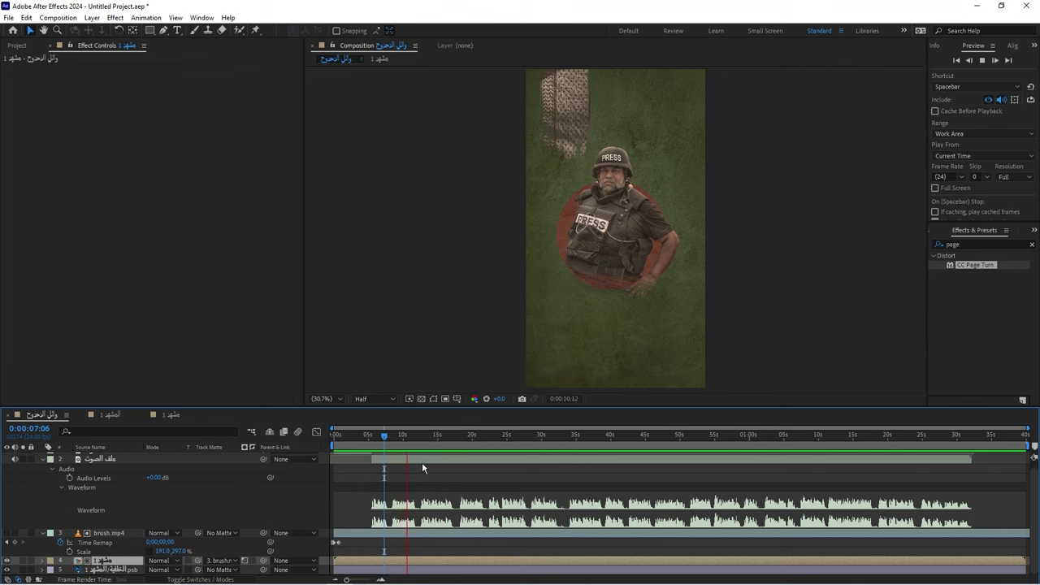
key(space)
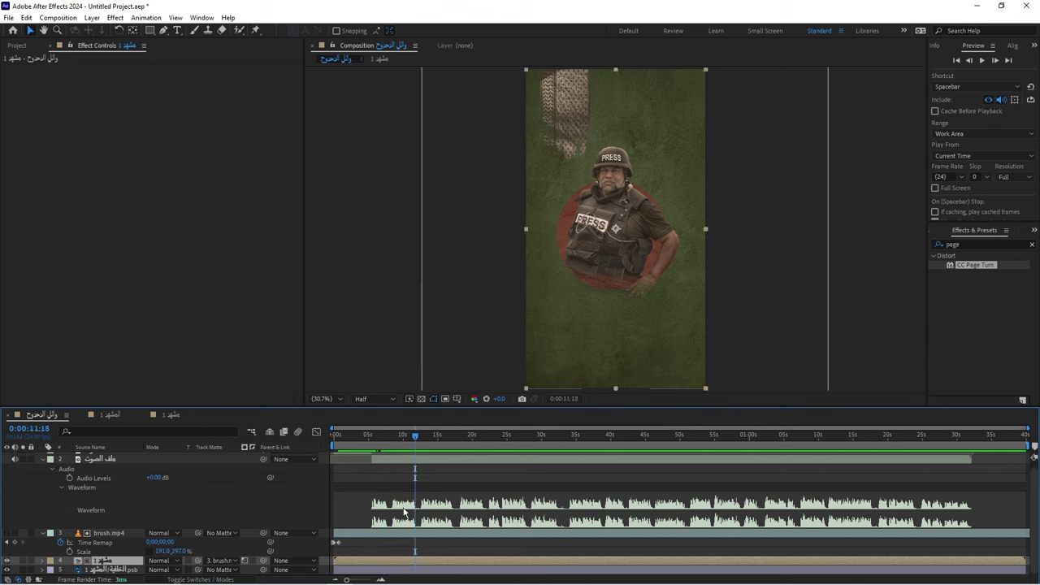
Start the scene 2 layer at 0:00:08:12 in the main comp and open scene 2
click(23, 46)
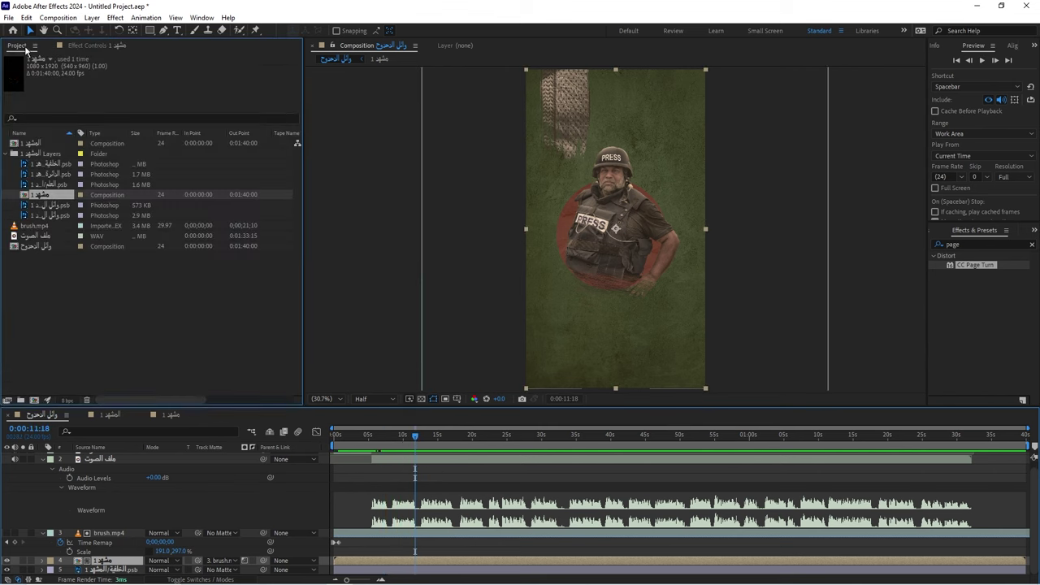
key(space)
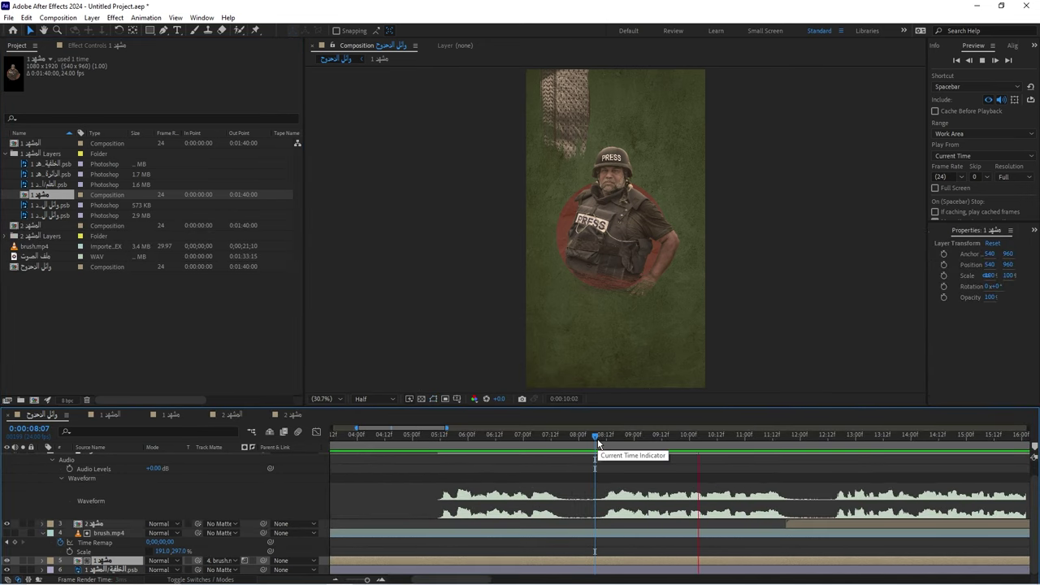
key(space)
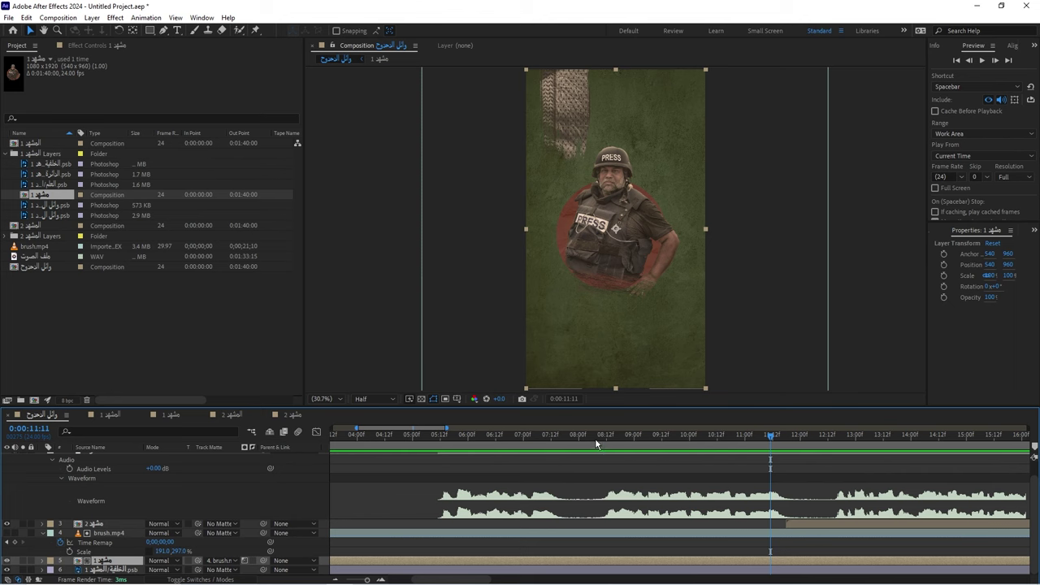
click(606, 437)
click(794, 526)
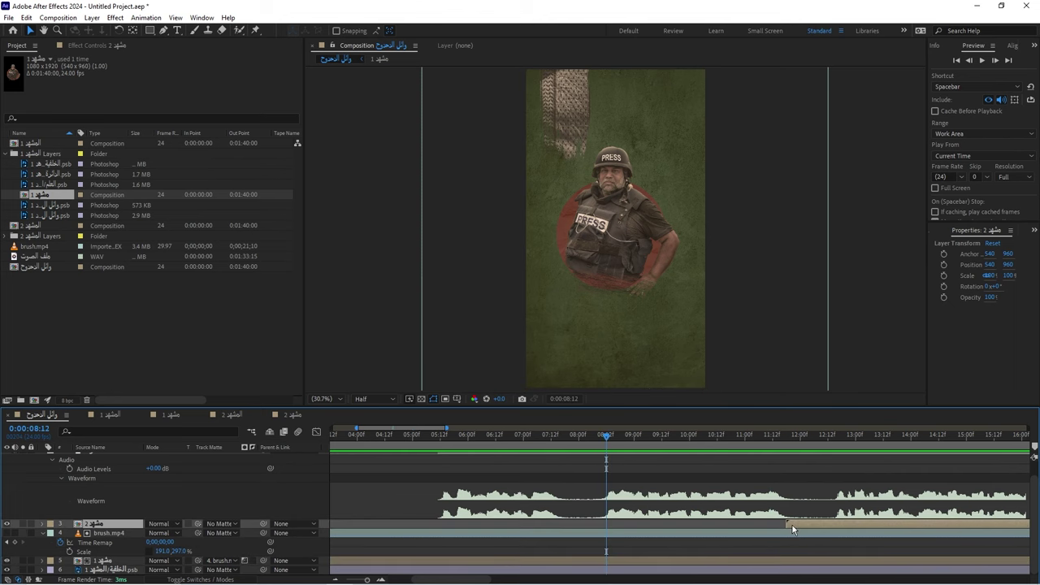
key(bracketleft)
click(291, 415)
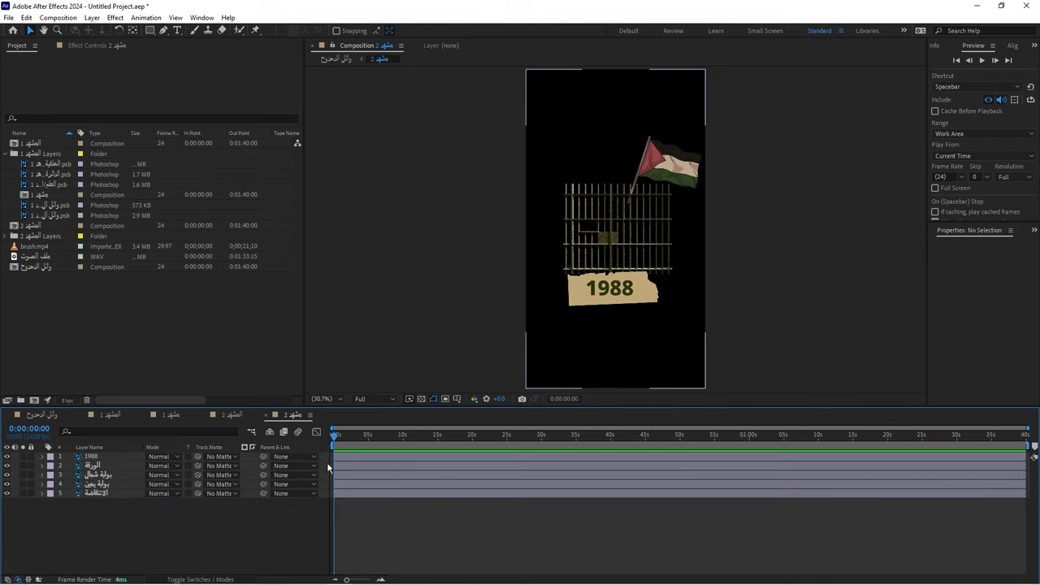
Trim the gate layers to start later while keeping the paper layer starting at 0
click(105, 467)
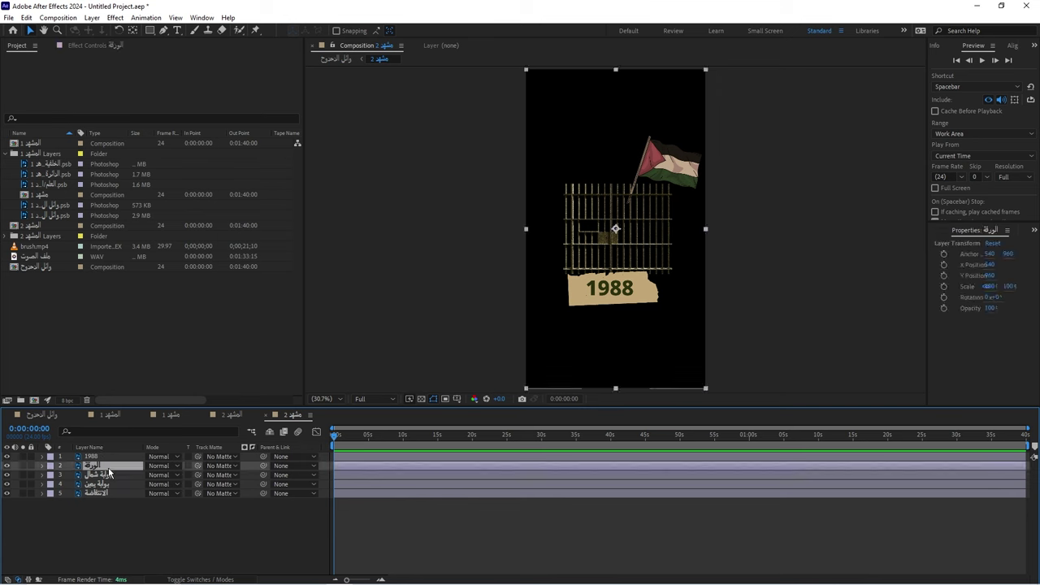
shift+click(108, 493)
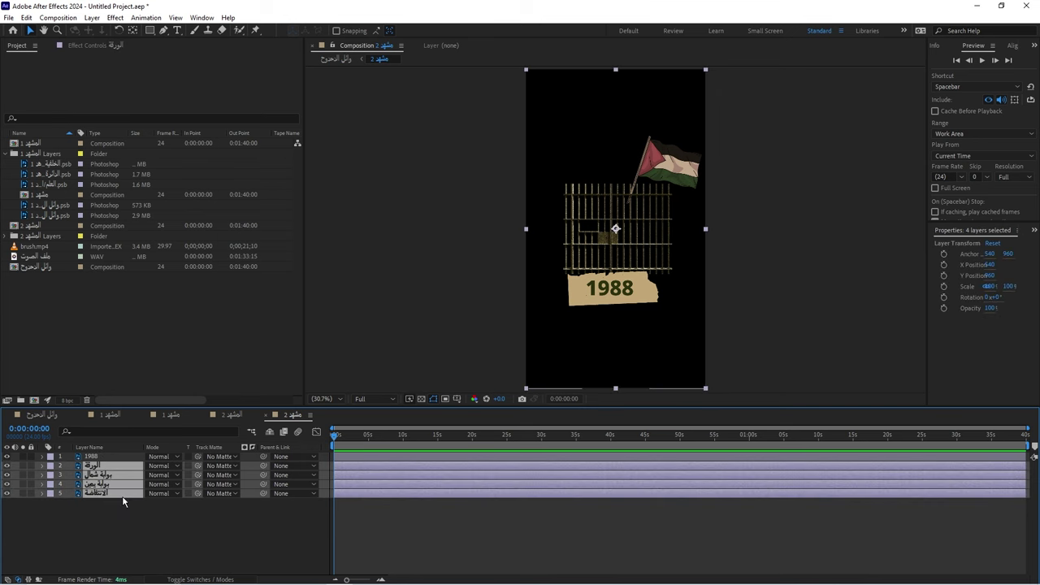
click(441, 436)
key(alt+bracketleft)
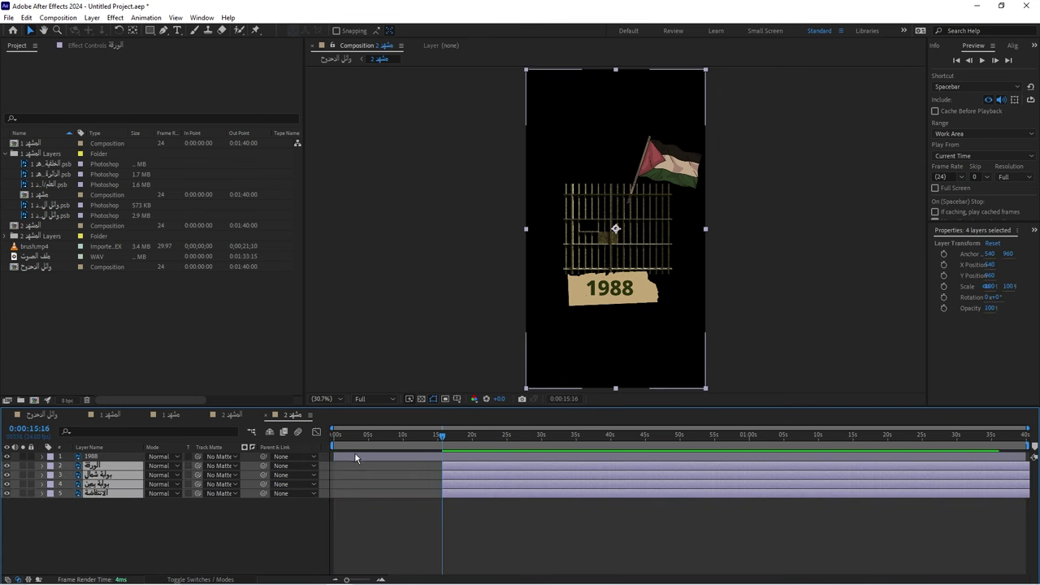
drag(355, 443, 322, 455)
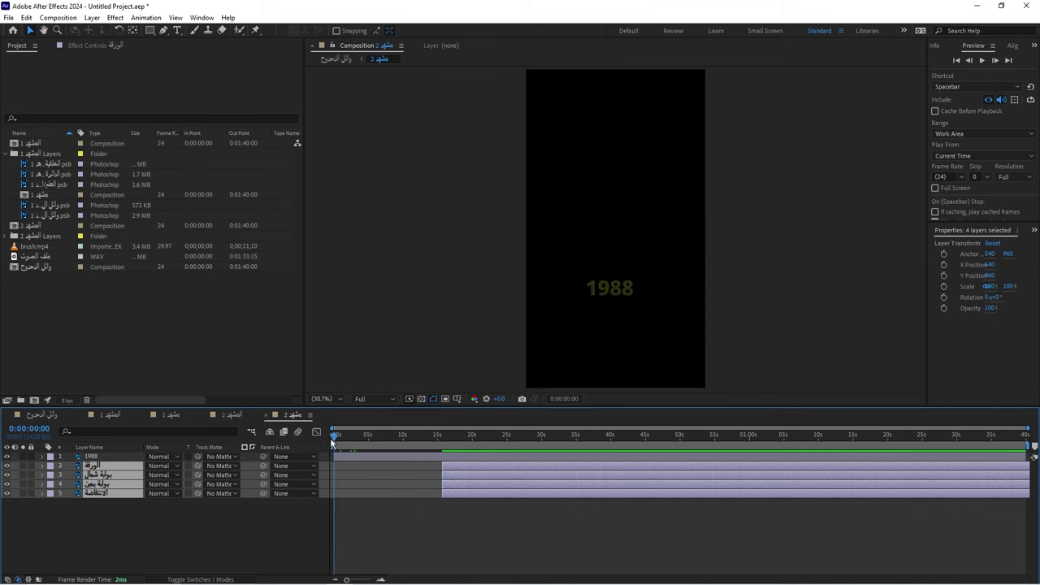
click(398, 485)
click(458, 466)
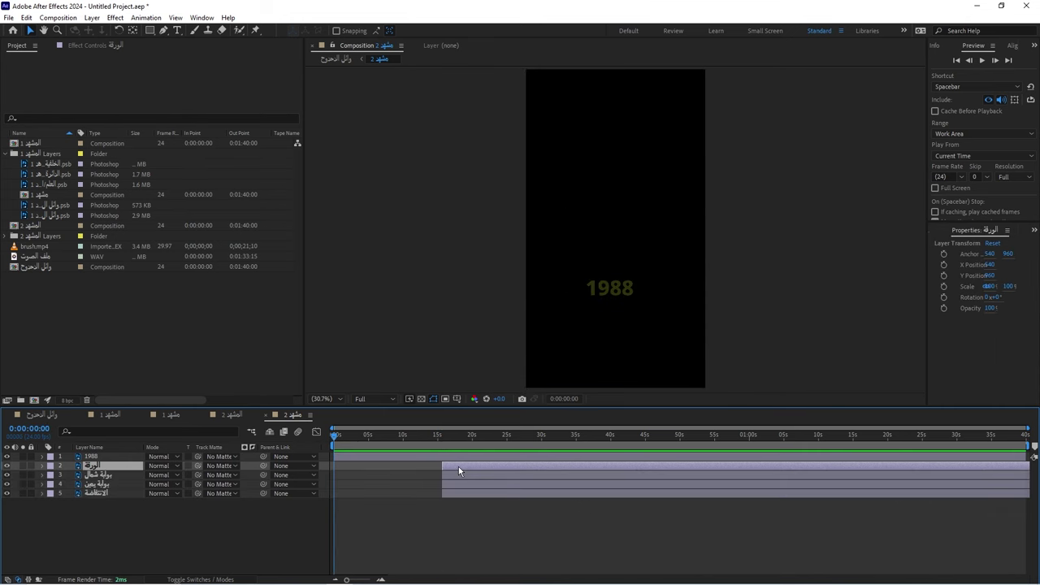
key(alt+bracketleft)
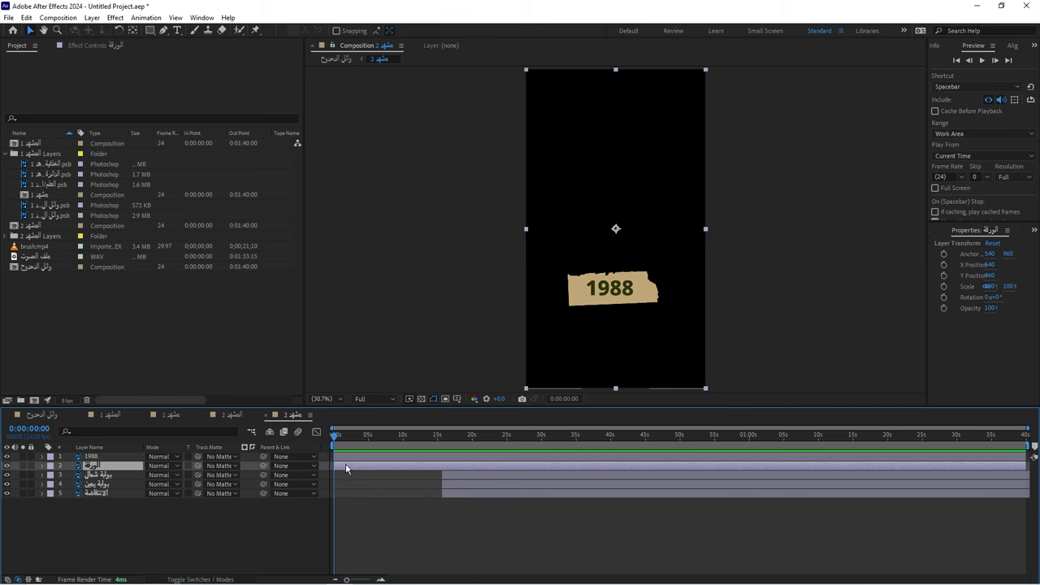
Keyframe the paper's Position and Rotation and move its anchor to the lower-left corner
key(alt+shift+p)
key(shift+r)
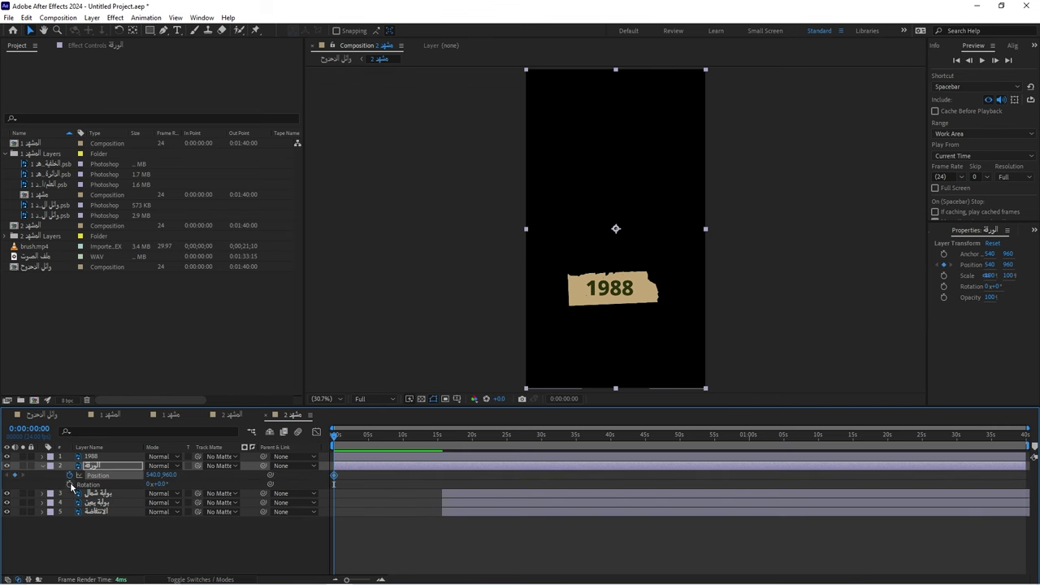
click(70, 484)
key(=)
key(=)
key(=)
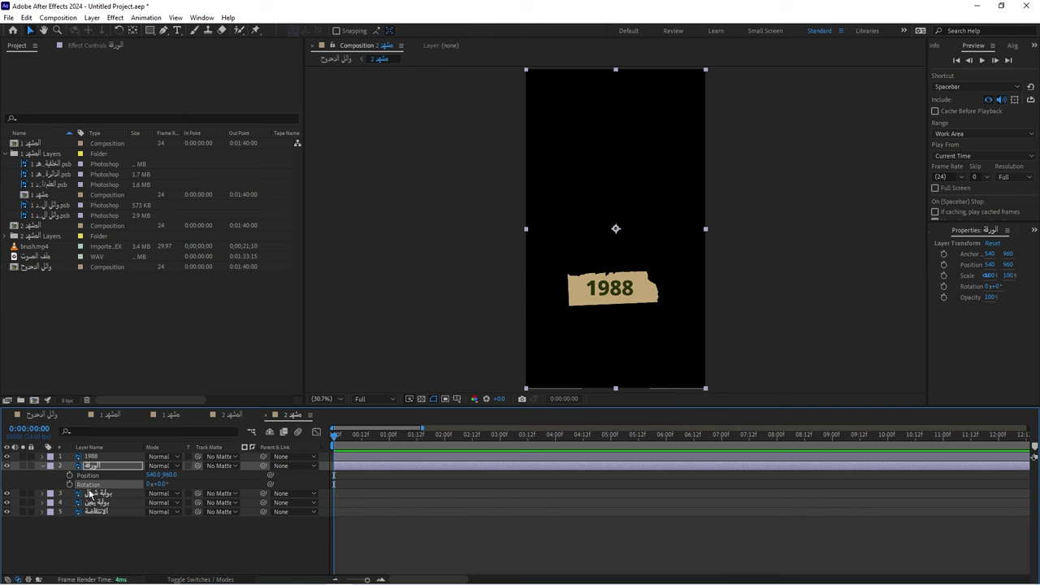
click(70, 475)
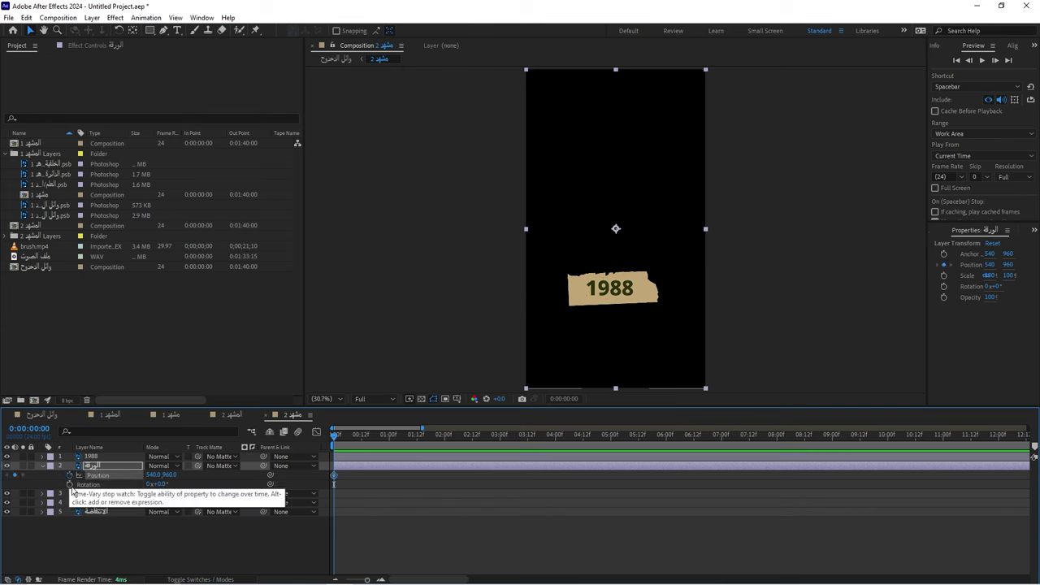
click(70, 484)
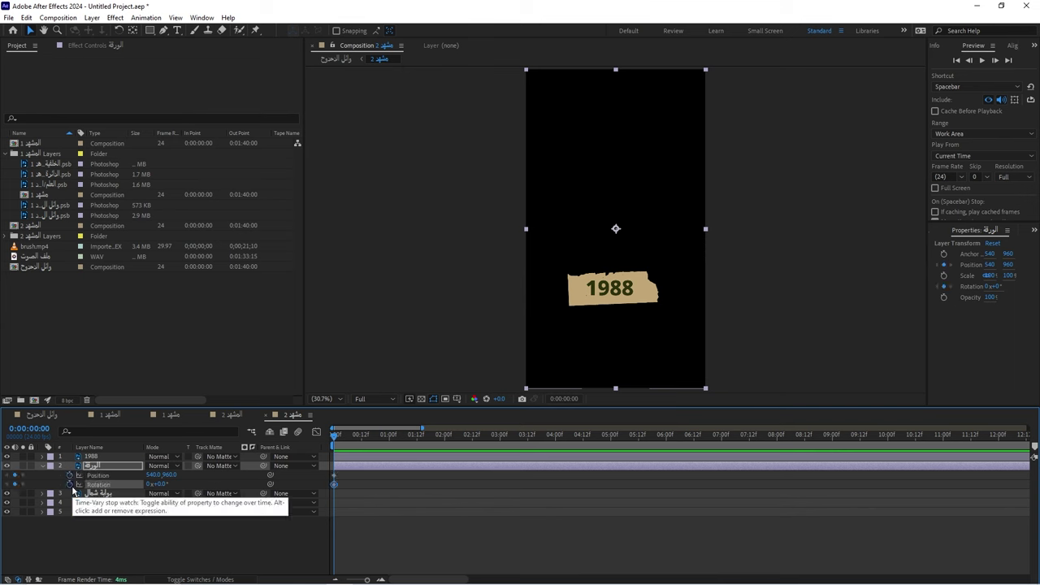
click(133, 31)
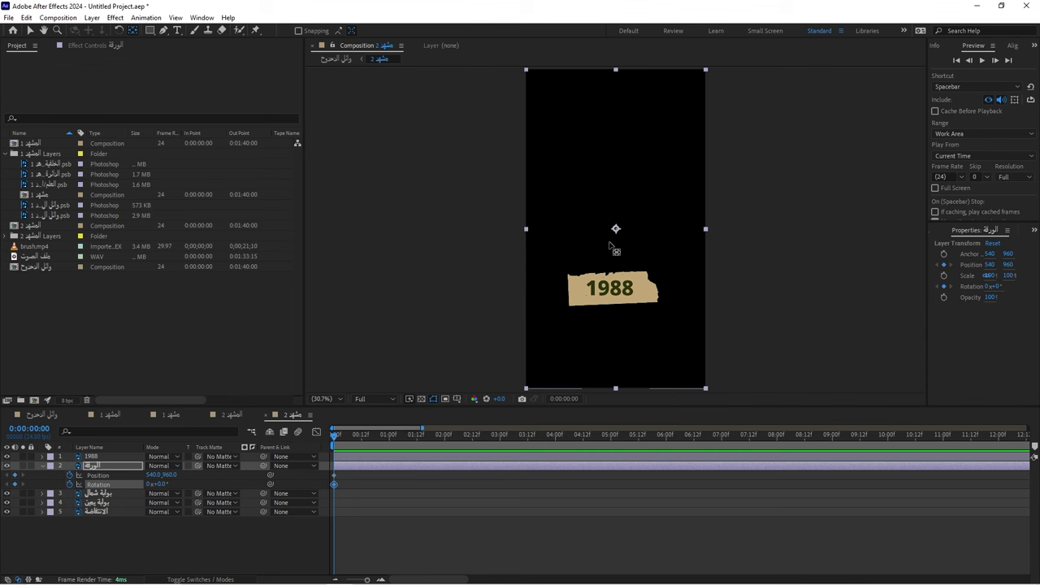
drag(616, 230, 568, 308)
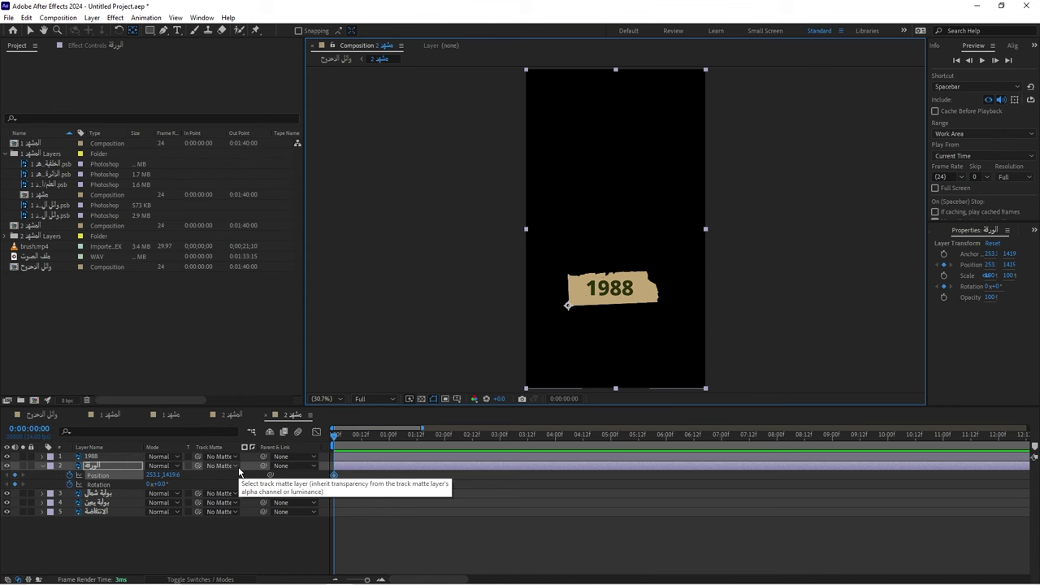
Tilt the paper 13° twelve frames later, time-reverse the keyframes, and preview
key(shift+Page_Down)
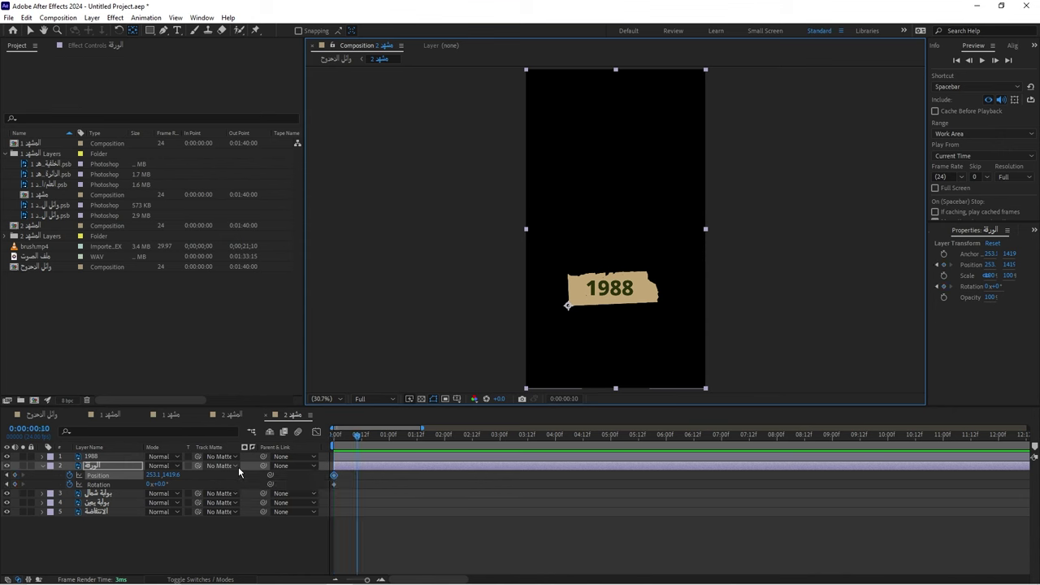
key(Page_Down)
key(Page_Down)
key(Page_Down)
key(Page_Down)
key(Page_Down)
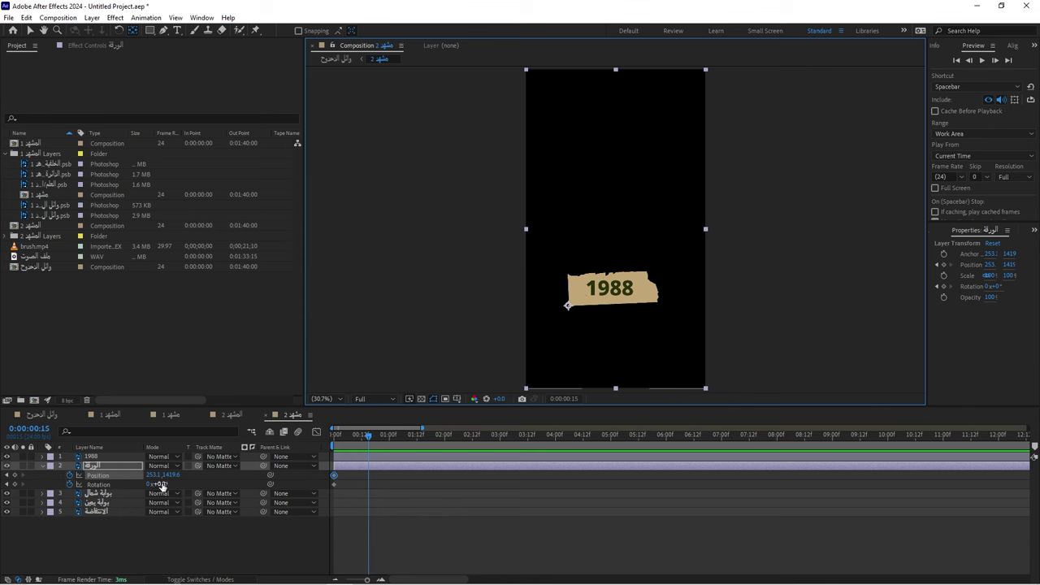
drag(161, 485, 238, 478)
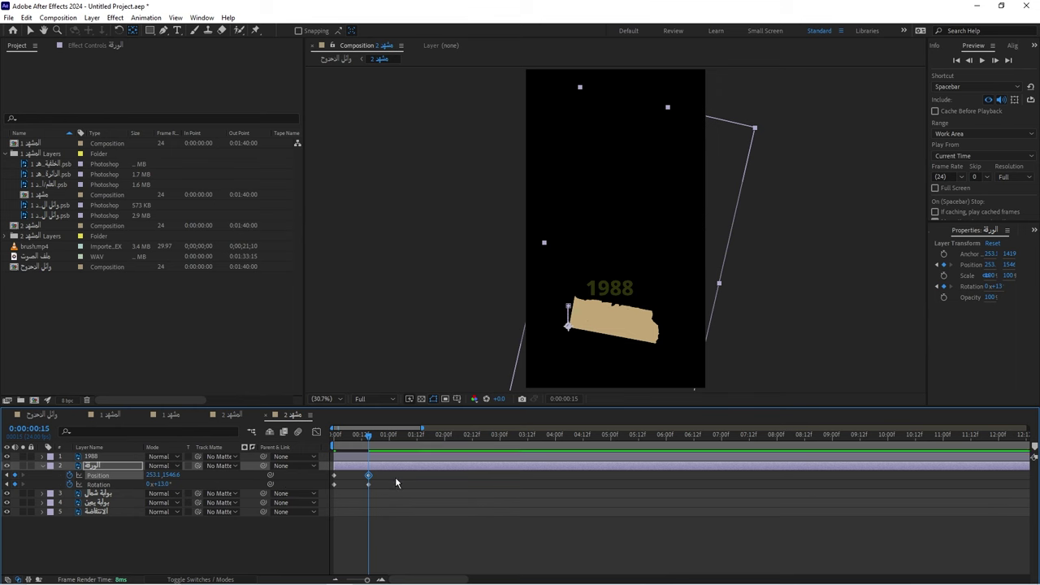
drag(397, 469, 325, 500)
right_click(371, 486)
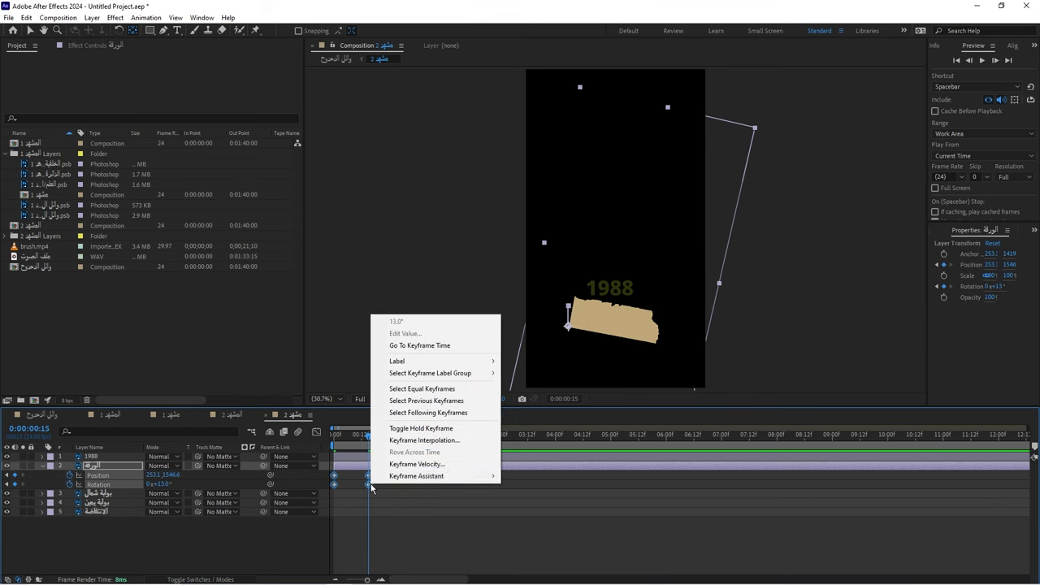
mouse_move(401, 477)
click(537, 477)
key(space)
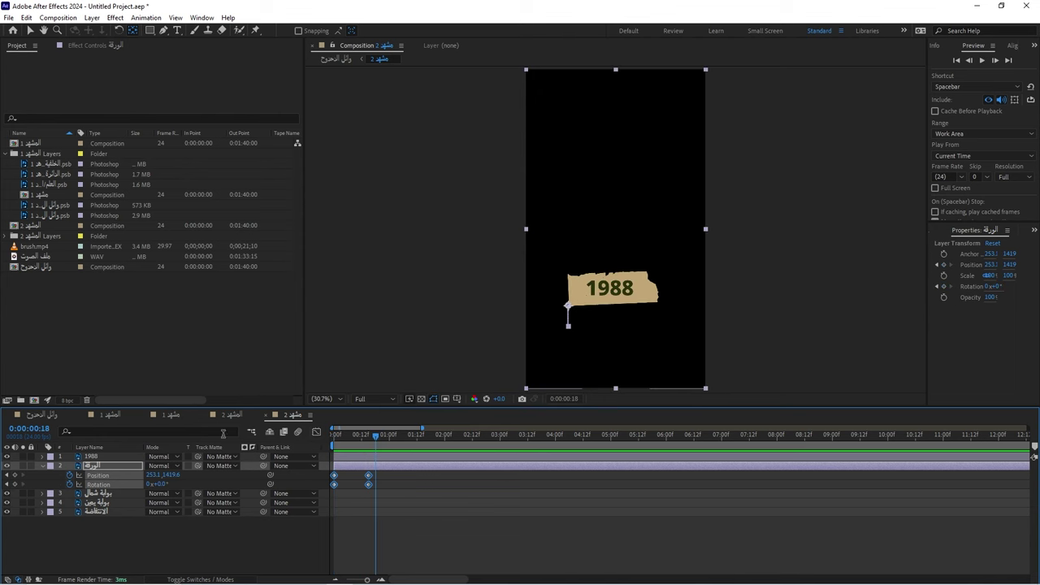
Scrub the main composition near 8 seconds to review where the 1988 scene begins
click(41, 414)
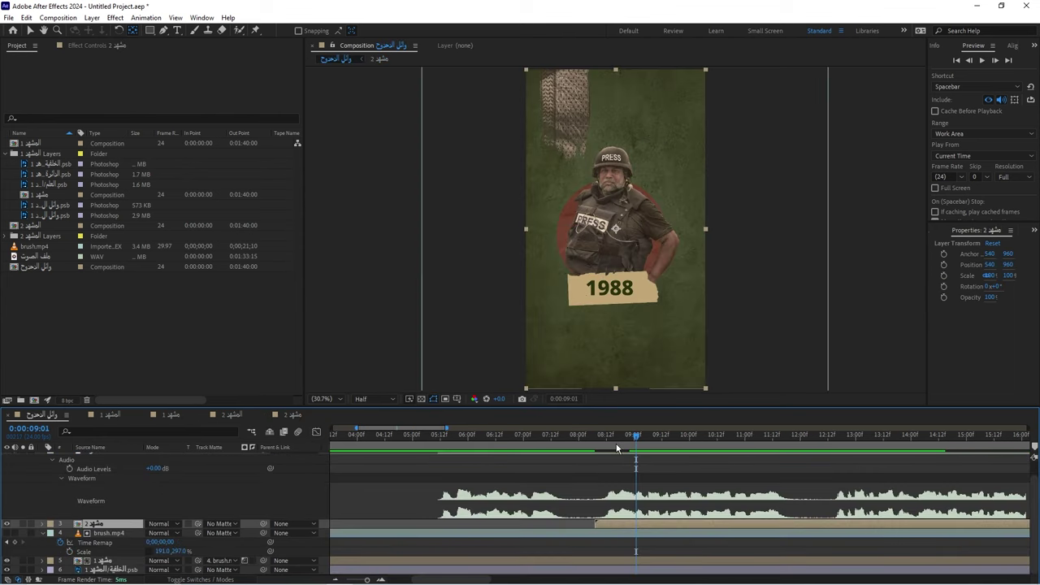
click(592, 439)
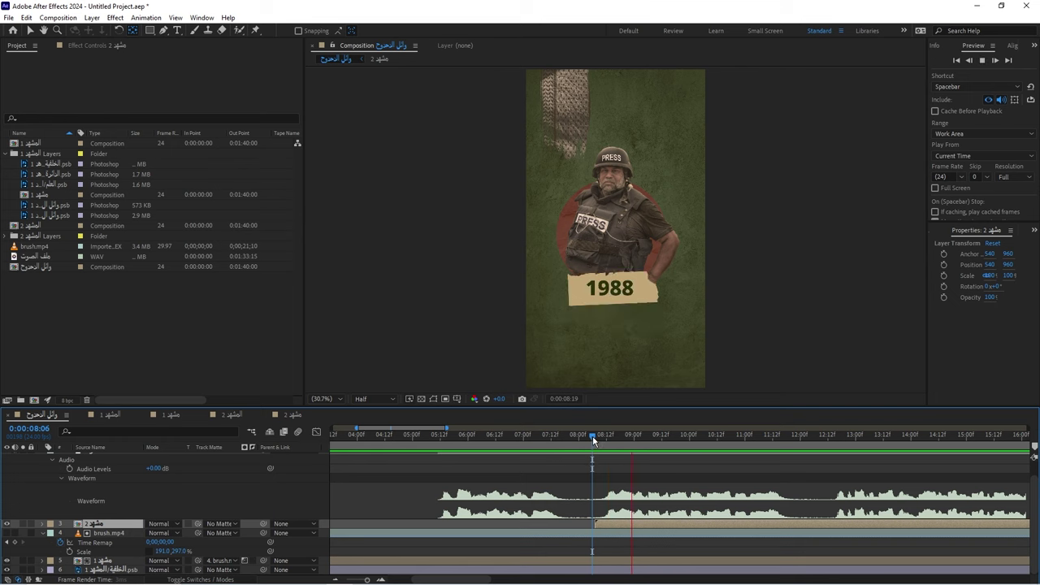
drag(593, 436, 629, 436)
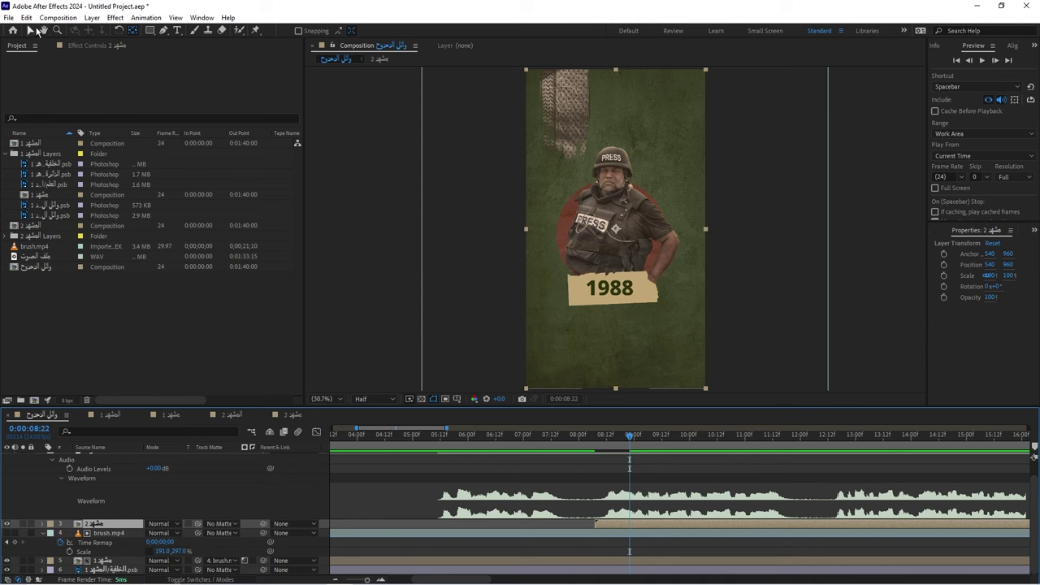
In scene 2, move the paper tag's ending swing keyframes to frame 10 (0:00:00:10)
double_click(603, 524)
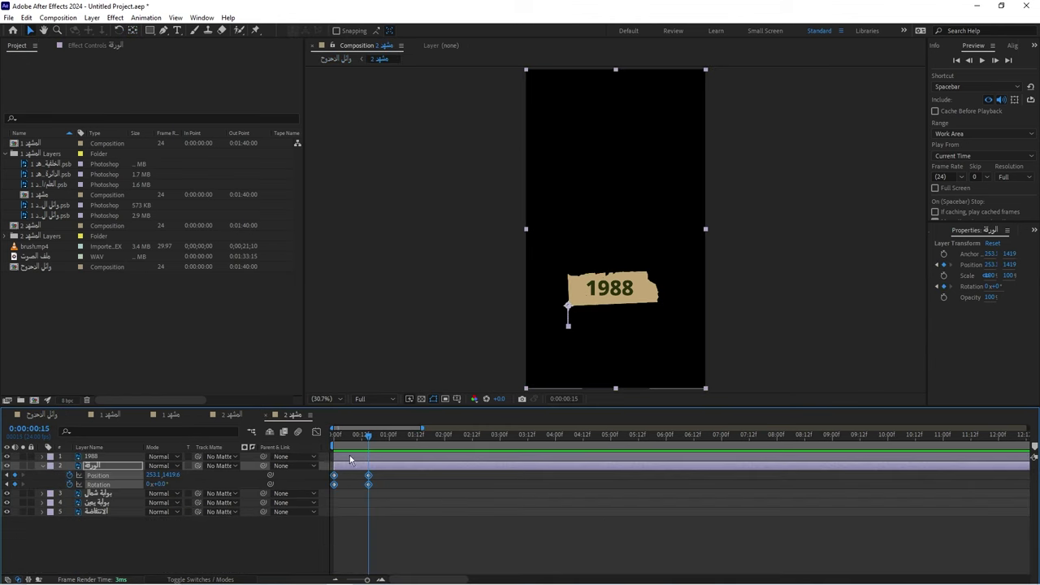
key(Home)
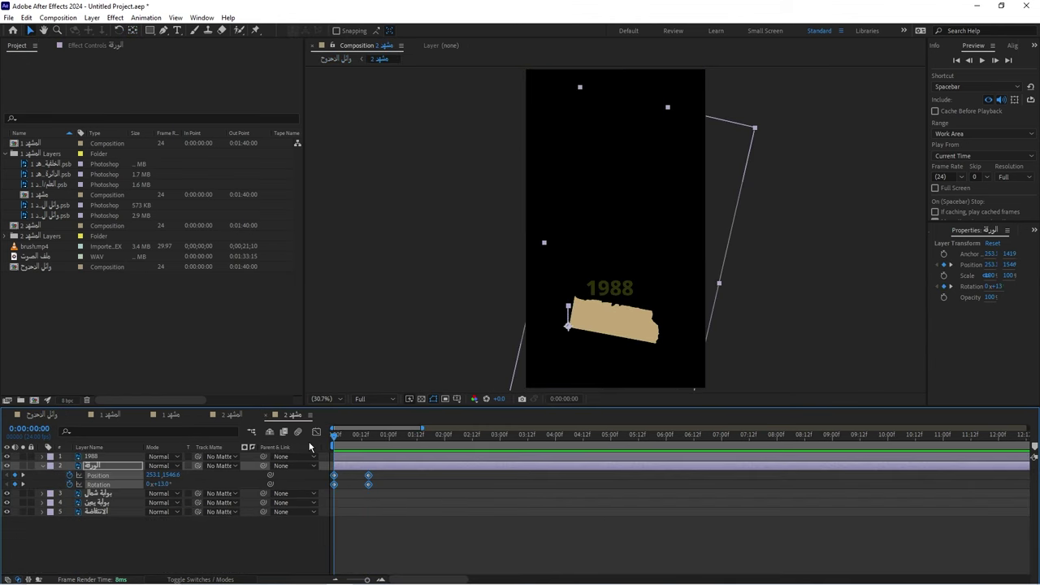
key(space)
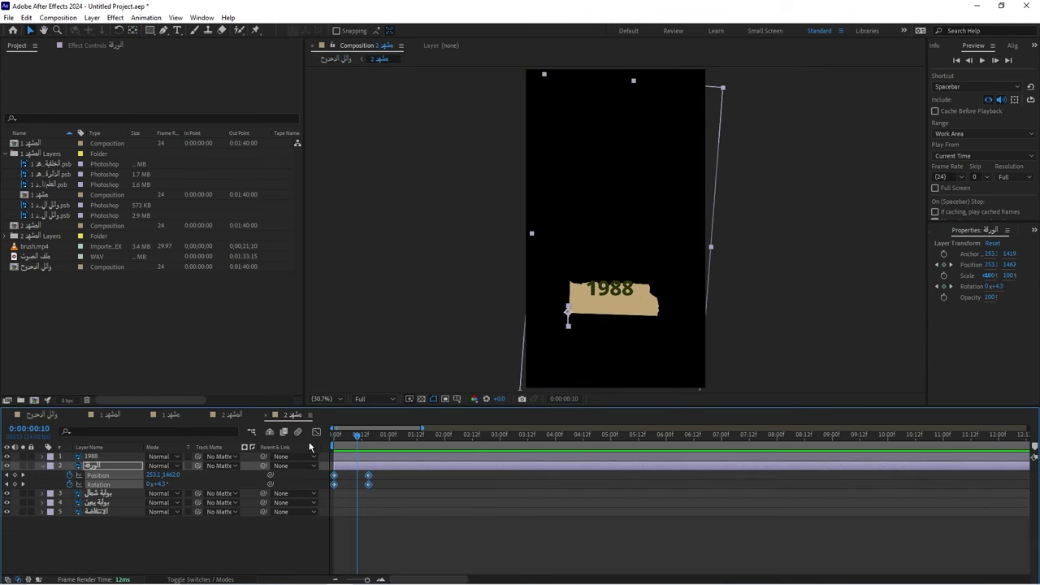
click(368, 486)
drag(369, 487, 358, 490)
click(412, 479)
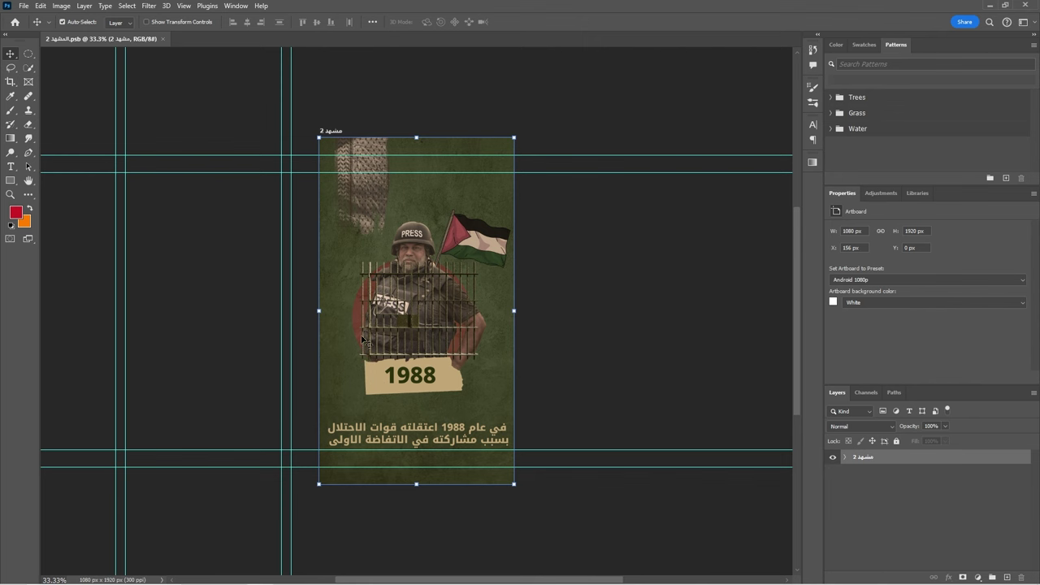
Check the 1988 text's font, Noto Kufi Arabic ExtraBold 30.01 pt, then start a new text layer on the paper
click(425, 401)
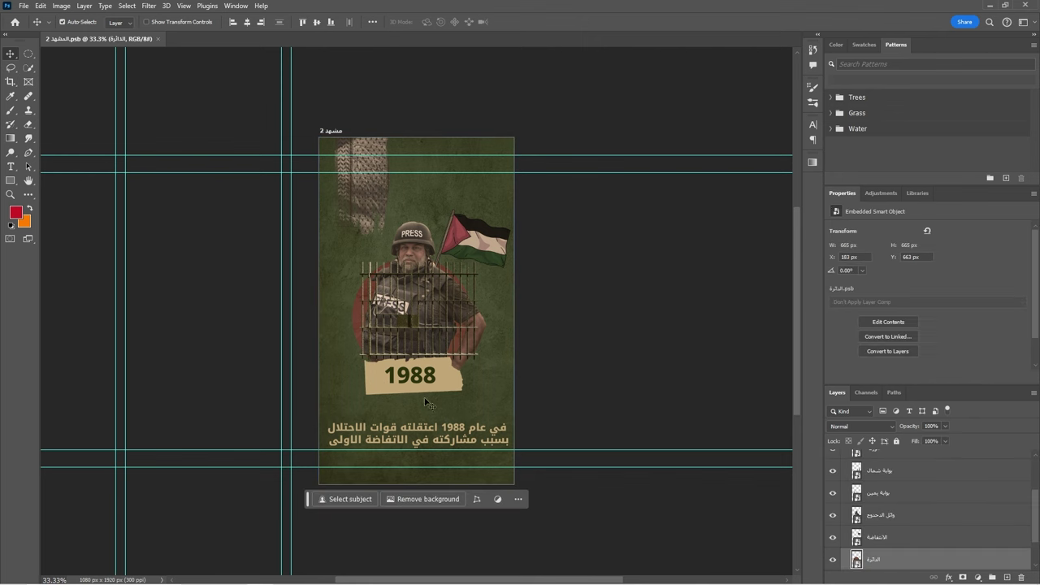
scroll(411, 397, up, 2)
click(414, 401)
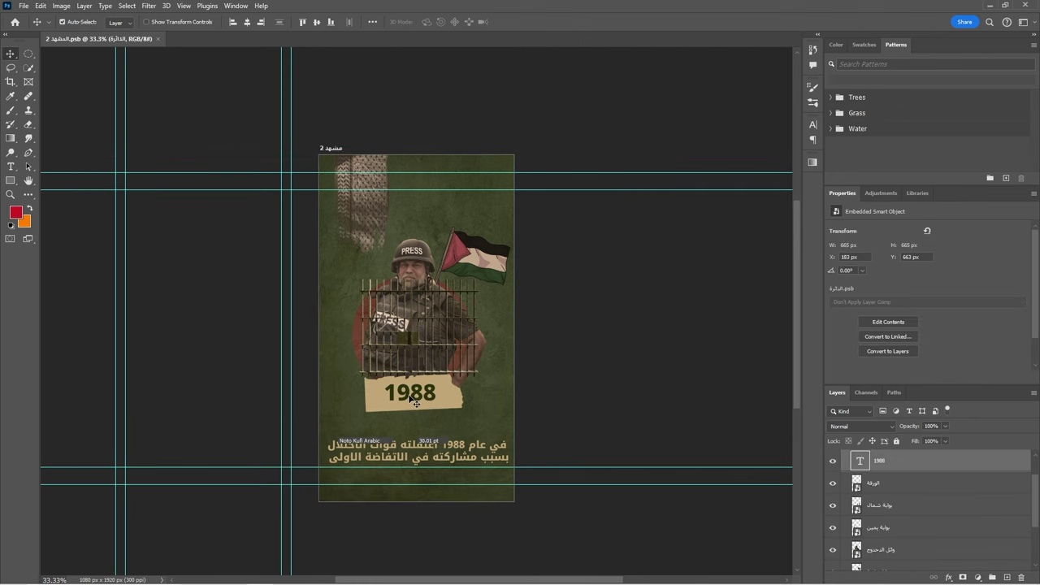
double_click(415, 401)
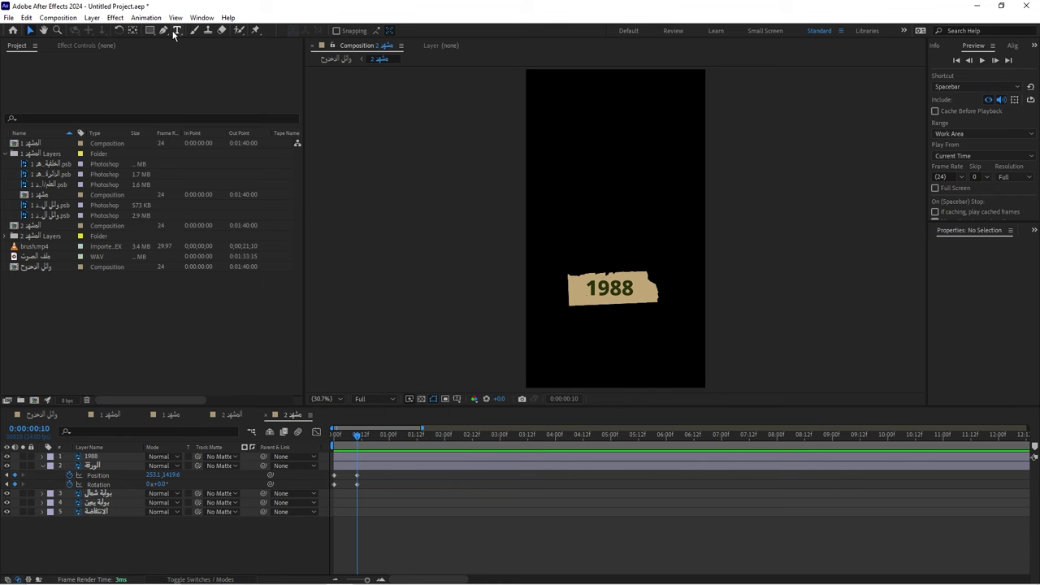
click(177, 30)
click(587, 288)
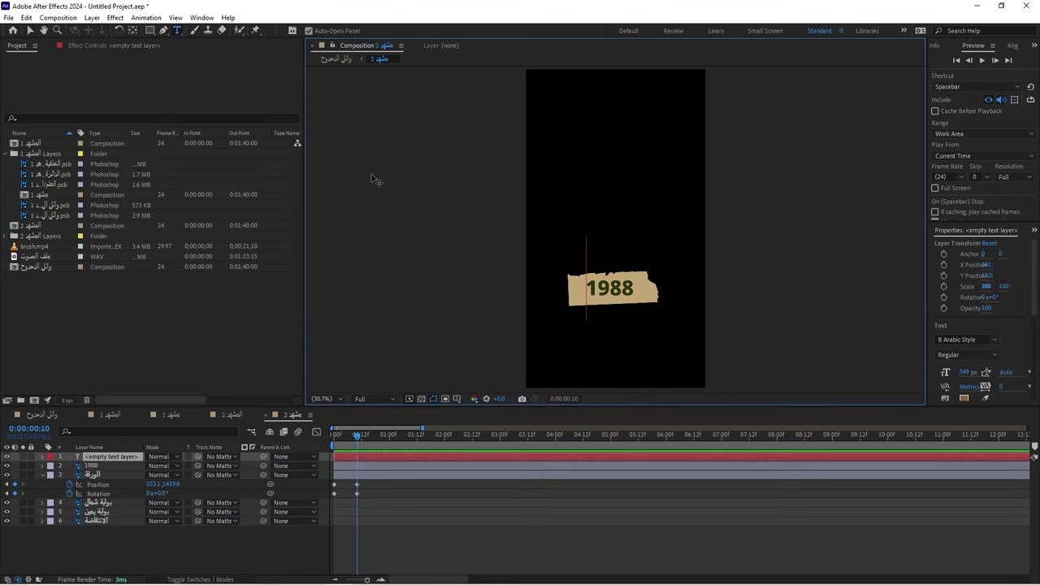
Type 1989 as the new text and position it over the existing 1988 text
text(1989)
scroll(459, 238, down, 1)
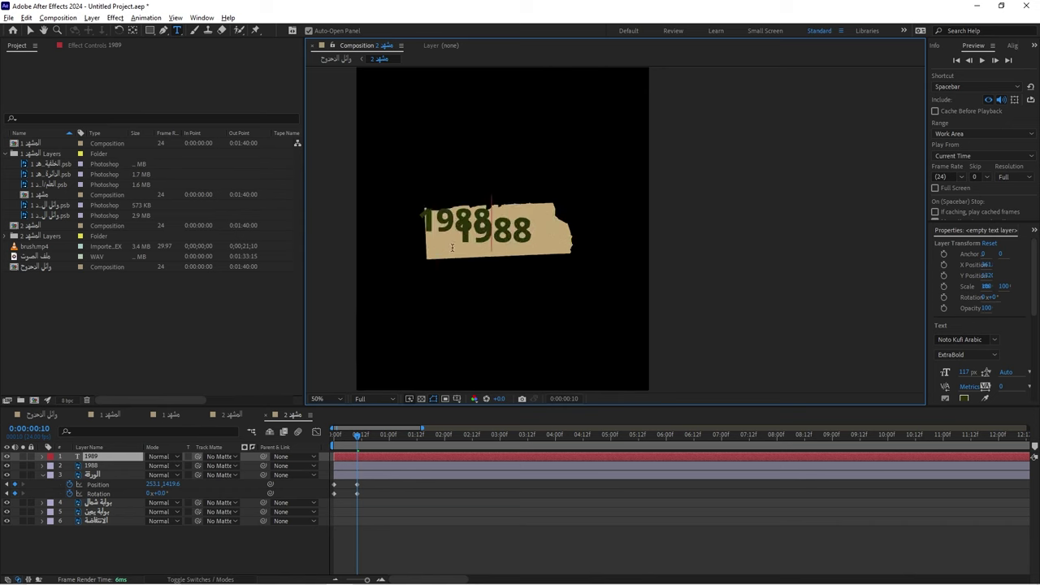
scroll(455, 251, up, 4)
click(30, 30)
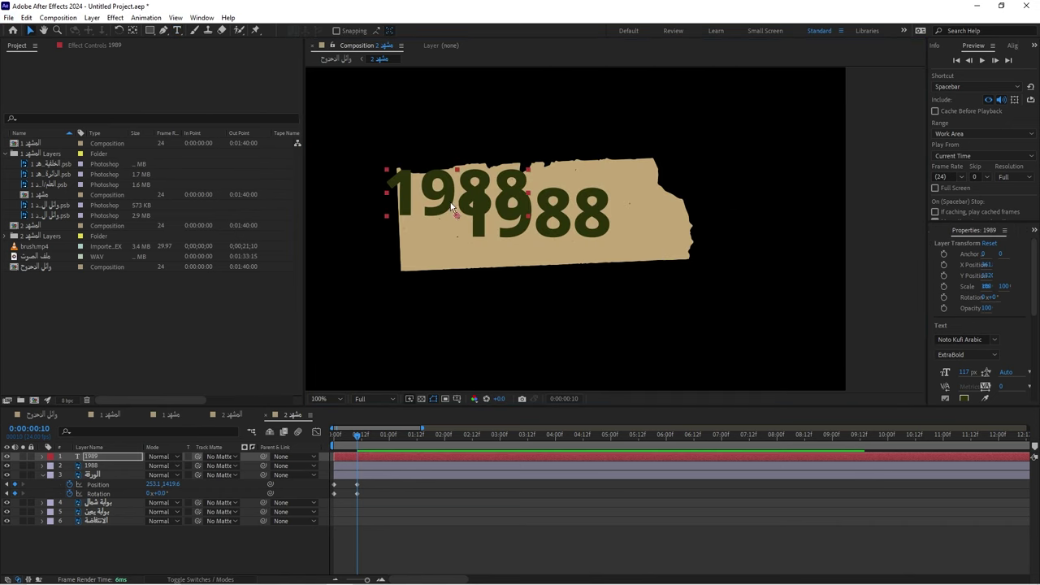
drag(466, 201, 538, 217)
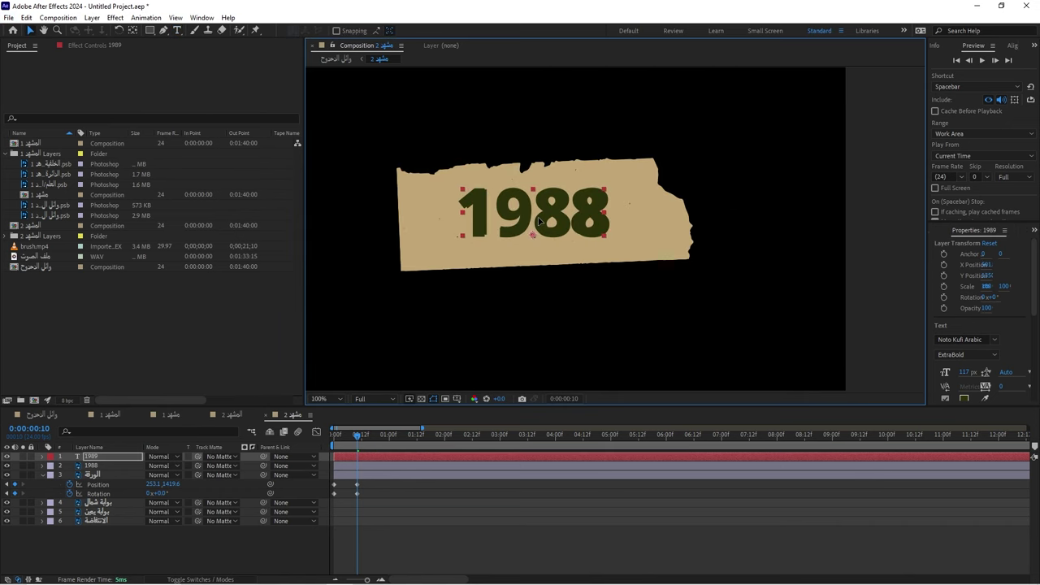
Delete the old flattened 1988 layer so the editable text layer replaces it
click(361, 473)
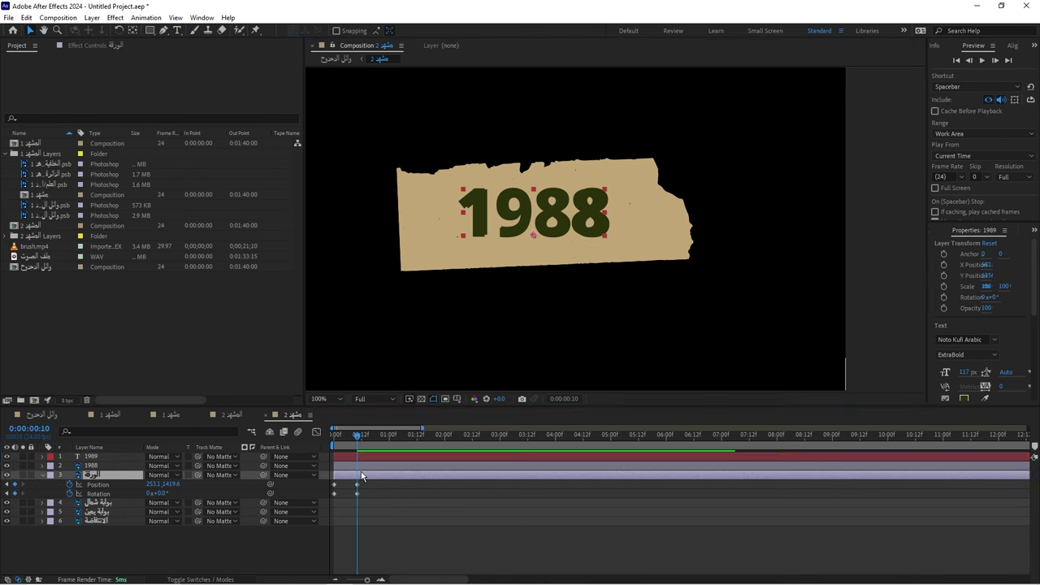
click(364, 468)
key(Delete)
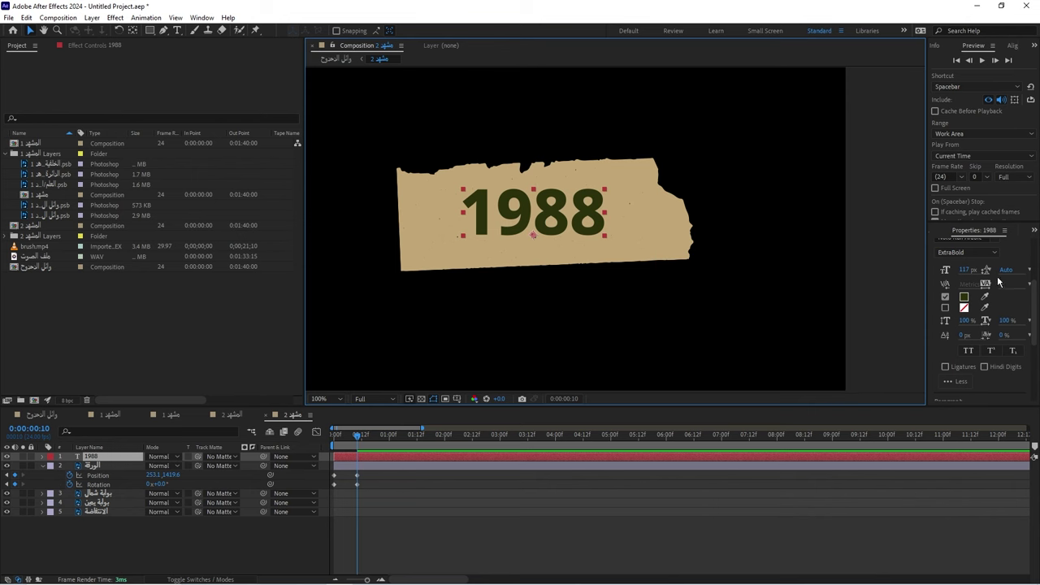
Widen the Properties panel and enable Hindi Digits so the year reads ١٩٨٨
drag(926, 226, 766, 226)
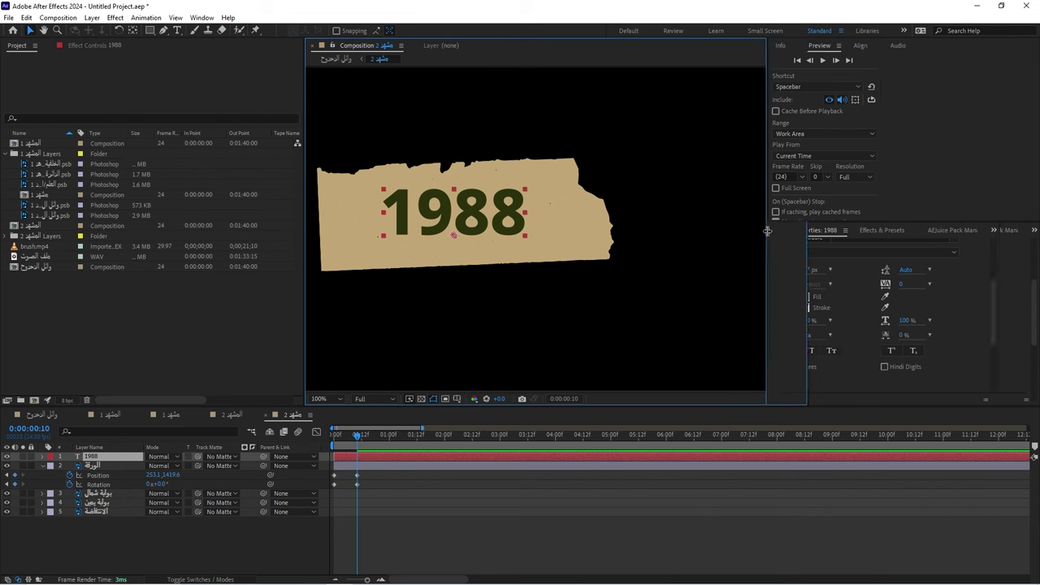
drag(869, 220, 868, 100)
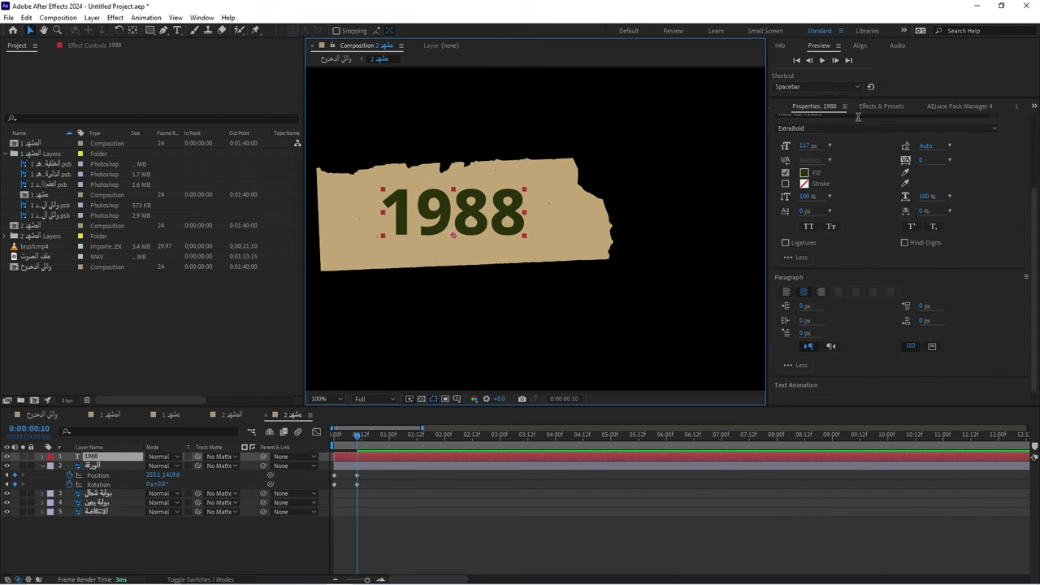
scroll(1000, 222, up, 2)
scroll(934, 225, up, 1)
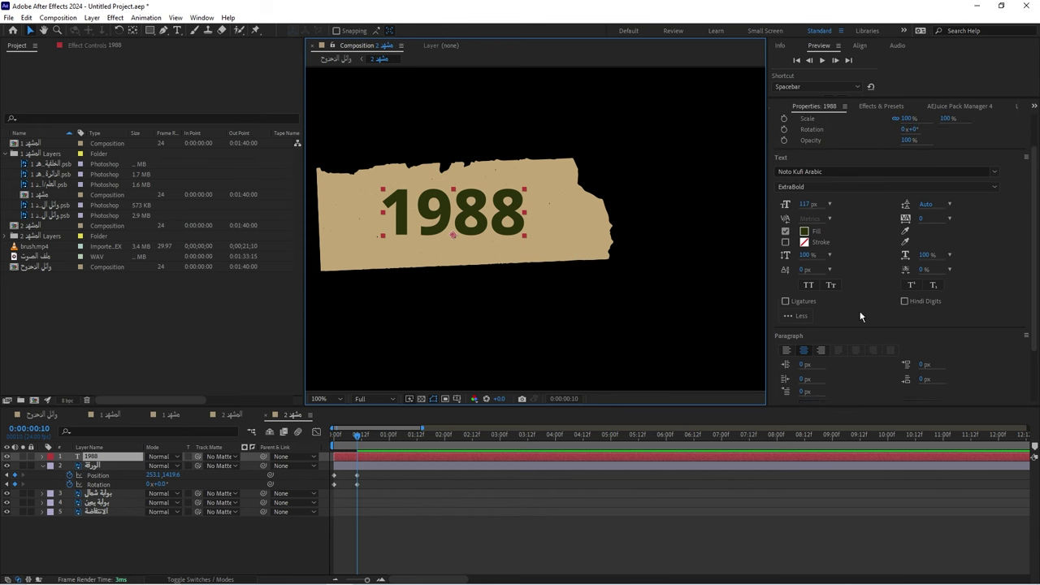
click(803, 317)
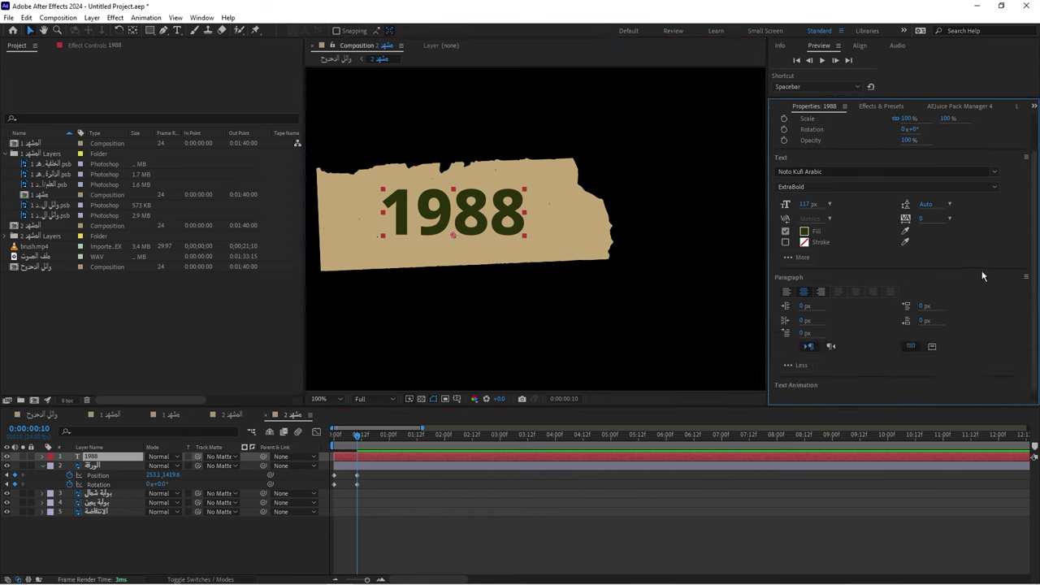
click(802, 259)
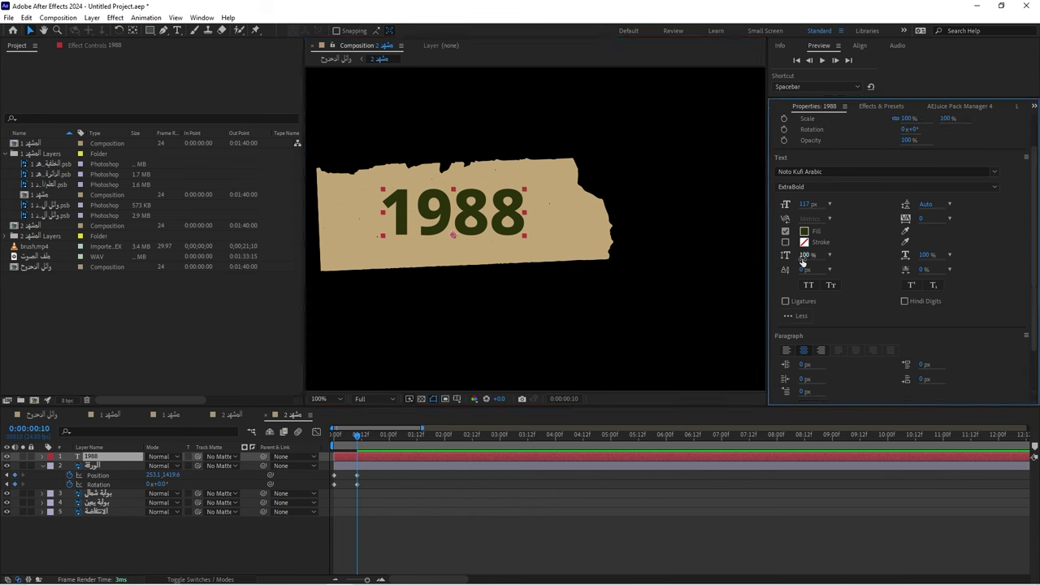
click(905, 302)
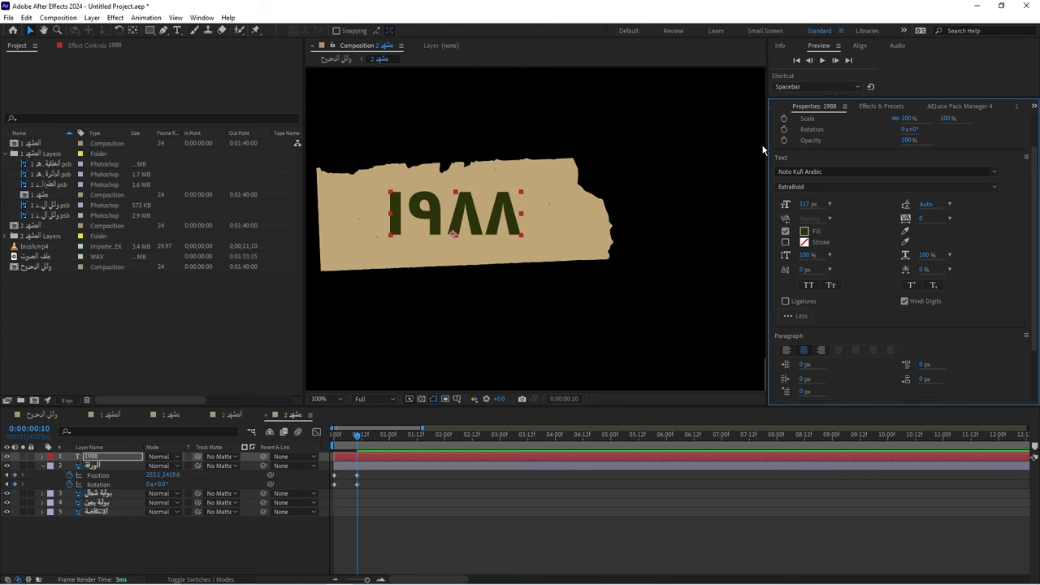
Search Effects & Presets for 'type' and apply Typewriter to the 1988 text layer
click(868, 106)
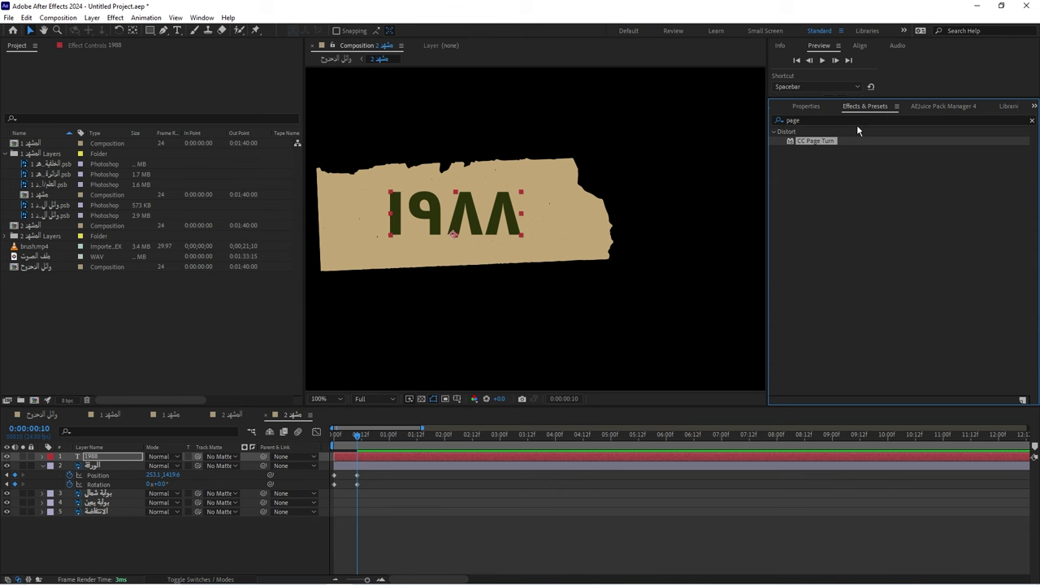
click(832, 120)
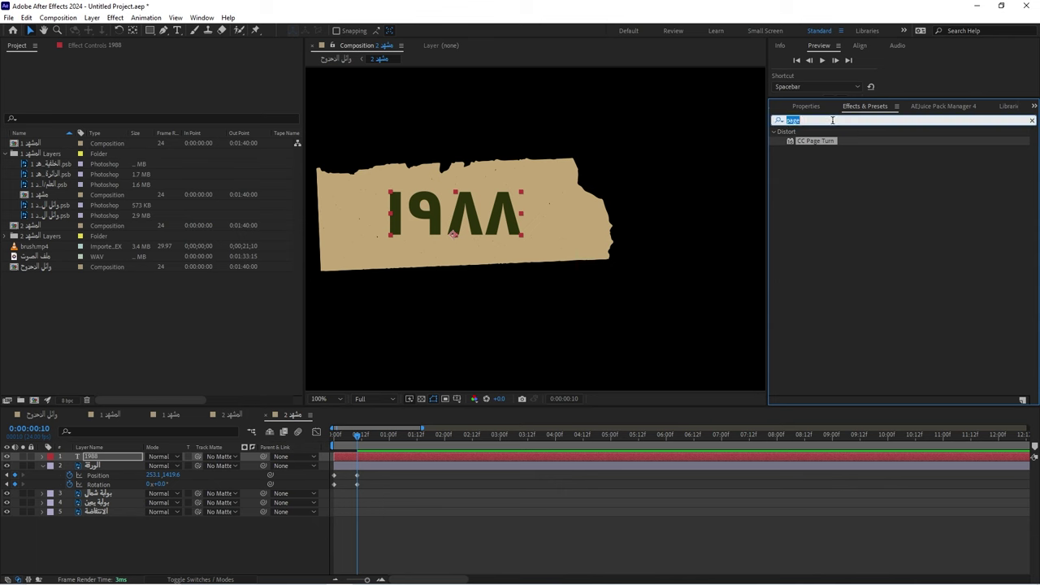
text(ty)
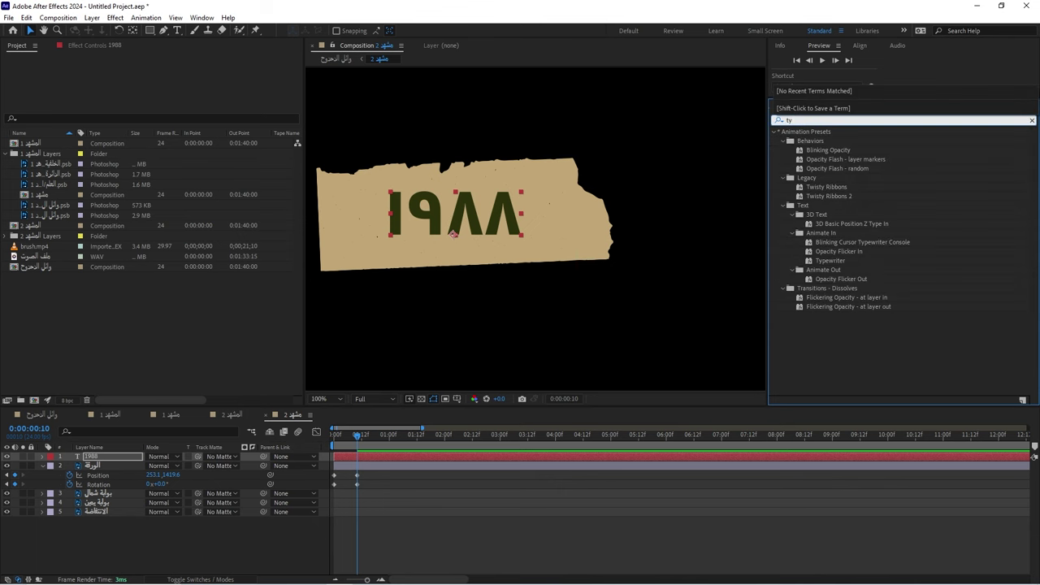
text(pe)
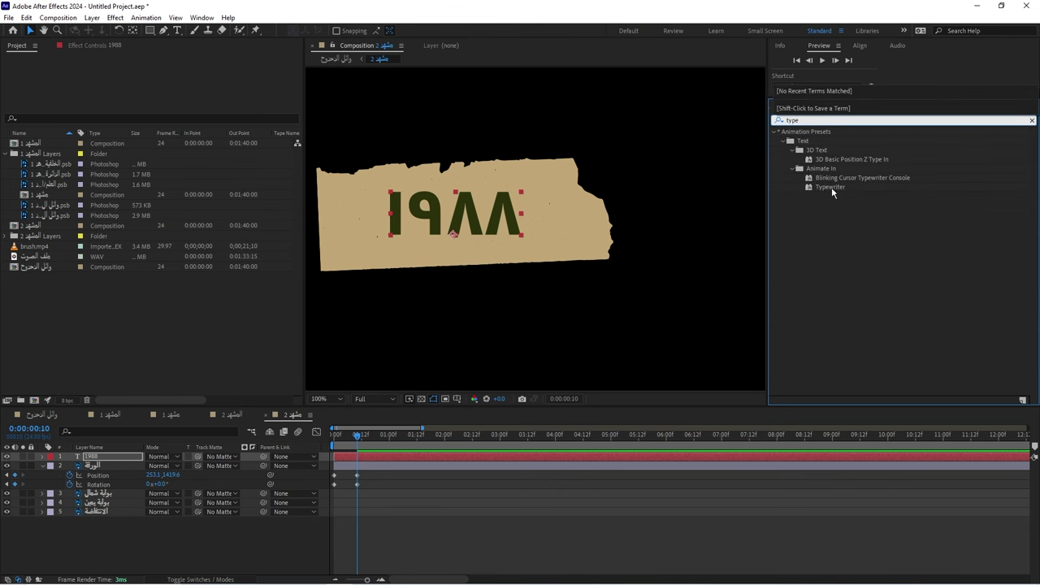
mouse_move(835, 186)
mouse_down()
mouse_move(386, 458)
mouse_move(322, 446)
mouse_up()
key(space)
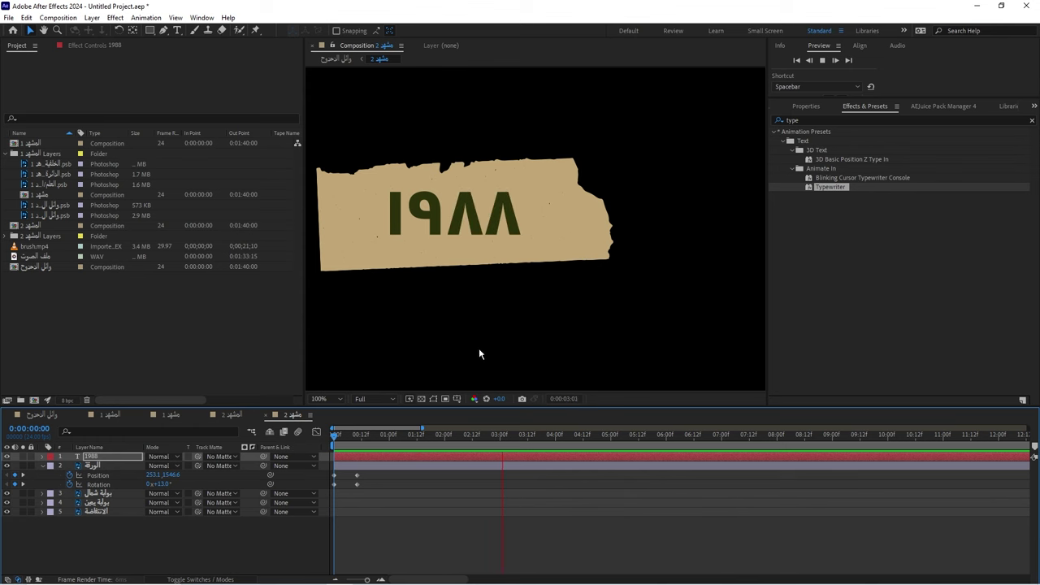
Preview the typing in the main composition from 0:00:08:10, checking around 0:00:09:12
click(56, 415)
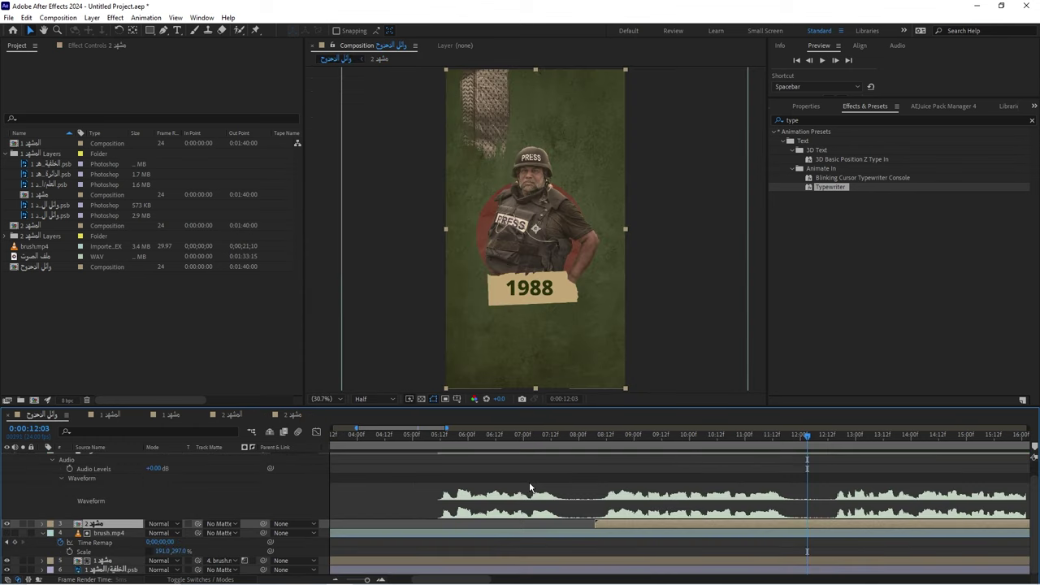
click(586, 437)
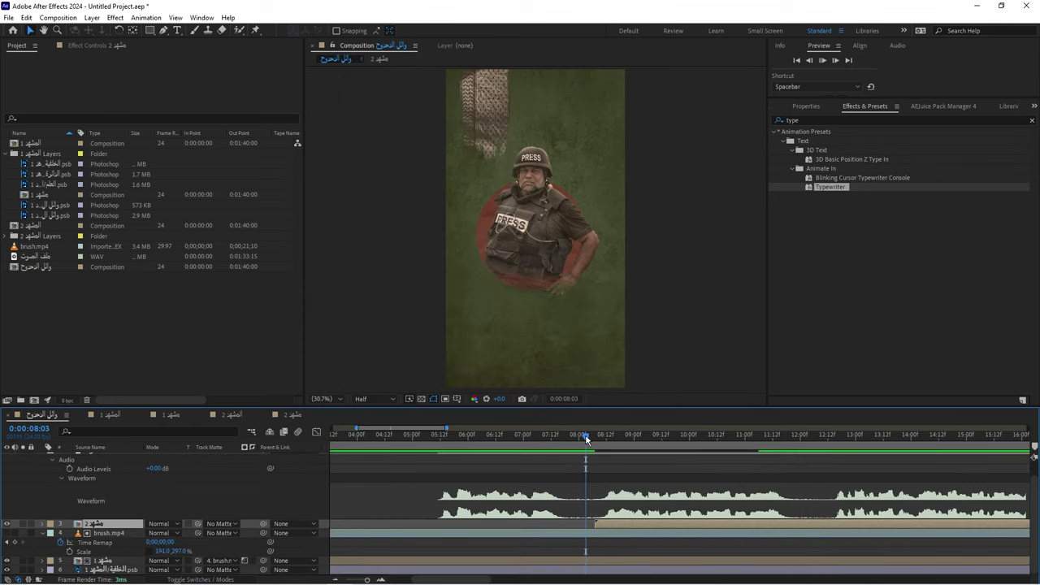
key(space)
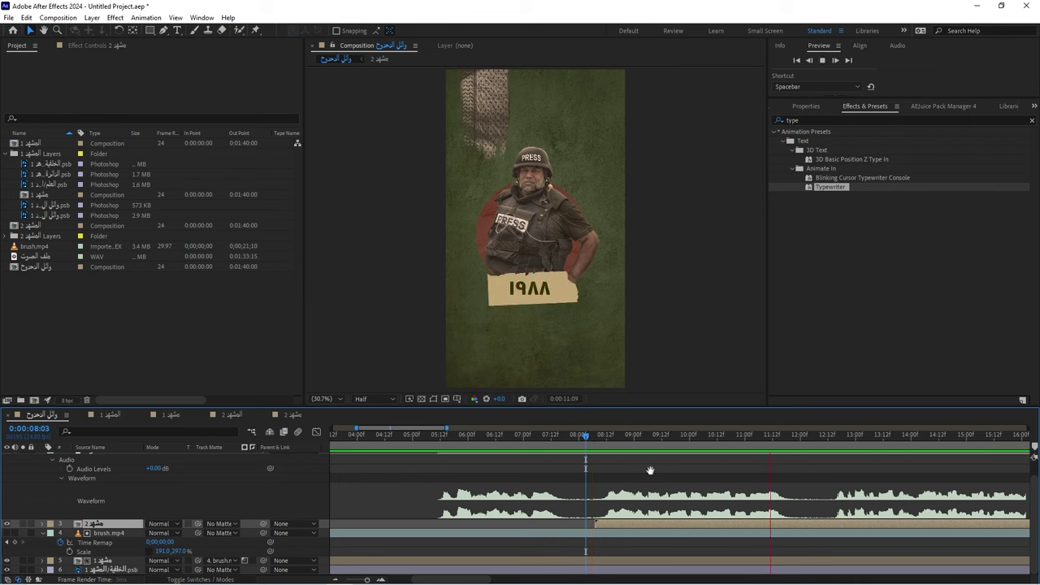
key(space)
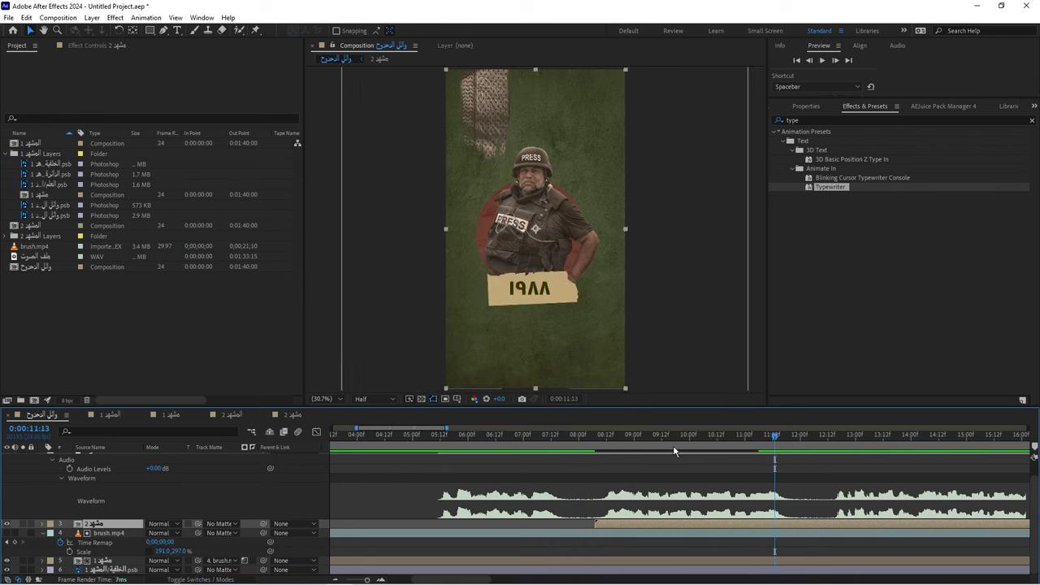
click(663, 437)
key(Page_Down)
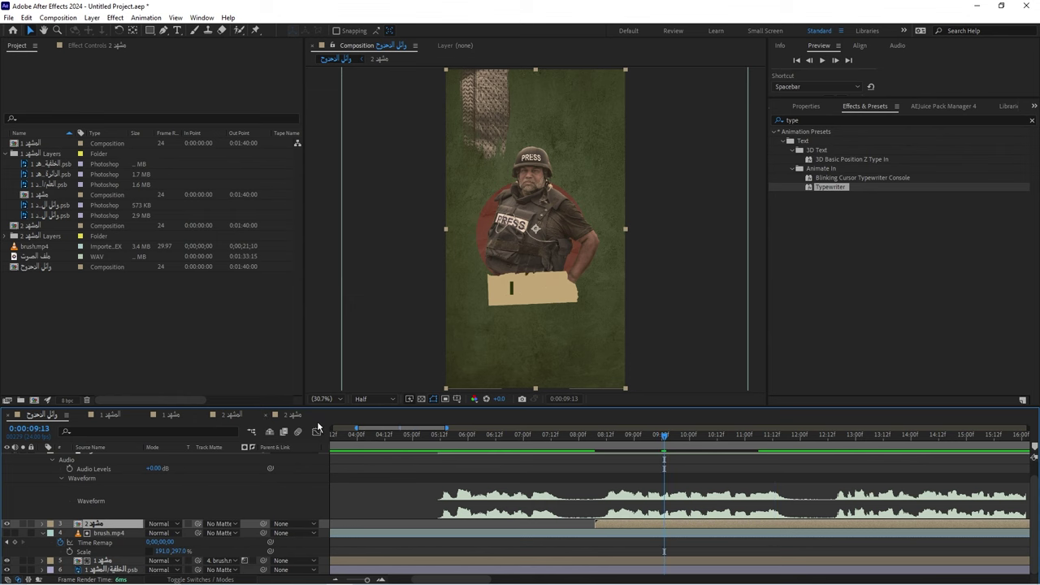
Drag the Typewriter's last Start keyframe earlier so the reveal finishes sooner
click(298, 417)
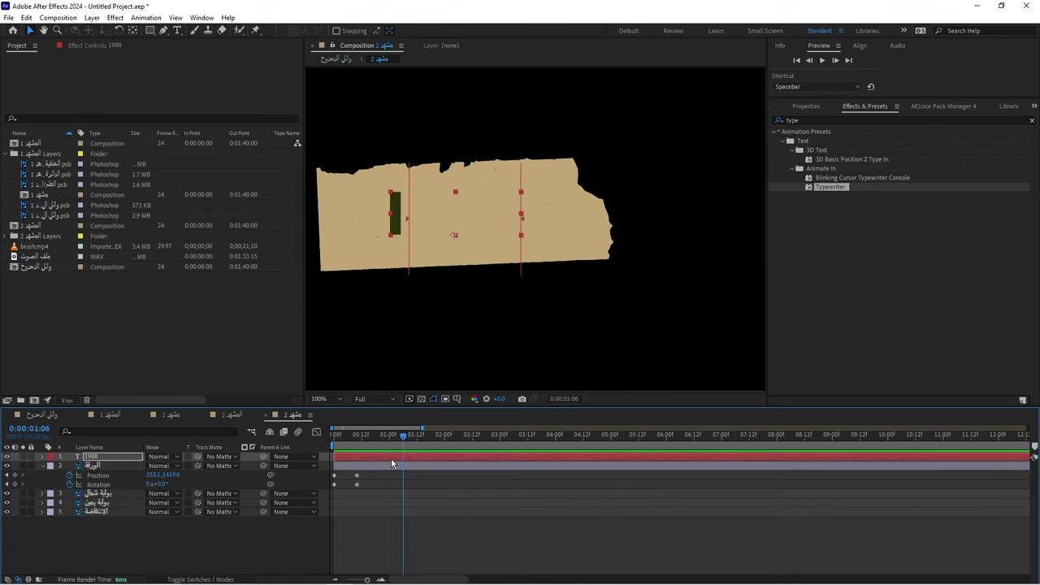
key(u)
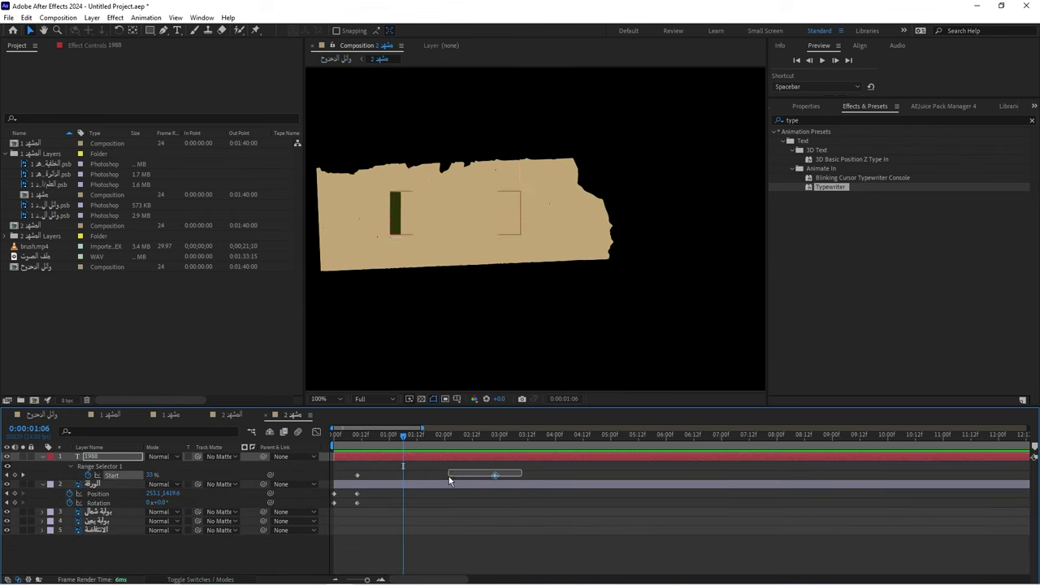
click(495, 475)
drag(495, 476, 404, 475)
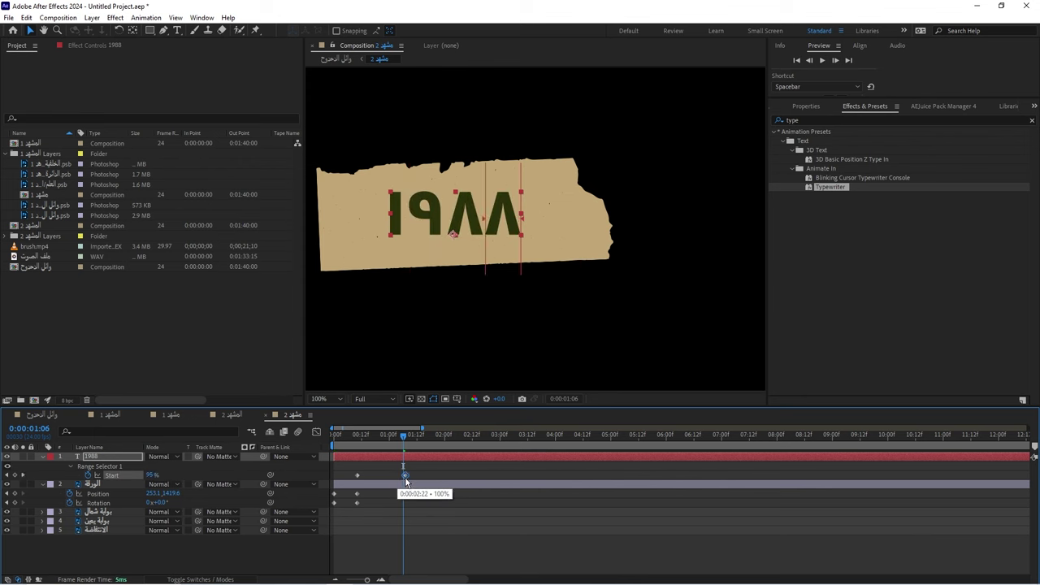
Preview the faster typing in the main composition from about 0:00:08:10, then return to scene 2
click(48, 421)
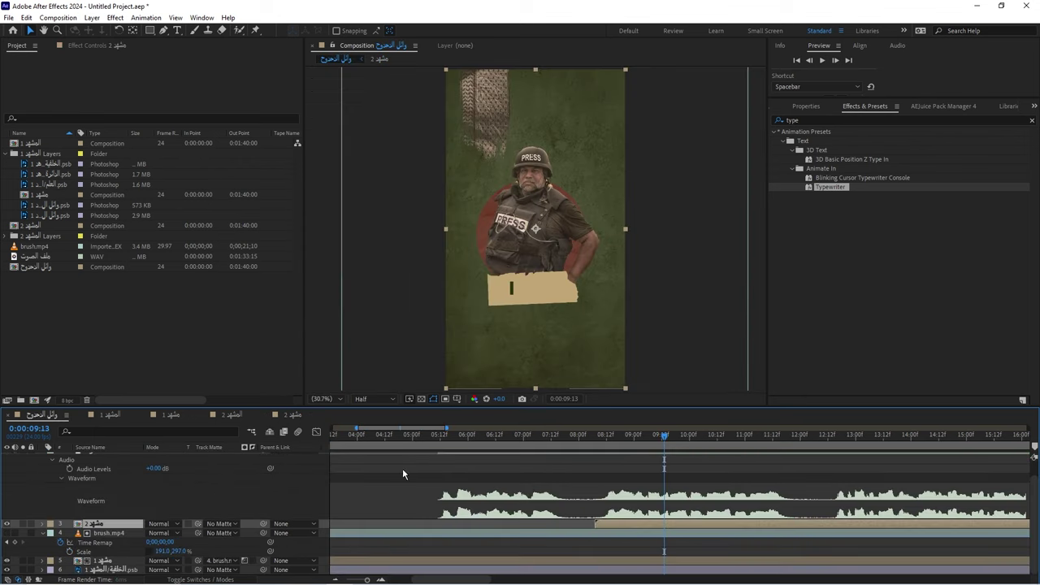
click(602, 437)
key(space)
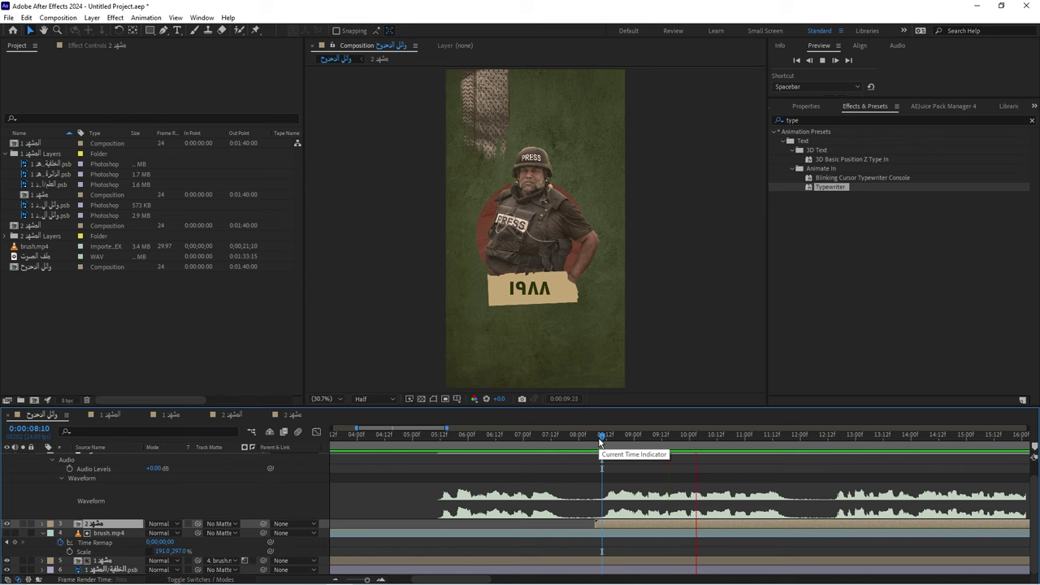
key(space)
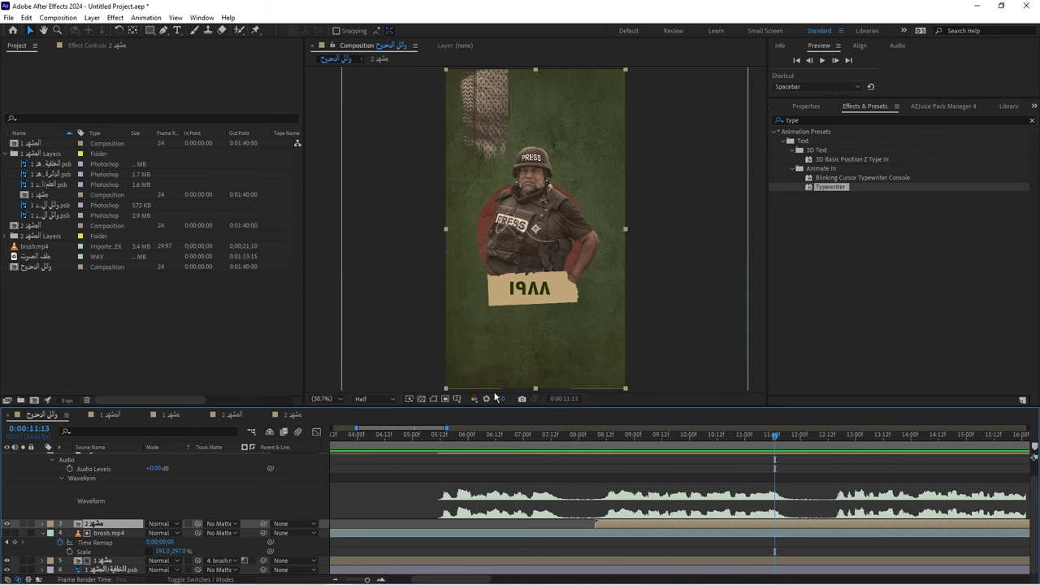
click(302, 416)
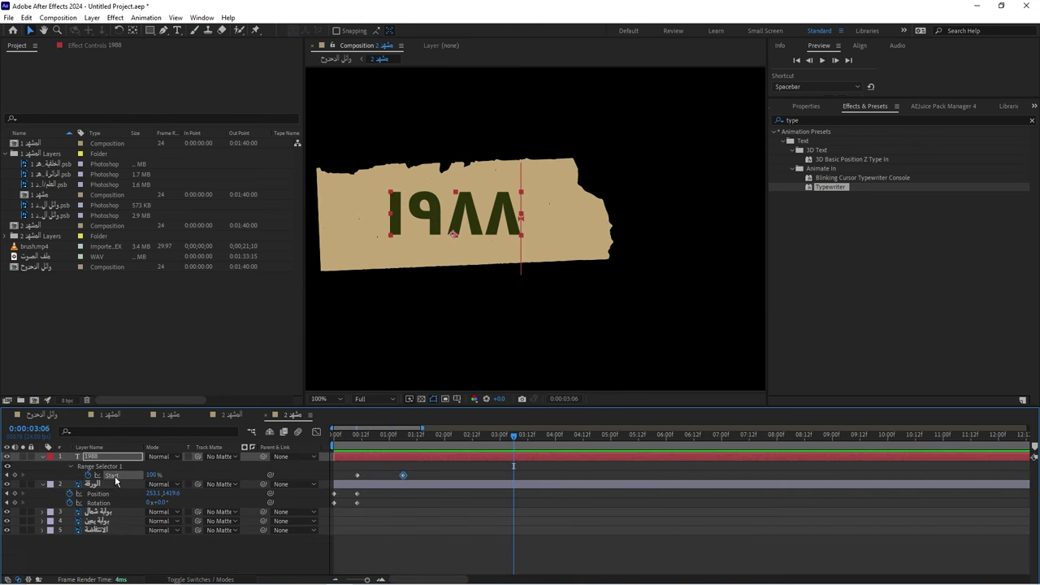
Scale the ١٩٨٨ text to about 131% and preview it in the main composition from 0:00:08:05
key(s)
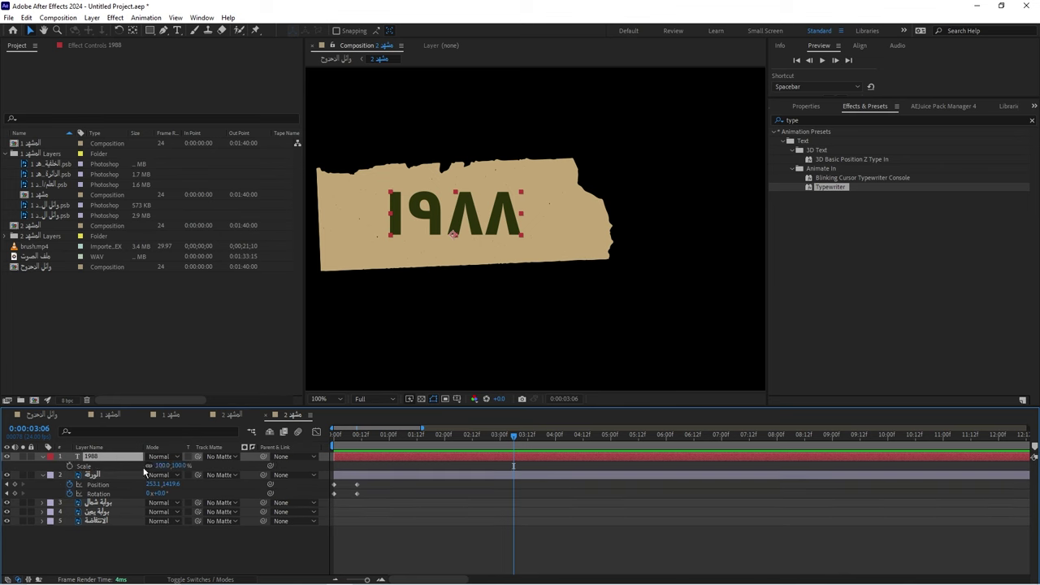
drag(160, 466, 175, 467)
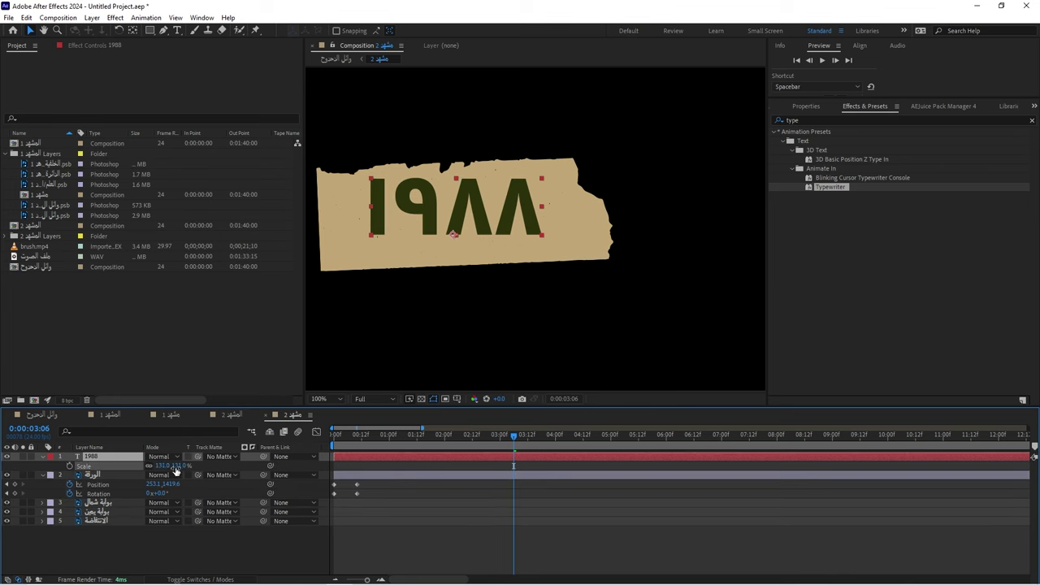
click(38, 414)
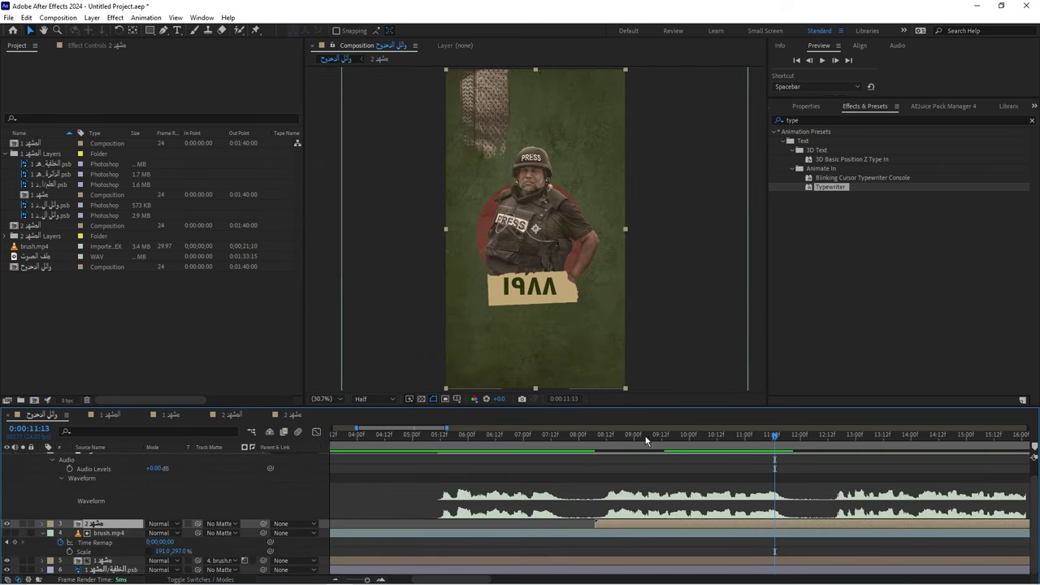
click(590, 435)
key(space)
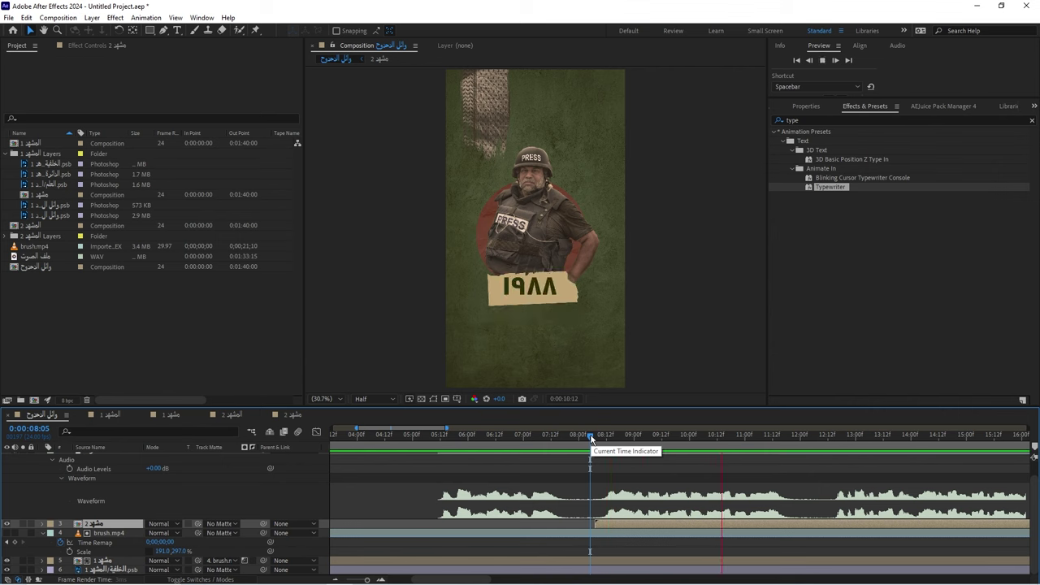
key(space)
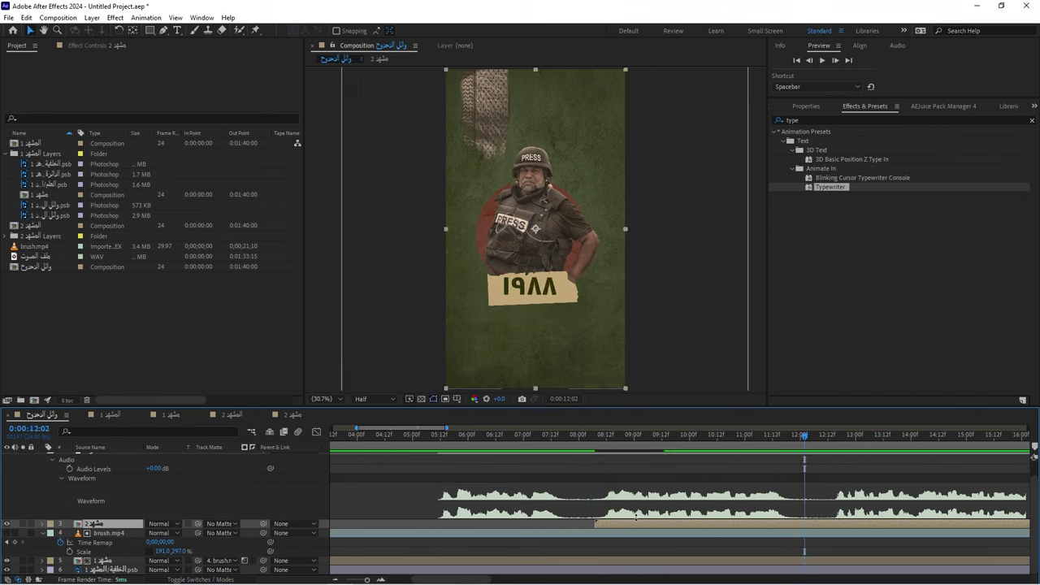
Replay the preview, then move just past 12 seconds and reopen the scene 2 composition
scroll(536, 508, down, 3)
key(space)
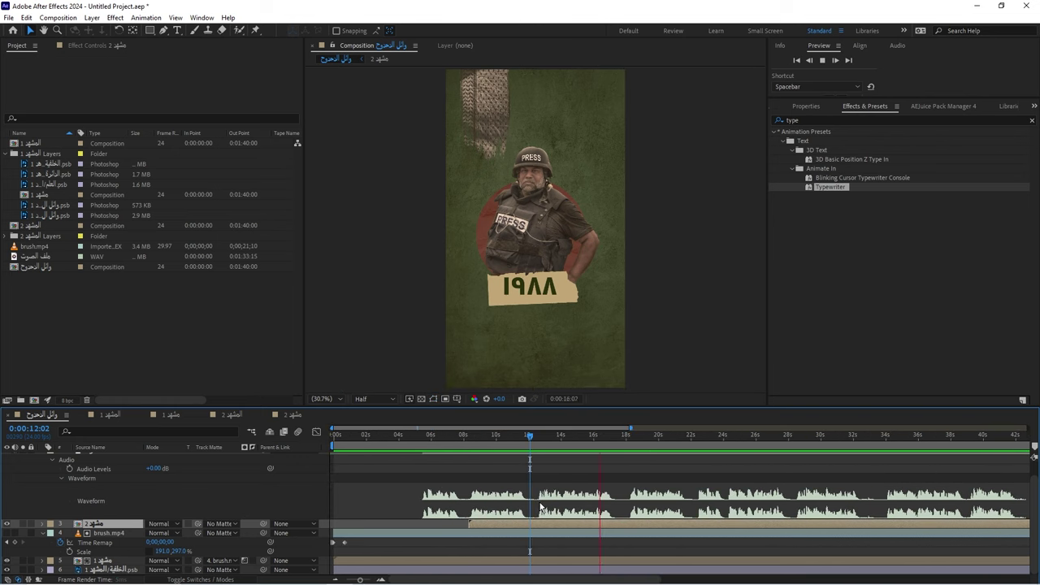
key(space)
drag(540, 436, 545, 442)
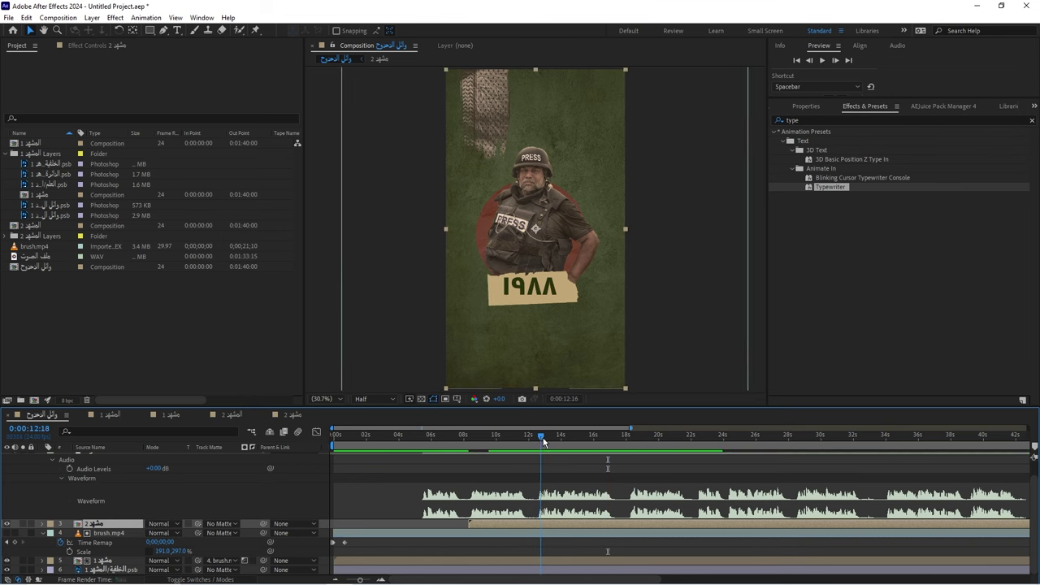
double_click(542, 523)
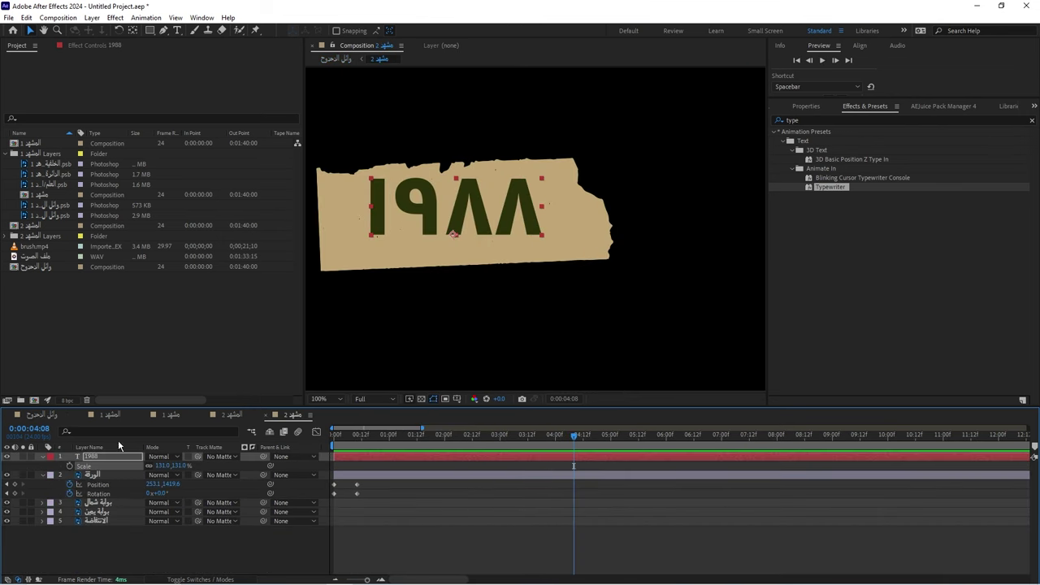
Trim both jail-gate layers to start at 0:00:04:08 using the [ key
key(minus)
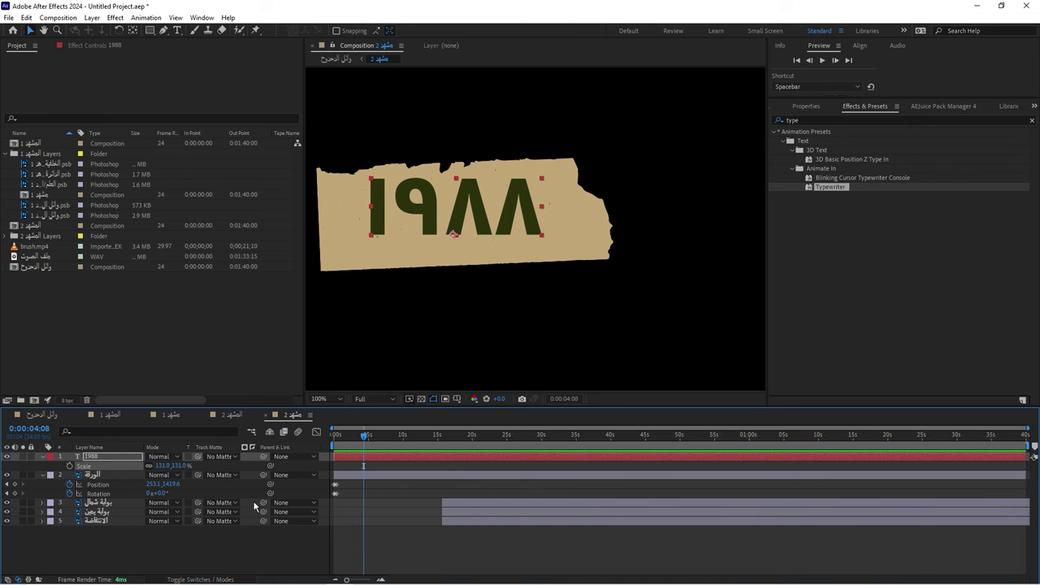
click(453, 505)
shift+click(452, 512)
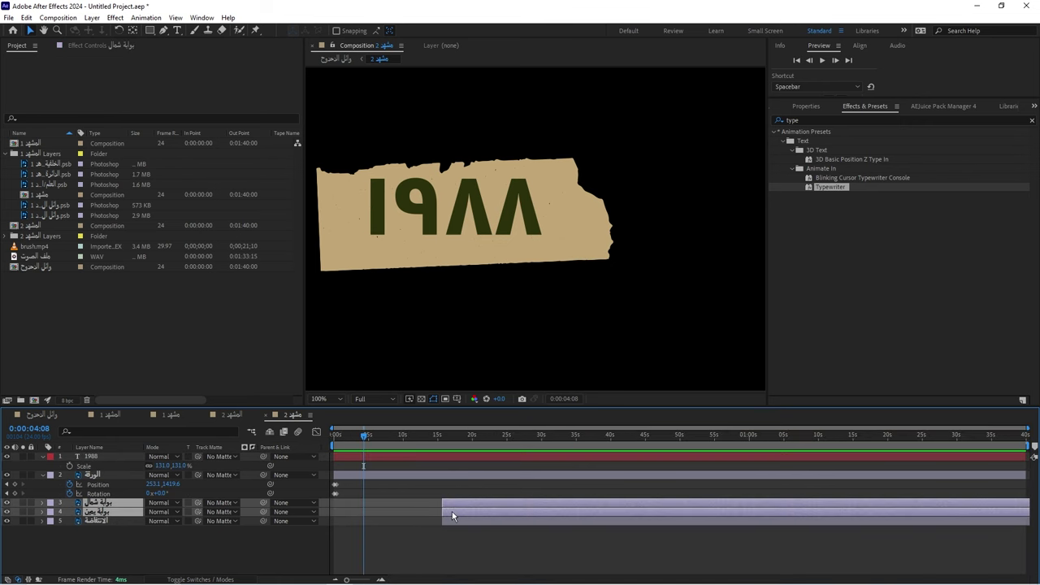
key(bracketleft)
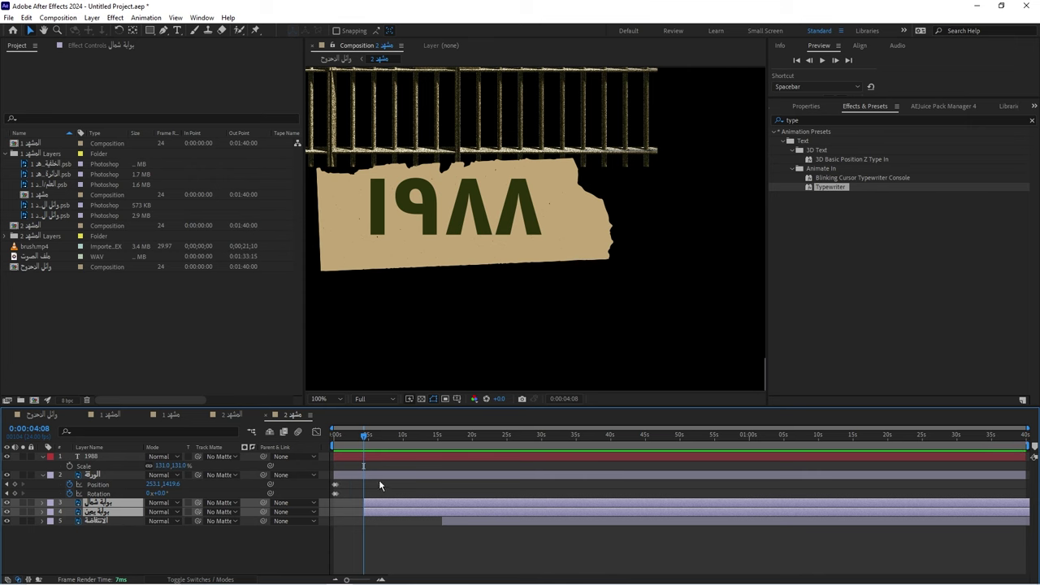
scroll(433, 296, down, 2)
scroll(433, 296, down, 2)
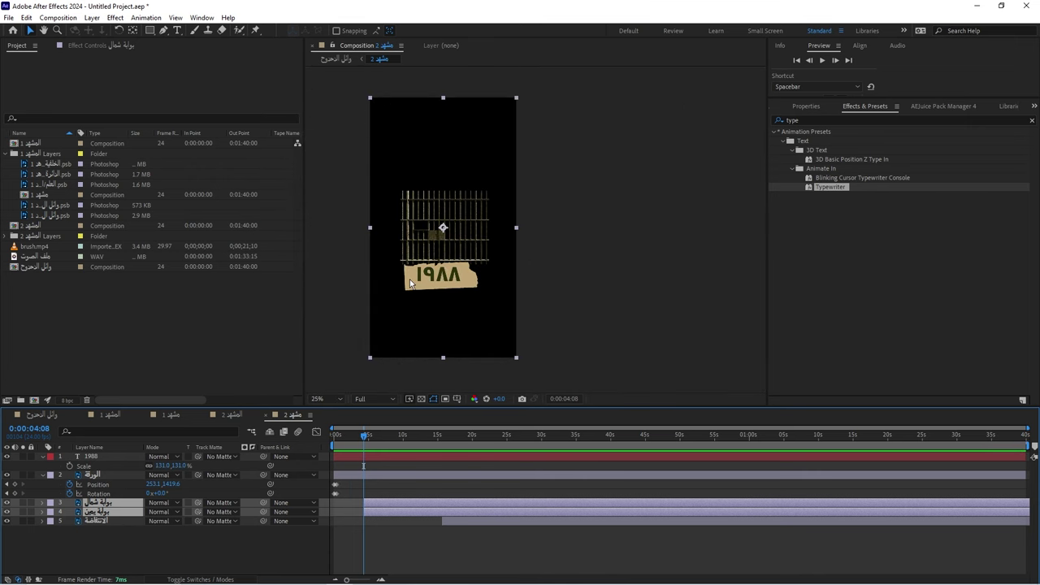
scroll(409, 287, up, 2)
click(391, 536)
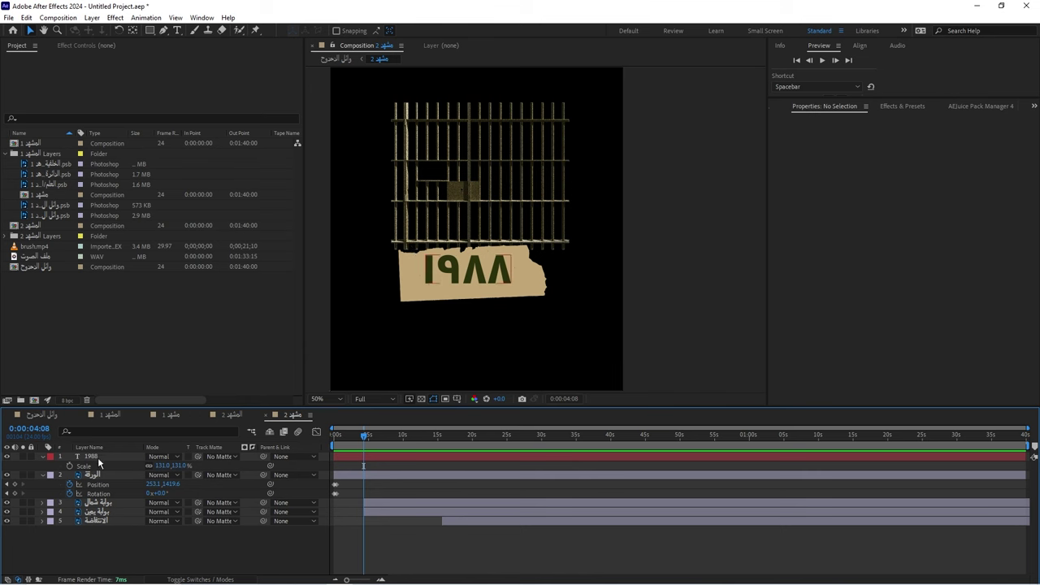
Draw a rectangle shape covering the jail bars
click(110, 499)
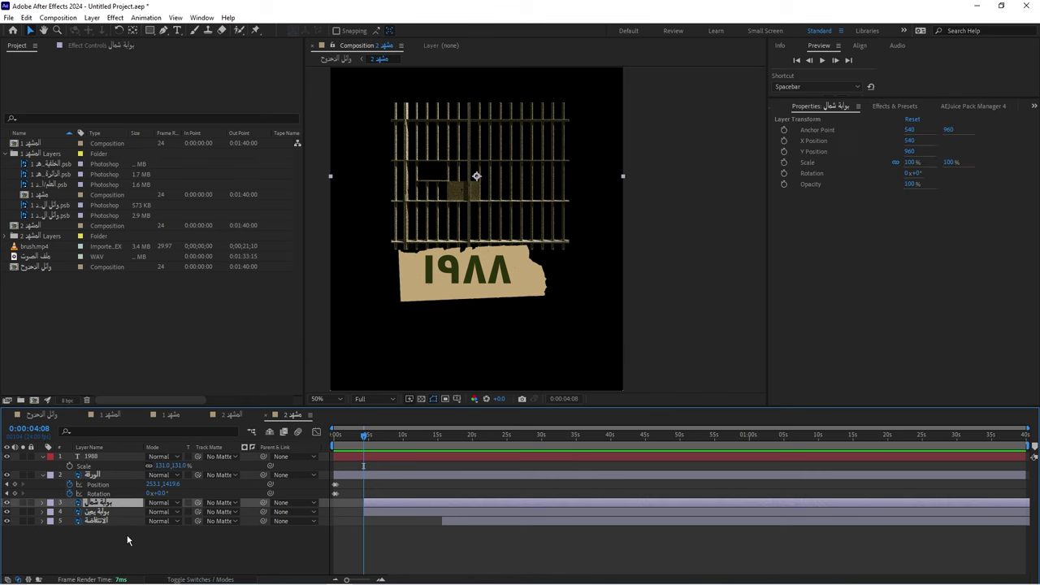
click(137, 551)
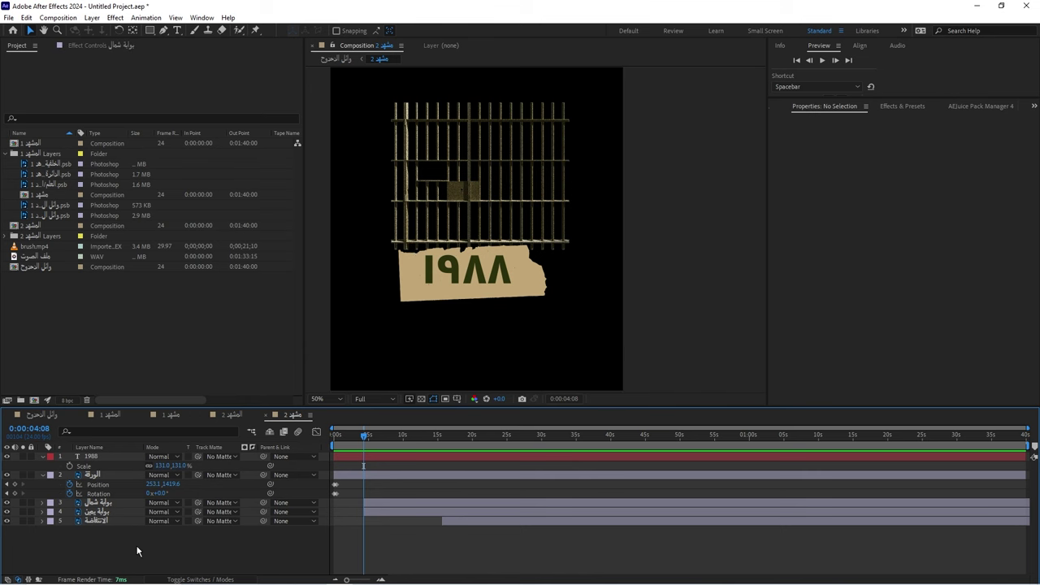
click(149, 30)
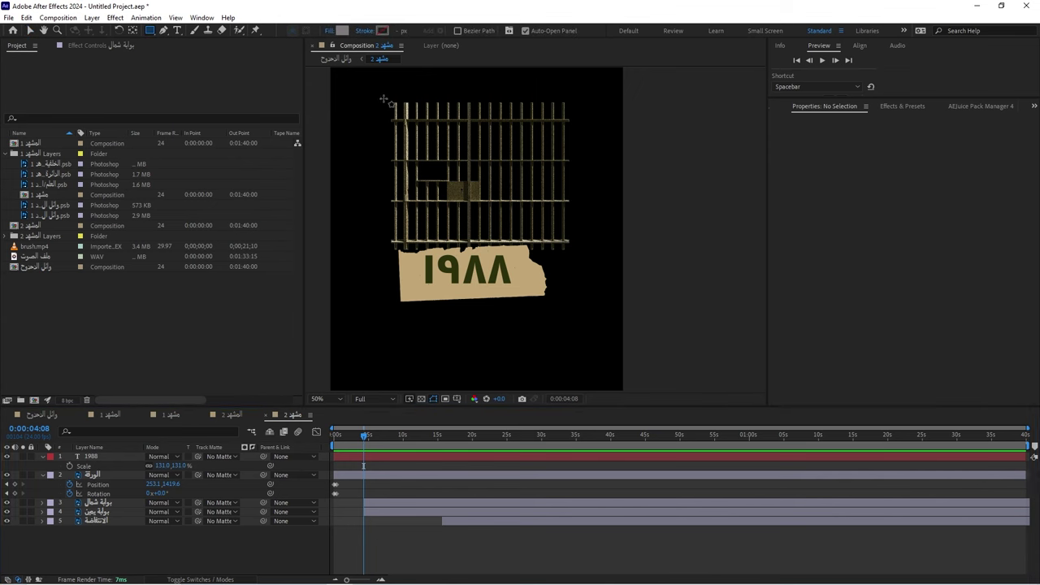
mouse_move(383, 97)
mouse_down()
mouse_move(501, 269)
mouse_move(581, 261)
mouse_up()
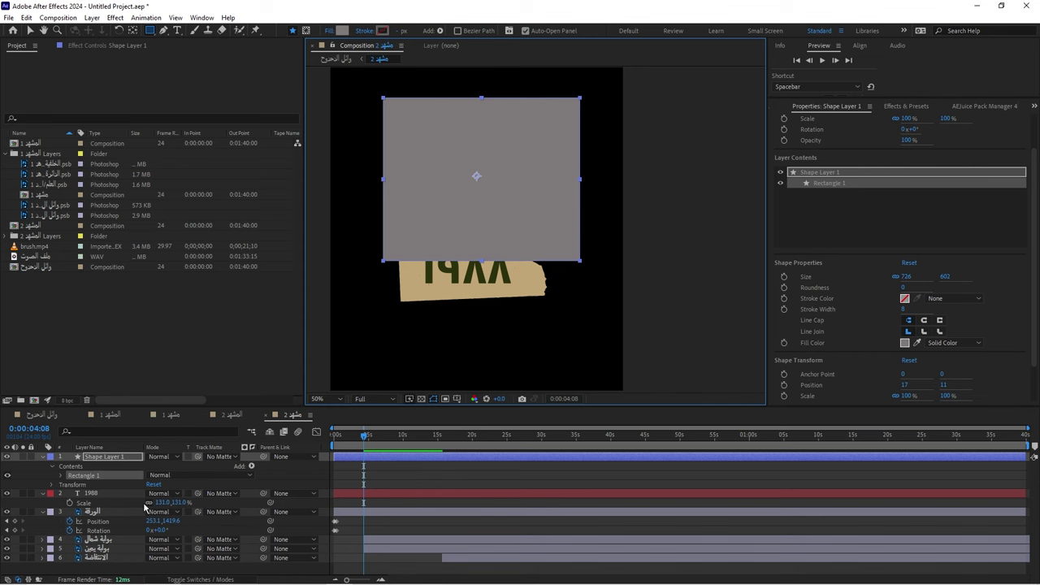
Set the rectangle shape layer as the track matte for both gate layers
click(120, 542)
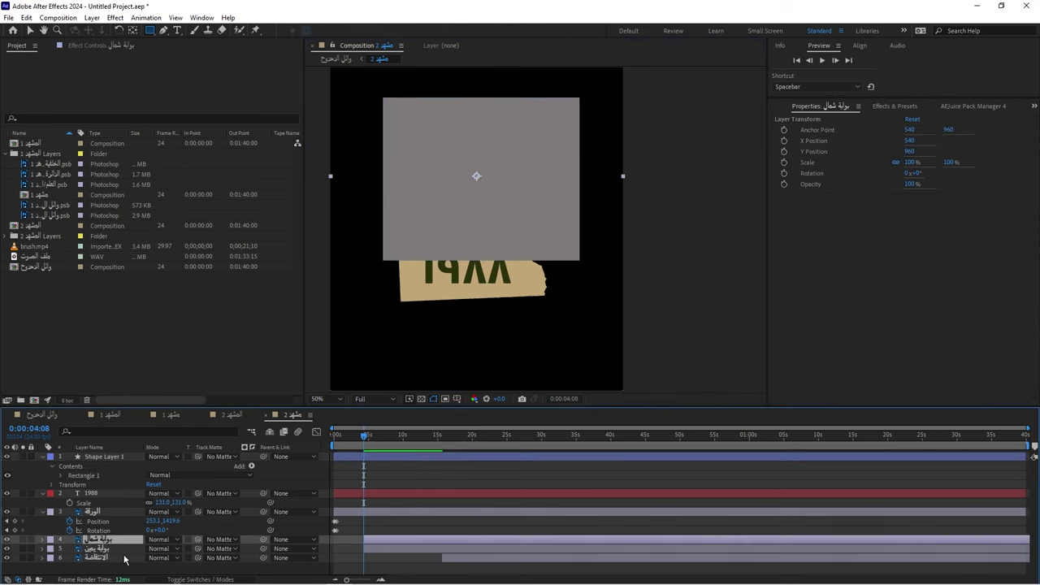
shift+click(123, 551)
drag(197, 539, 102, 457)
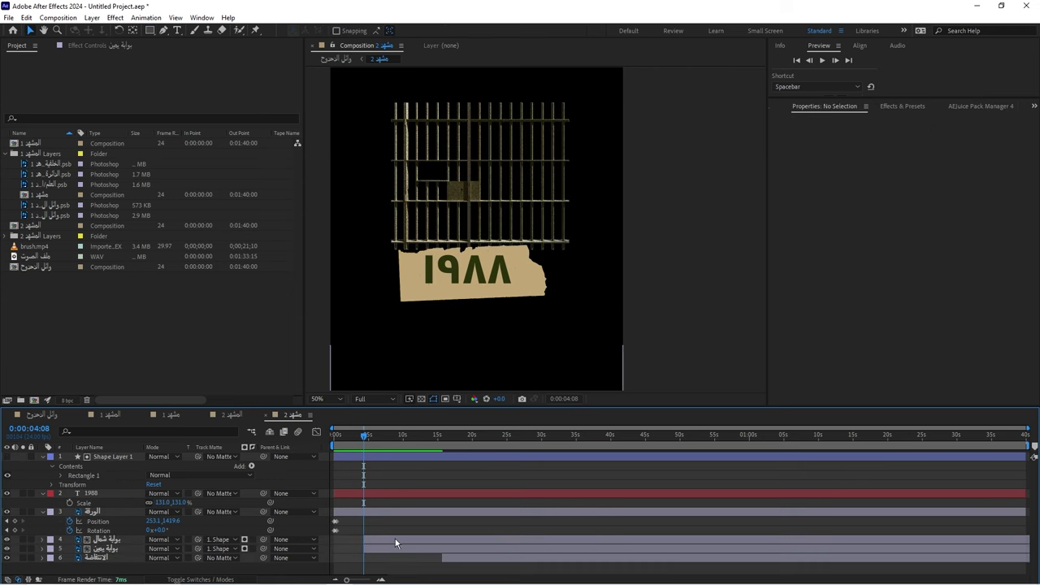
Add starting Position keyframes to both gate halves
click(373, 540)
shift+click(374, 550)
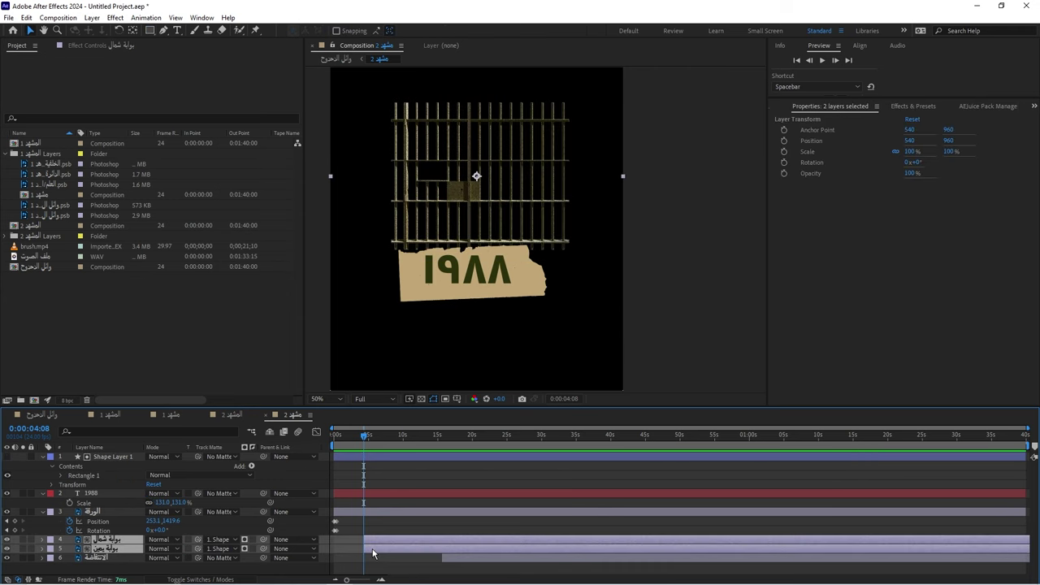
key(p)
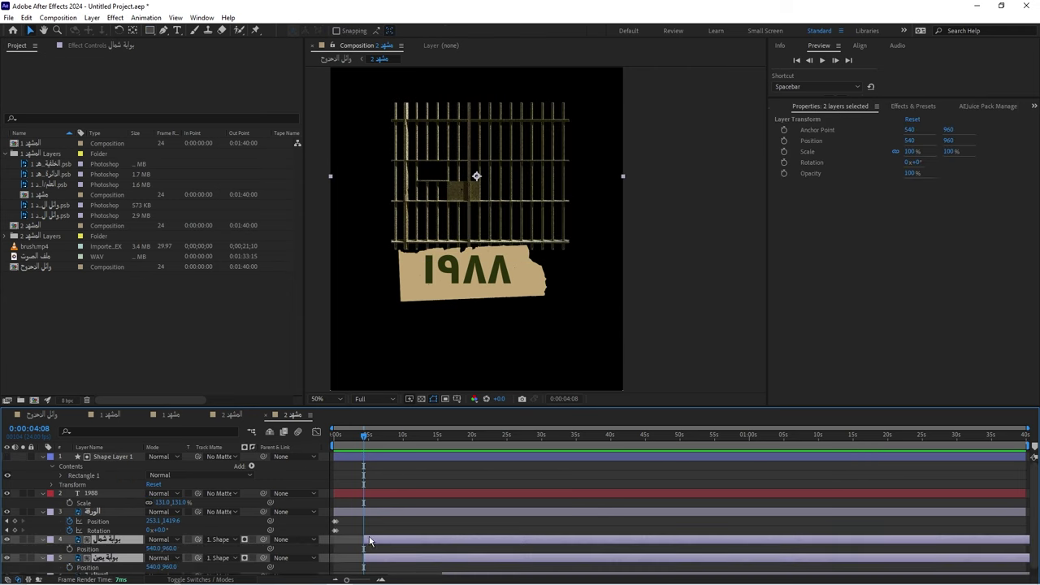
click(70, 542)
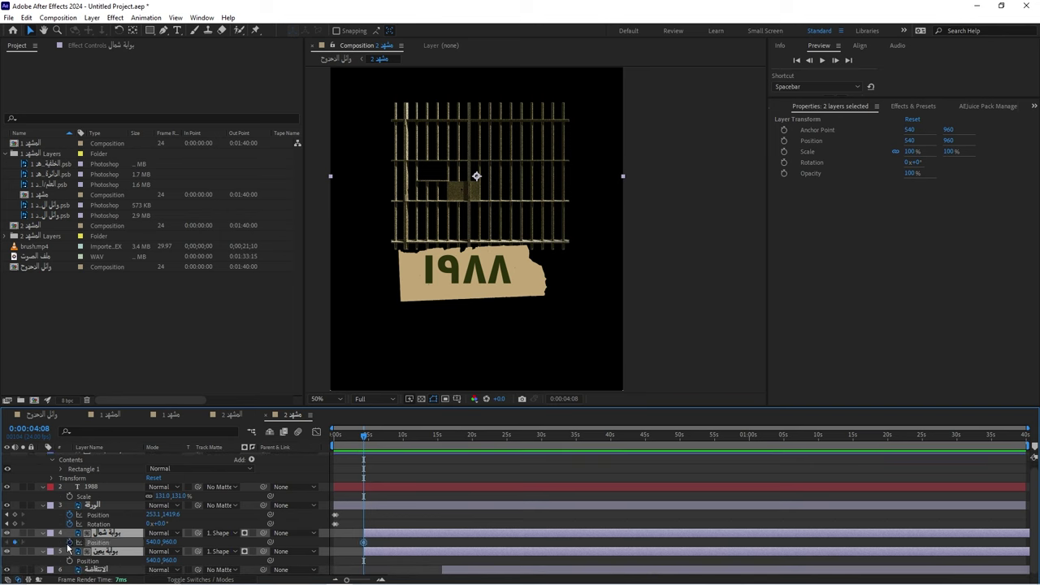
click(69, 561)
click(365, 499)
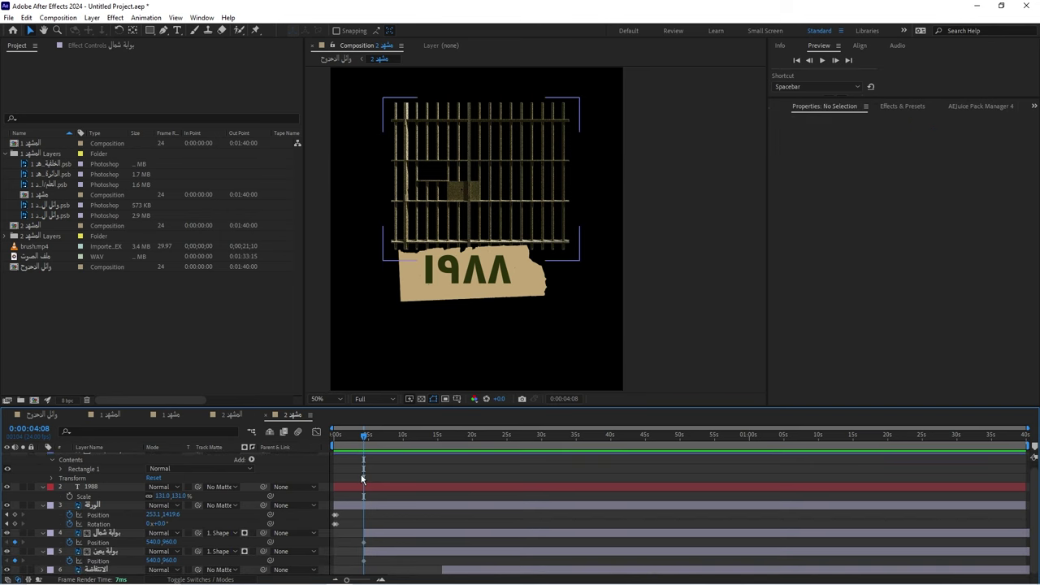
Ten frames later, slide the gate halves apart to either side and preview the motion
key(shift+Page_Down)
click(390, 538)
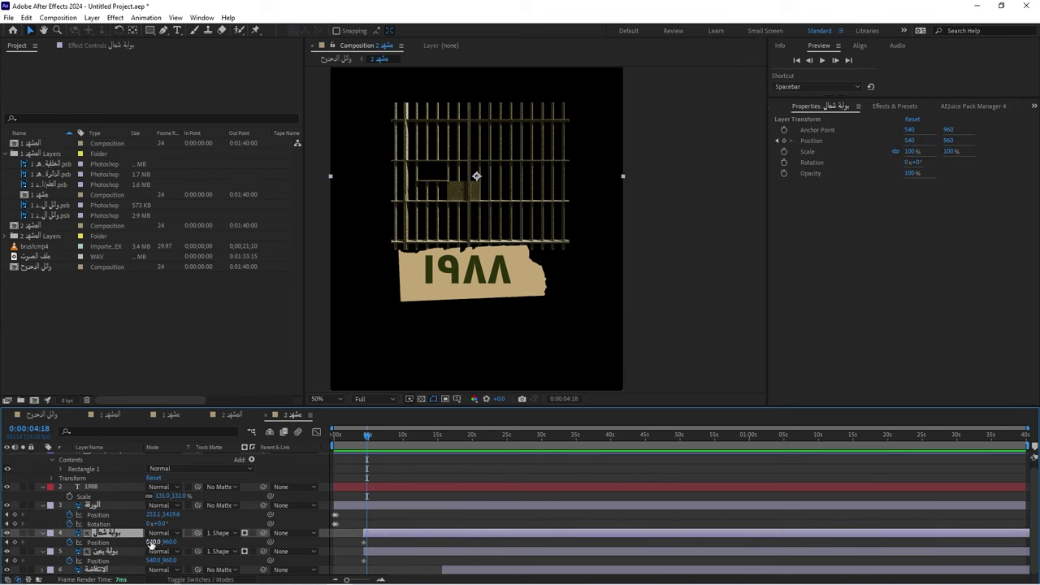
drag(165, 542, 281, 559)
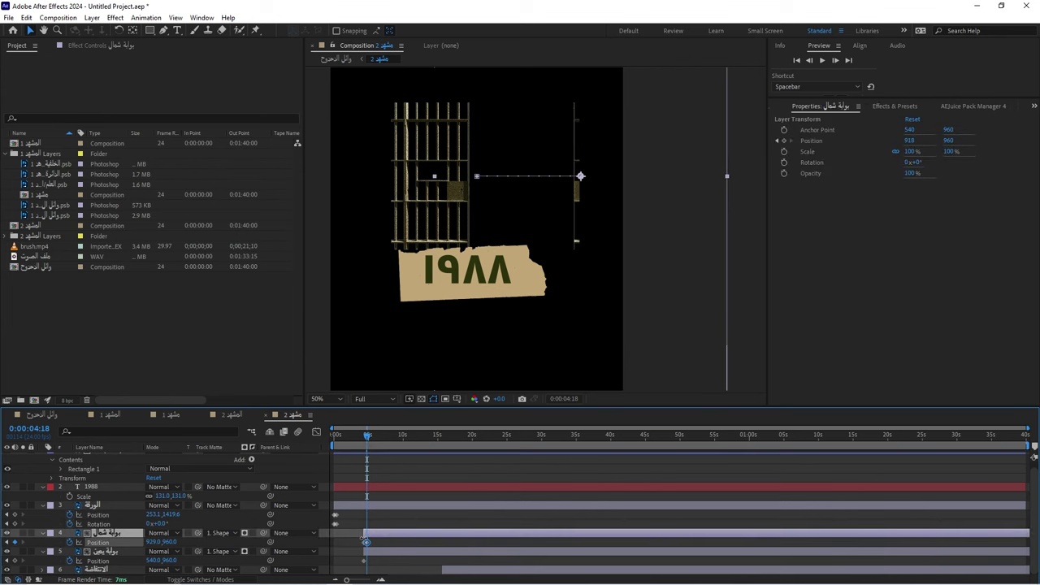
click(109, 553)
mouse_move(152, 560)
mouse_down()
mouse_move(108, 560)
mouse_move(160, 567)
mouse_up()
key(space)
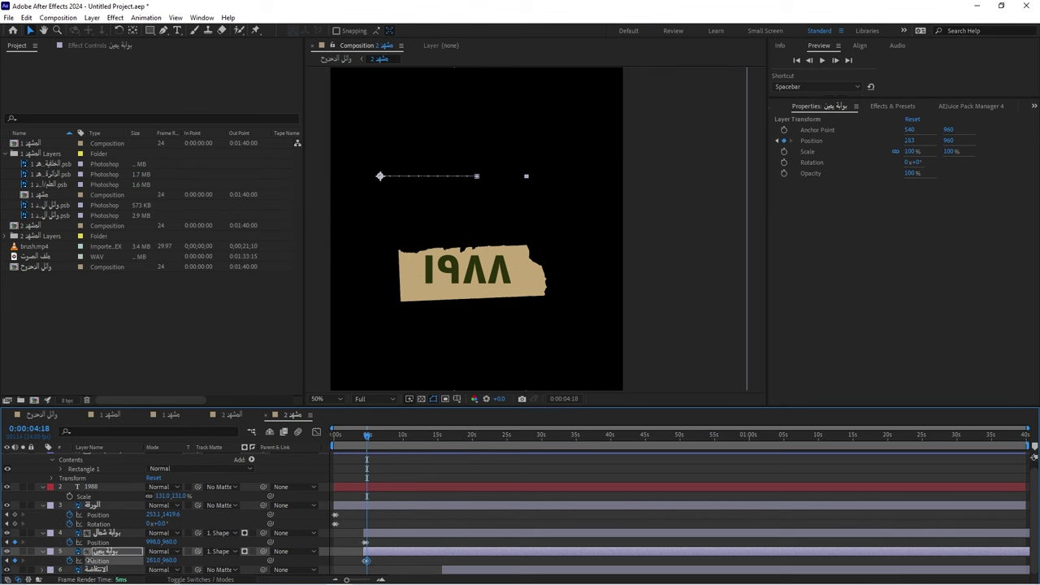
key(space)
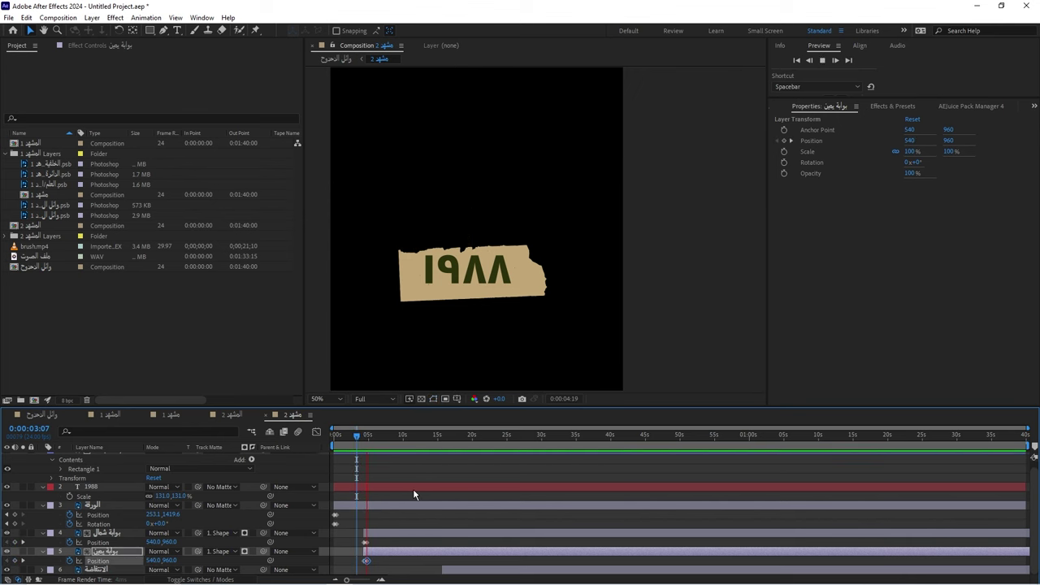
Time-reverse both gates' Position keyframes so they close, then preview the closing
key(k)
shift+click(366, 542)
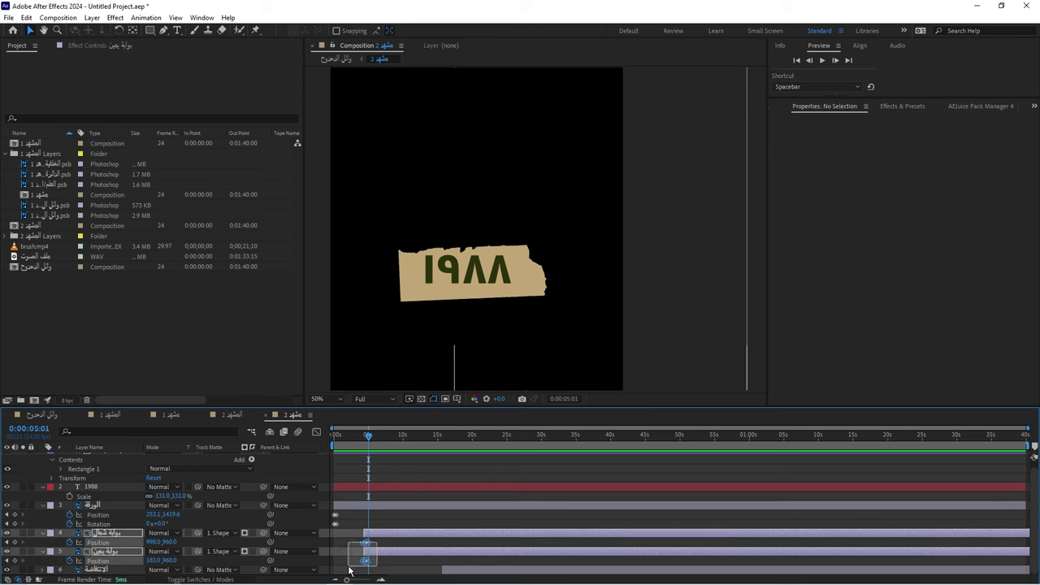
right_click(366, 561)
mouse_move(426, 550)
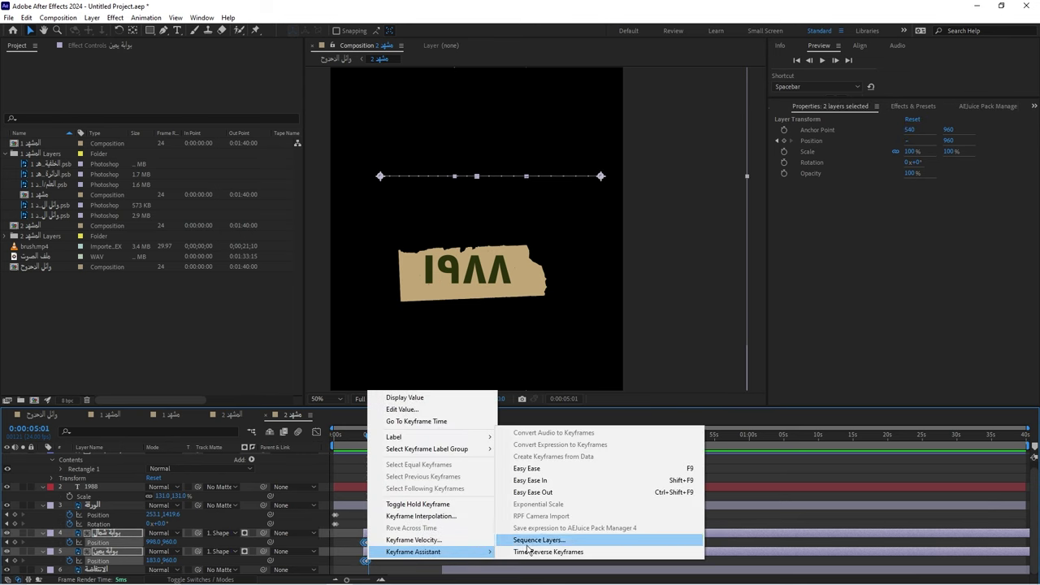
click(540, 553)
click(356, 436)
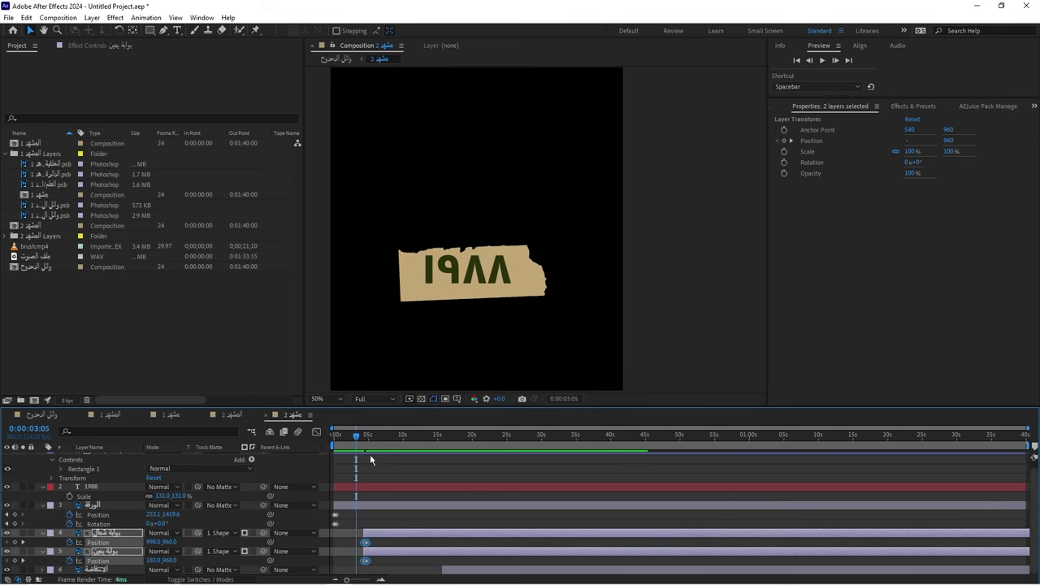
key(space)
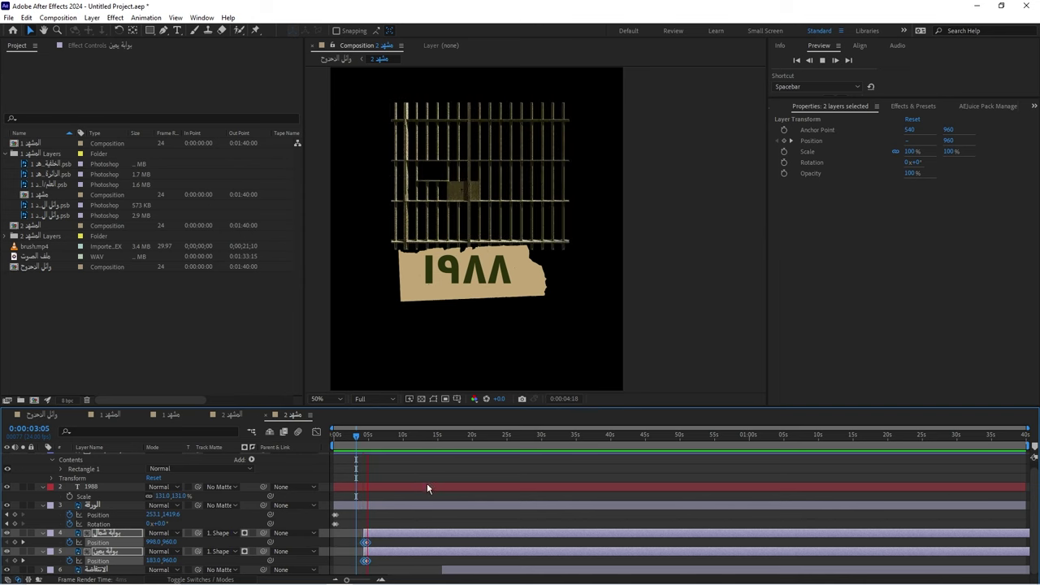
key(space)
Preview the closing gates in the main video, stopping on the caged reporter
click(40, 417)
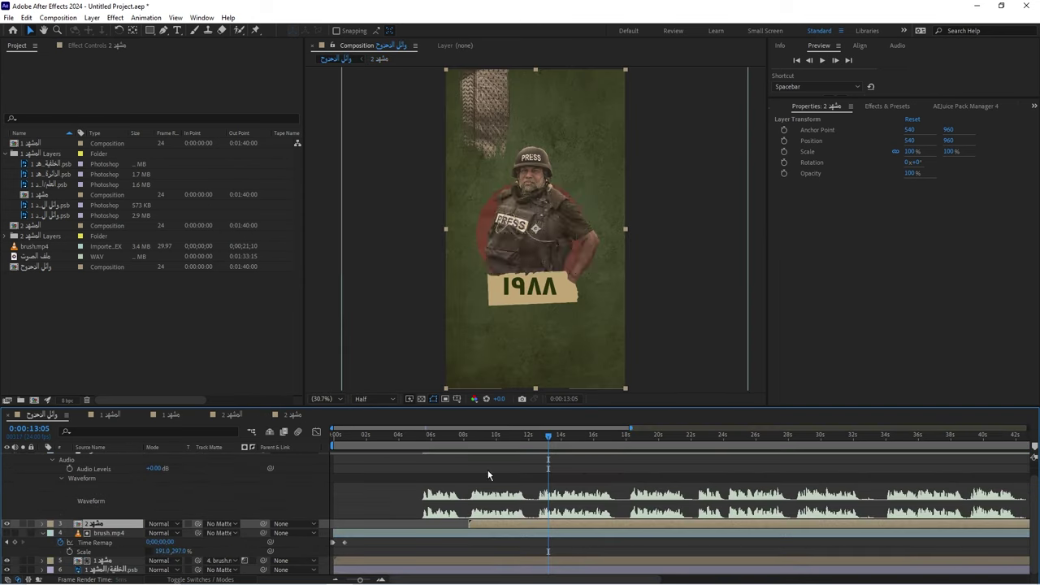
click(534, 436)
key(space)
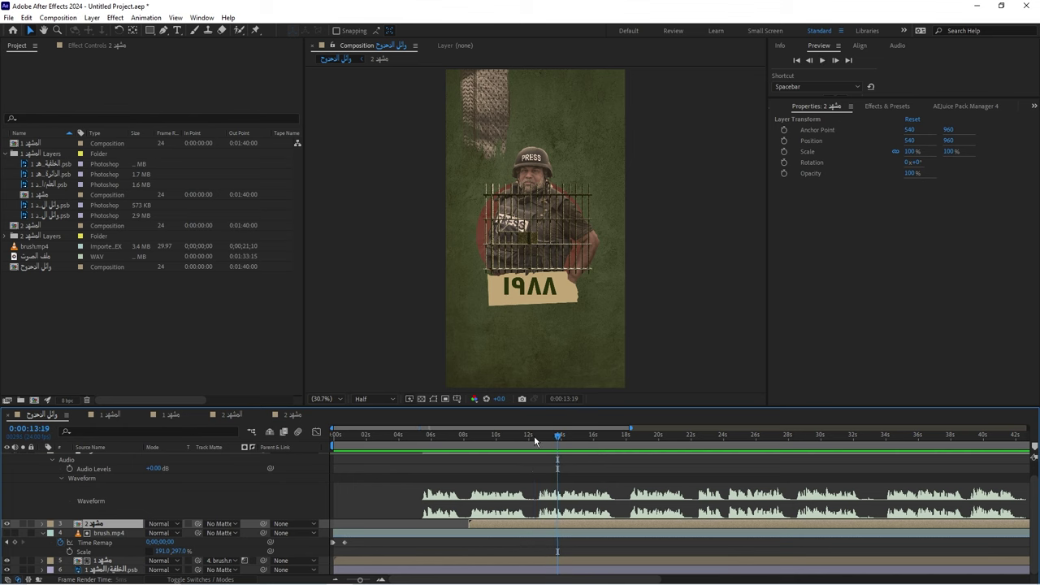
click(556, 437)
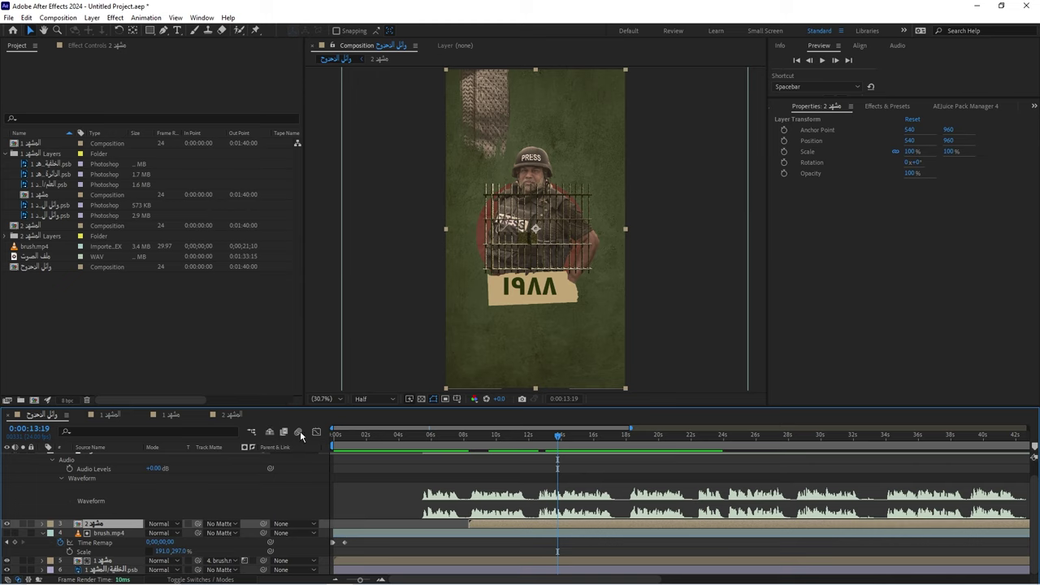
In scene 2, apply Easy Ease (F9) to the gate Position keyframes and open their Keyframe Assistant menu
click(291, 415)
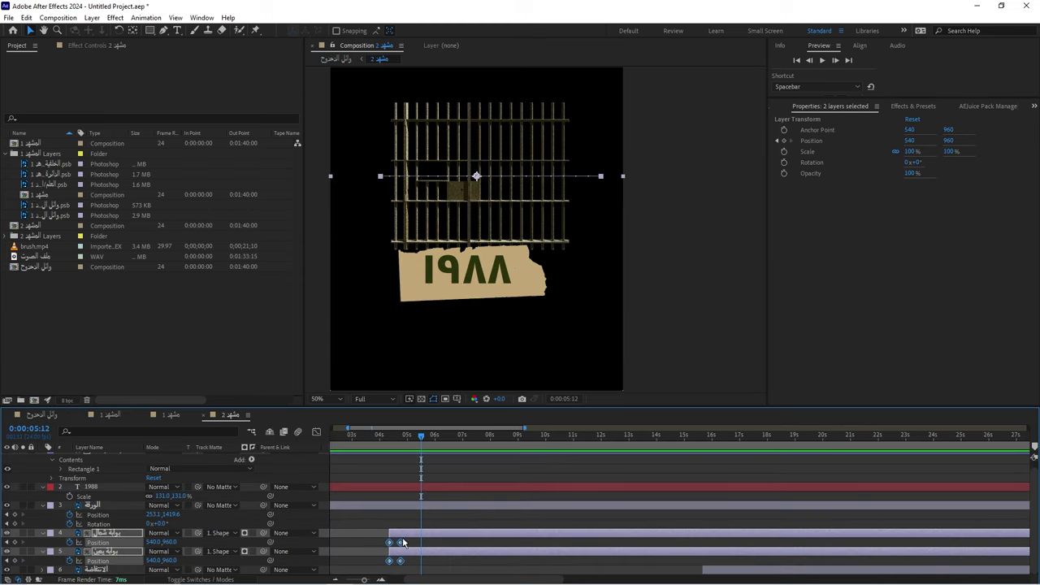
key(F9)
right_click(400, 544)
mouse_move(431, 538)
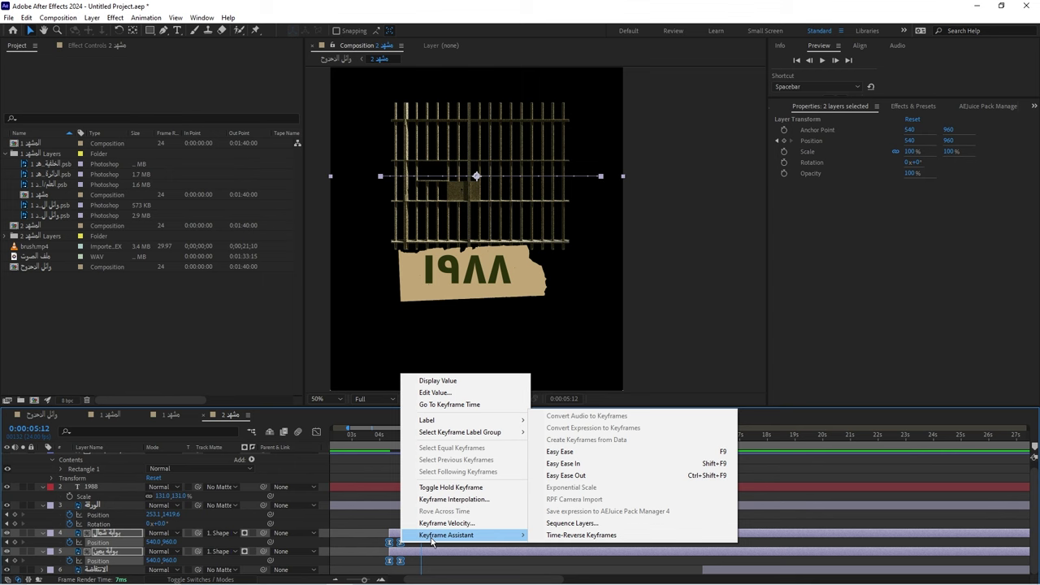
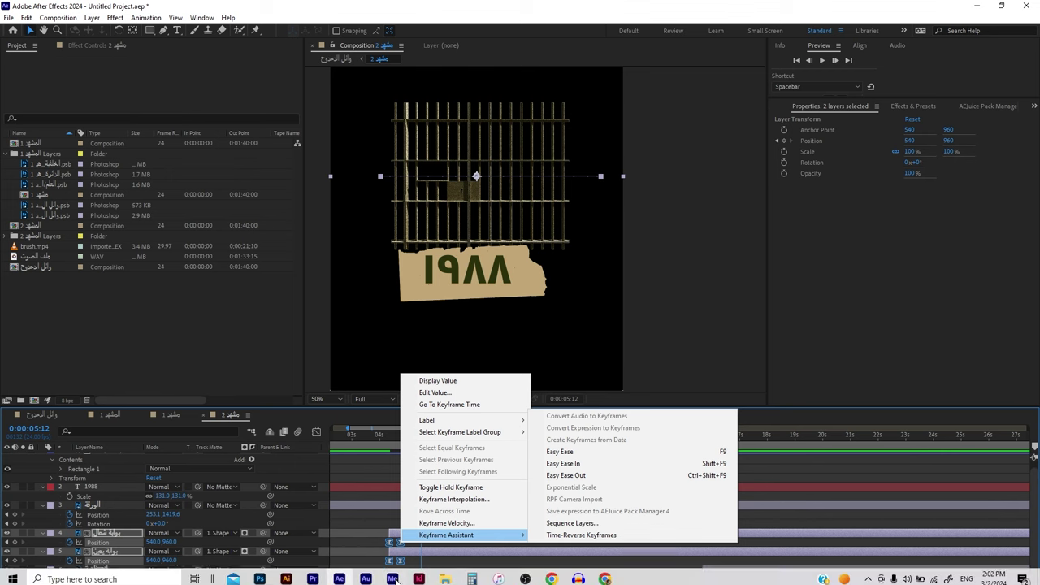
Apply Easy Ease to the cage Position keyframes and pull the ending keyframe's influence in the fitted speed graph
click(723, 452)
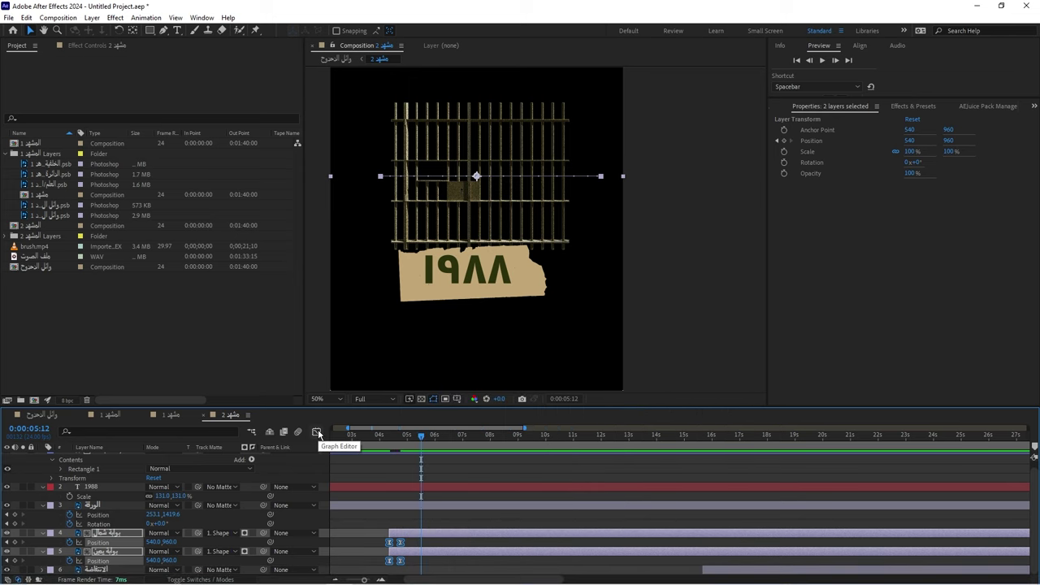
double_click(317, 431)
click(316, 432)
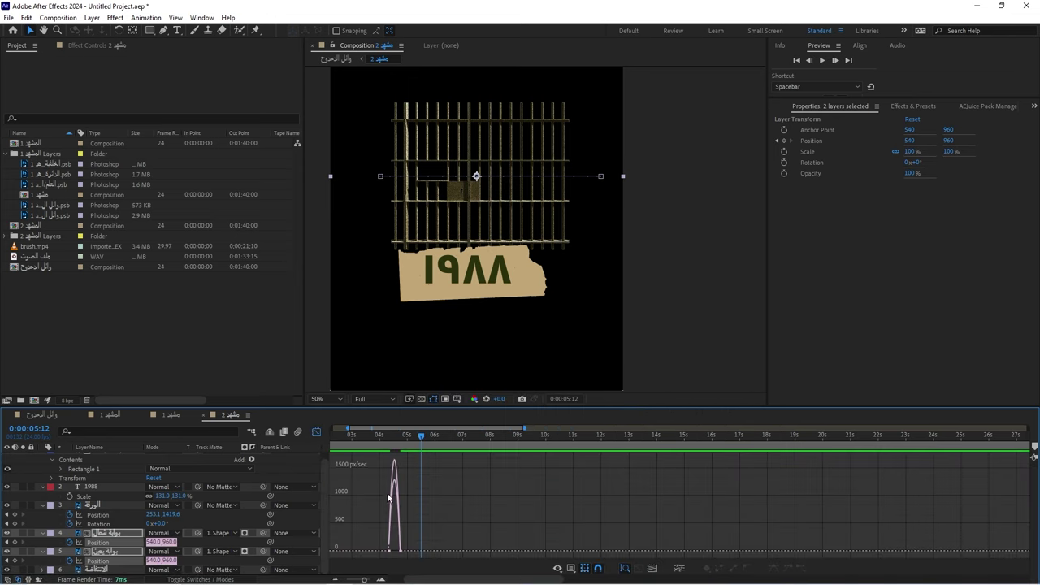
click(582, 569)
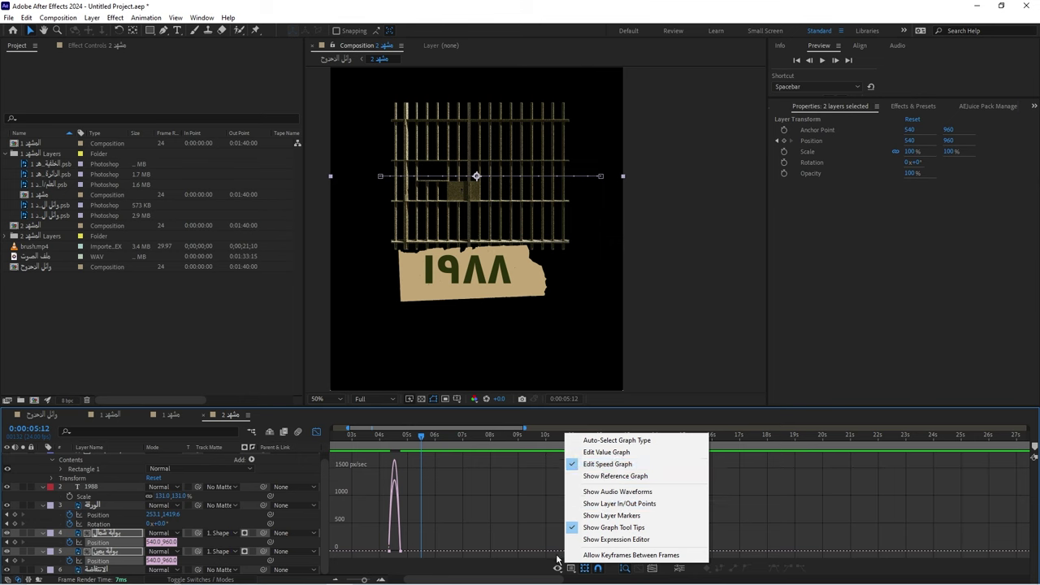
click(399, 544)
scroll(666, 535, down, 2)
click(741, 557)
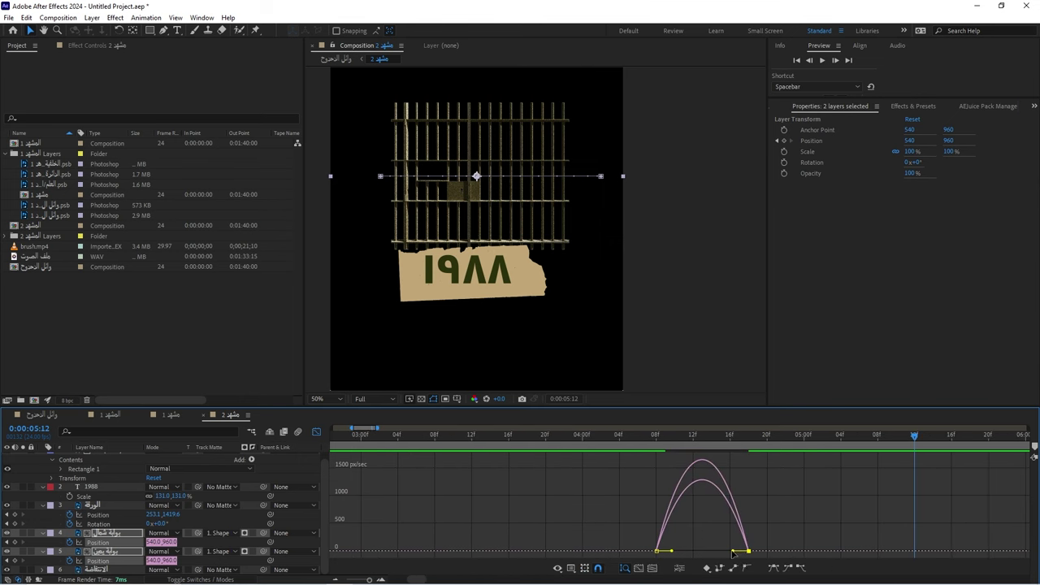
drag(733, 552, 663, 546)
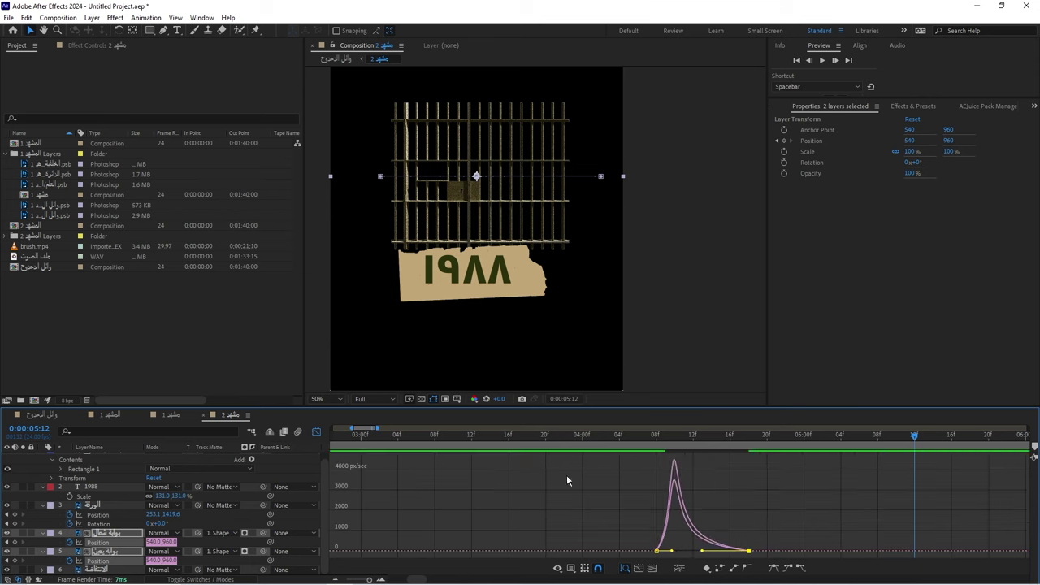
Undo that change and stretch the starting keyframe's influence so the slide's speed peaks late
click(592, 436)
key(space)
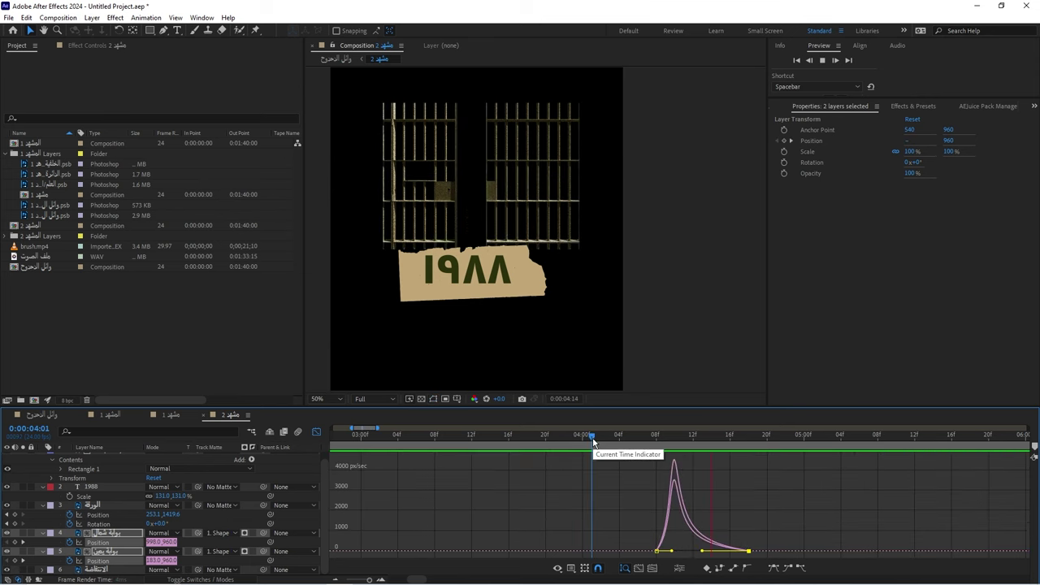
key(space)
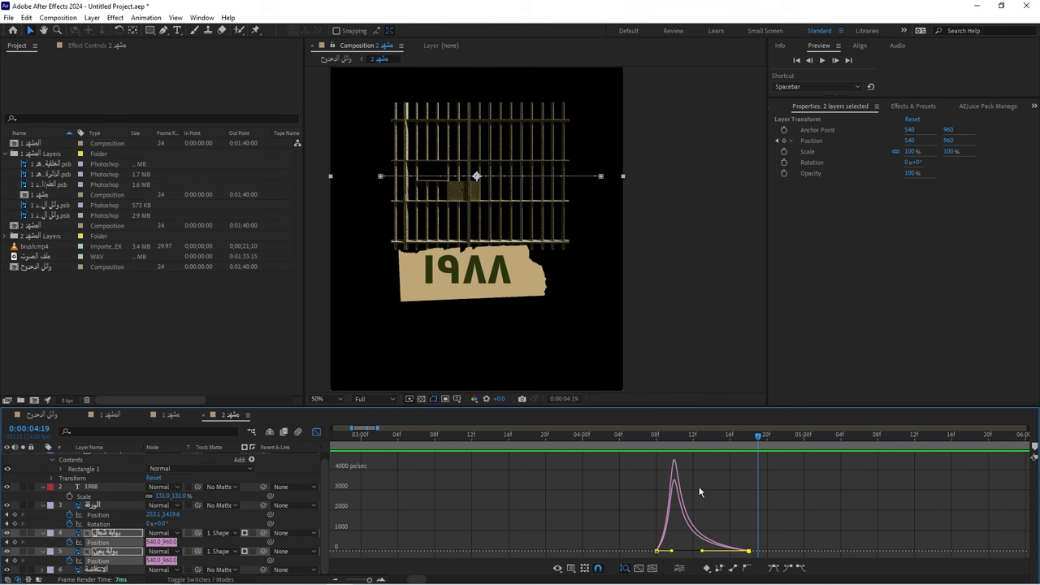
key(ctrl+z)
mouse_move(645, 525)
mouse_down()
mouse_move(671, 553)
mouse_move(702, 552)
mouse_up()
click(628, 438)
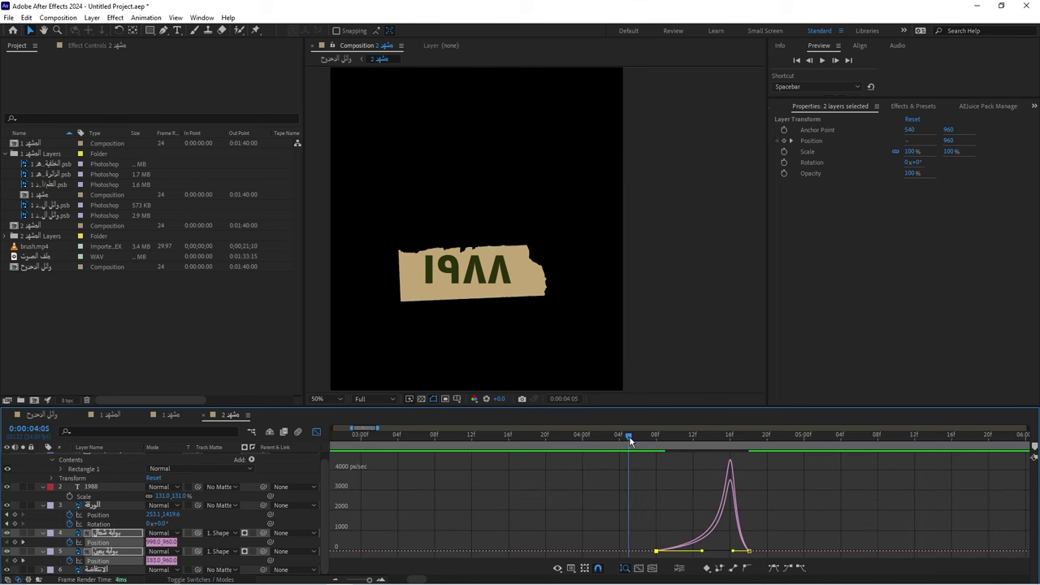
key(space)
key(space)
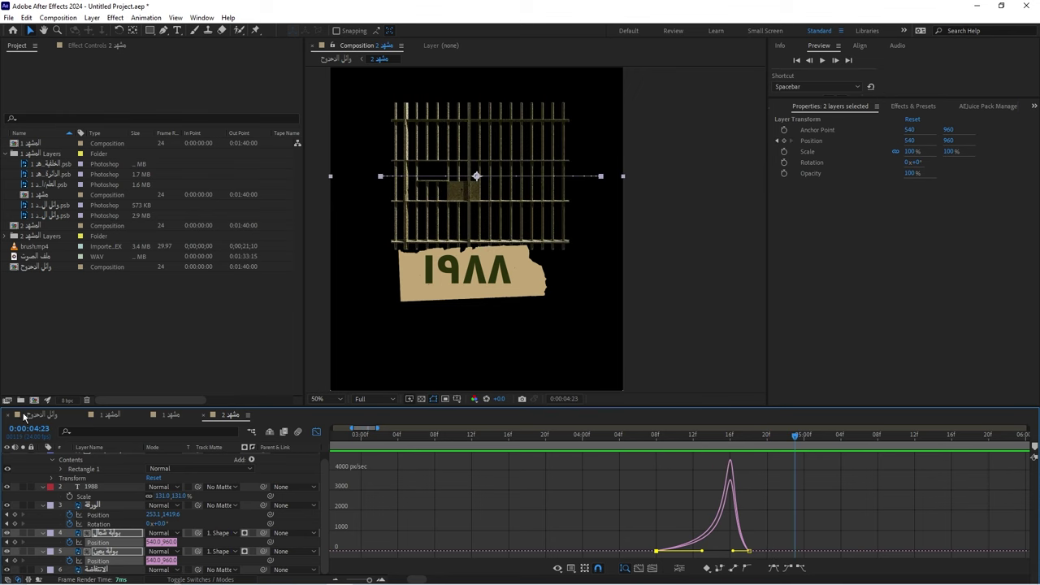
Preview the main composition from about 11 seconds, then shift the مشهد 2 speed peak earlier
click(26, 415)
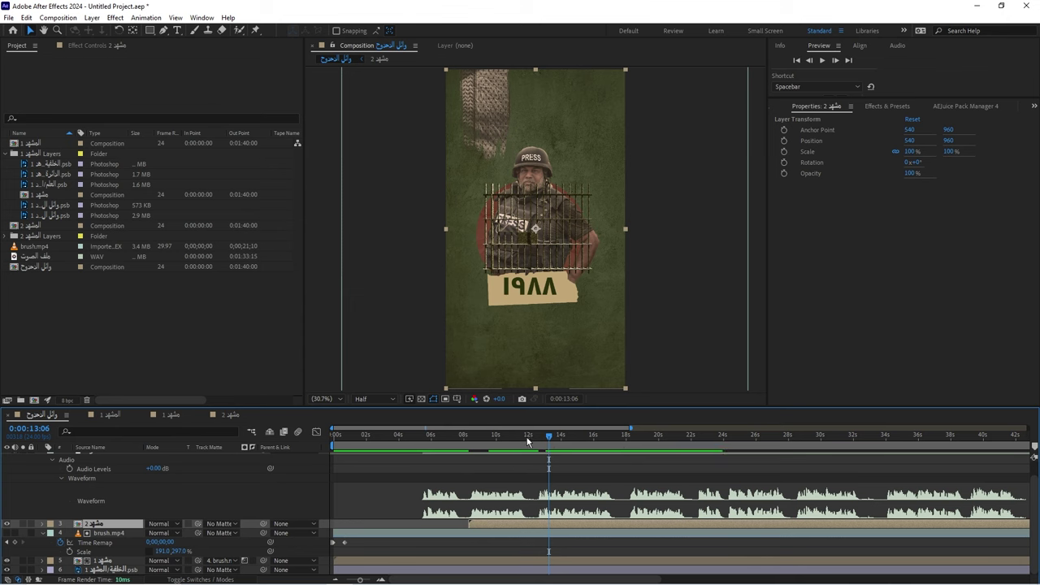
click(527, 441)
key(space)
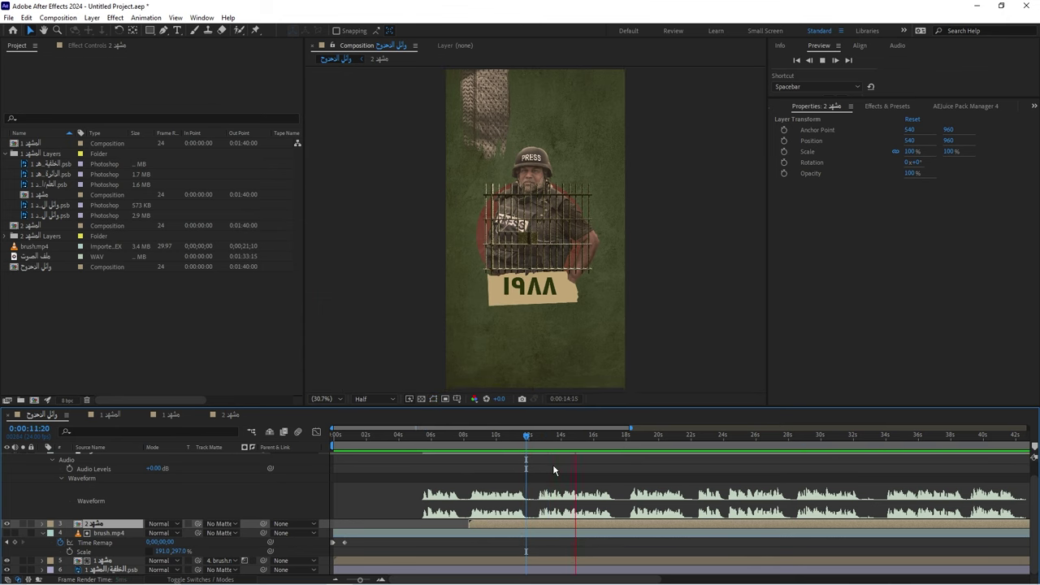
click(227, 415)
mouse_move(766, 536)
mouse_down()
mouse_move(721, 559)
mouse_move(702, 551)
mouse_up()
click(628, 439)
Check the cage closing in the main composition around 12–16 seconds, then reopen مشهد 2
key(shift+period)
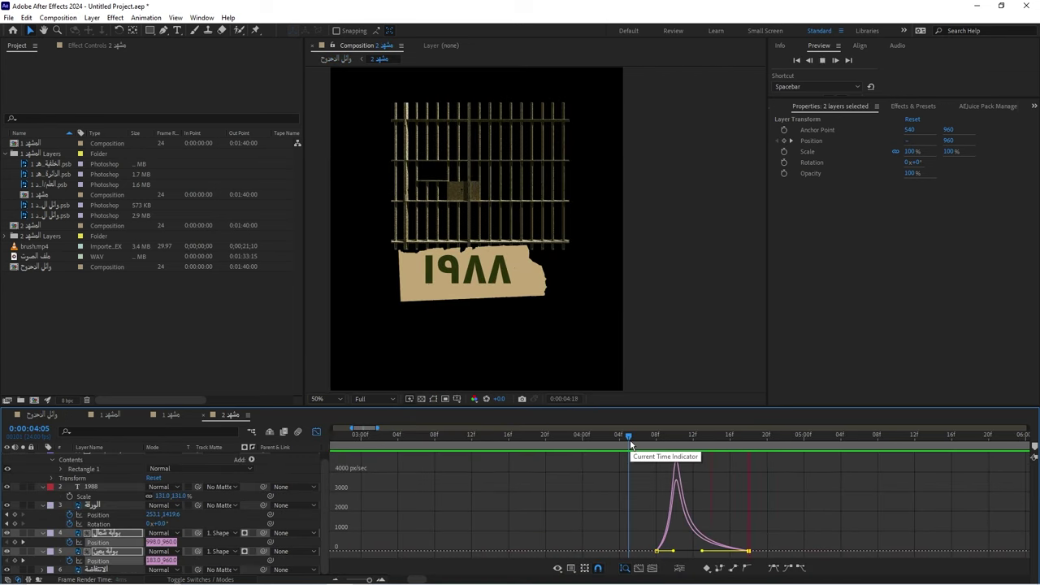
click(531, 433)
key(space)
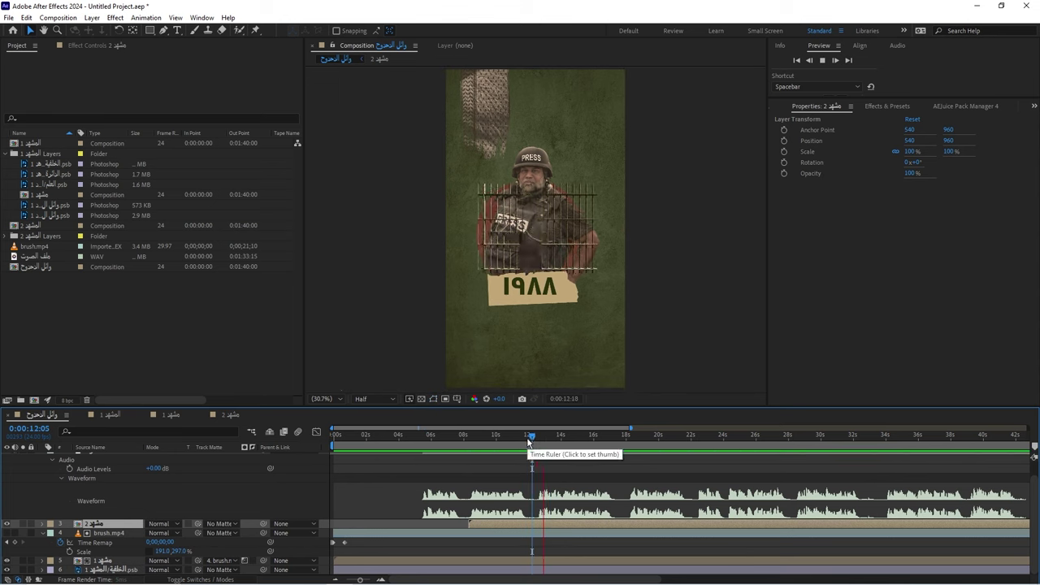
key(space)
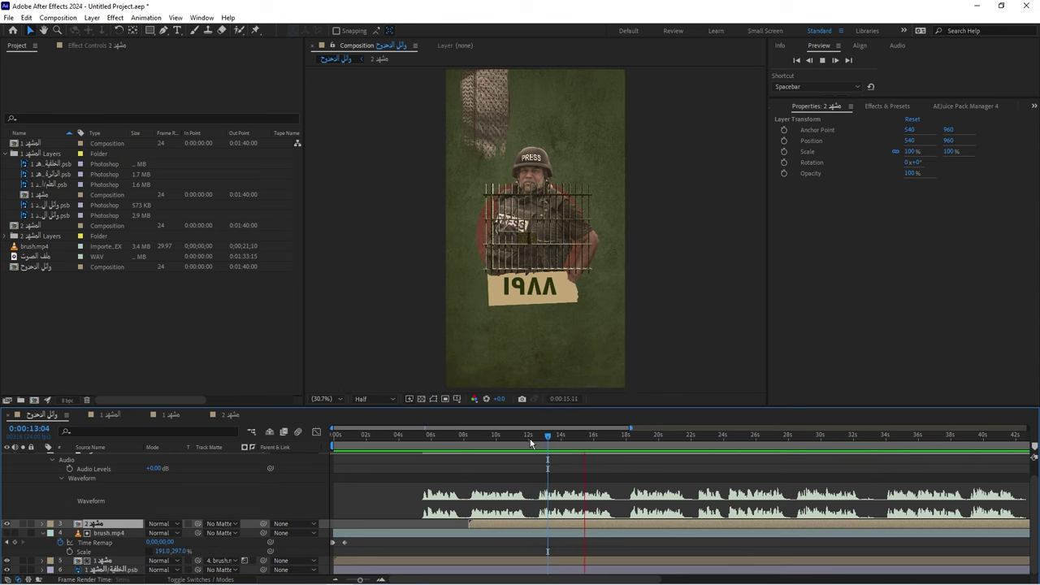
key(space)
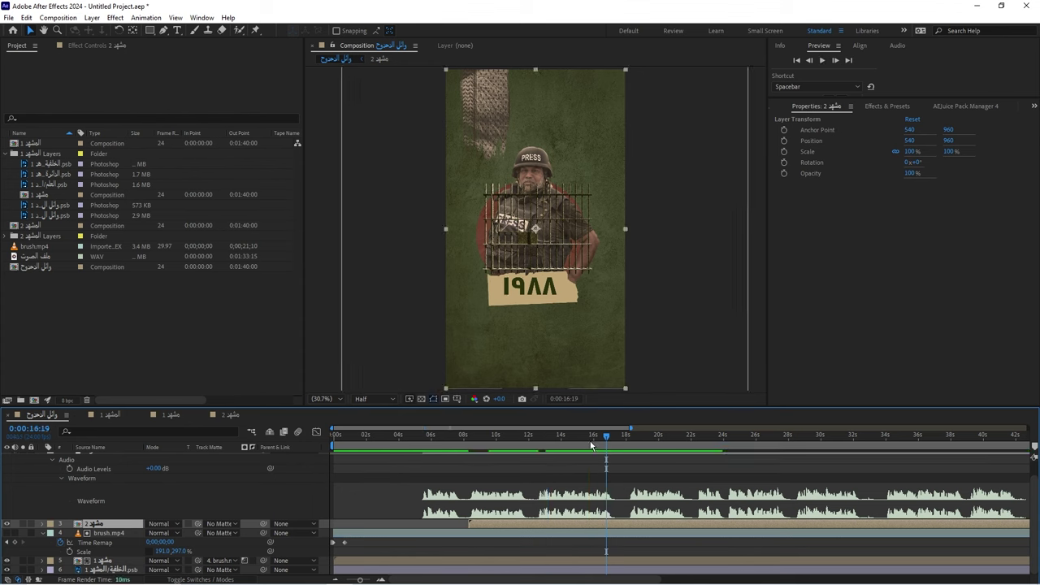
drag(591, 444, 589, 452)
key(space)
click(578, 437)
double_click(560, 525)
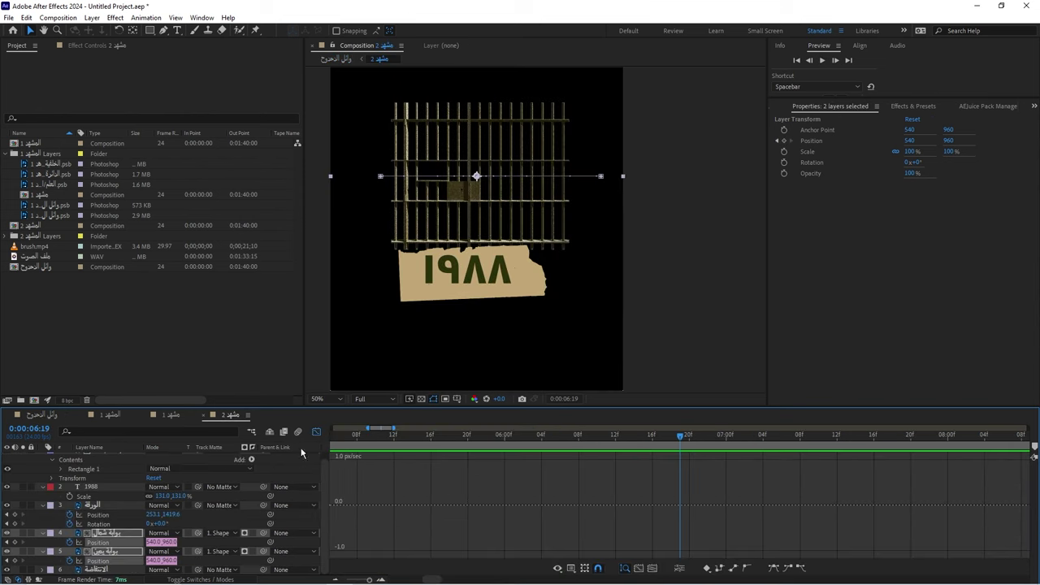
Back in layer-bar view, trim the الاضاءة lighting layer to the current time, then undo it
click(317, 432)
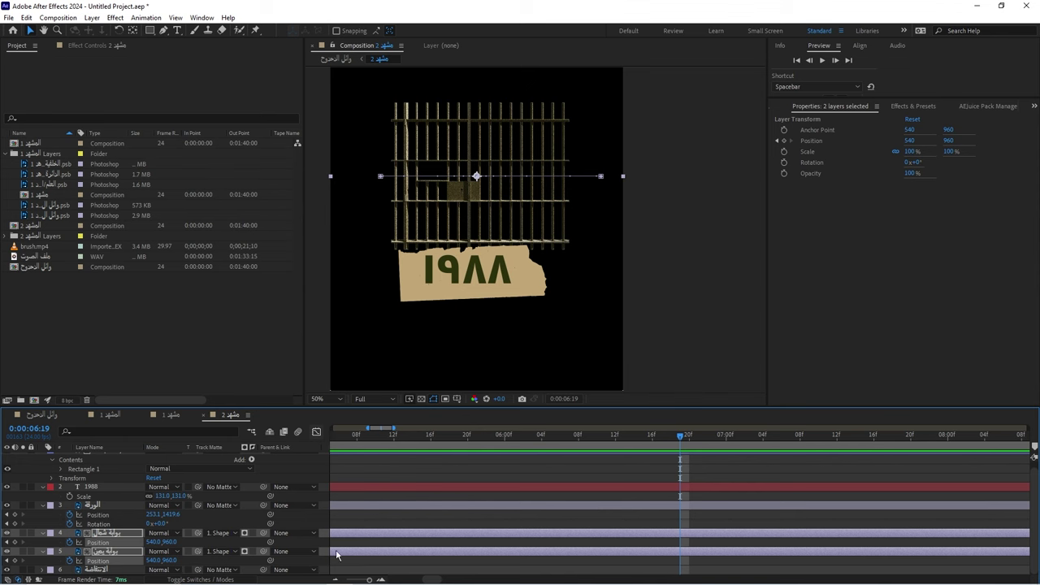
click(113, 571)
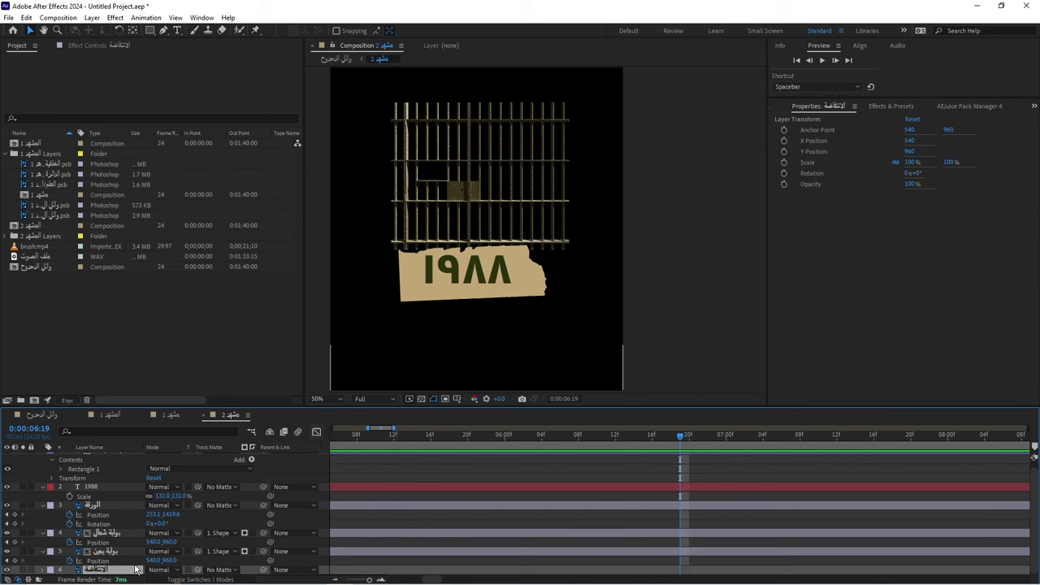
key(bracketleft)
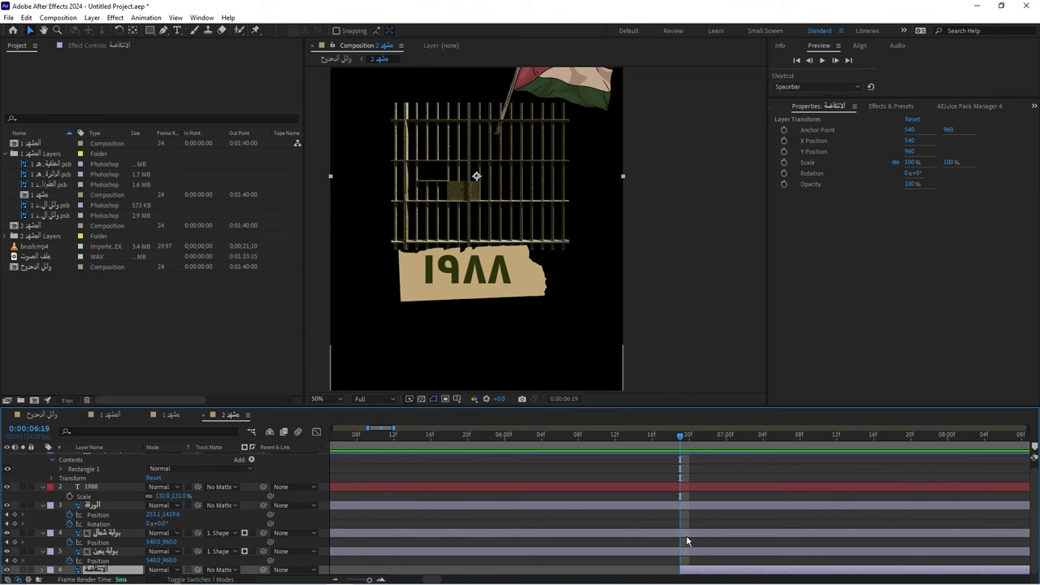
key(ctrl+z)
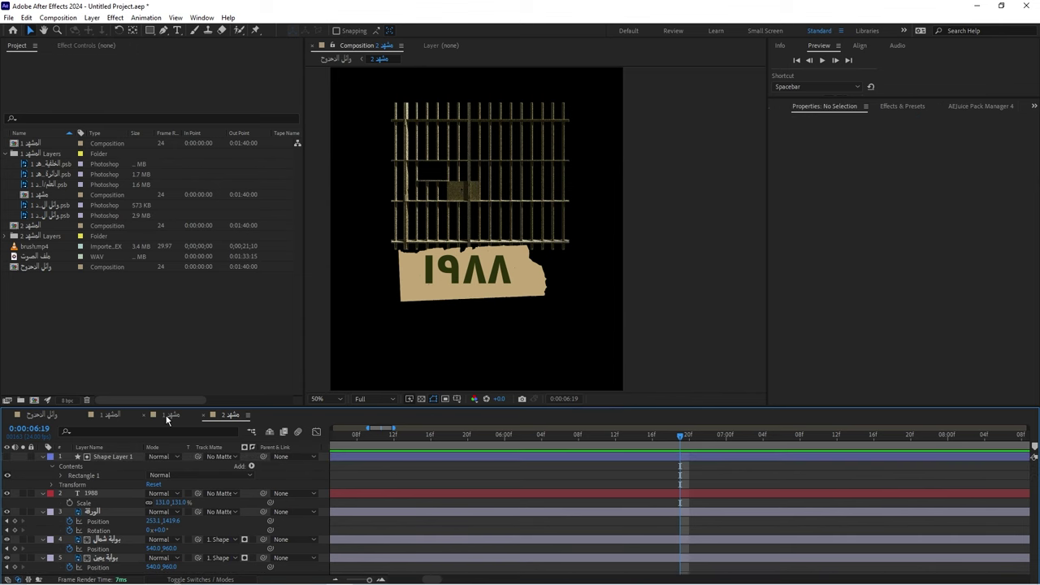
Move layer 2 lower in مشهد 1, return to the main composition, close the extra tab, and go to 15:15
click(168, 415)
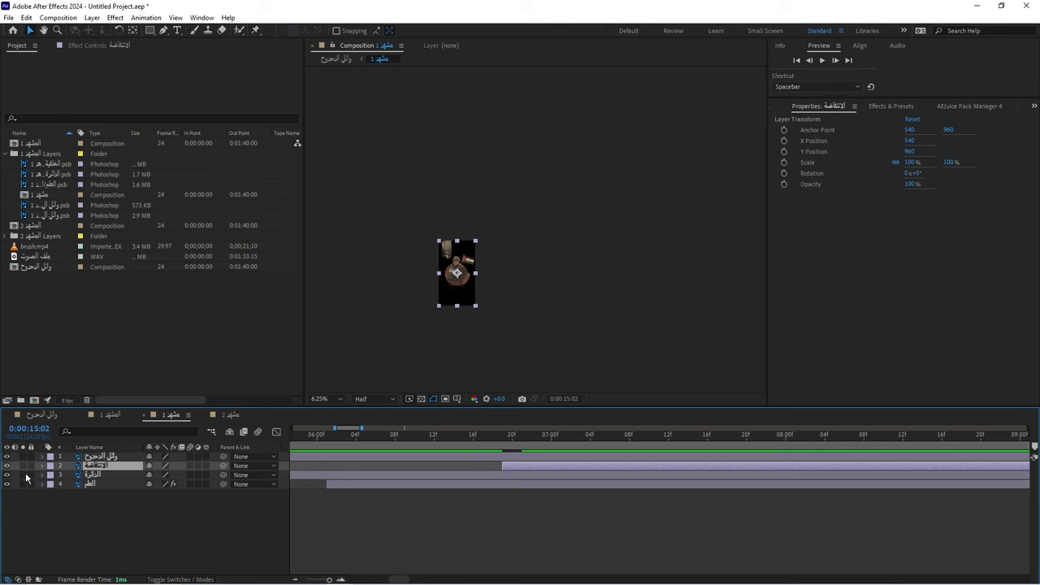
mouse_move(98, 468)
mouse_down()
mouse_move(96, 486)
mouse_move(101, 464)
mouse_up()
click(47, 415)
click(89, 416)
click(589, 438)
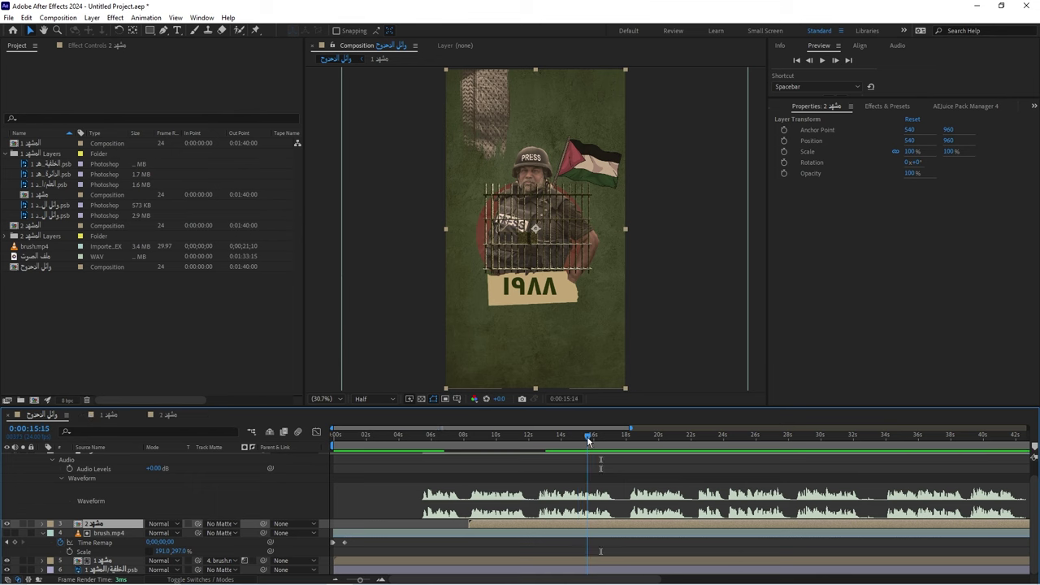
In مشهد 1, trim the flag layer to start at the current time and keyframe its Scale and Rotation
double_click(472, 565)
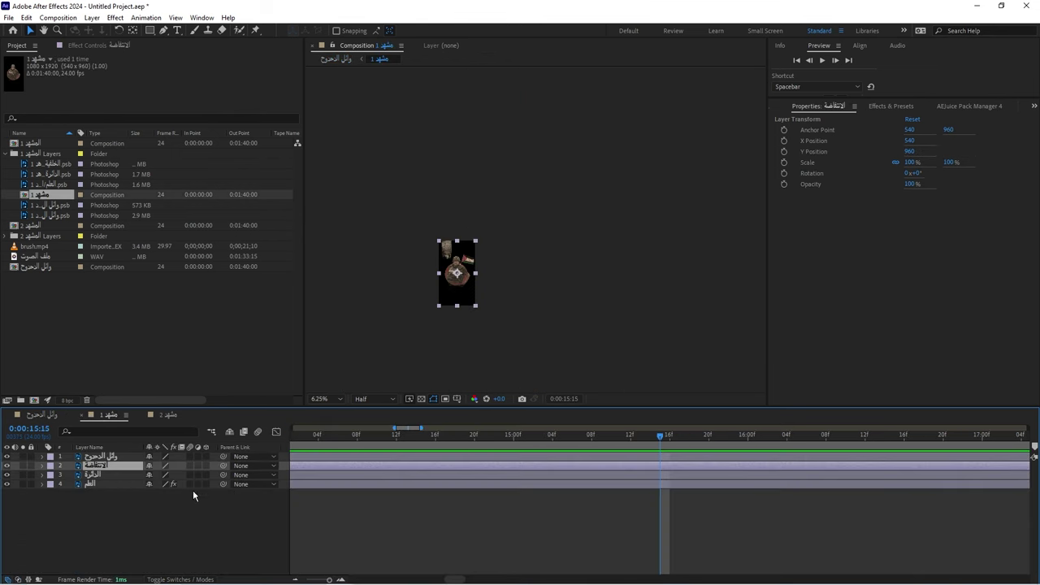
key(alt+bracketleft)
key(period)
key(period)
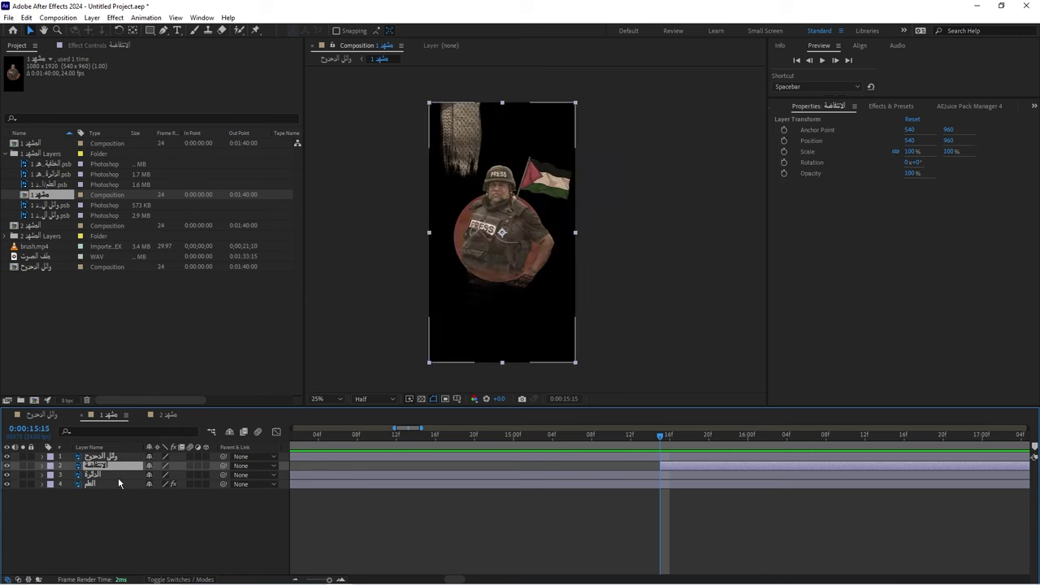
key(s)
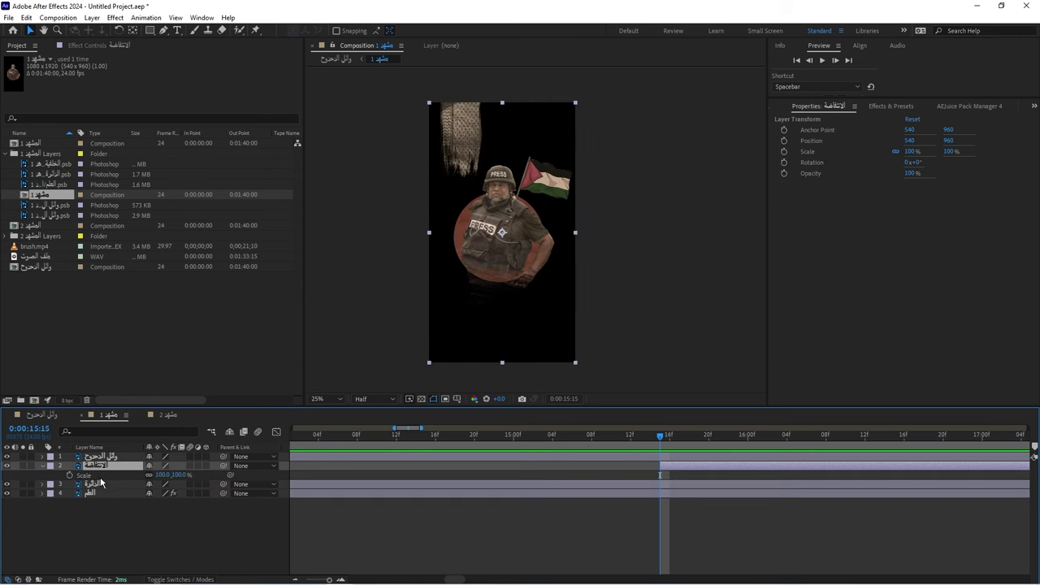
key(shift+r)
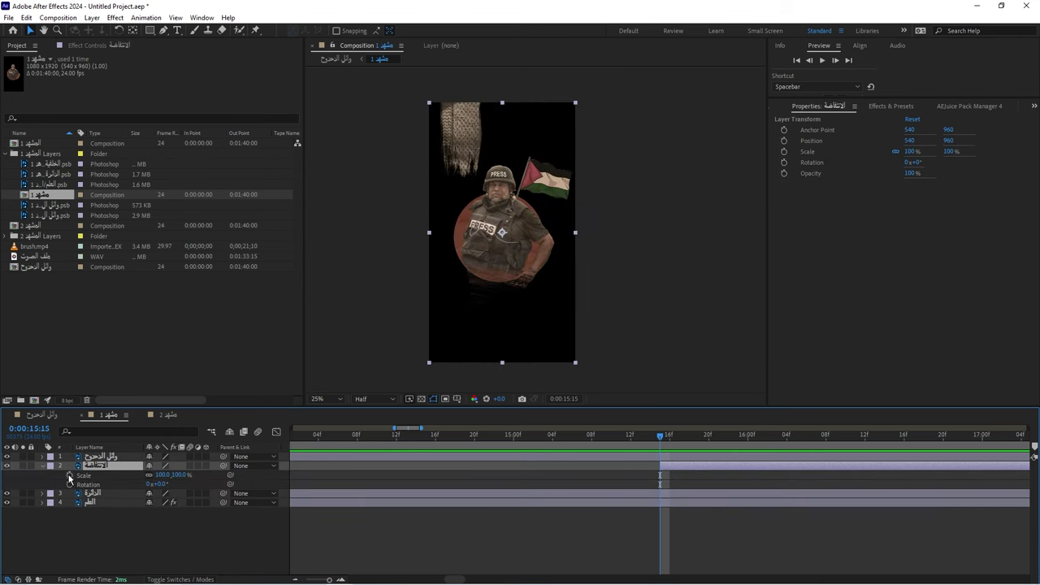
click(69, 474)
click(69, 485)
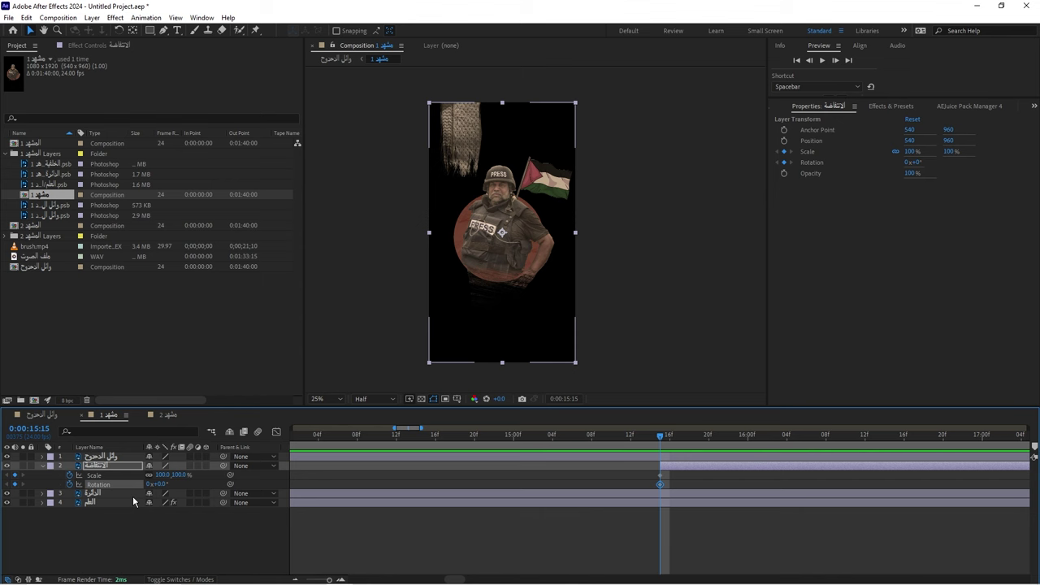
Ten frames later set Rotation -16° and Scale 39%, then time-reverse the keyframes
key(shift+Page_Down)
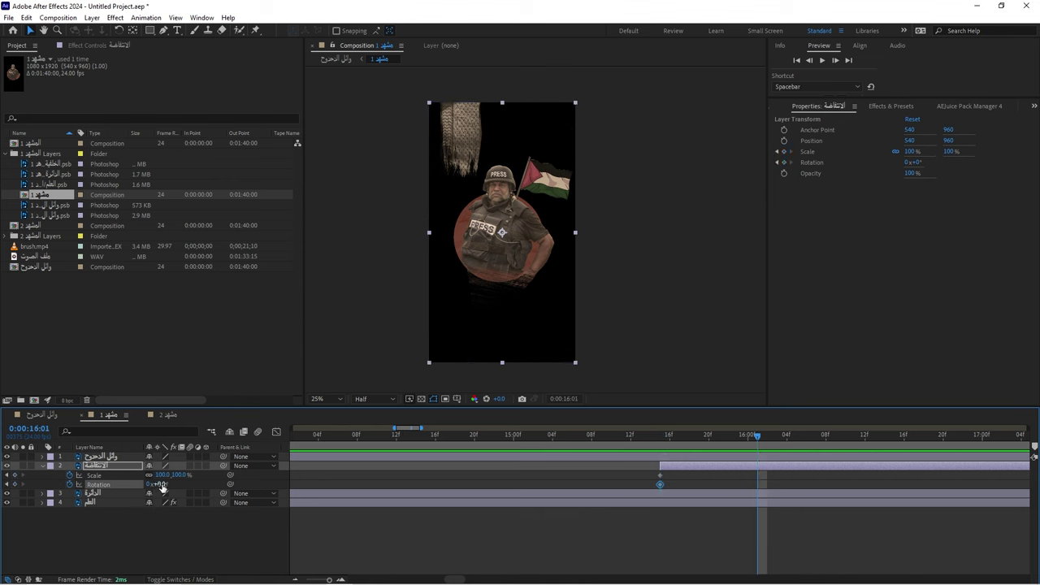
drag(162, 484, 156, 486)
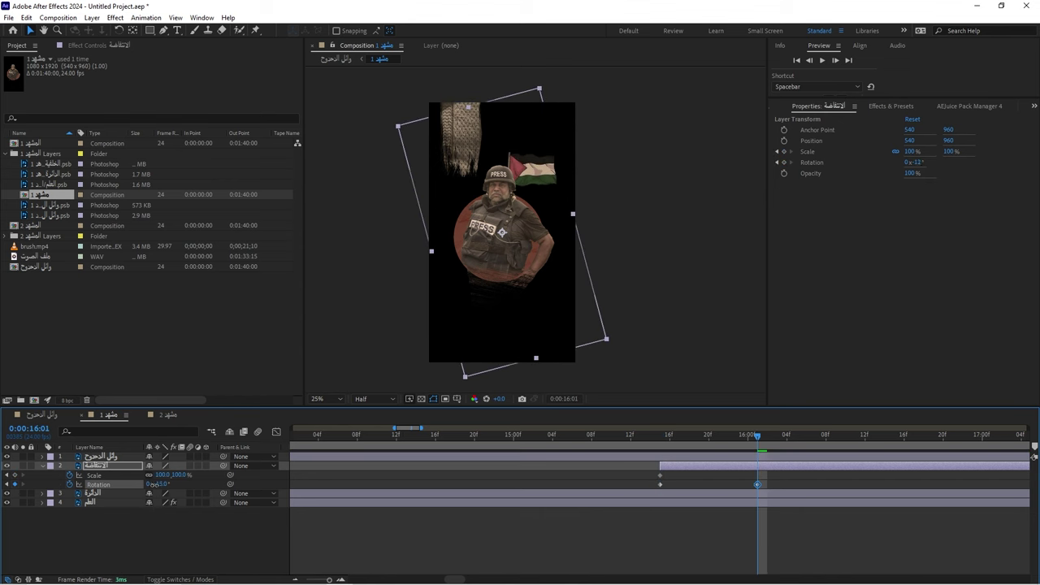
drag(159, 474, 131, 479)
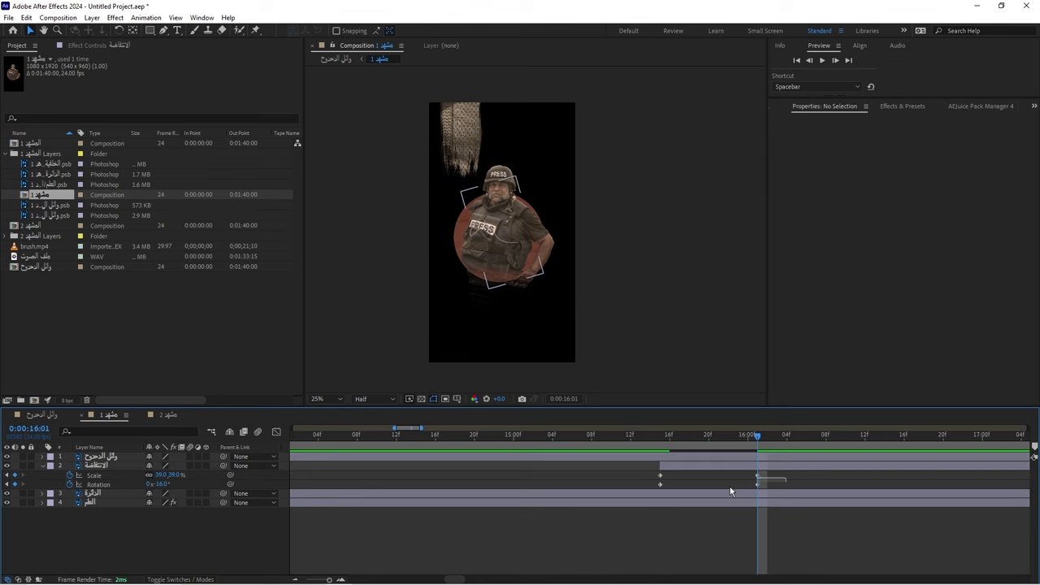
drag(811, 486, 650, 471)
right_click(758, 485)
mouse_move(829, 486)
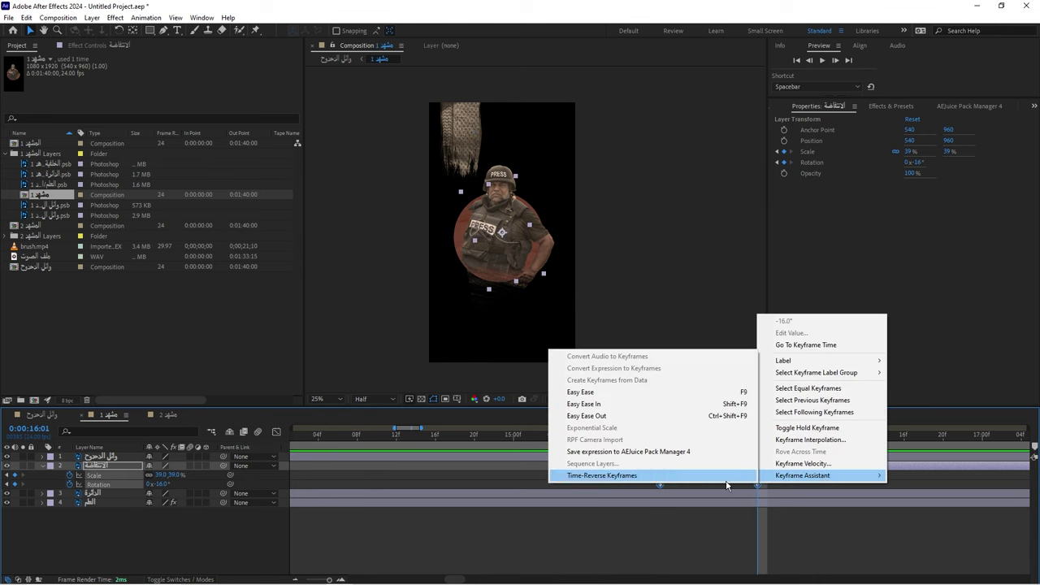
click(642, 480)
Preview the flag pop-in, try easing its end keyframes in the Graph Editor, undo, and replay
key(space)
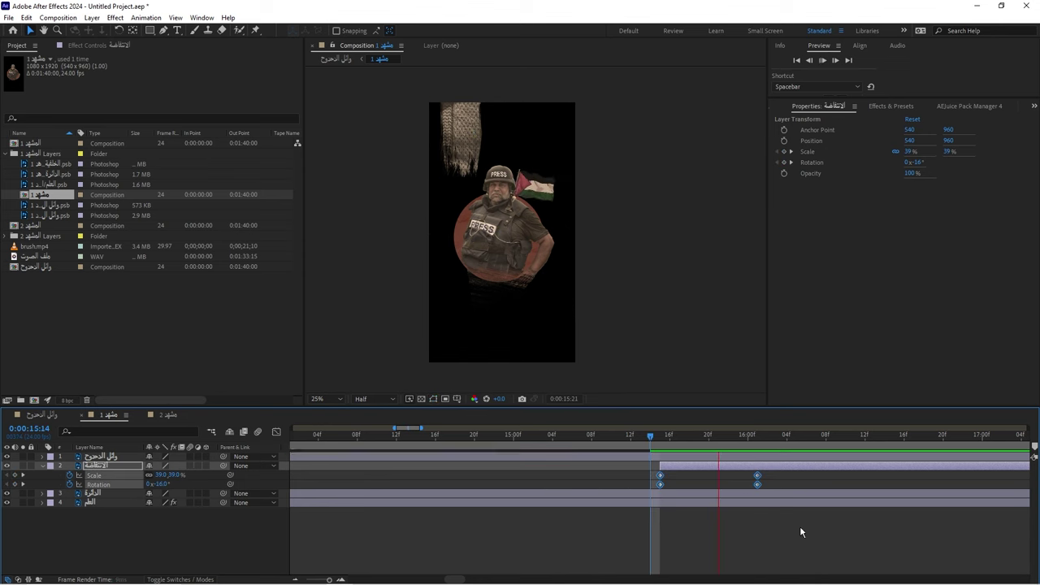
key(space)
key(space)
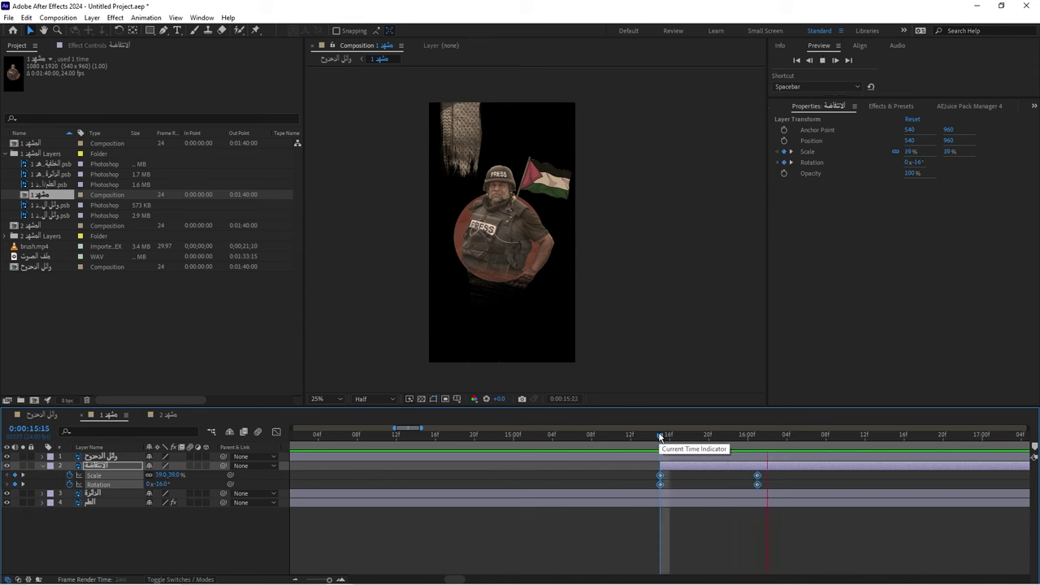
click(660, 435)
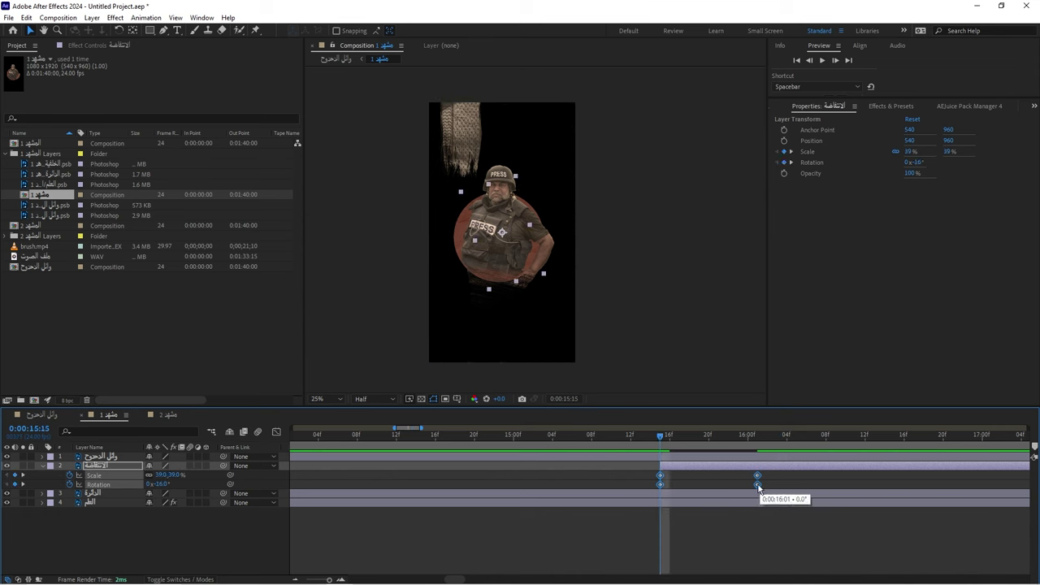
click(276, 431)
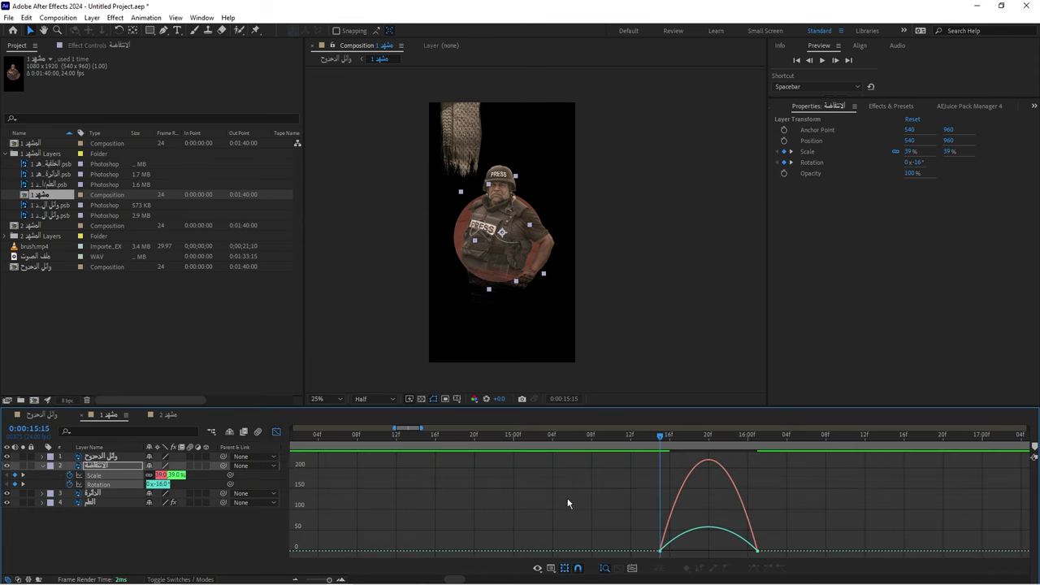
drag(778, 535, 720, 549)
key(space)
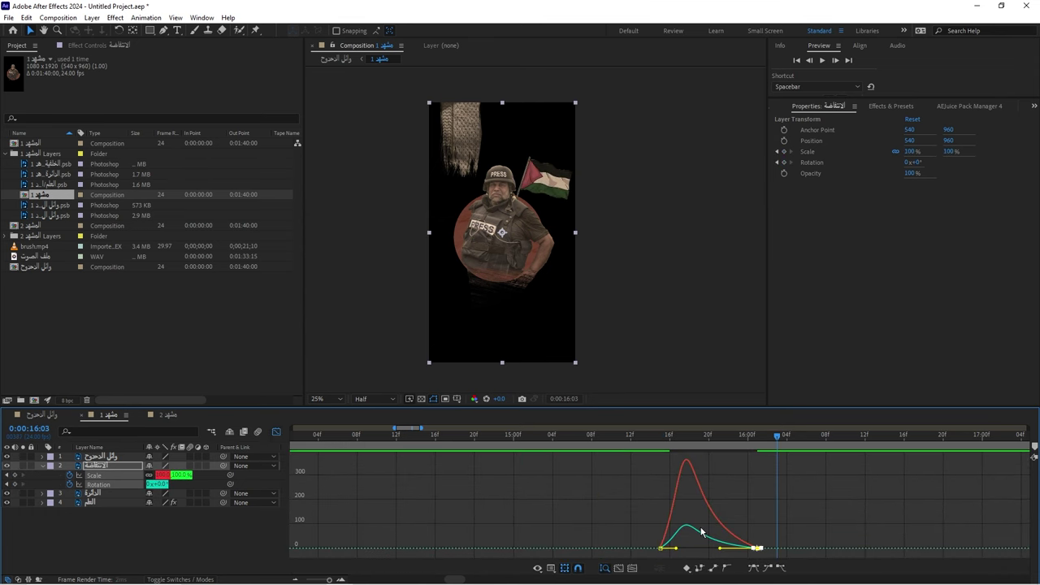
key(ctrl+z)
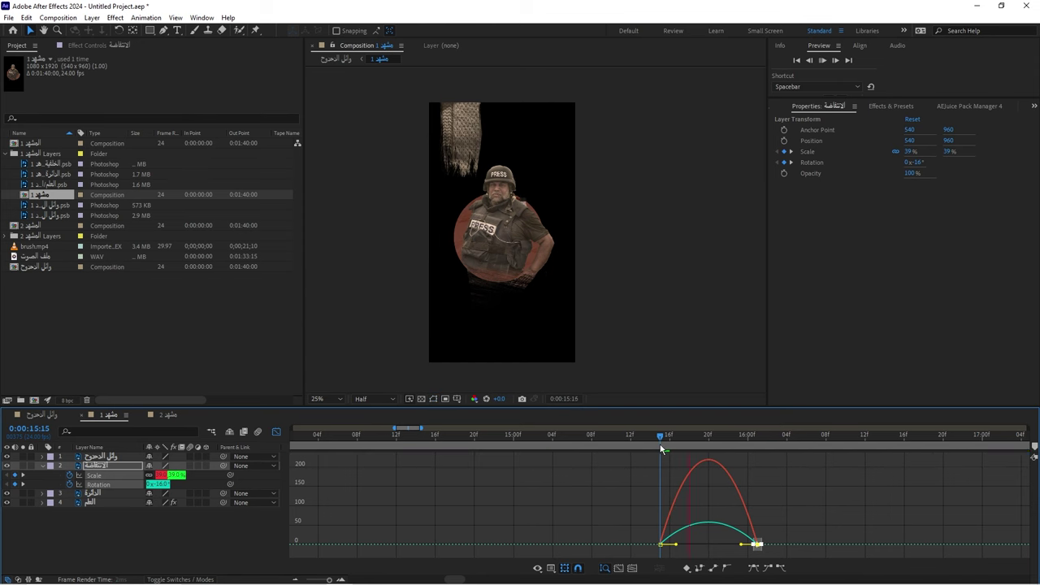
key(space)
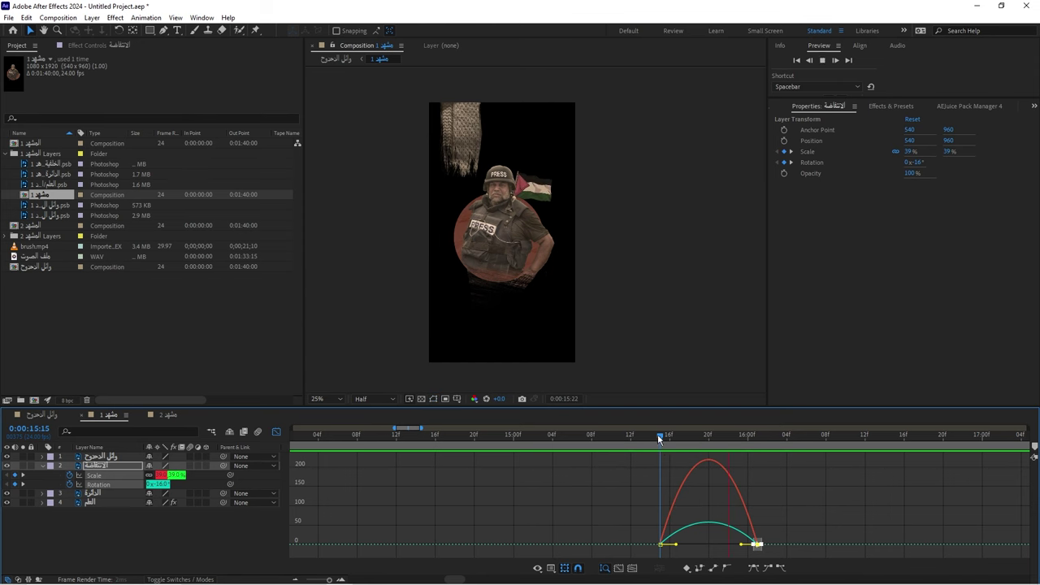
key(space)
key(space)
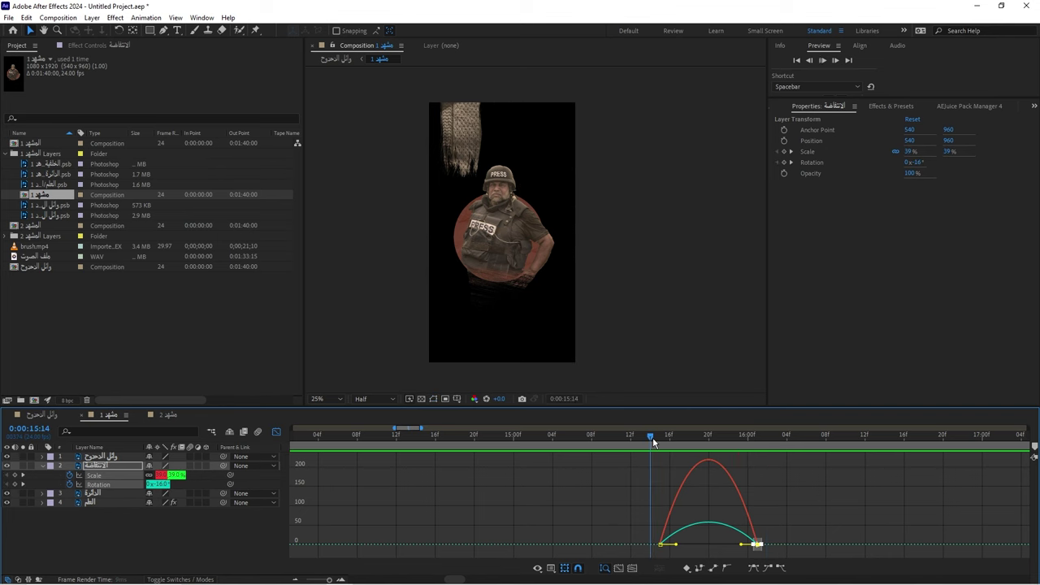
key(space)
click(34, 415)
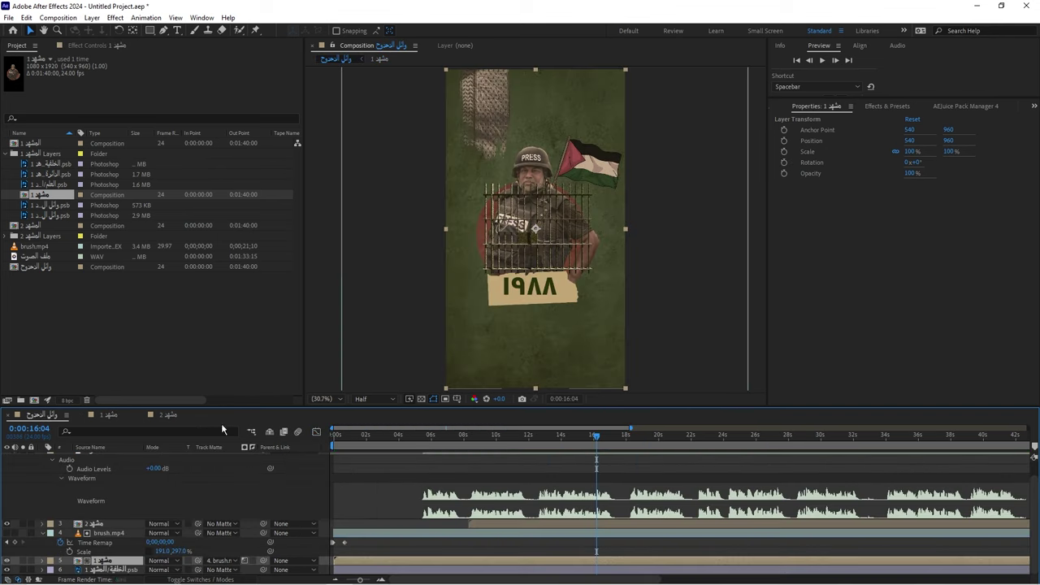
click(528, 435)
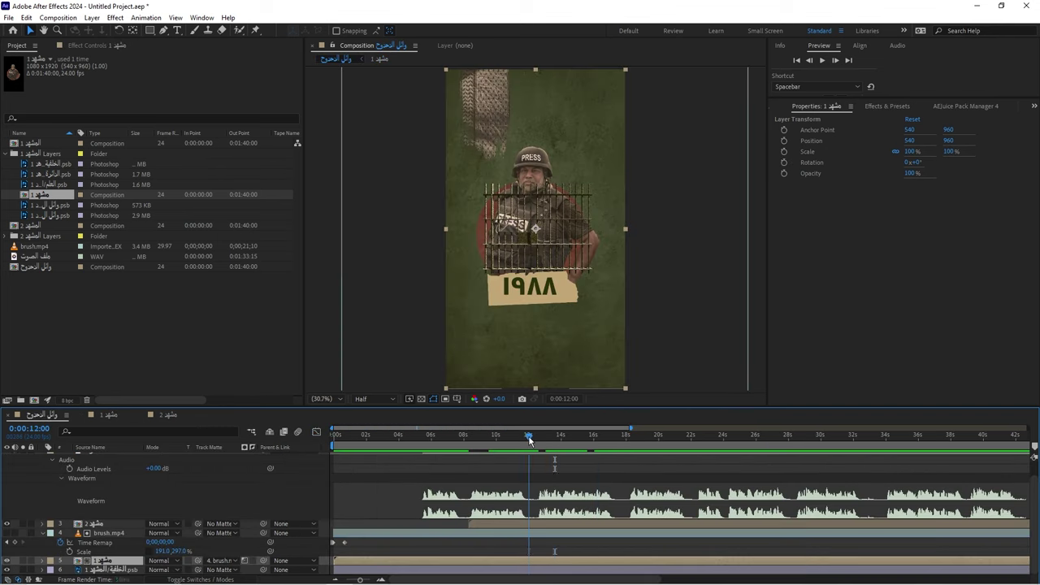
key(space)
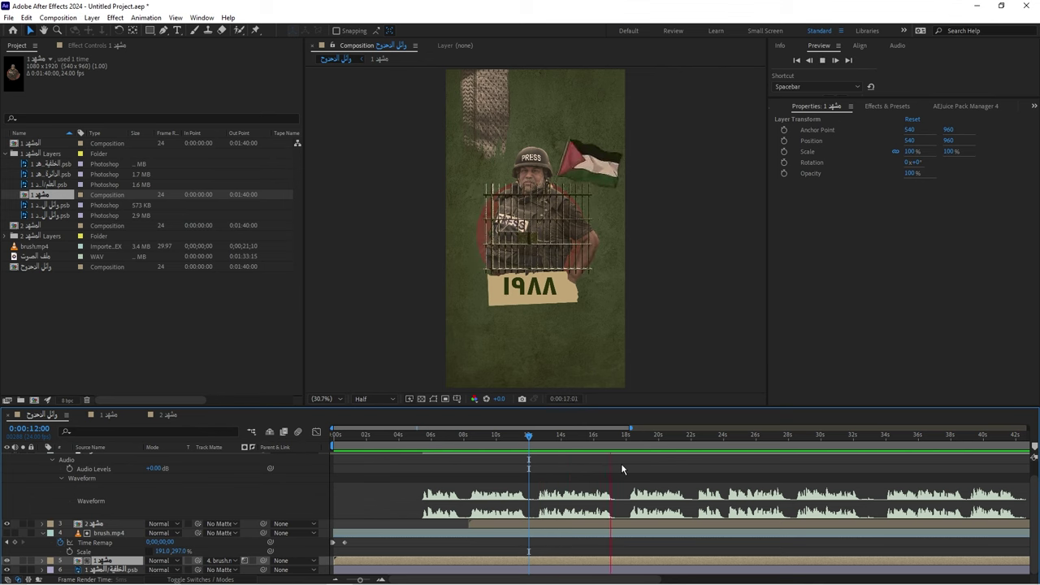
key(space)
key(space)
key(space)
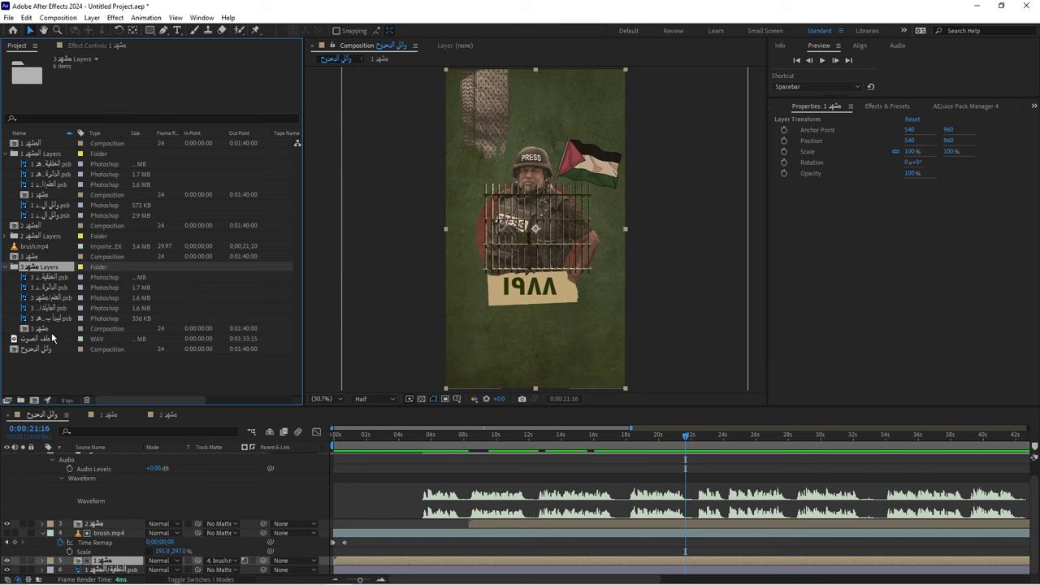
Drag the مشهد 3 composition from the Project panel into the main timeline and move to about 18 seconds
click(42, 329)
drag(42, 329, 132, 504)
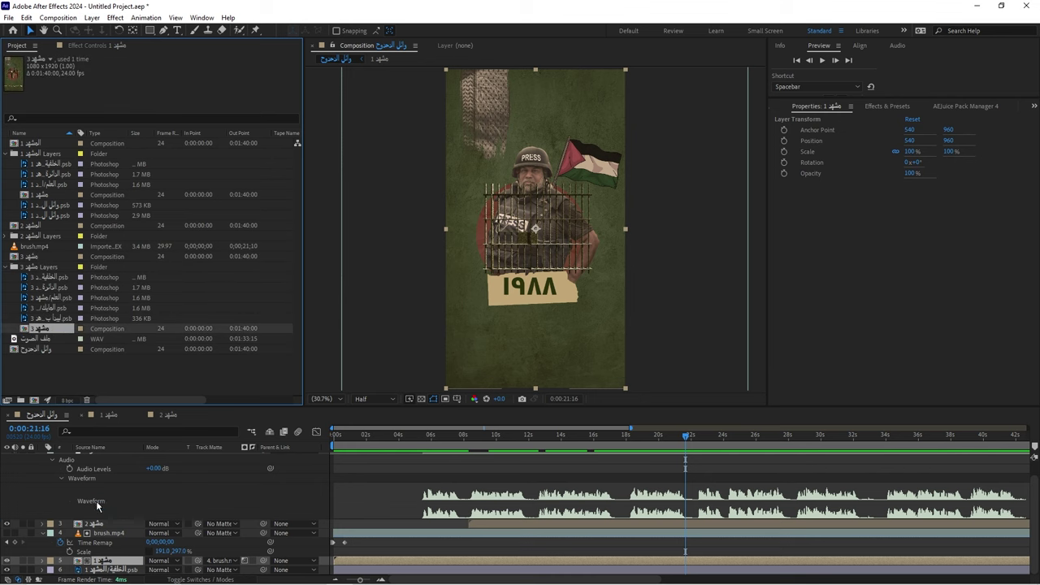
click(631, 446)
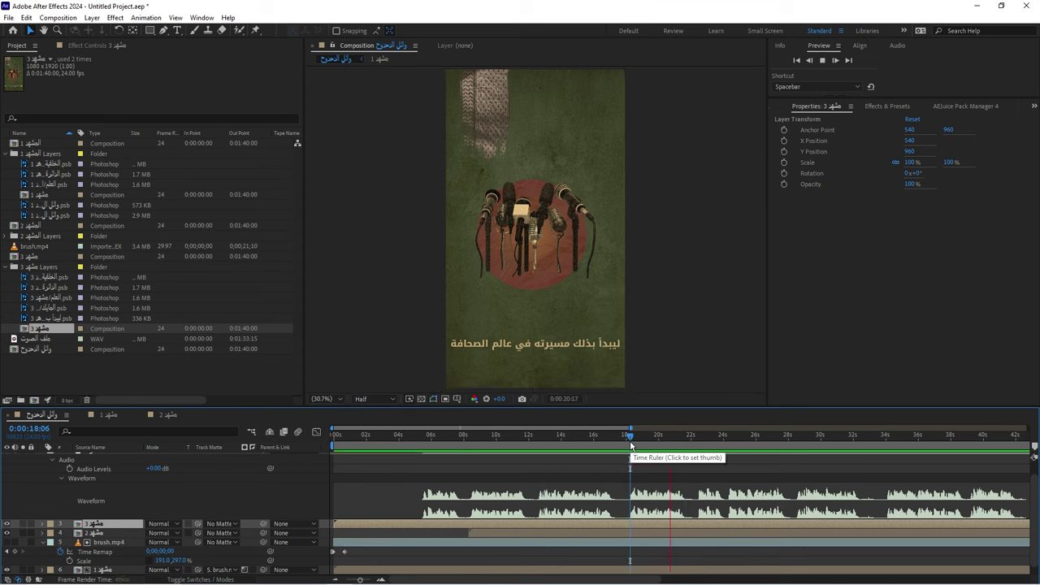
Trim the مشهد 3 layer to start at exactly 18 seconds and open its composition
click(626, 447)
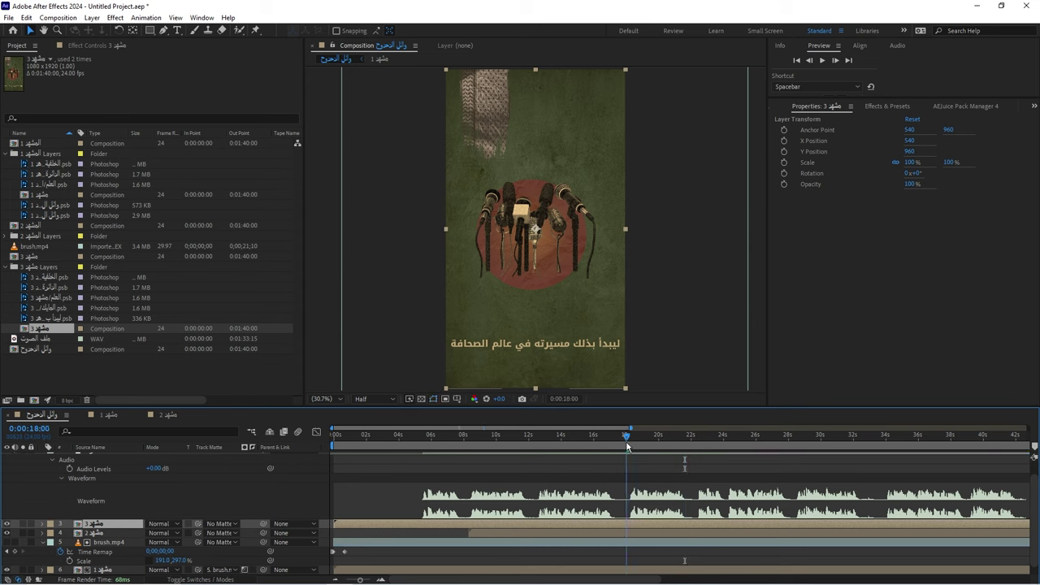
key(alt+bracketleft)
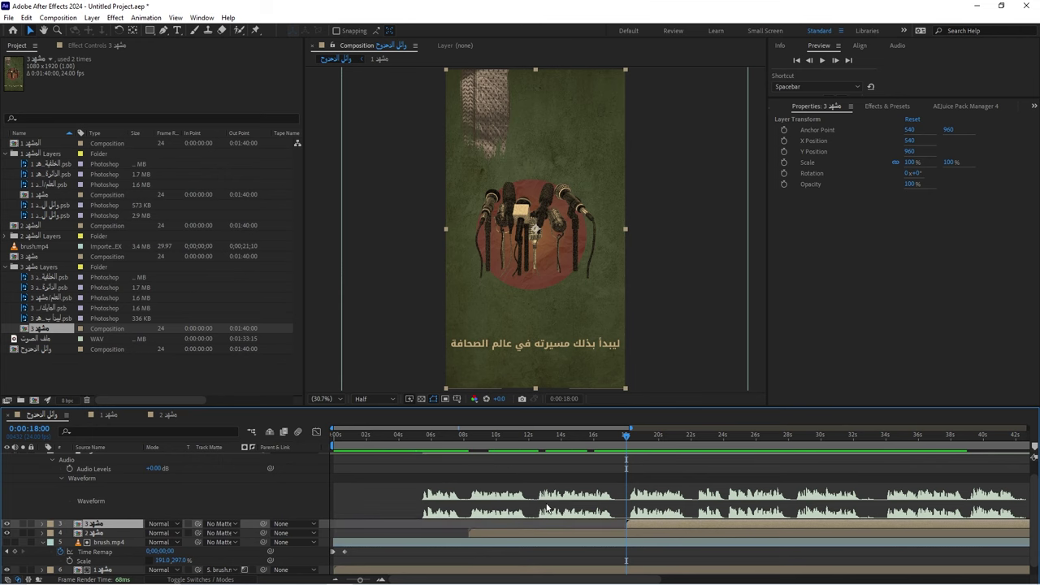
double_click(642, 525)
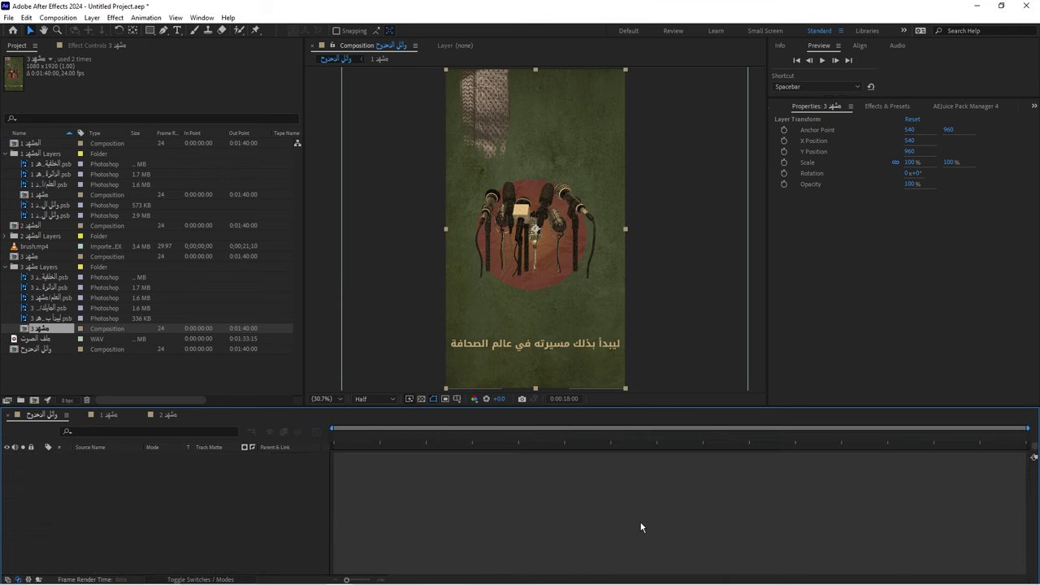
Delete the green background, caption text, scarf image and red circle layers from مشهد 3
click(112, 495)
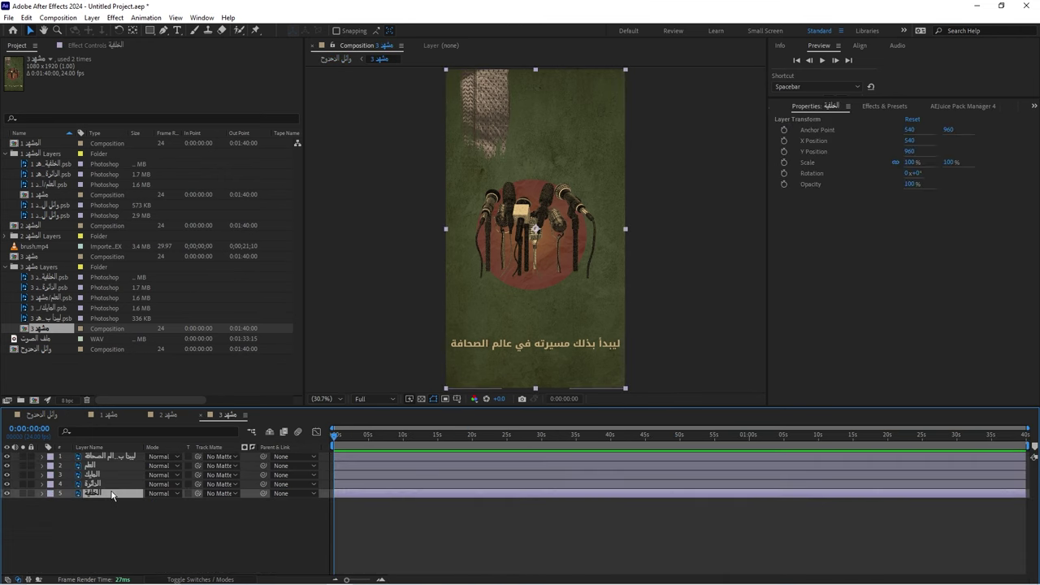
key(Delete)
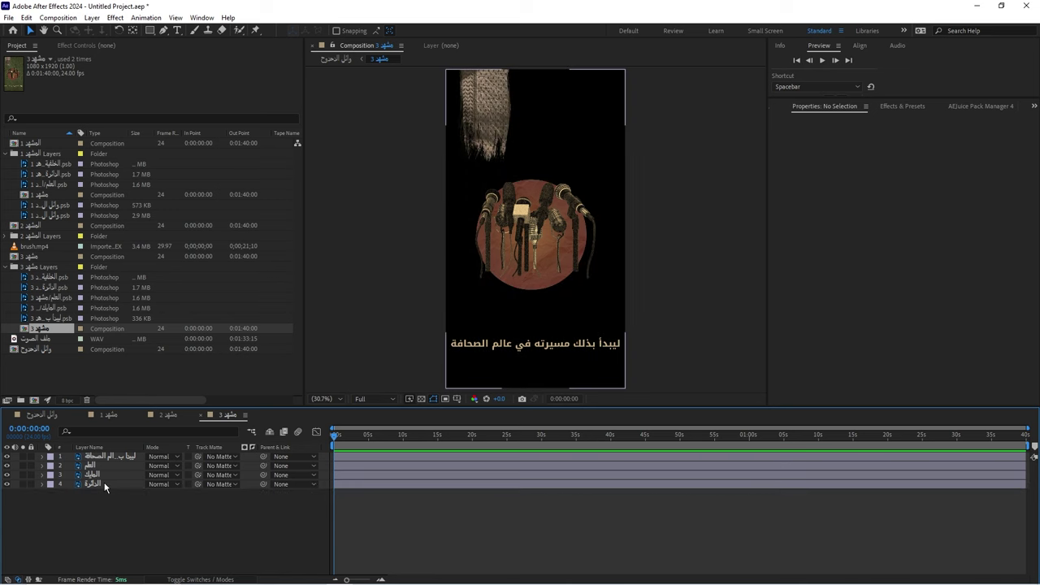
click(107, 483)
click(111, 455)
key(Delete)
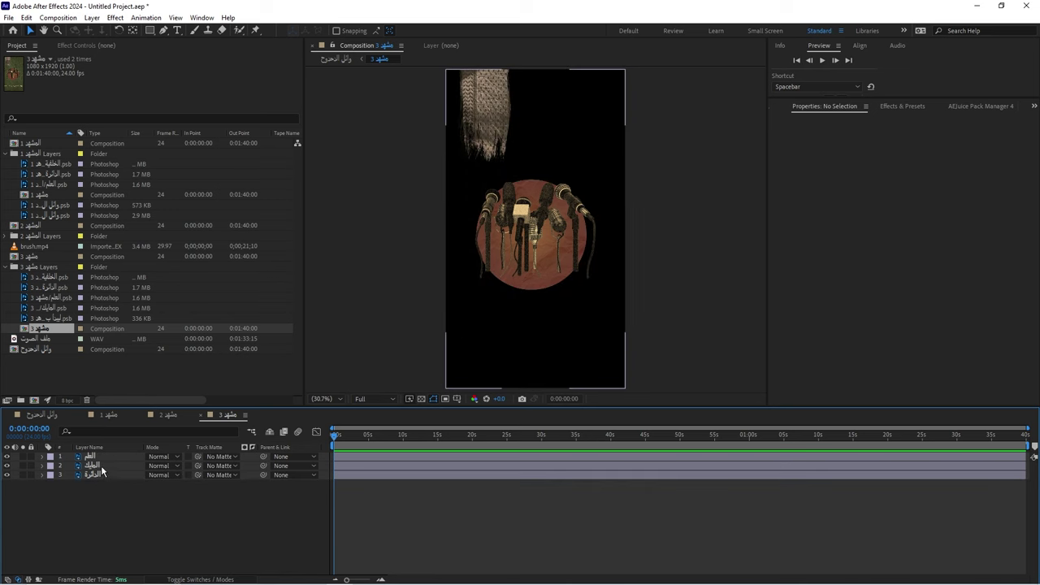
click(98, 457)
key(Delete)
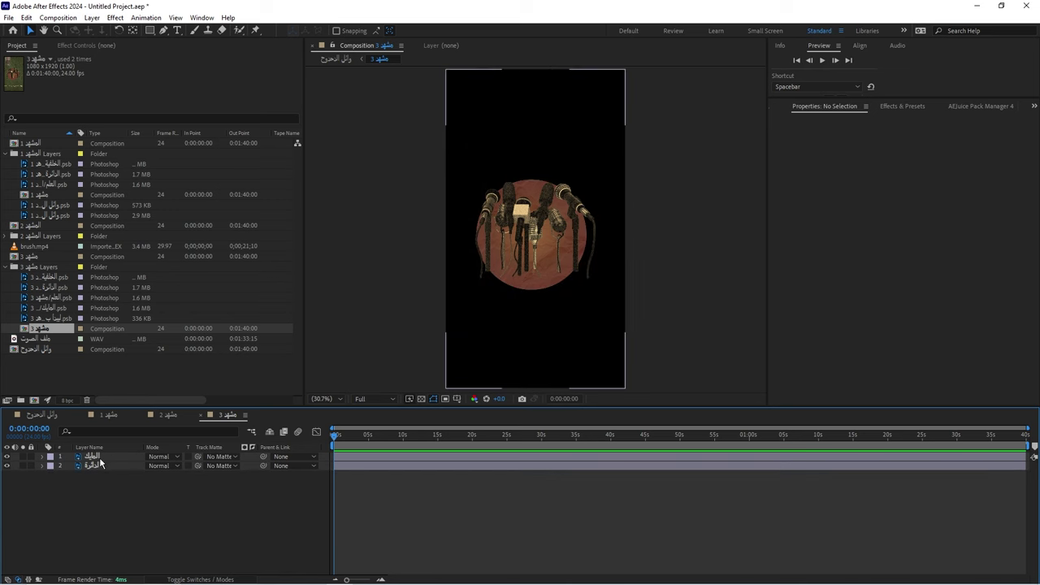
click(95, 466)
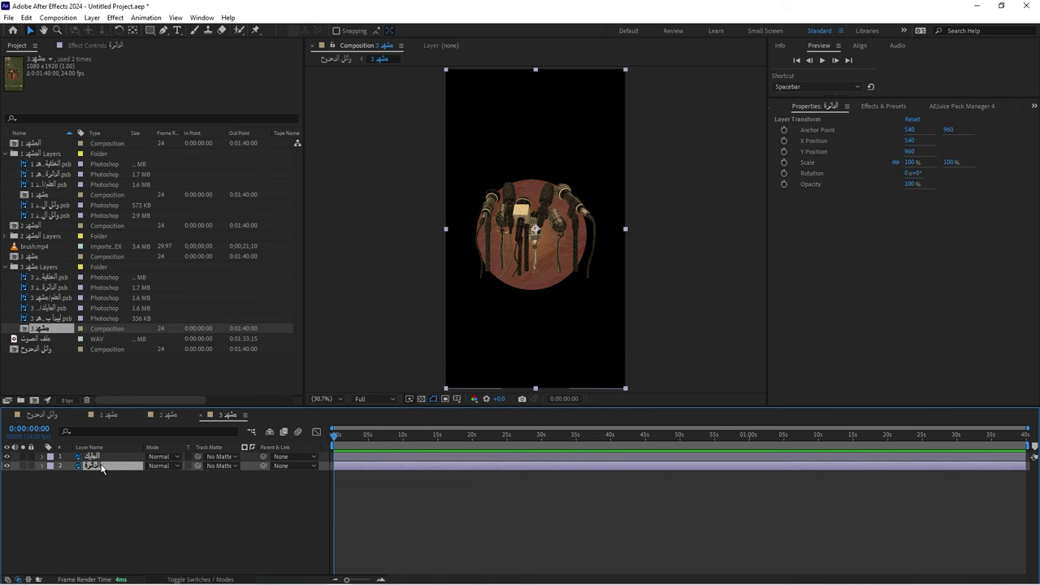
key(Delete)
Split the circle and flag layers in مشهد 1 at 18 seconds and delete the unused parts
click(40, 414)
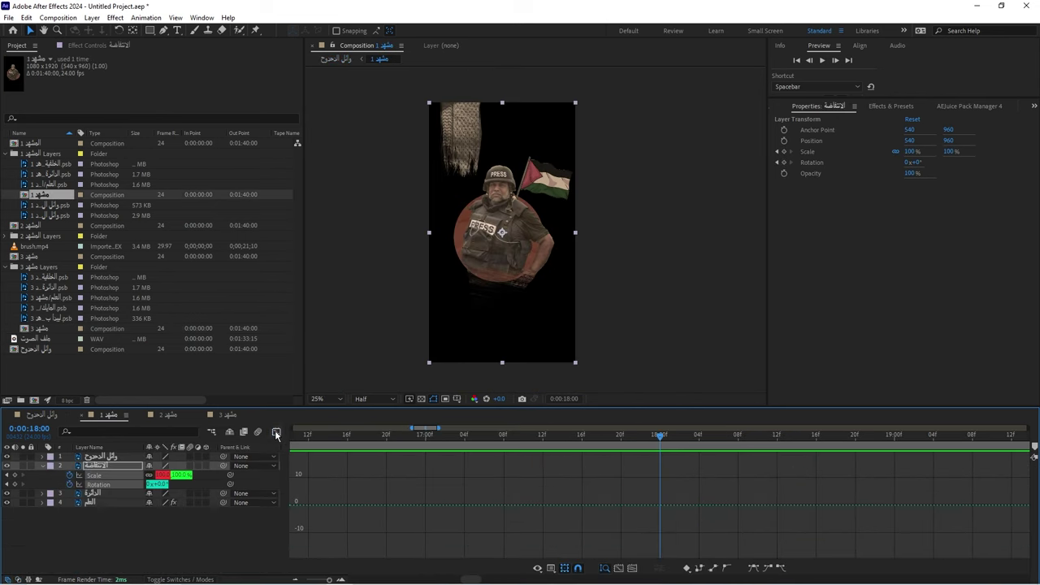
click(276, 431)
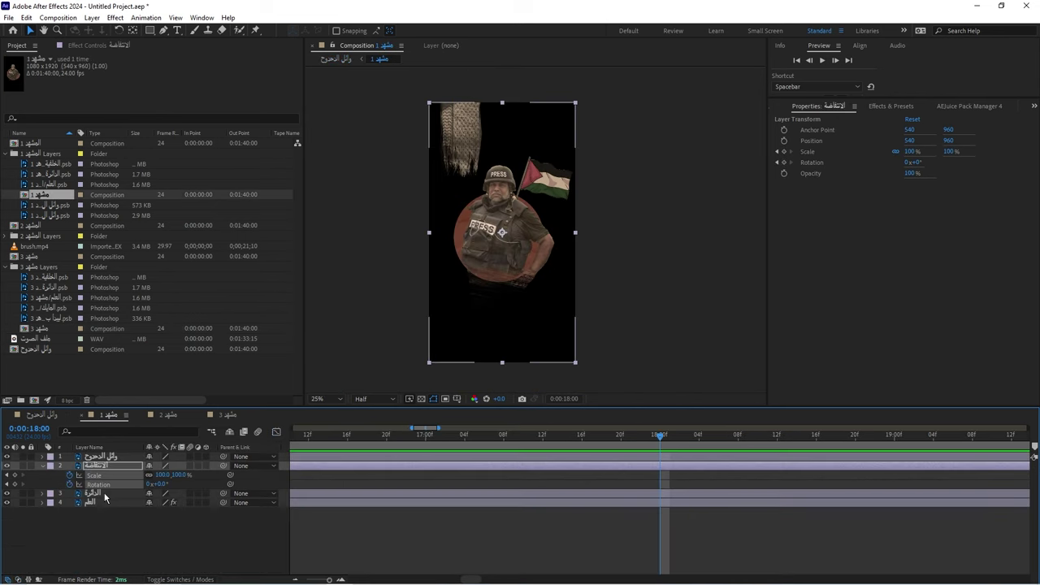
click(105, 494)
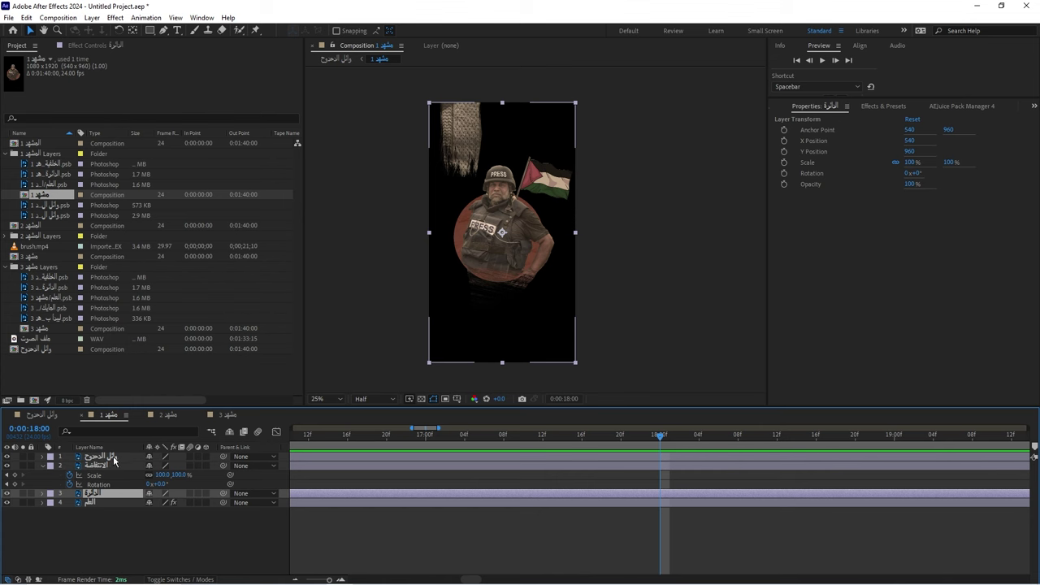
shift+click(104, 502)
key(ctrl+shift+d)
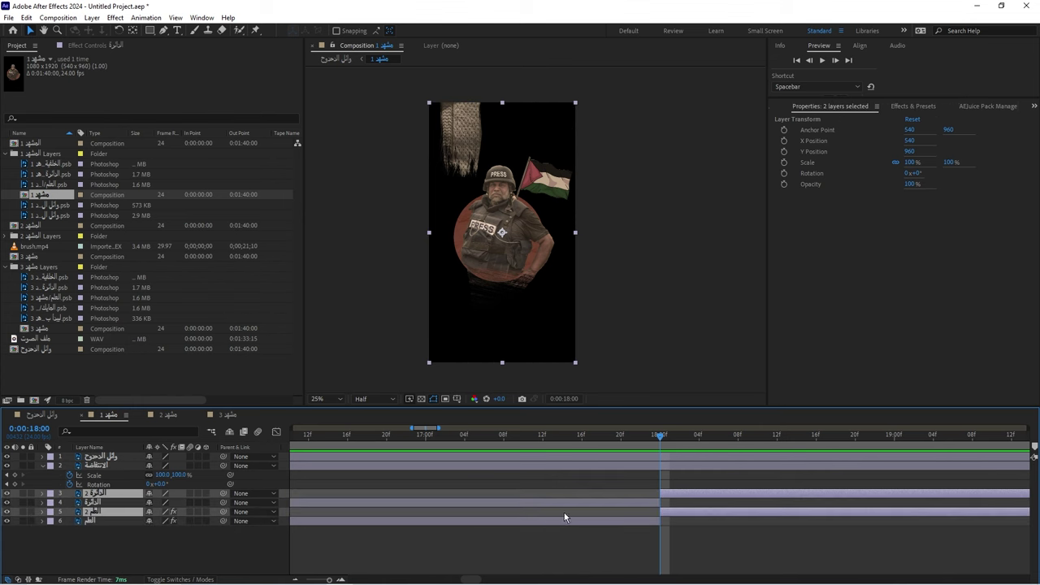
key(Delete)
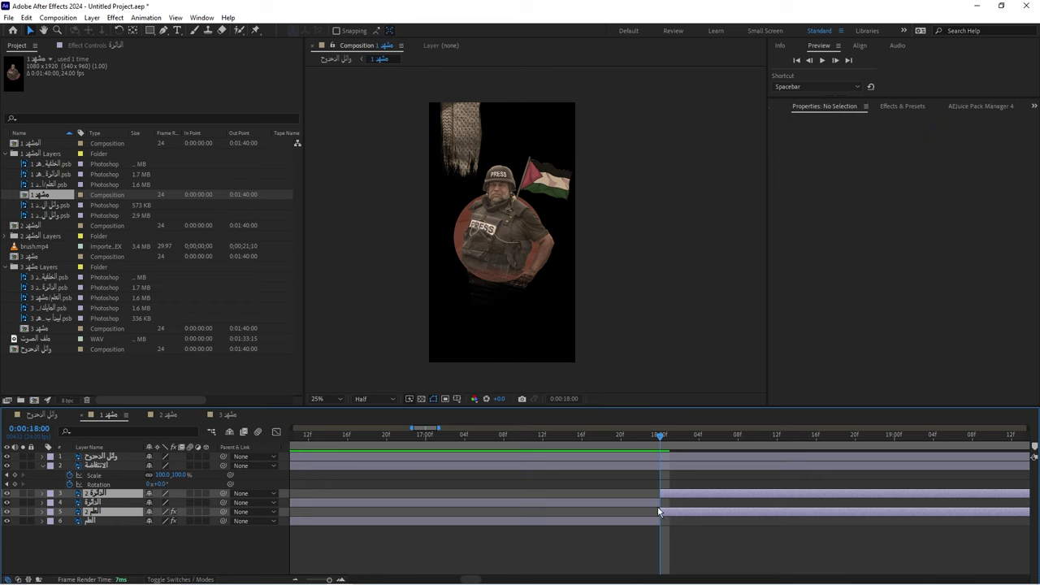
click(37, 417)
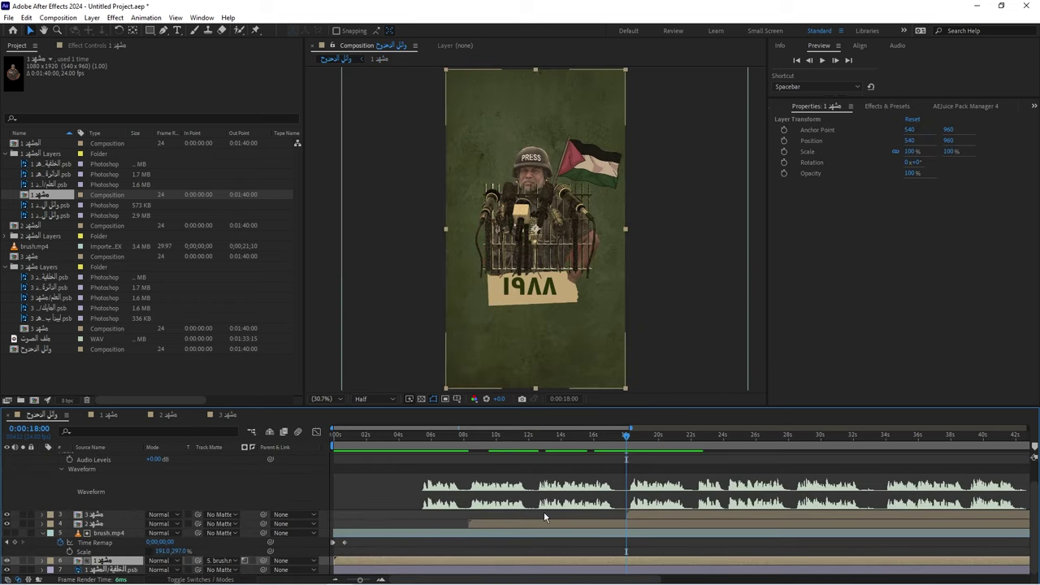
Move the two selected layers down one level with Ctrl+[ and preview the result
scroll(585, 528, down, 1)
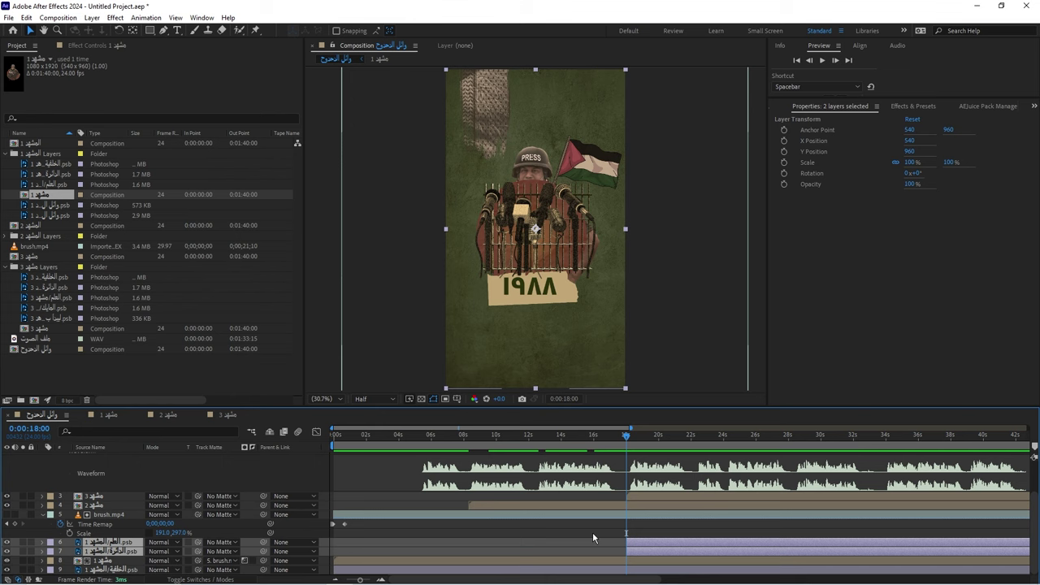
key(ctrl+bracketleft)
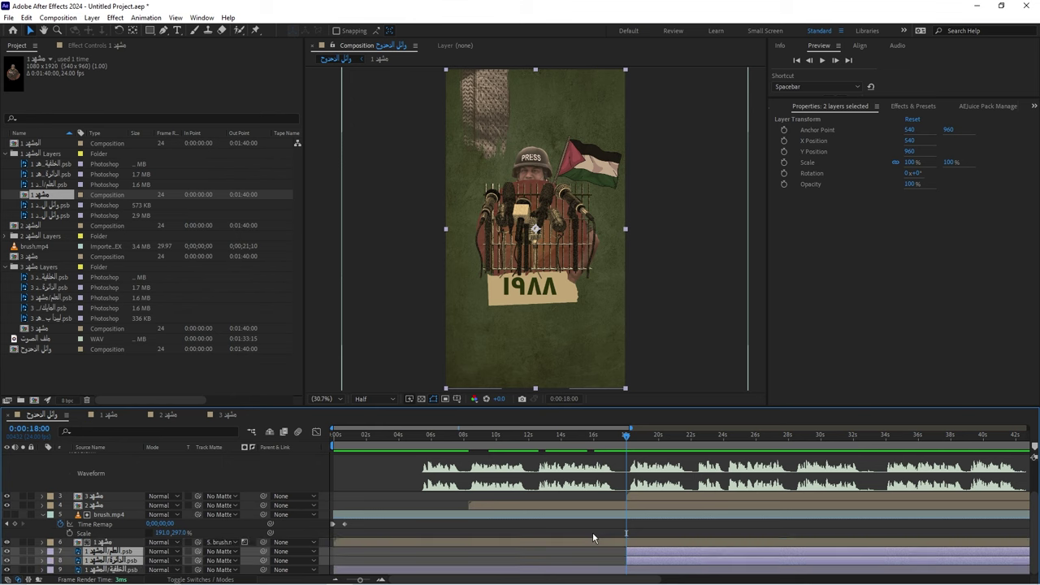
key(space)
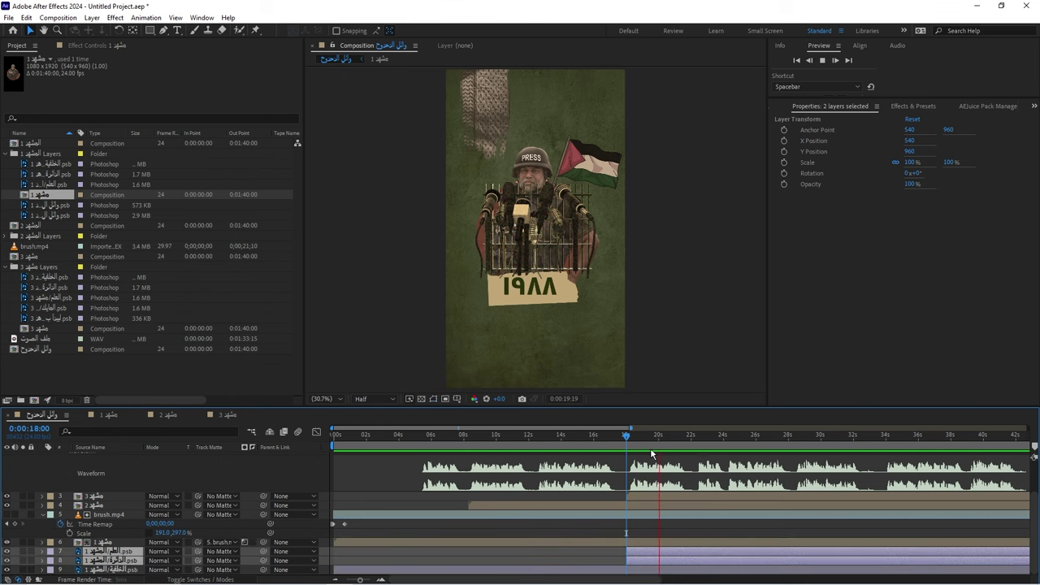
key(space)
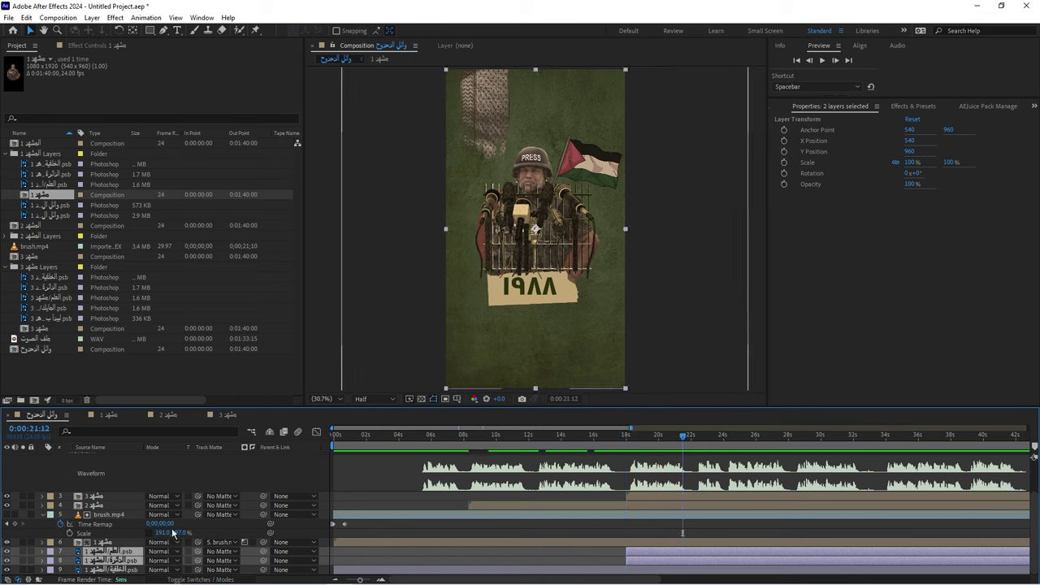
Drag the scene 2 and scene 3 layers below brush.mp4 and return to 0:00:17:20
click(106, 505)
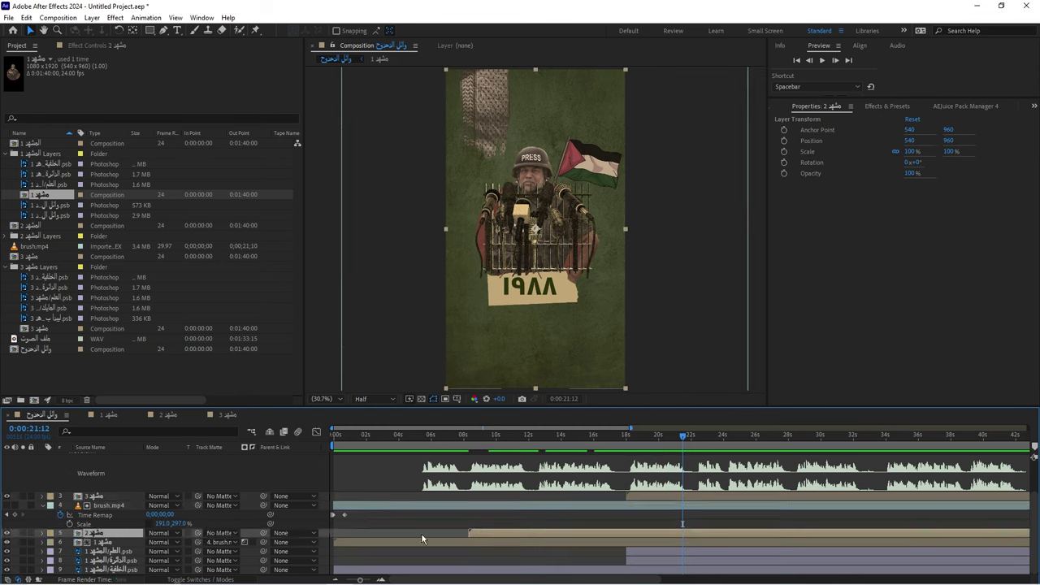
drag(113, 537, 584, 507)
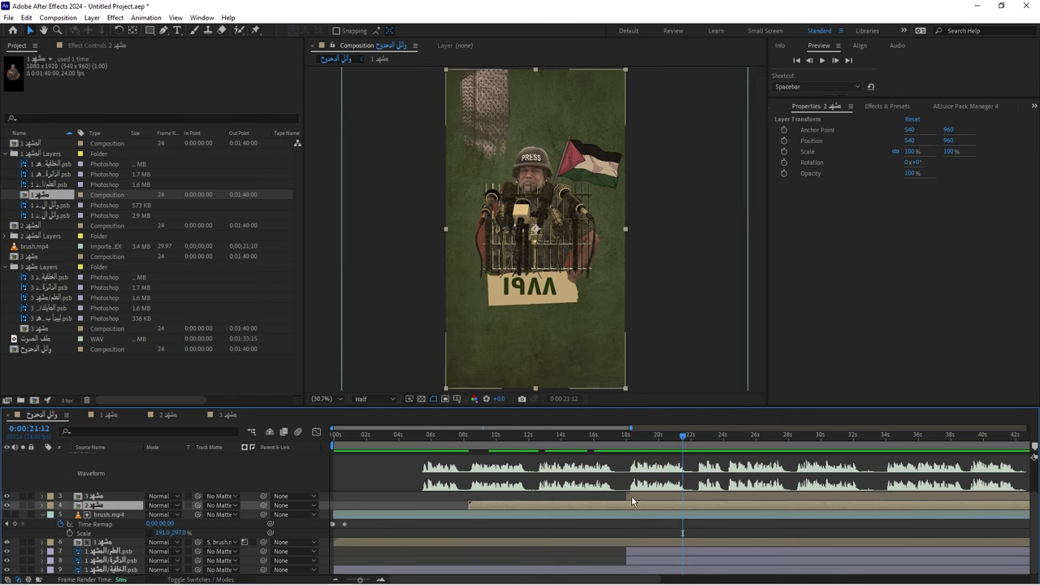
shift+click(630, 496)
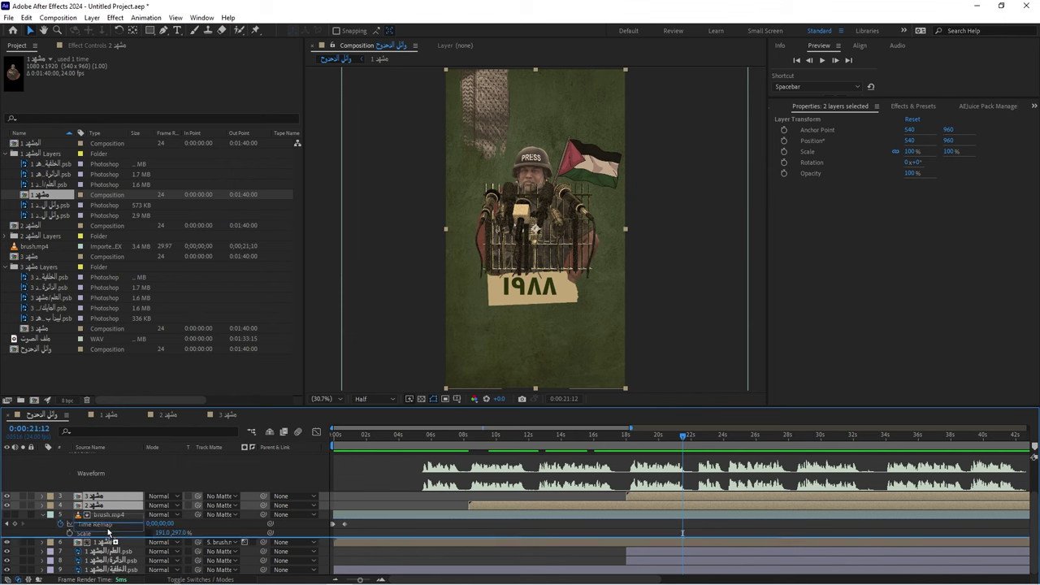
drag(107, 510, 109, 537)
click(592, 558)
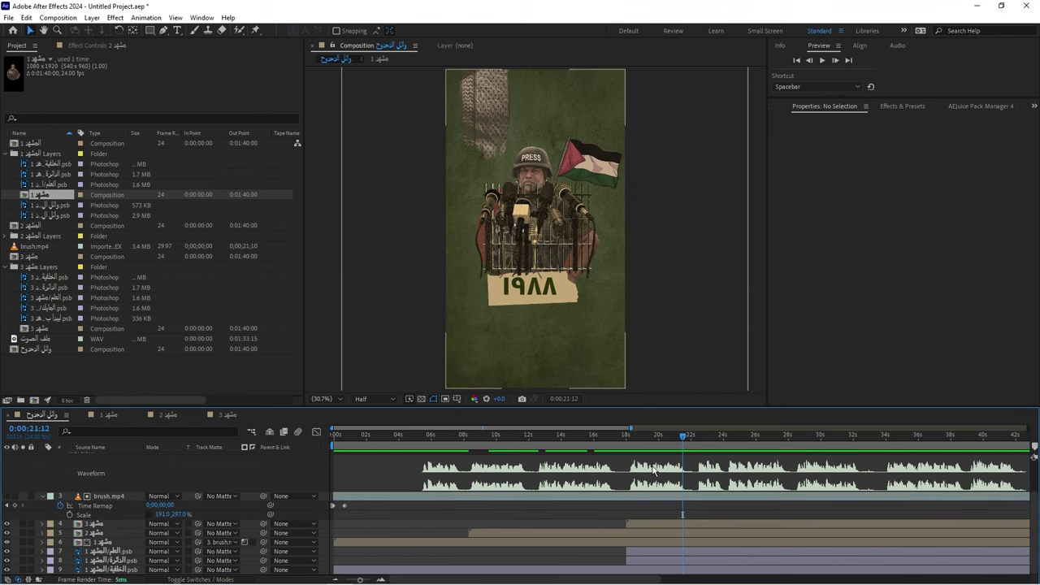
click(624, 437)
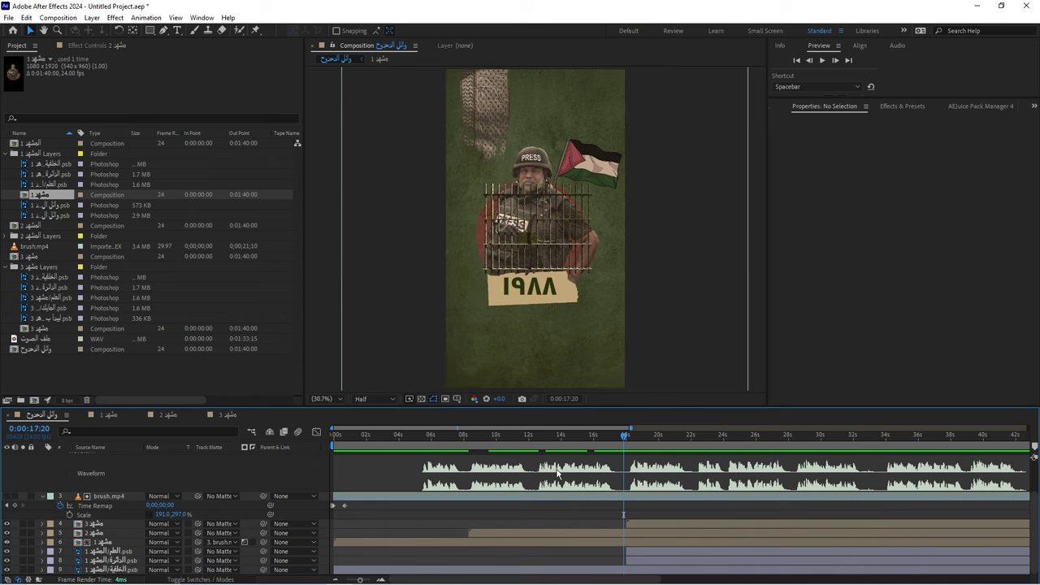
click(150, 30)
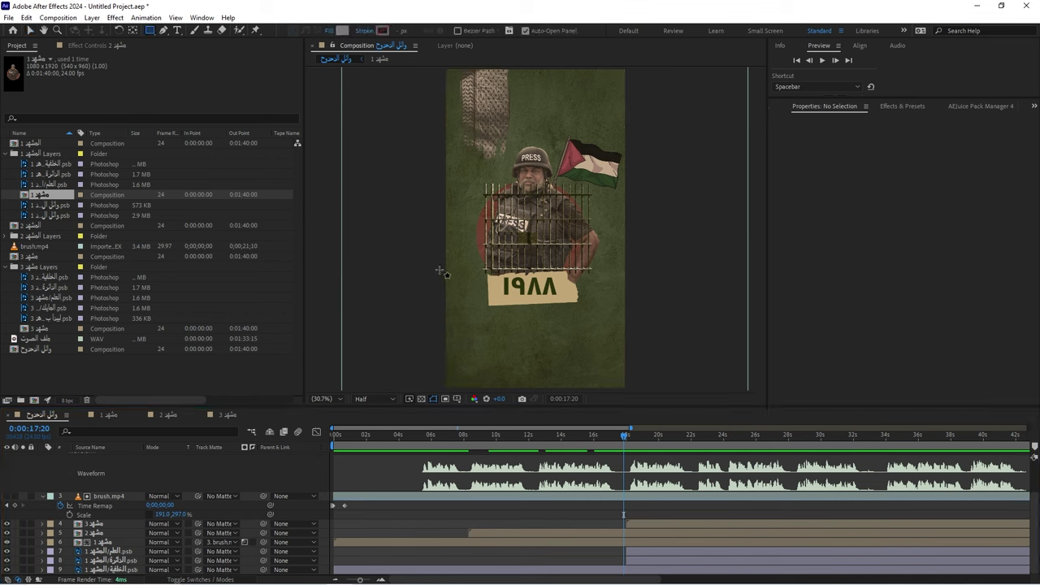
Draw a rectangle across the bottom of the frame with a linear gradient fill, stacked below brush.mp4
drag(441, 311, 637, 395)
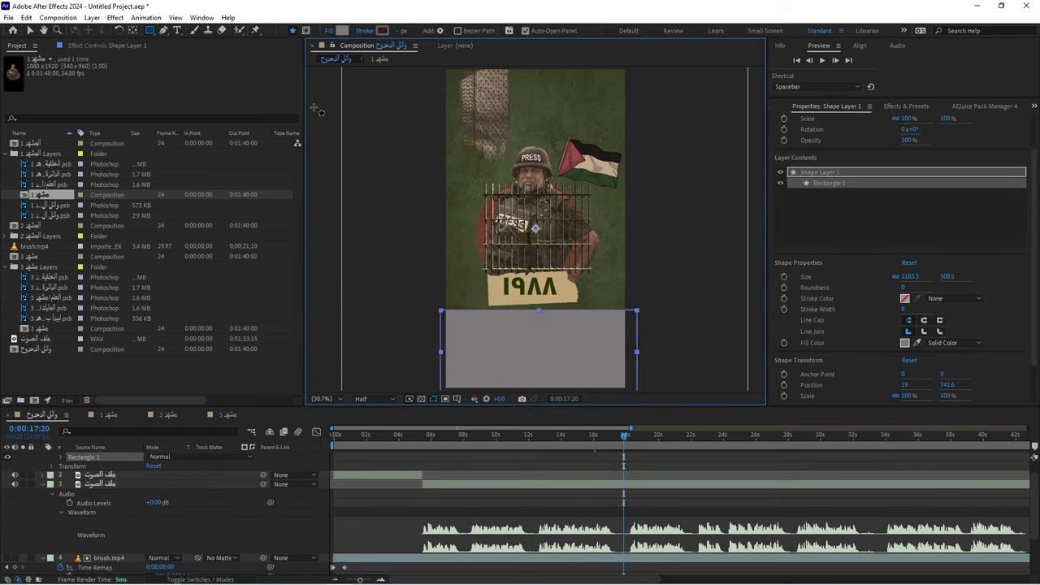
click(333, 32)
click(501, 268)
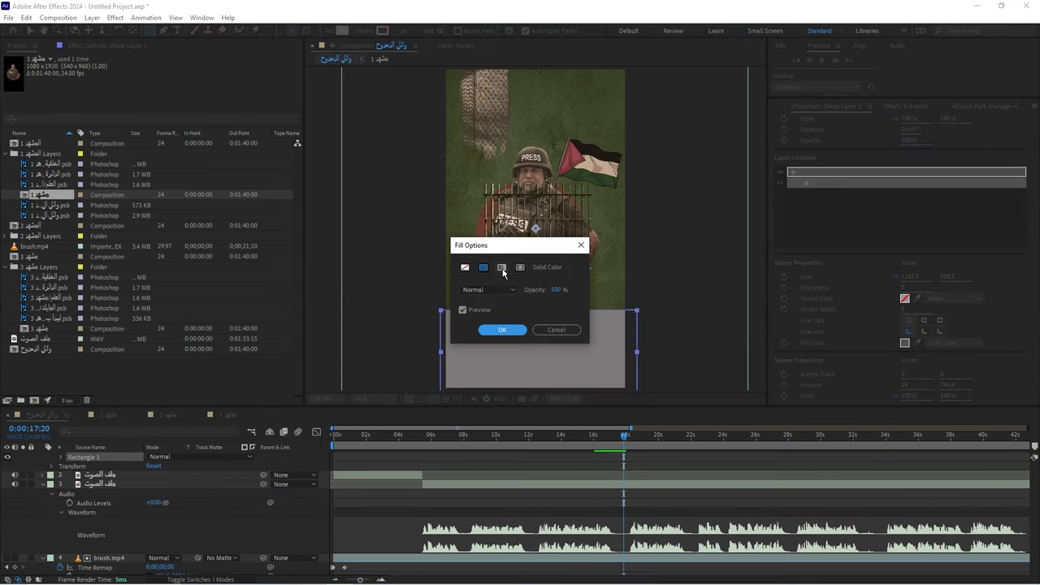
click(502, 330)
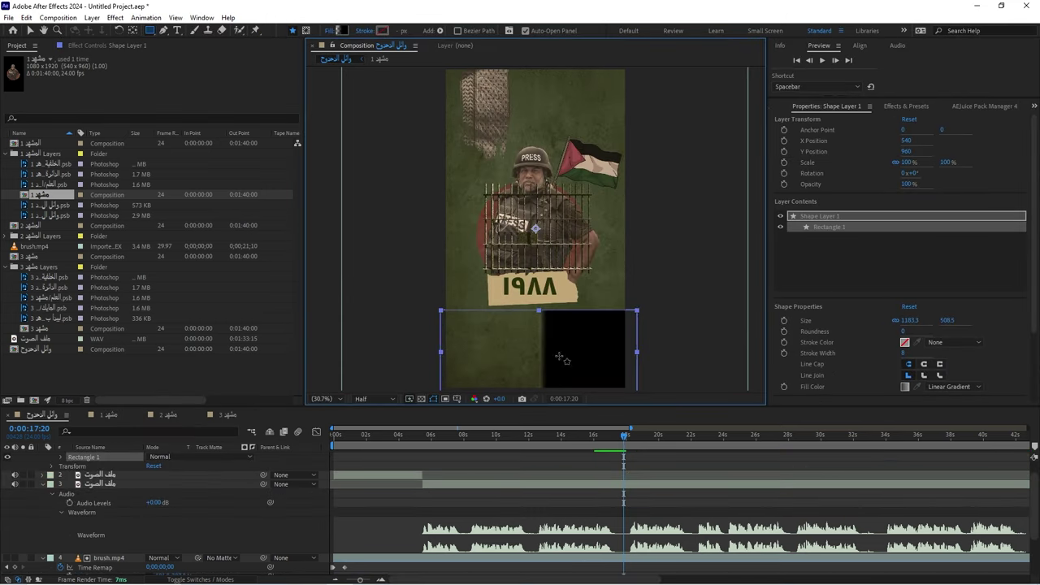
scroll(407, 508, up, 2)
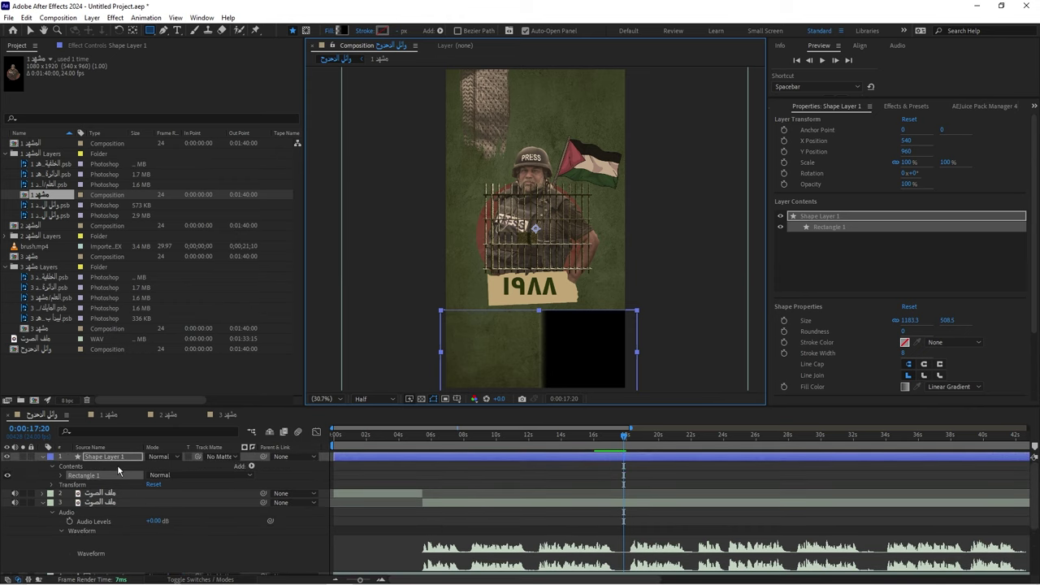
key(ctrl+shift+[)
scroll(117, 465, down, 1)
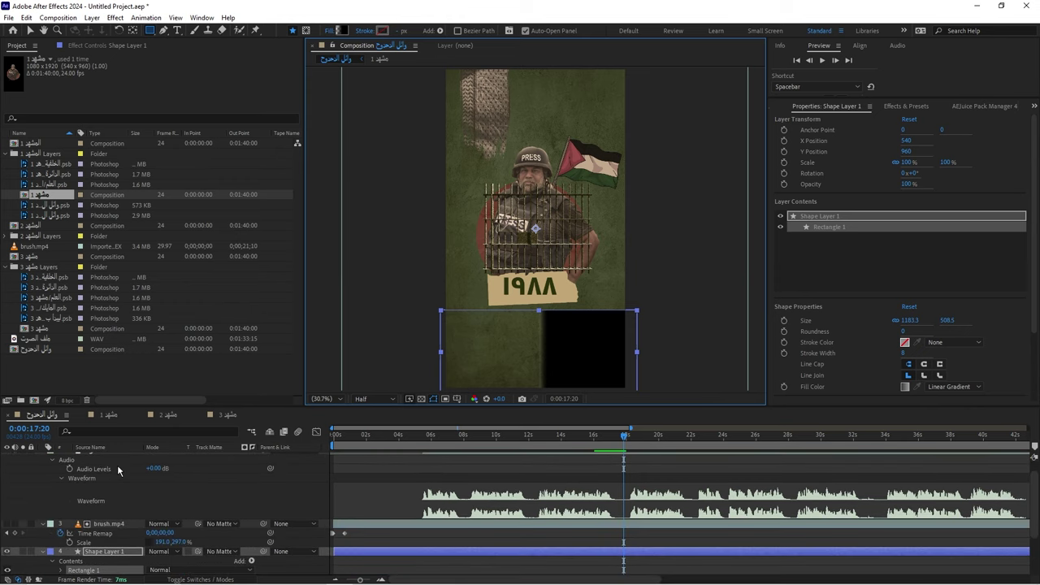
scroll(387, 494, down, 4)
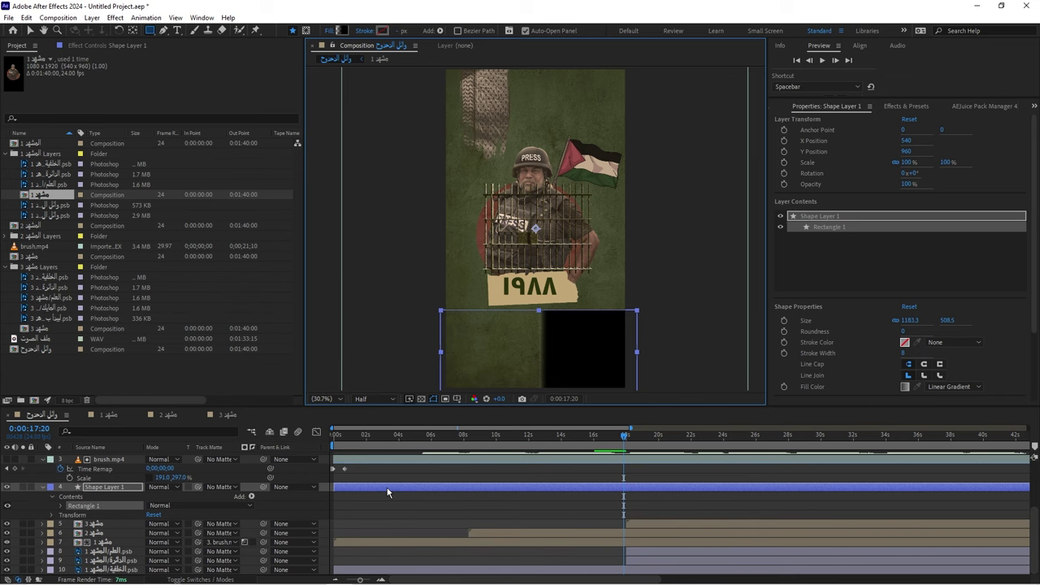
click(62, 506)
Place the gradient from start 4.0,-351.0 to end -8.0,259.0, fading from clear to black downward
click(70, 534)
scroll(69, 534, down, 1)
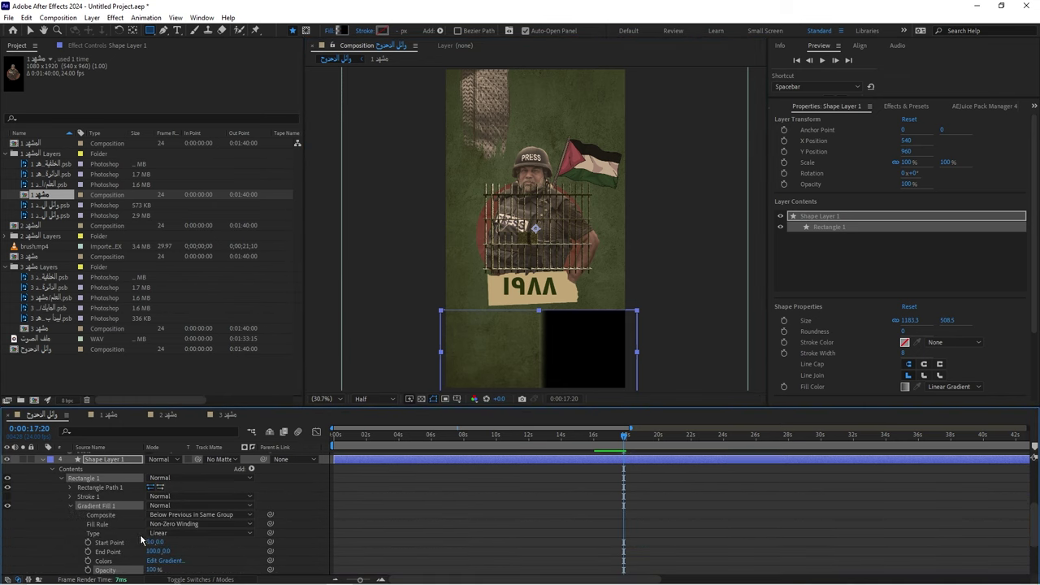
scroll(250, 546, down, 2)
scroll(476, 309, down, 1)
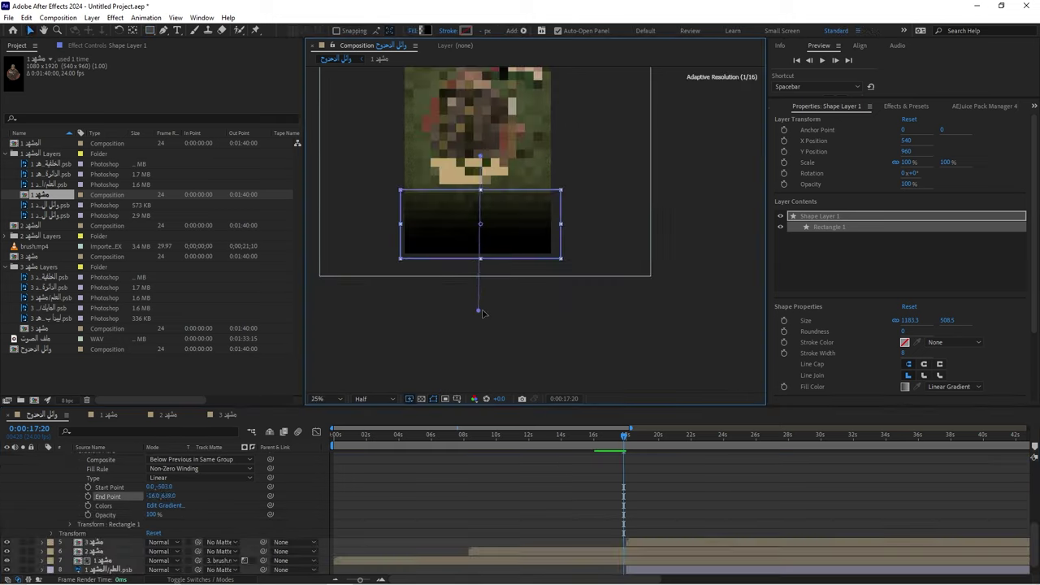
mouse_move(494, 223)
mouse_down()
mouse_move(512, 245)
mouse_move(481, 258)
mouse_up()
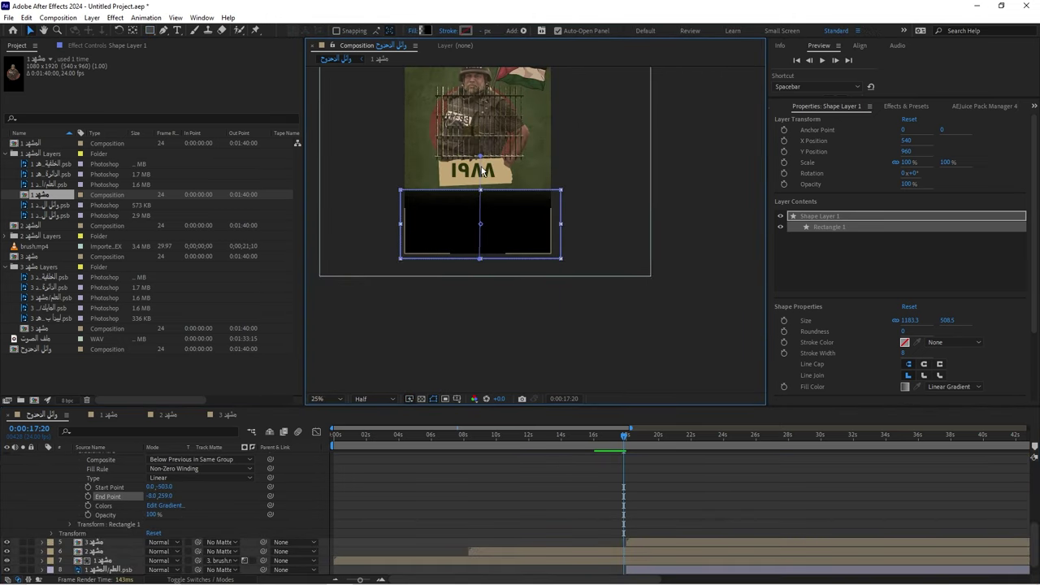
drag(480, 157, 480, 178)
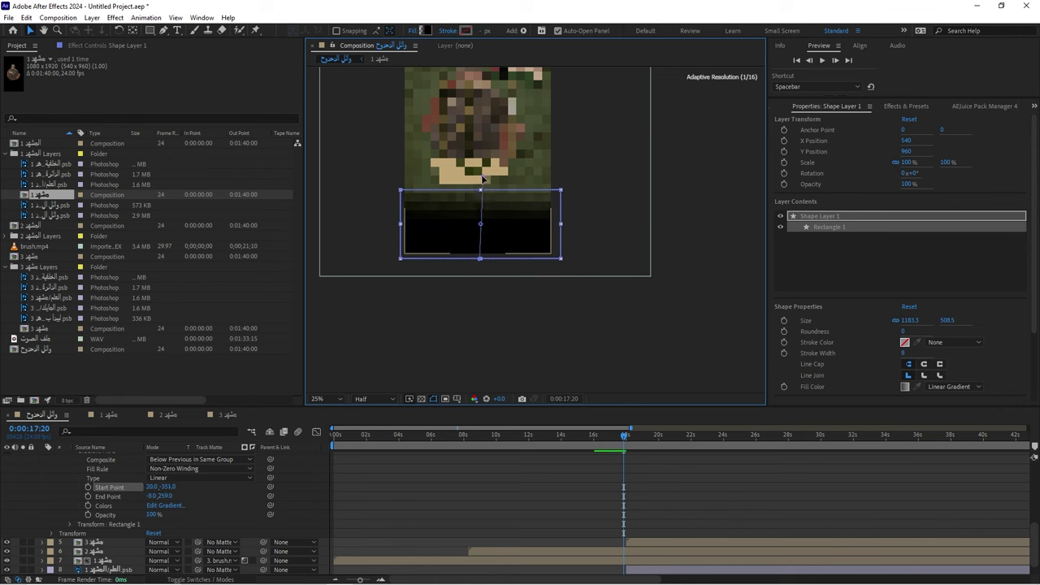
drag(156, 487, 168, 487)
Select the three scene layers in the timeline
scroll(208, 538, down, 1)
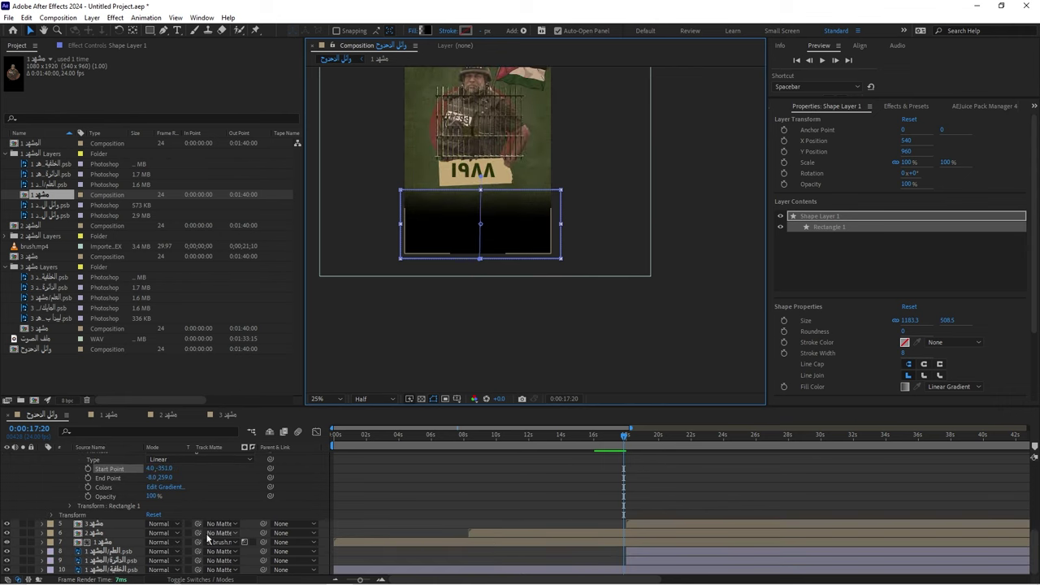
click(113, 543)
shift+click(109, 525)
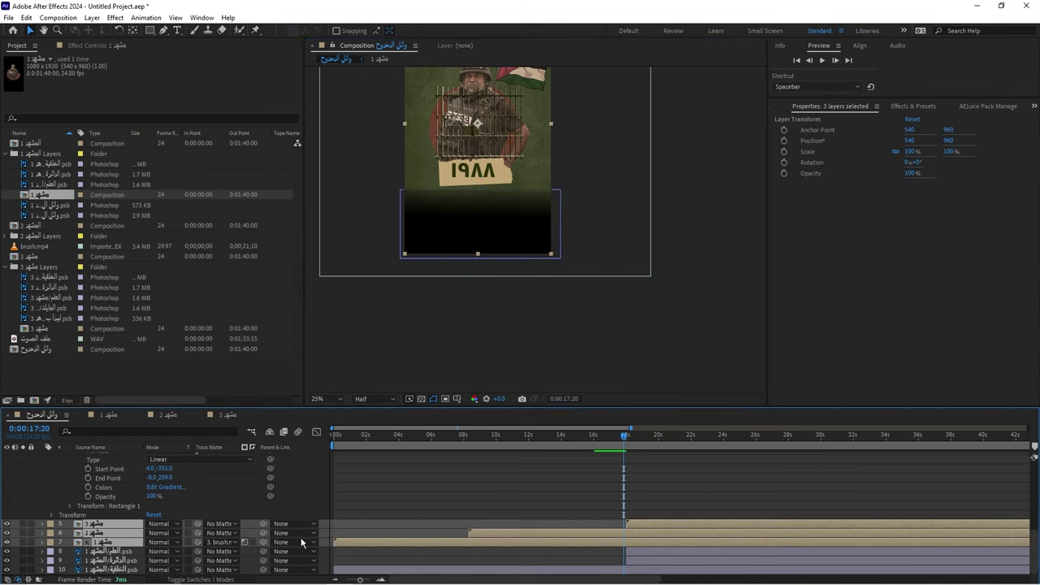
Matte the three scene layers with Shape Layer 1, toggle the matte mode, and go to 0:00:18:00
click(382, 552)
click(387, 541)
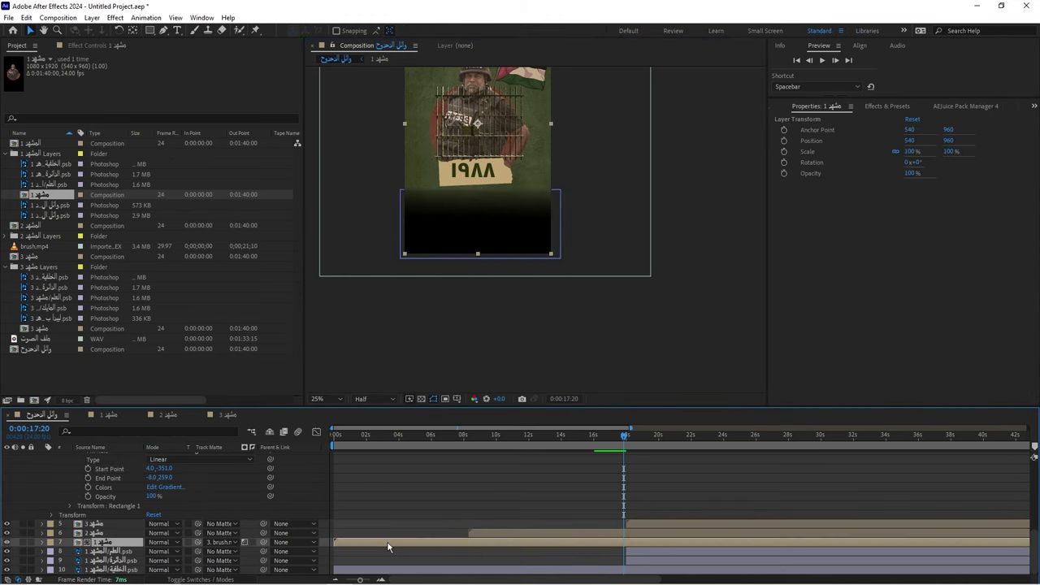
key(ctrl+z)
key(ctrl+z)
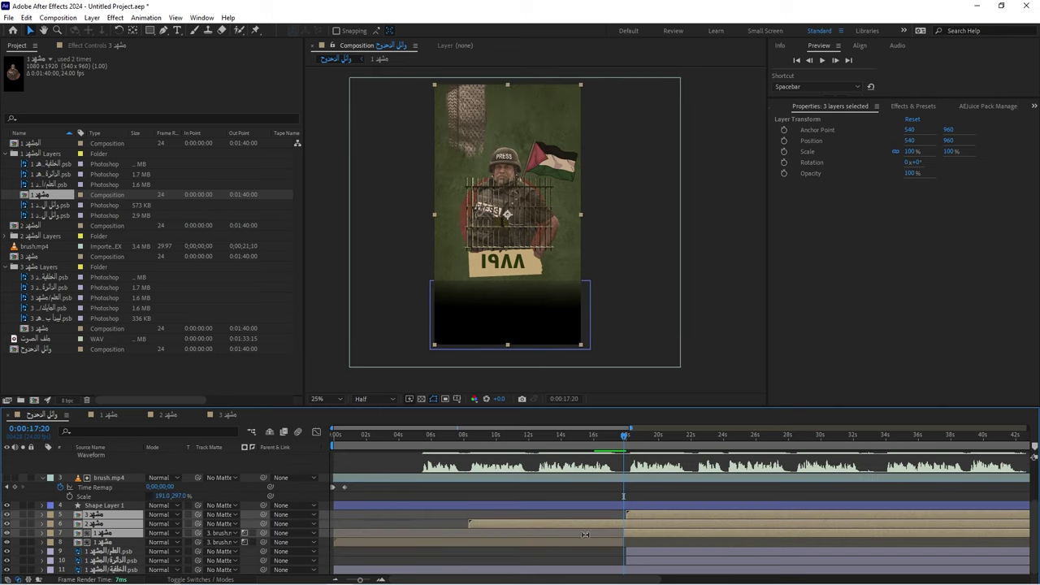
key(ctrl+z)
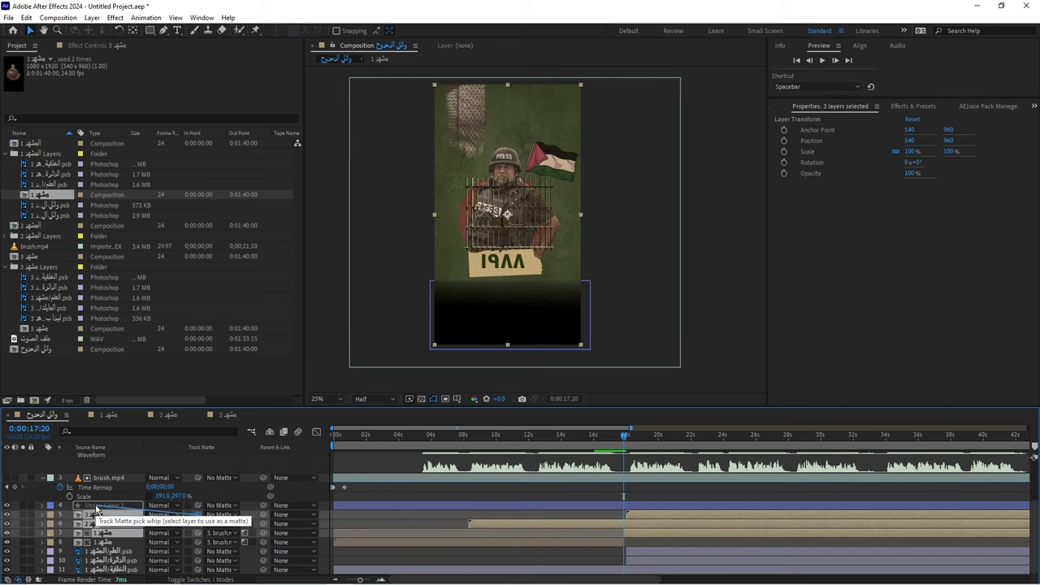
drag(198, 532, 109, 506)
click(249, 515)
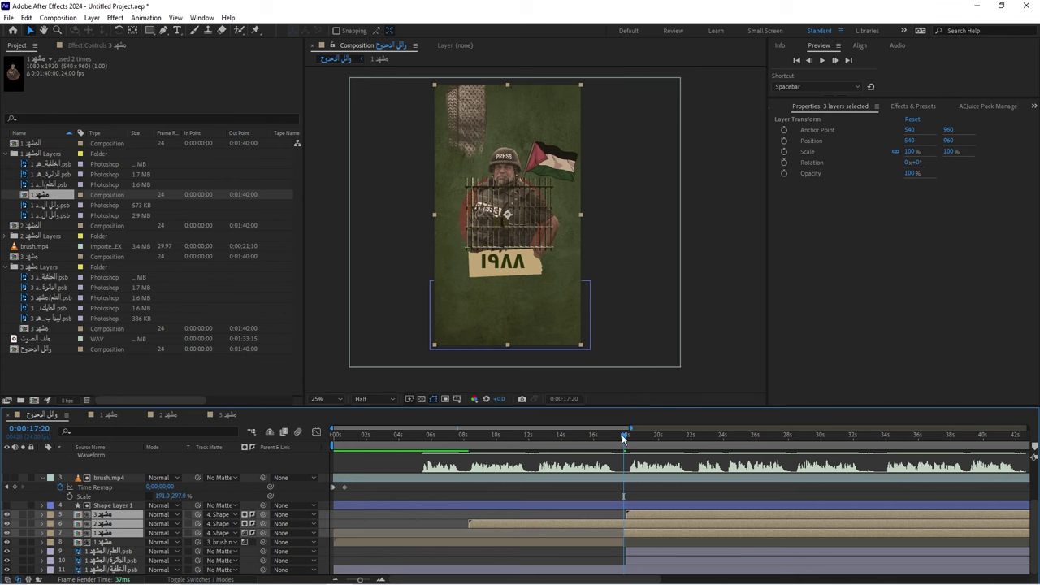
drag(625, 439, 627, 438)
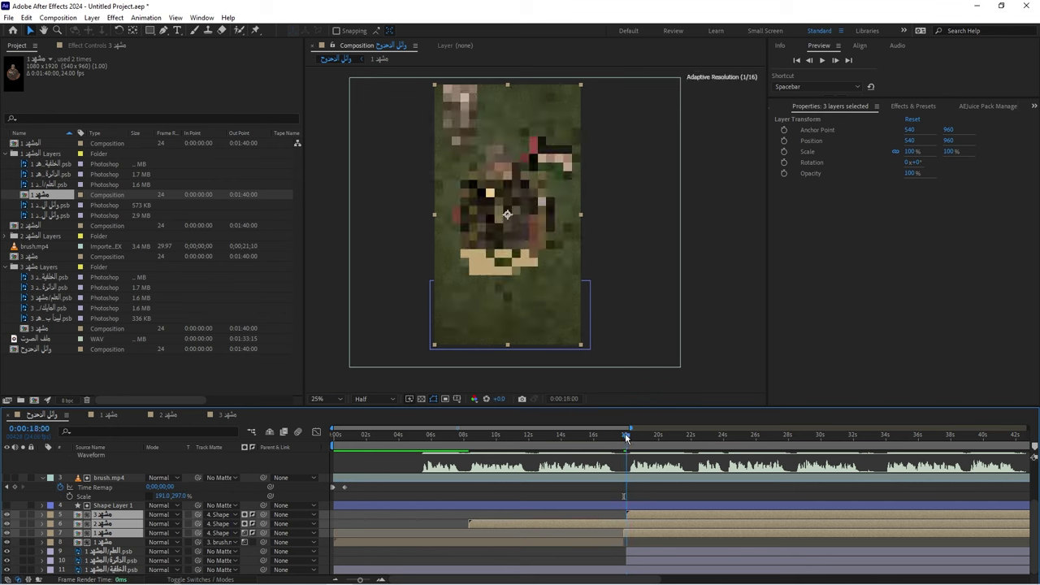
Add Position keyframes to the three scenes and, at 18:20, move them down out of frame
key(alt+shift+p)
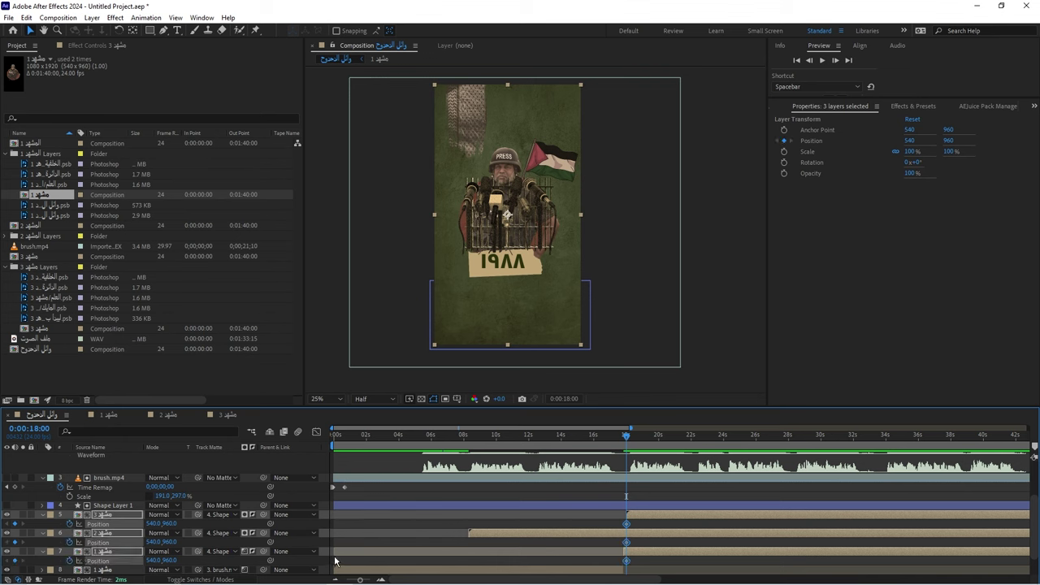
key(shift+Page_Down)
key(shift+Page_Down)
mouse_move(169, 542)
mouse_down()
mouse_move(679, 495)
mouse_move(254, 551)
mouse_up()
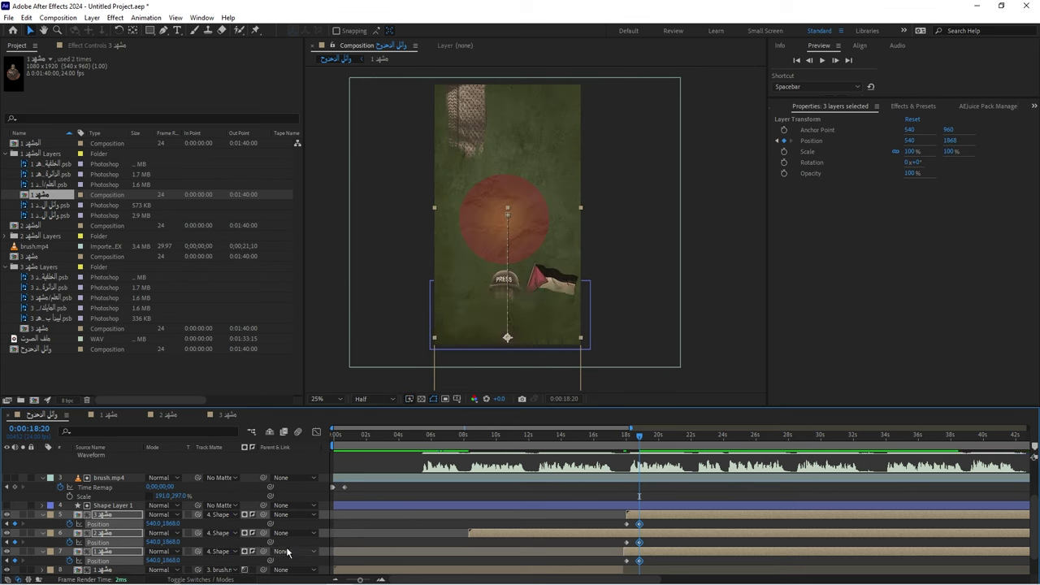
Stretch Shape Layer 1 taller to 189% height scale
click(114, 505)
key(p)
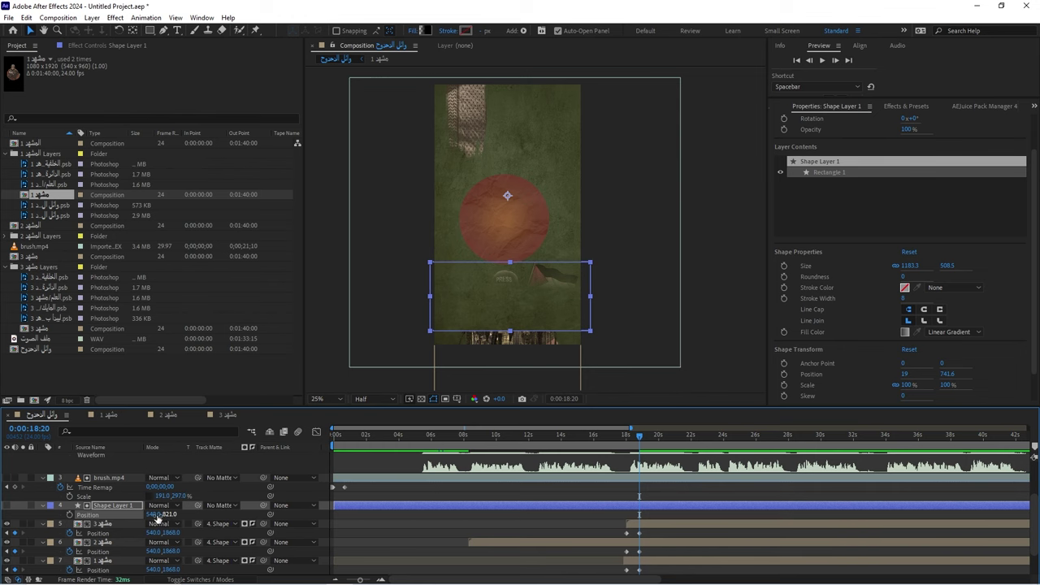
key(shift+s)
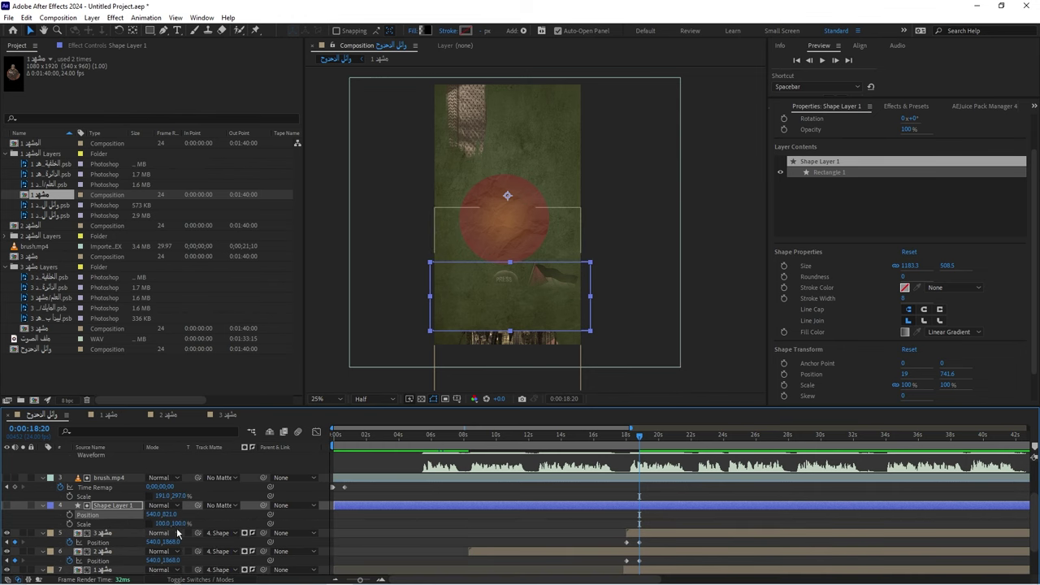
drag(178, 523, 652, 524)
click(557, 524)
scroll(558, 524, down, 2)
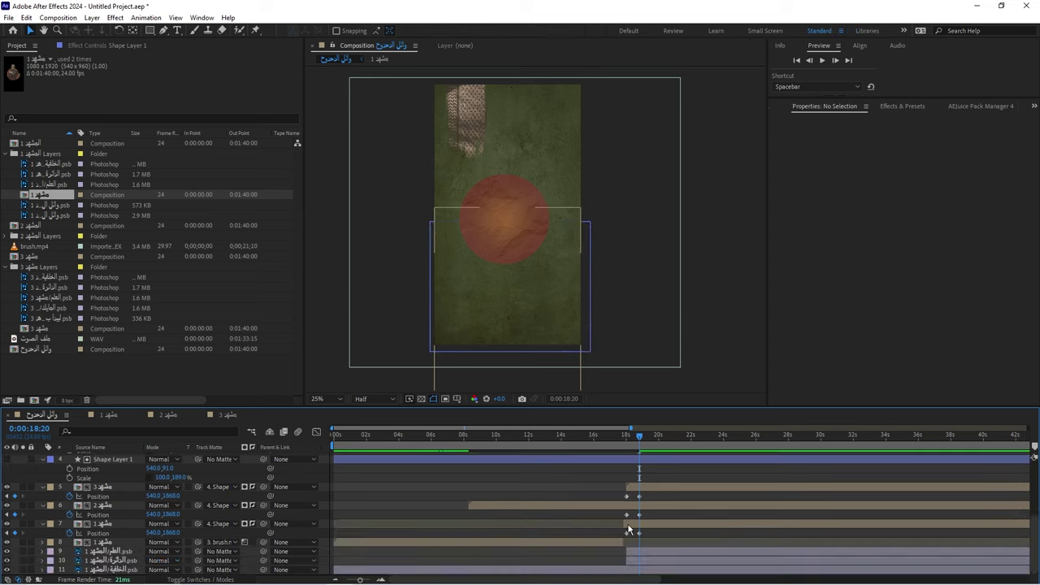
Time-reverse scene 3's Position keyframes so it slides in, checking the motion from 17:17
click(632, 492)
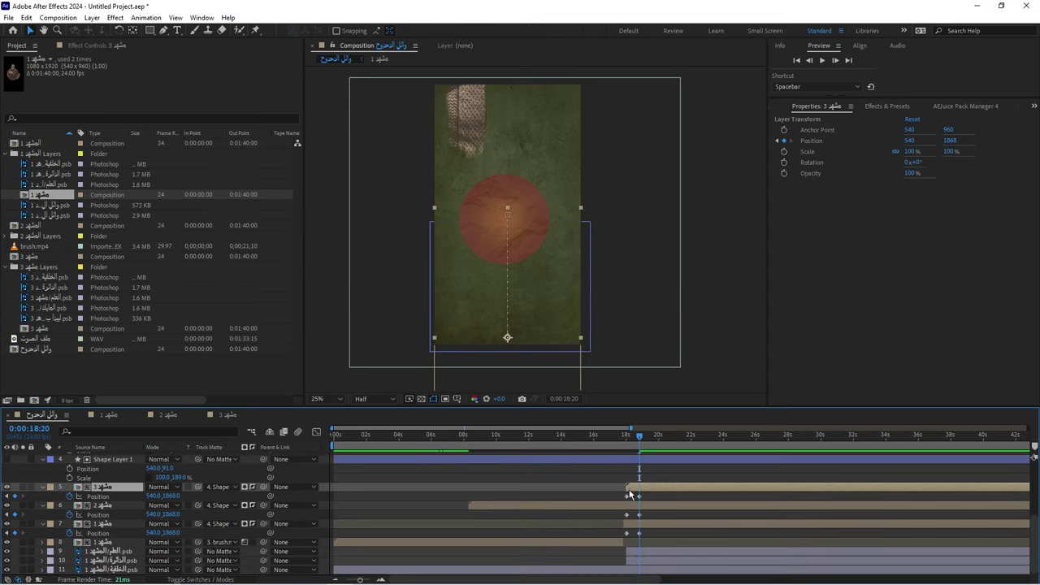
drag(652, 491, 622, 500)
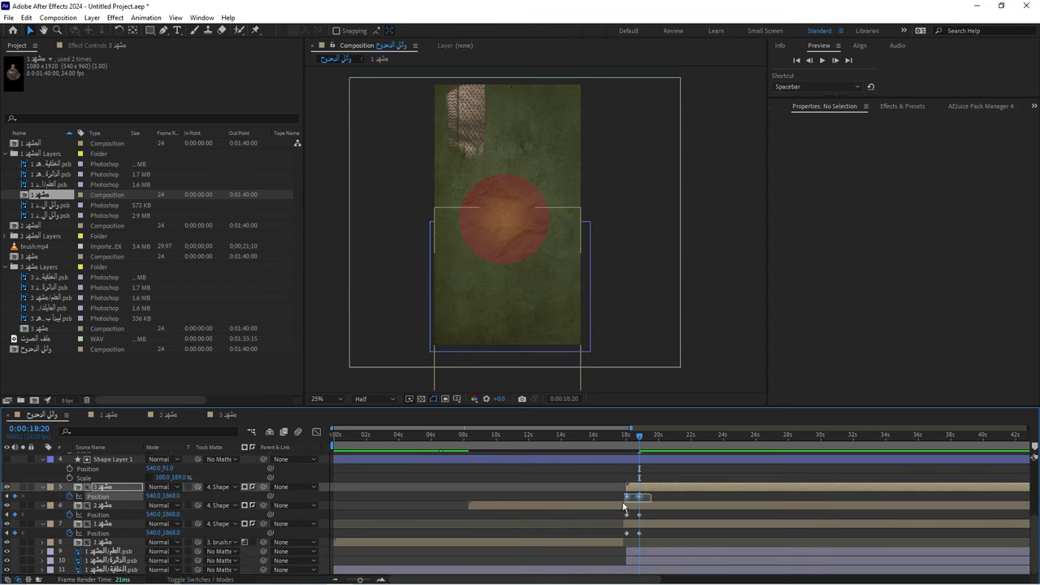
right_click(641, 499)
mouse_move(685, 551)
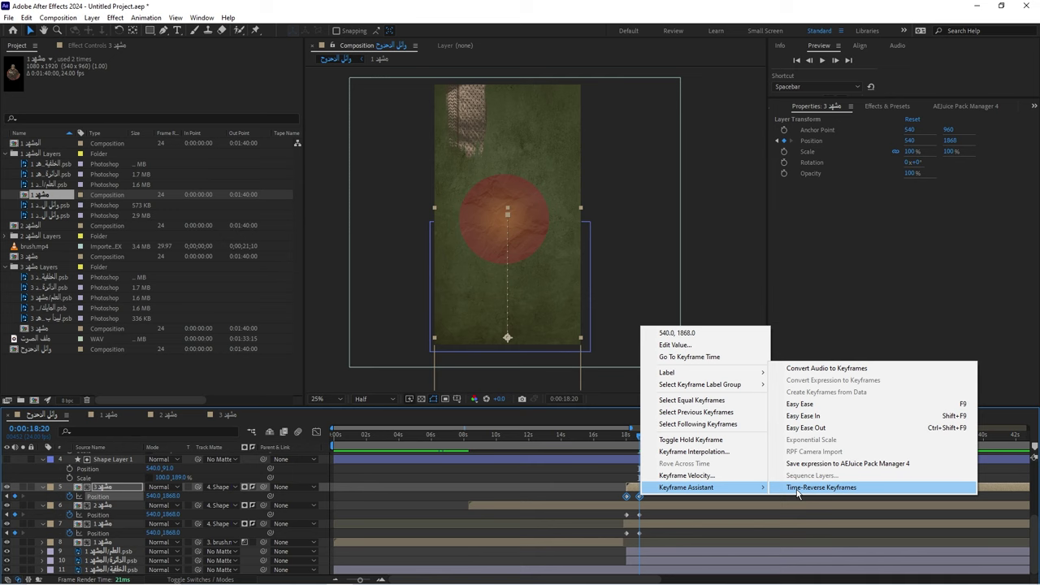
click(822, 550)
click(623, 436)
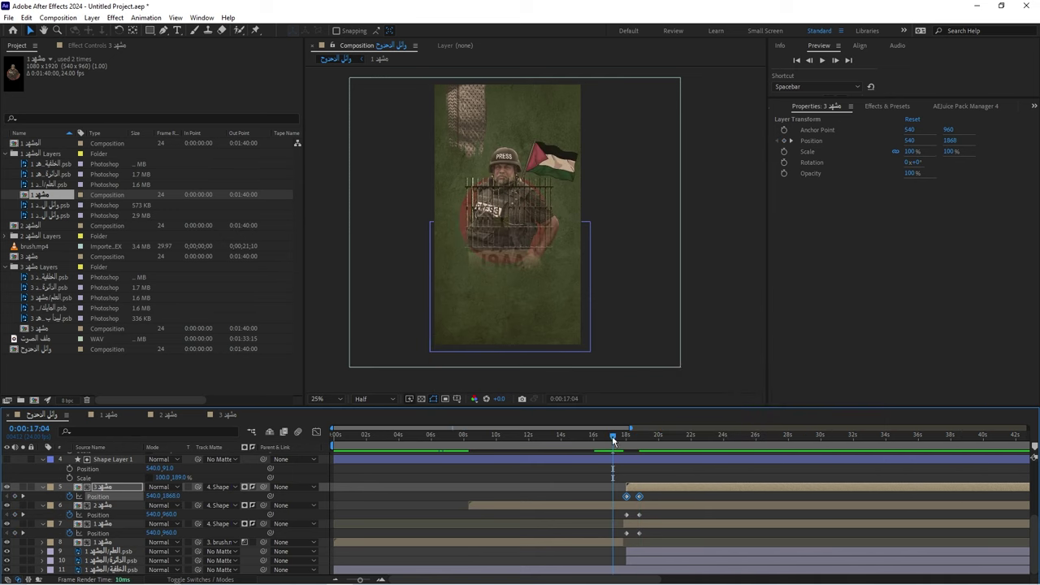
click(624, 466)
scroll(624, 466, up, 1)
click(594, 485)
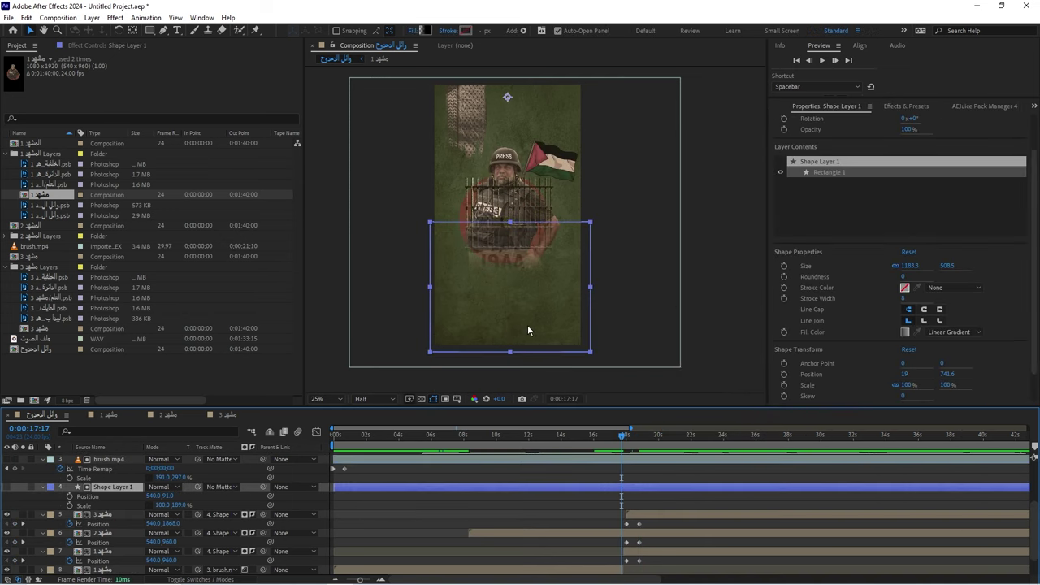
Trim Shape Layer 1 to start at the playhead and preview the transition
key(alt+bracketleft)
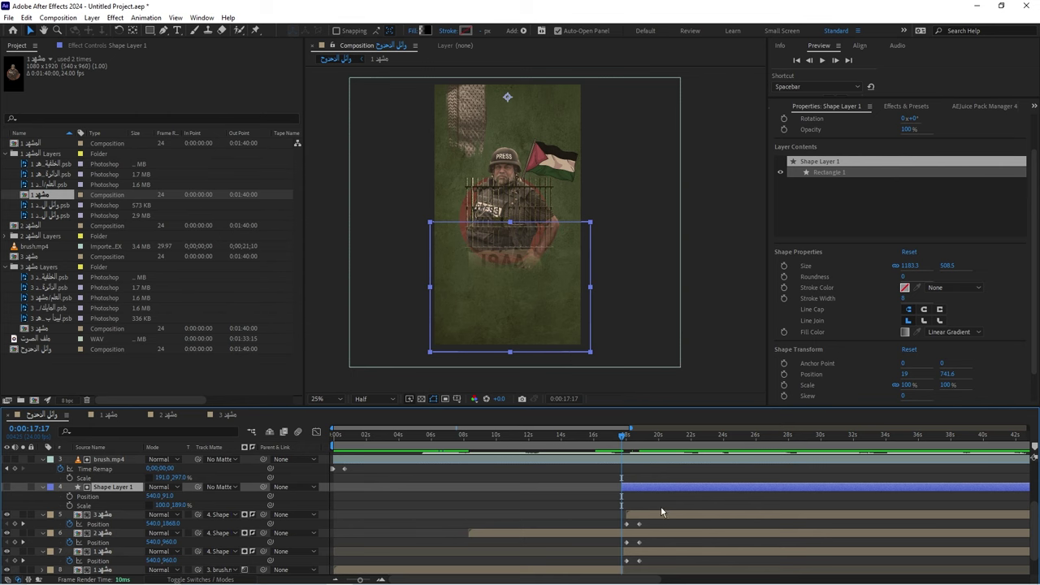
scroll(660, 505, down, 1)
scroll(718, 491, up, 5)
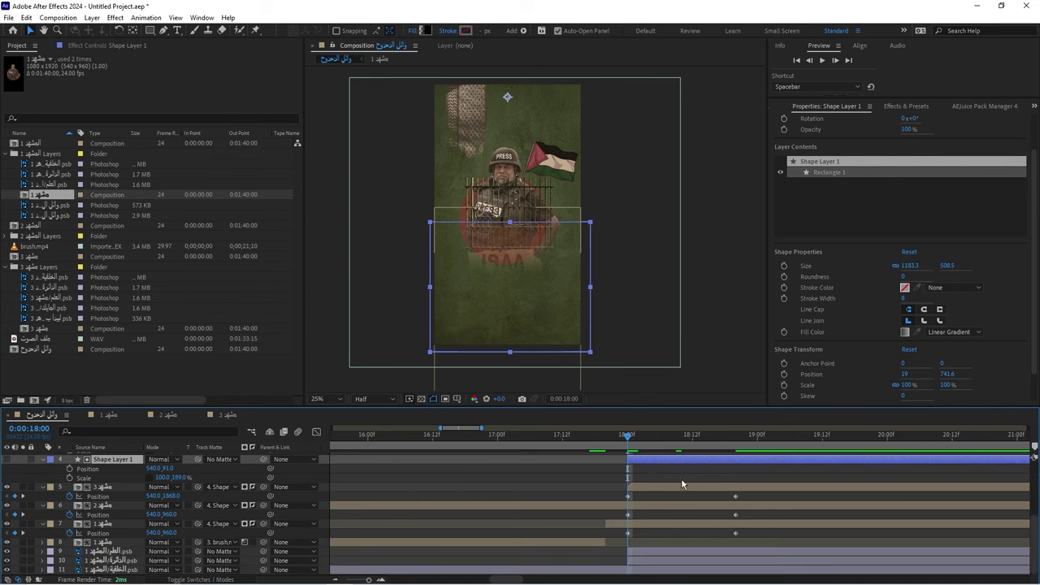
click(585, 437)
key(space)
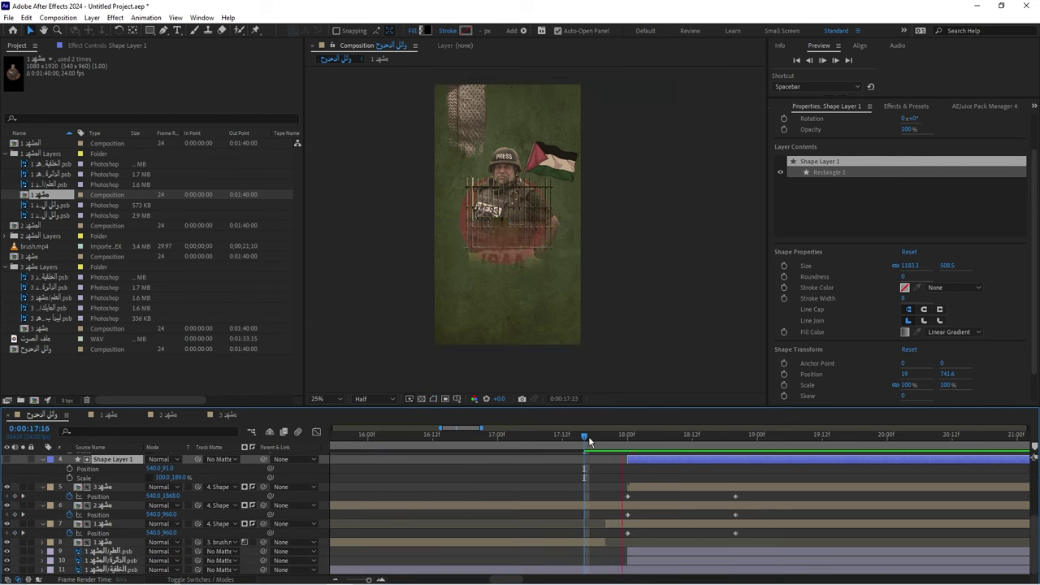
key(space)
key(space)
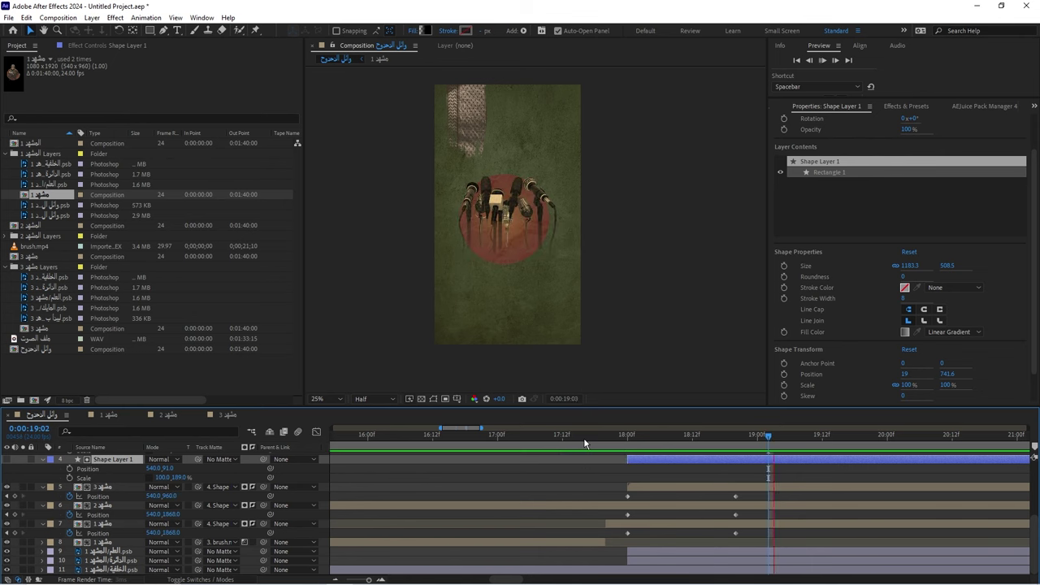
Shift the three scenes' slide keyframes to begin at 20:15
scroll(591, 460, down, 5)
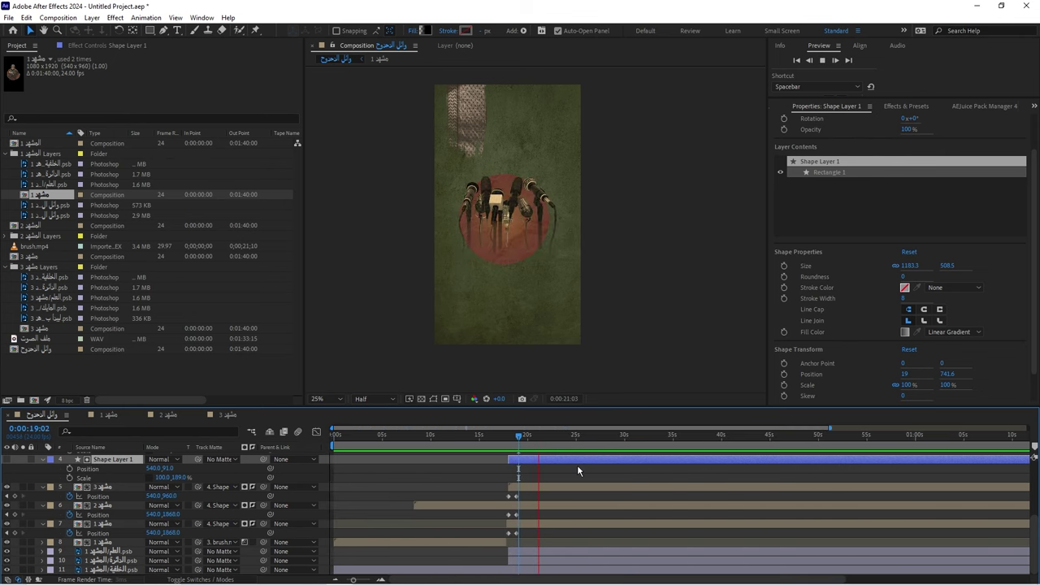
key(space)
scroll(589, 455, up, 3)
click(590, 440)
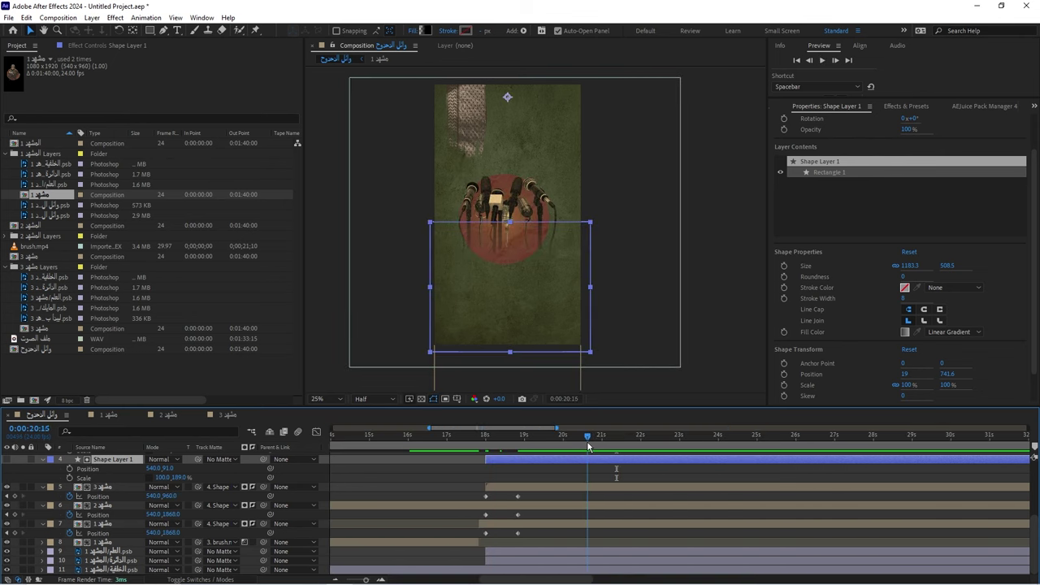
mouse_move(527, 493)
mouse_down()
mouse_move(485, 539)
mouse_move(588, 534)
mouse_up()
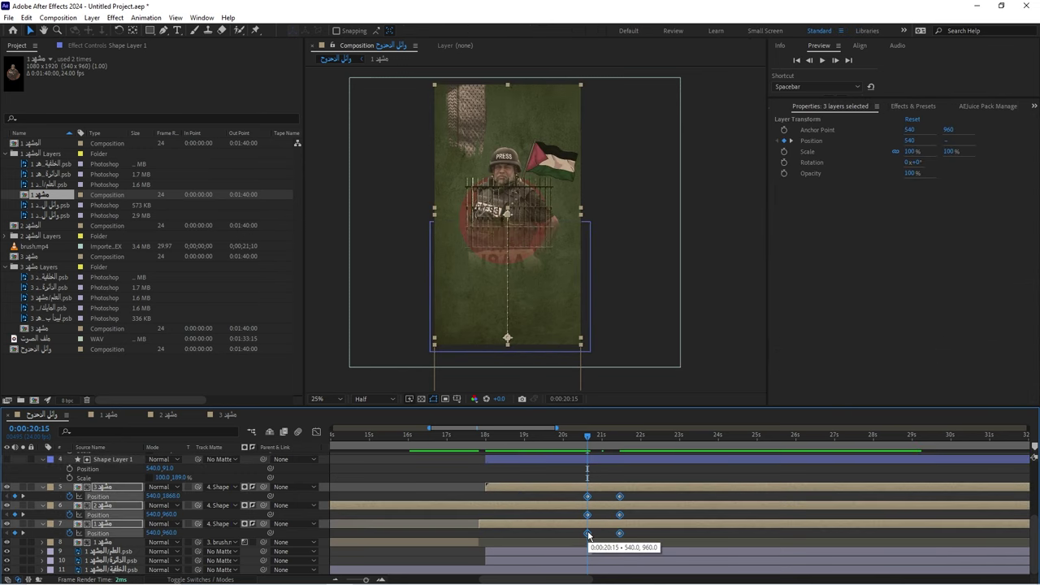
Pull the slide's end keyframes in to 21:01 and start Shape Layer 1 at 20:15
key(shift+Page_Down)
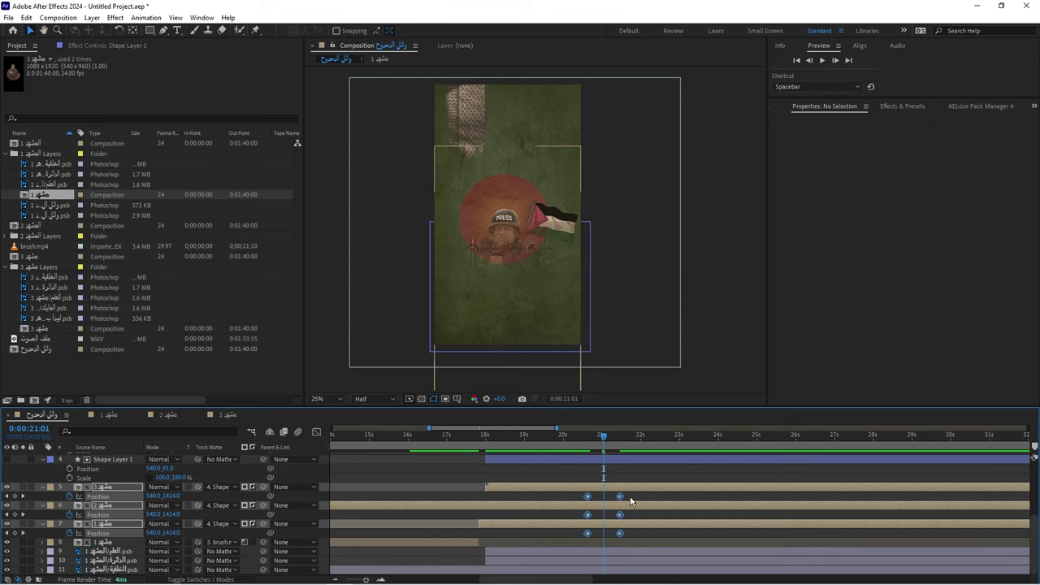
mouse_move(631, 499)
mouse_down()
mouse_move(617, 537)
mouse_move(604, 535)
mouse_up()
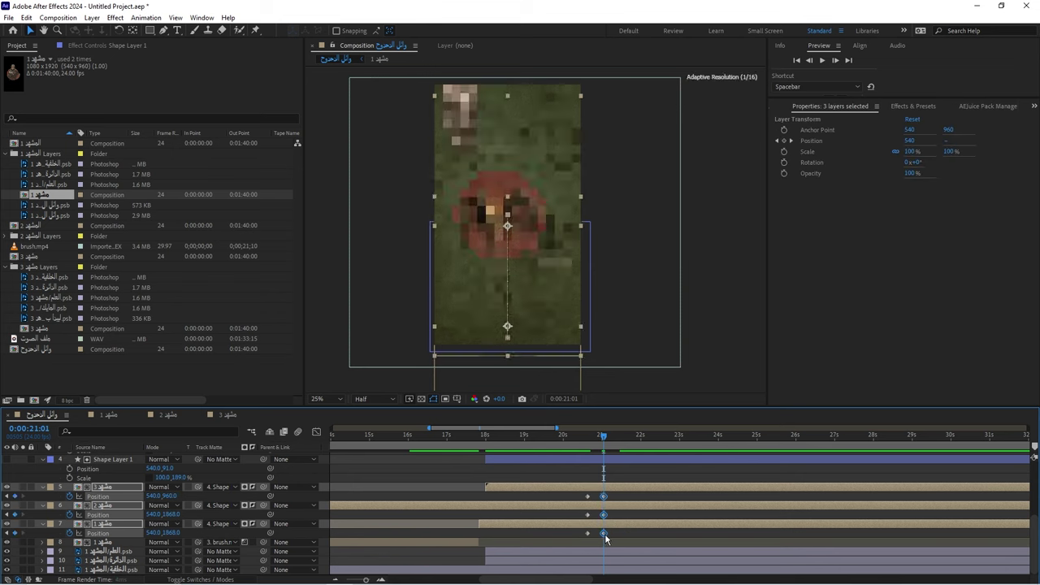
click(589, 437)
click(589, 438)
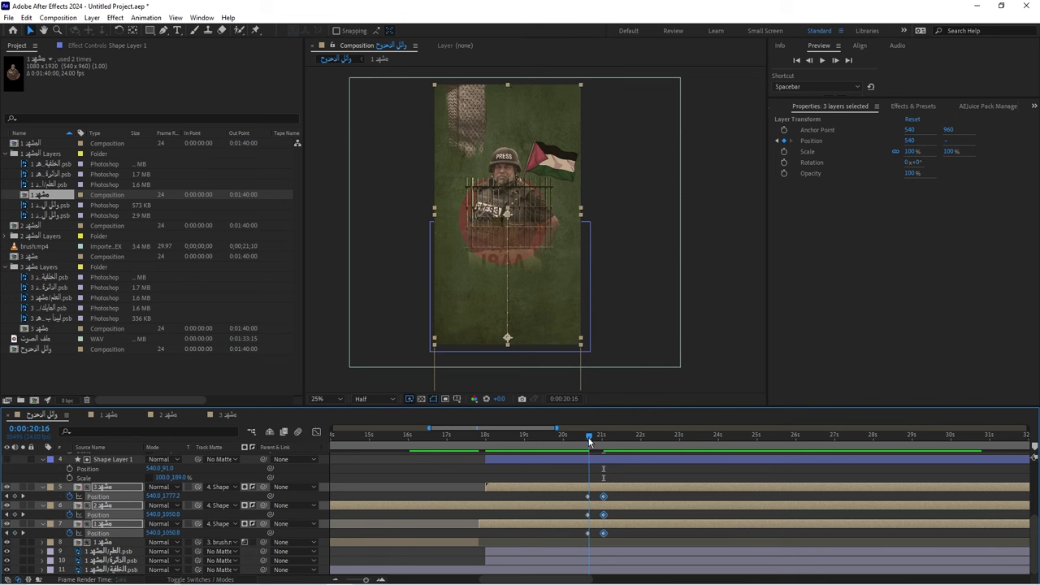
click(573, 464)
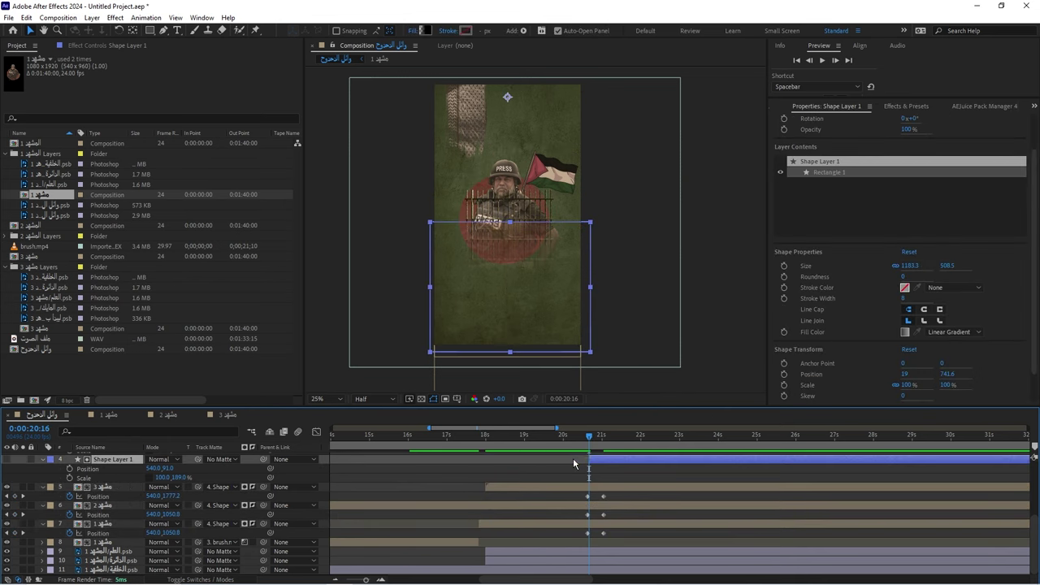
scroll(618, 467, up, 3)
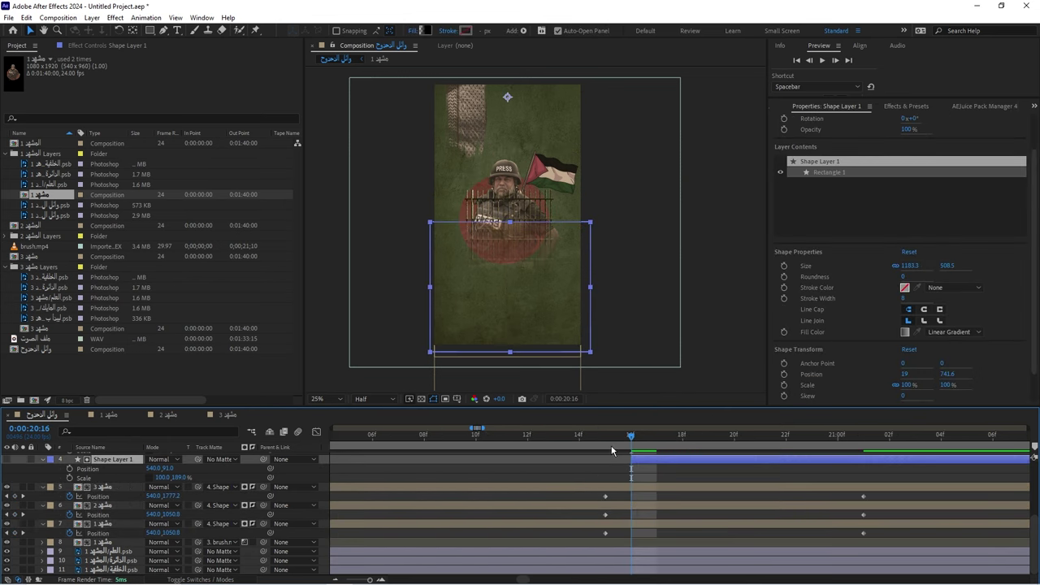
key(Page_Up)
scroll(517, 468, down, 5)
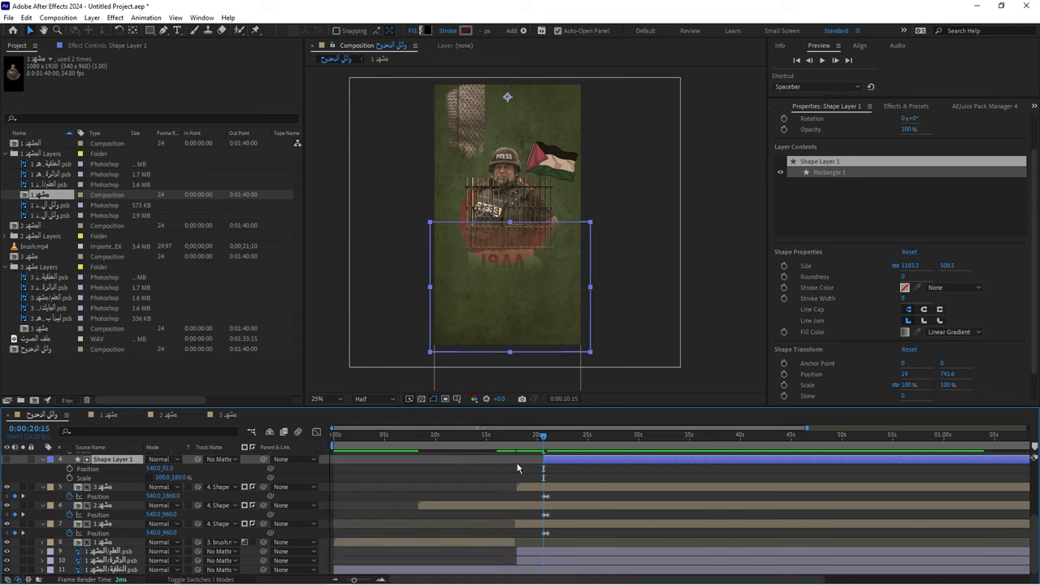
Preview the transition, scrub back to 20:14, and select the scene 3 layer
click(500, 441)
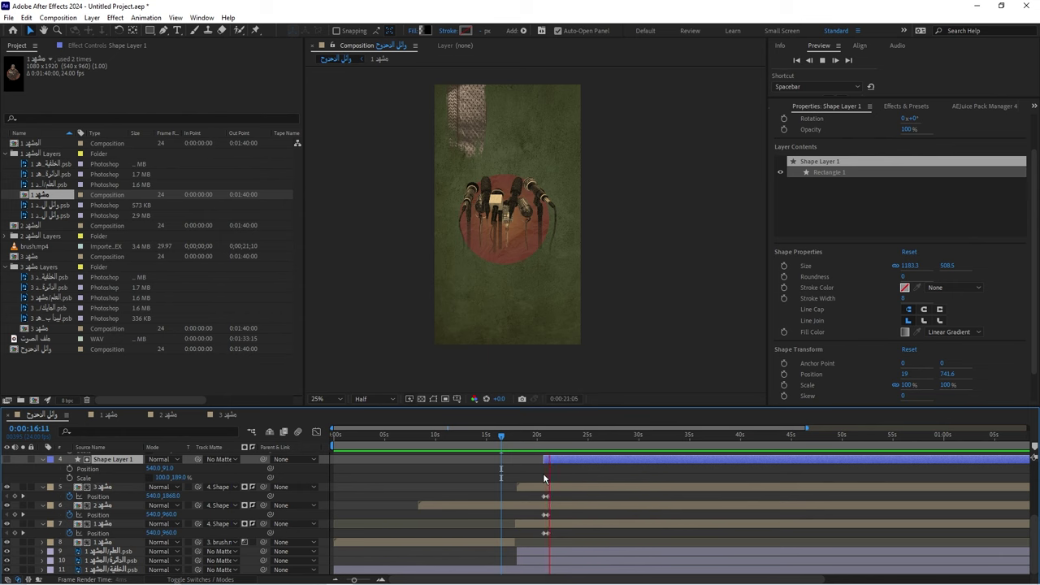
key(space)
scroll(543, 479, up, 2)
drag(544, 446, 506, 449)
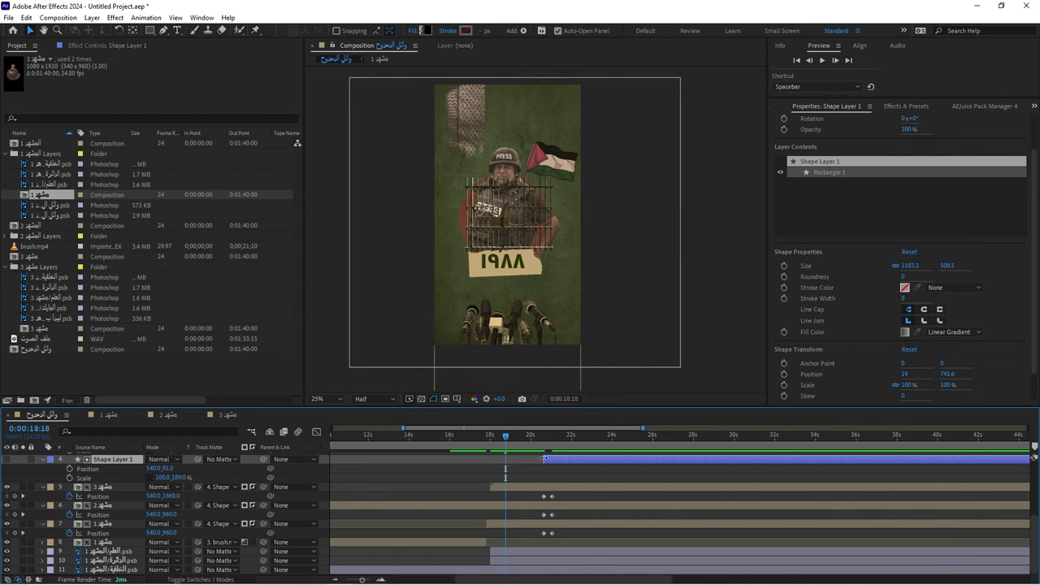
click(543, 445)
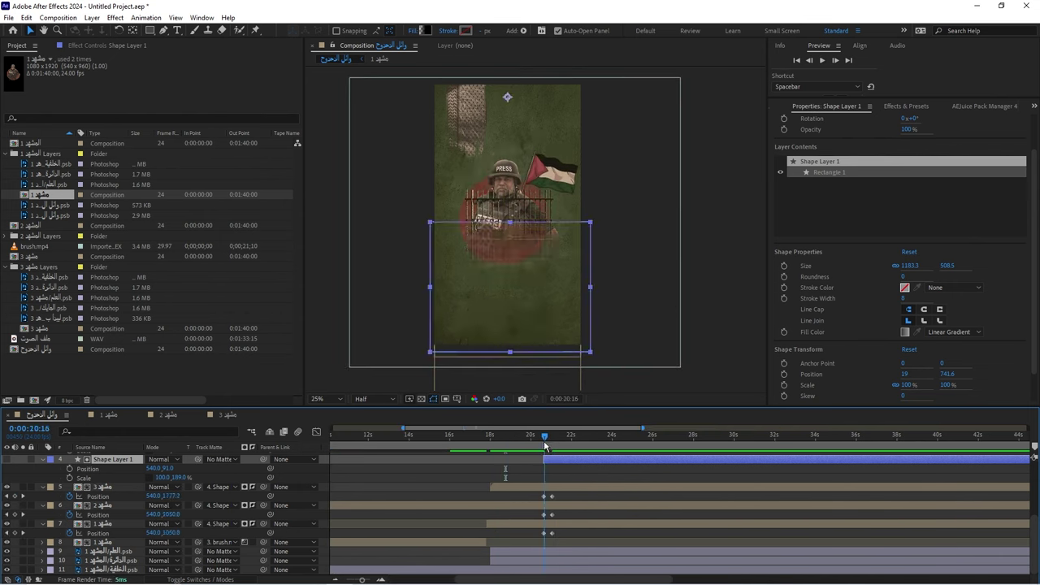
click(545, 491)
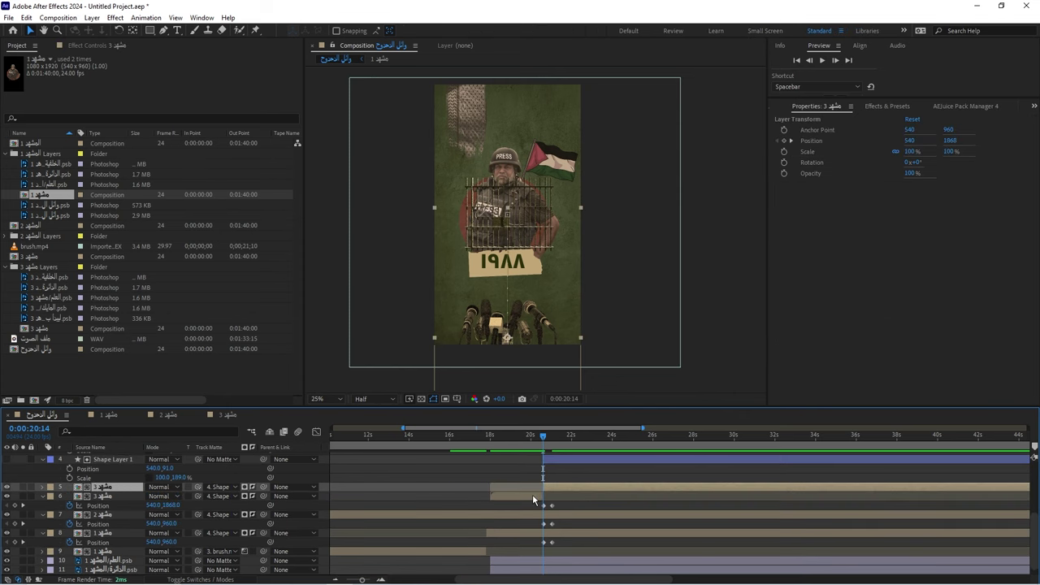
Trim the third scene layer's in-point to 20:15
key(ctrl+z)
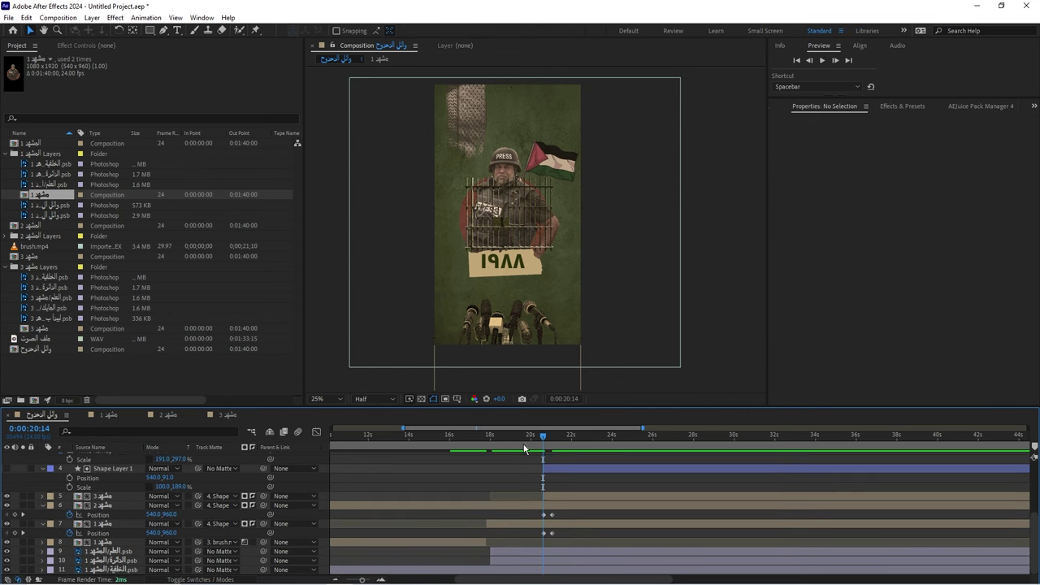
click(525, 442)
key(space)
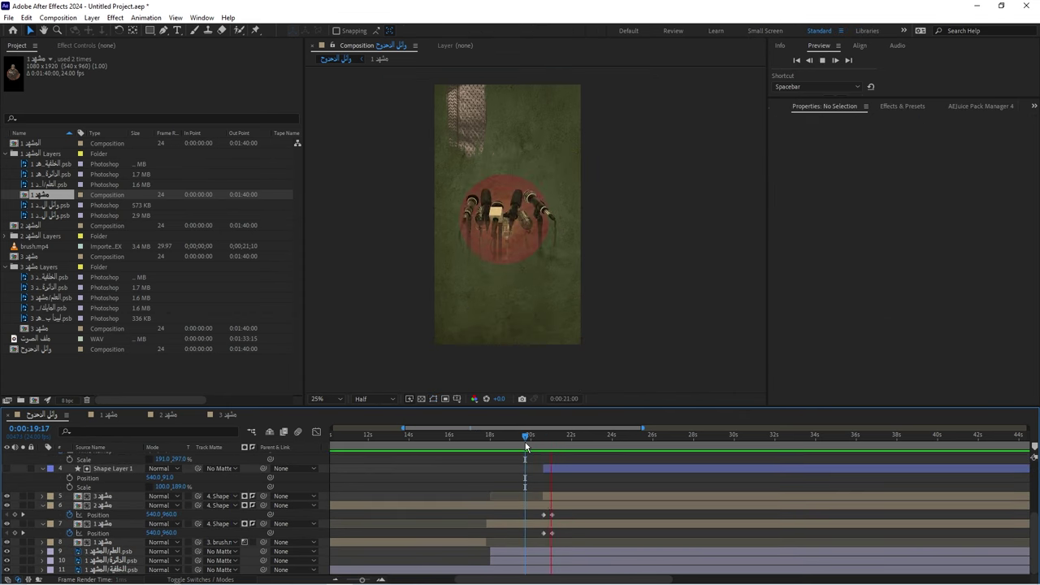
key(space)
key(equal)
key(equal)
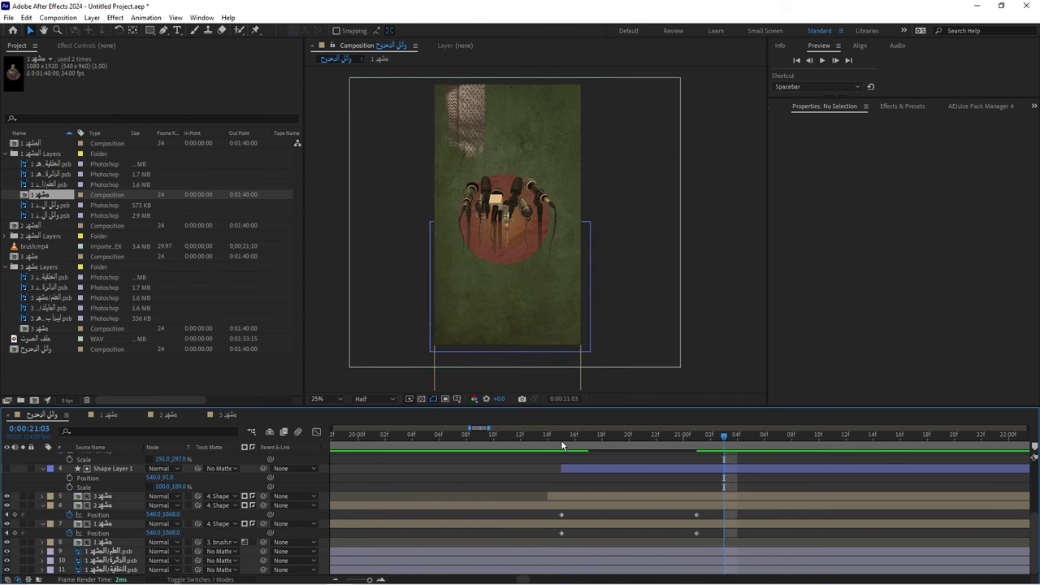
click(561, 442)
click(551, 494)
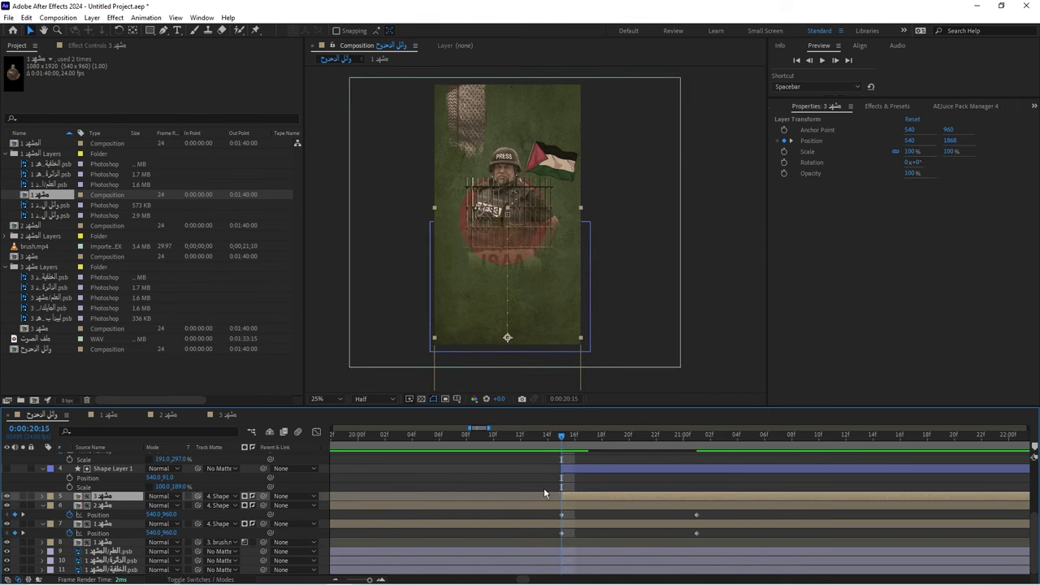
key(minus)
key(minus)
key(minus)
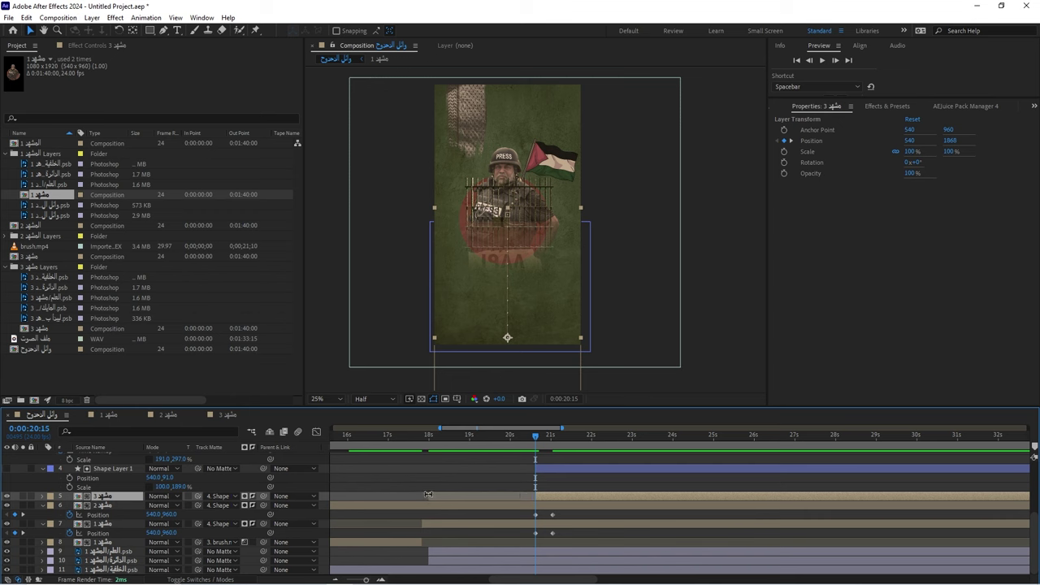
drag(428, 497, 534, 495)
Preview the scene transition from just before the 1988 scene ends
key(minus)
key(minus)
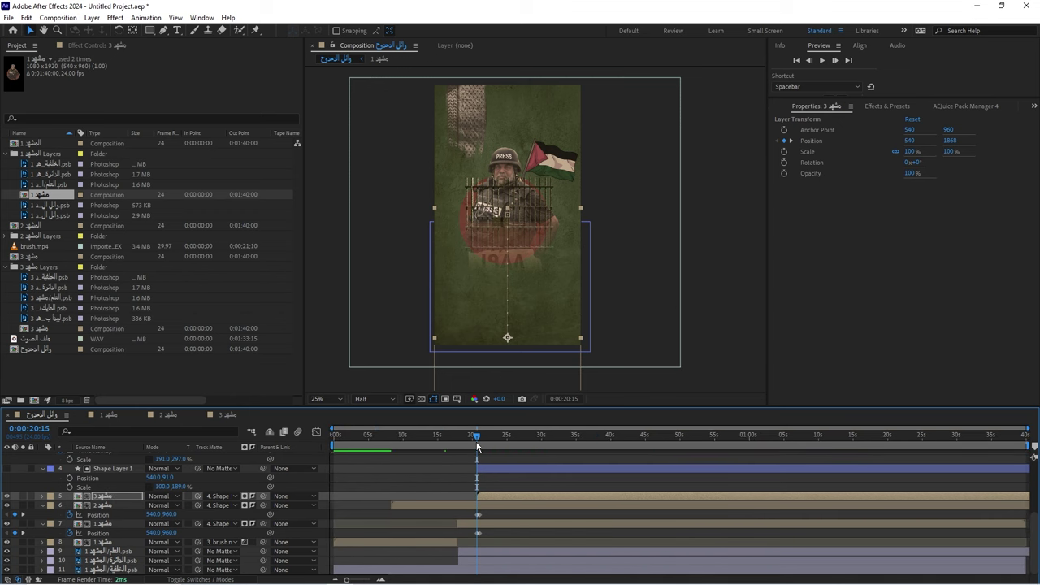
click(468, 436)
key(equal)
key(equal)
key(space)
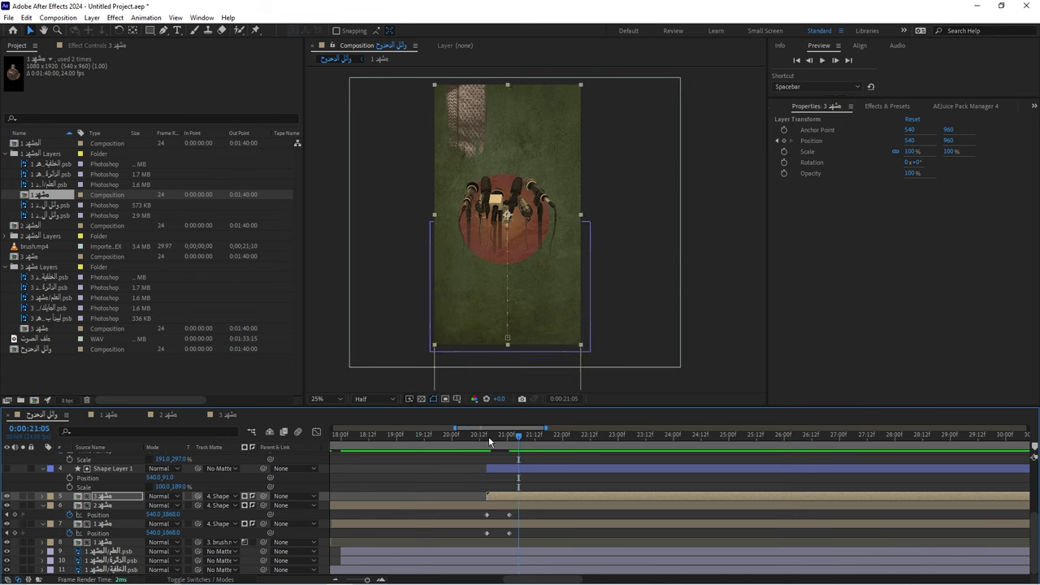
drag(515, 436, 477, 437)
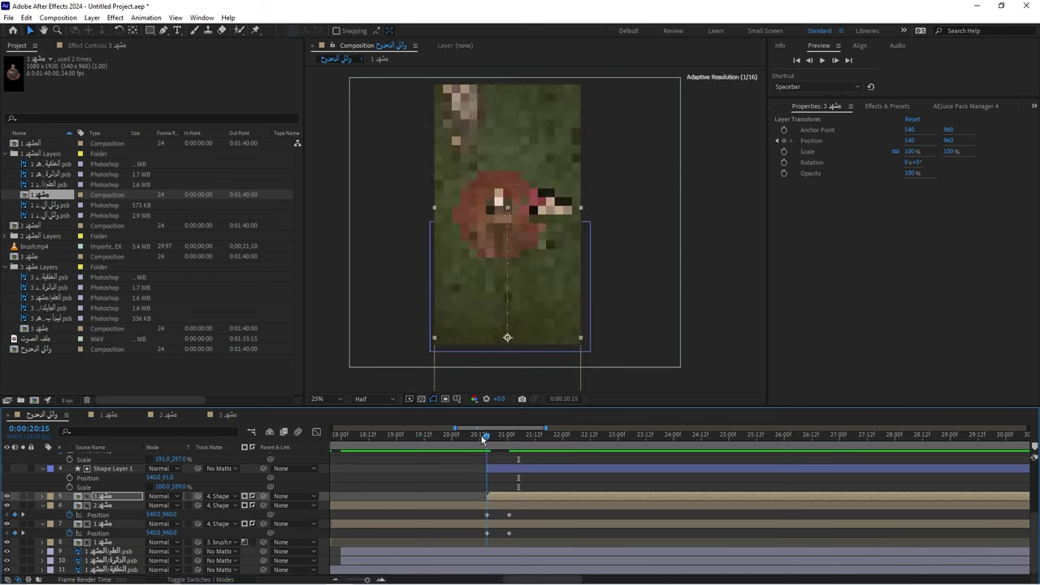
key(space)
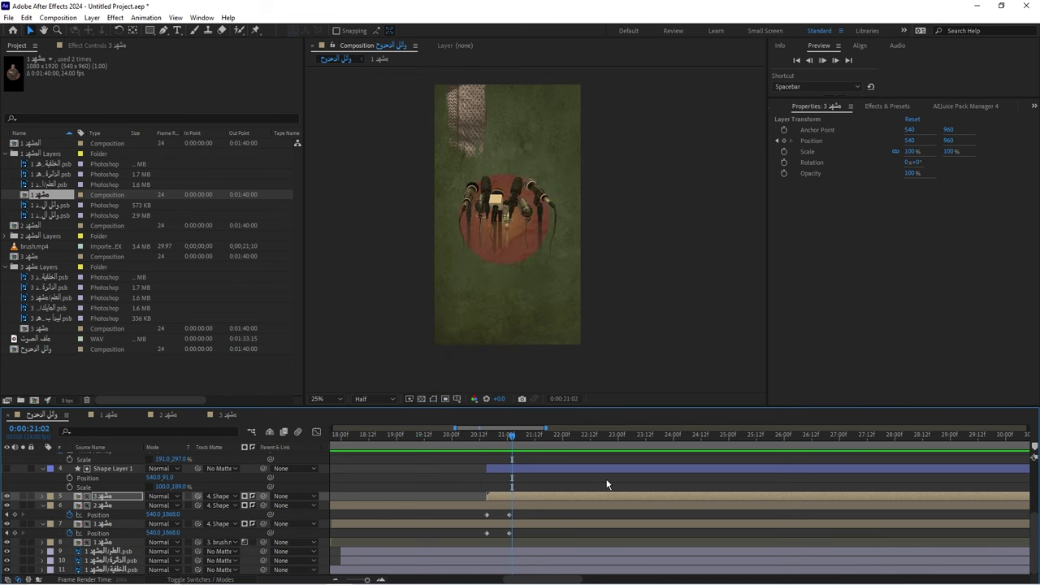
key(space)
Move the three scenes' landing Position keyframes slightly later, to about 21:06, and preview
drag(502, 440, 521, 437)
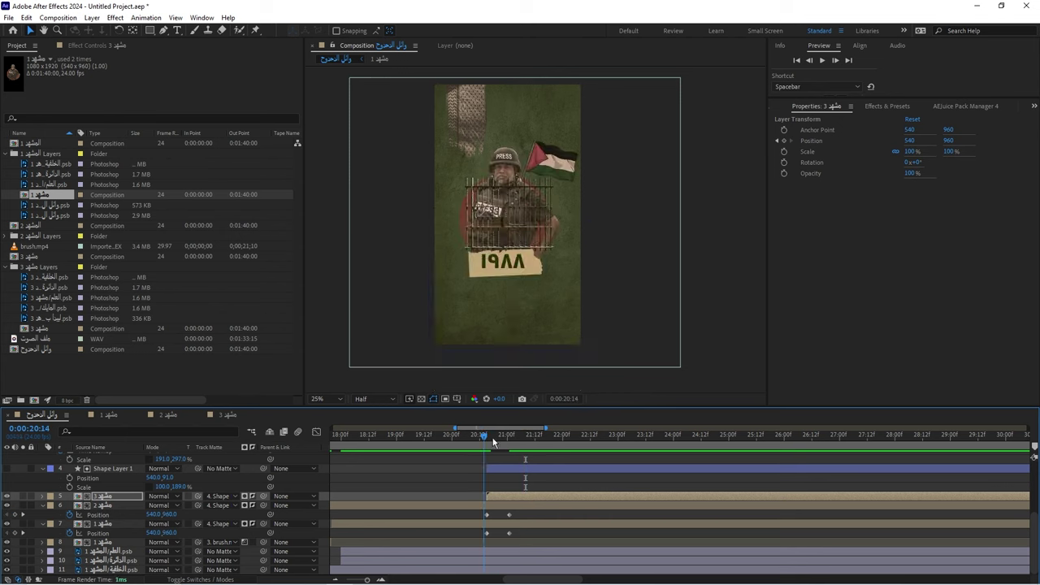
mouse_move(497, 546)
mouse_down()
mouse_move(516, 510)
mouse_move(521, 542)
mouse_up()
shift+click(510, 505)
click(486, 436)
key(space)
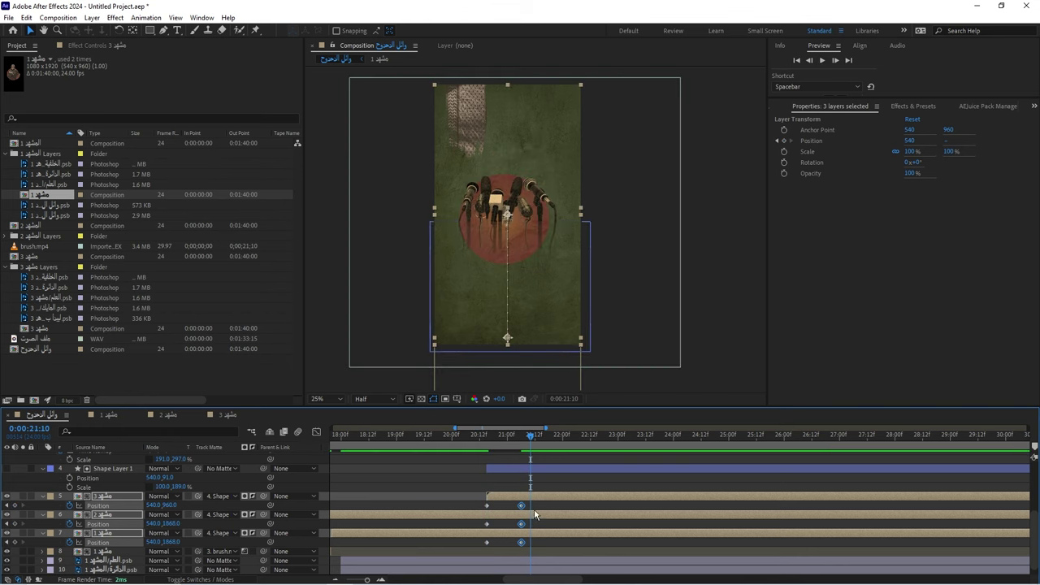
Replay the transition, then isolate the third scene layer at 20:15
drag(537, 505, 478, 548)
key(space)
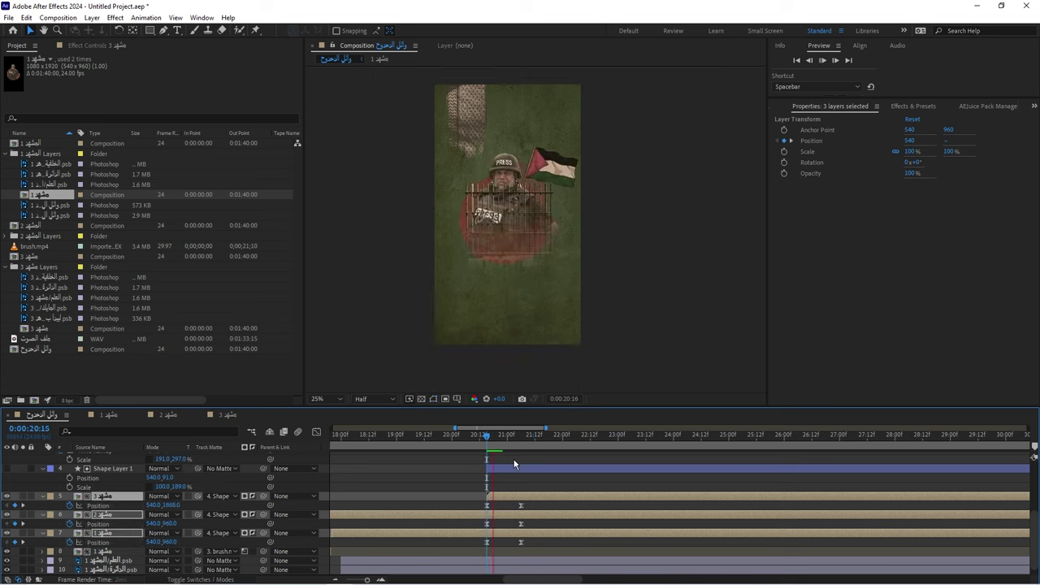
click(488, 435)
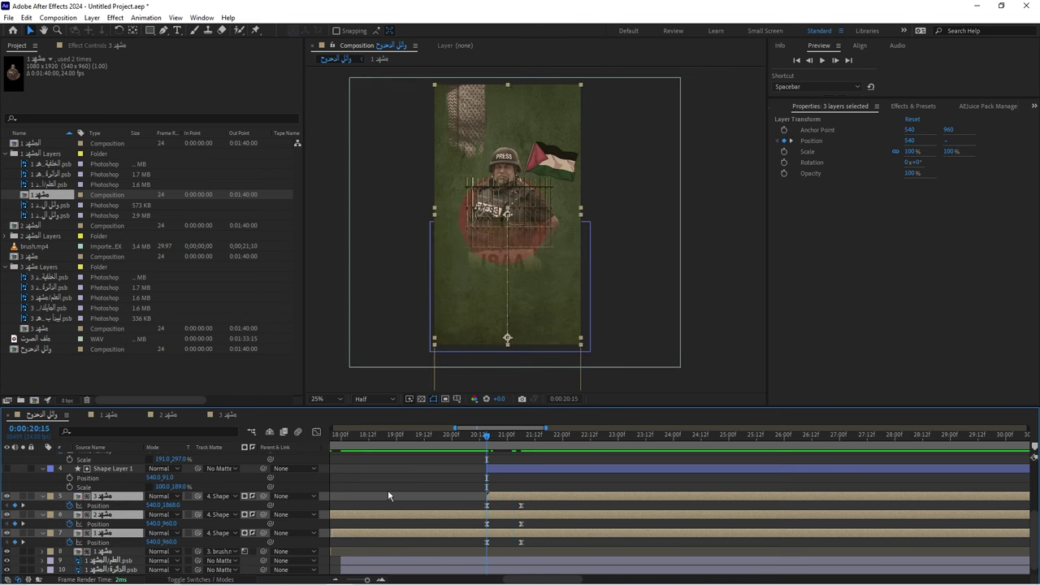
click(388, 496)
click(501, 498)
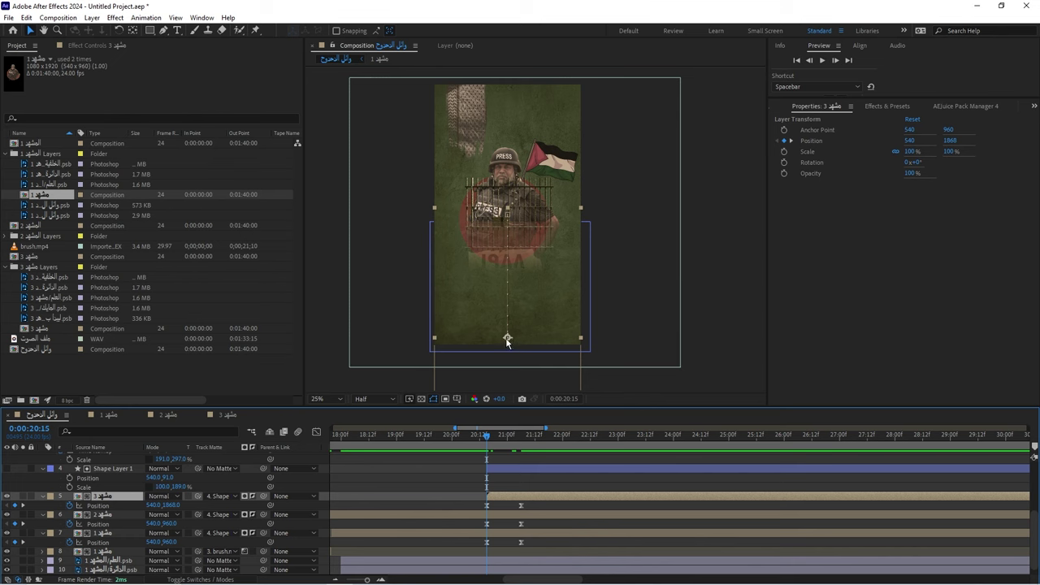
Raise scene 3's starting position to 524,1620 and preview the slide-in
drag(507, 340, 505, 312)
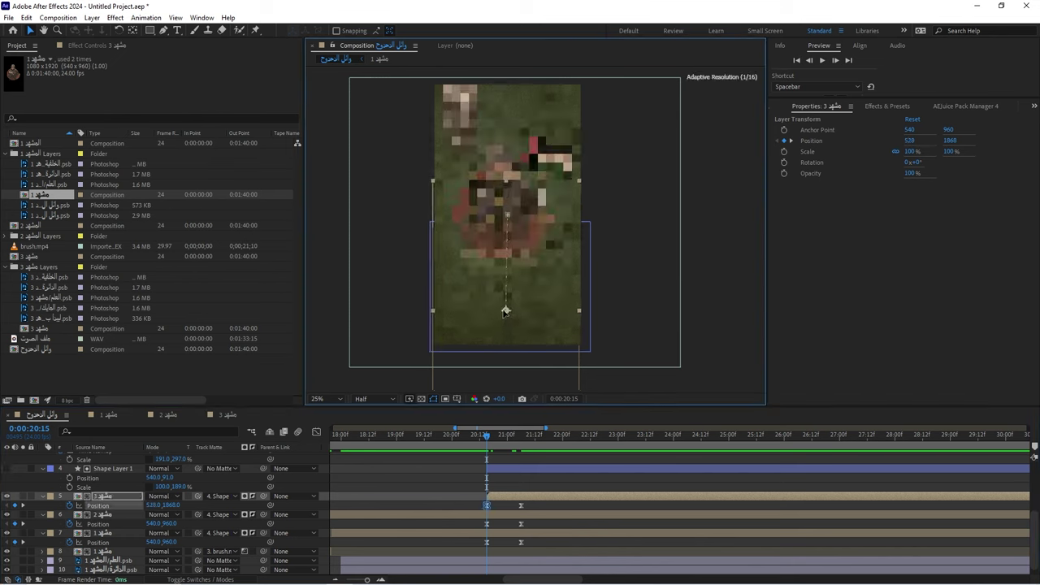
key(space)
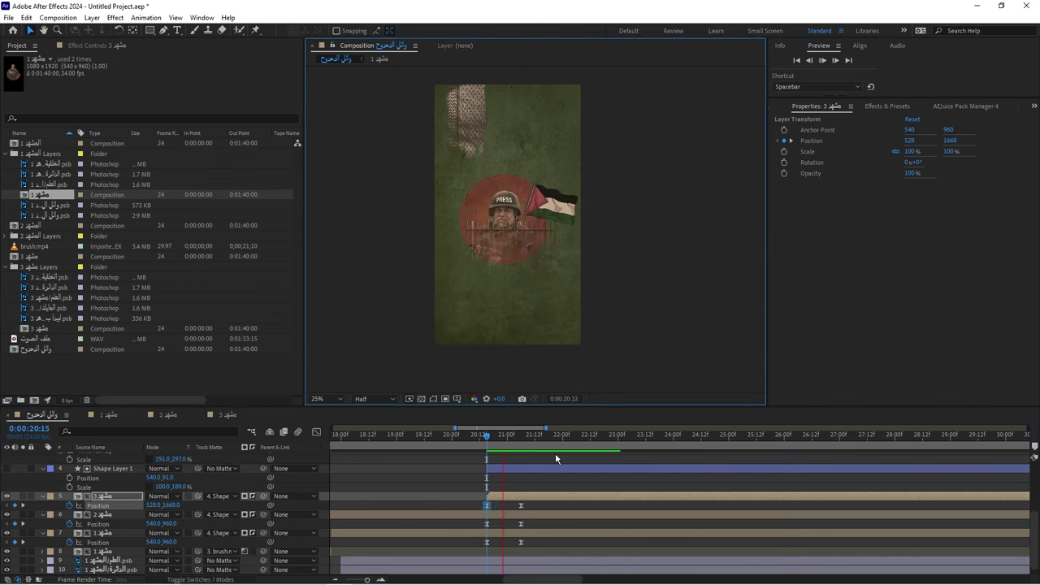
key(space)
key(space)
key(space)
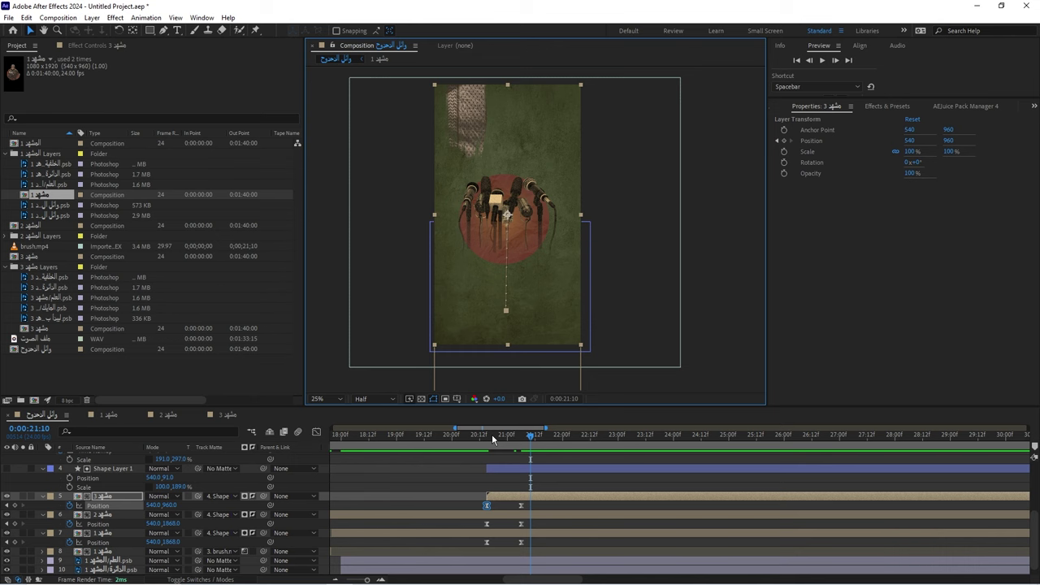
click(488, 436)
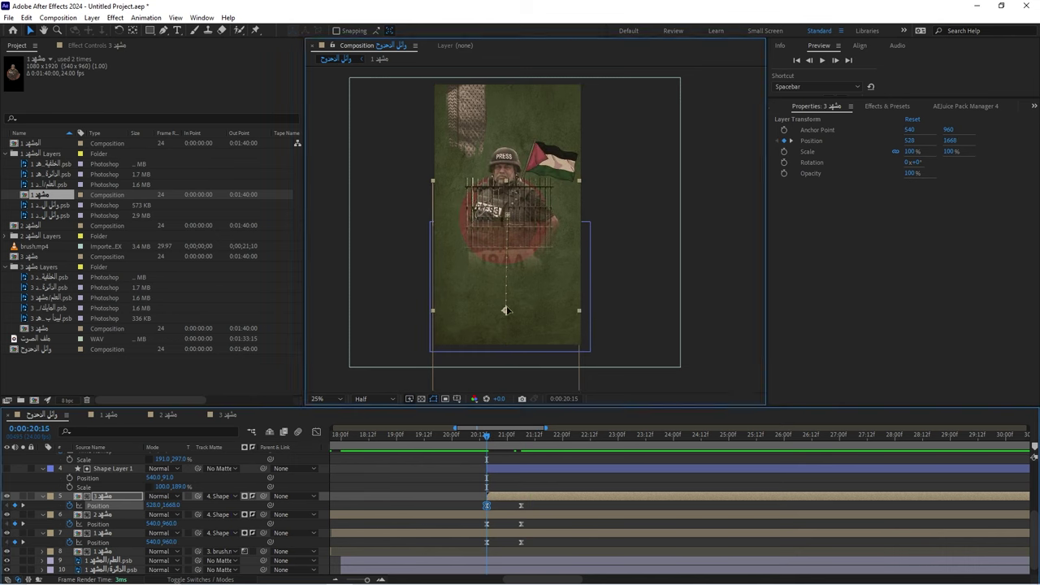
drag(507, 310, 506, 305)
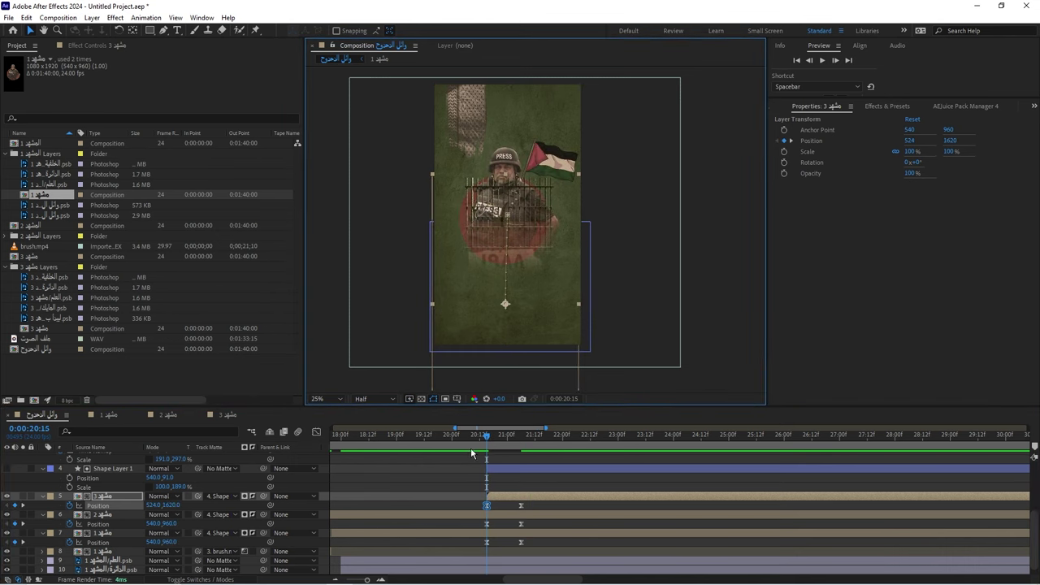
key(space)
In the speed graph, sharpen the scenes' Position curves into an early peak and preview
drag(536, 546, 323, 441)
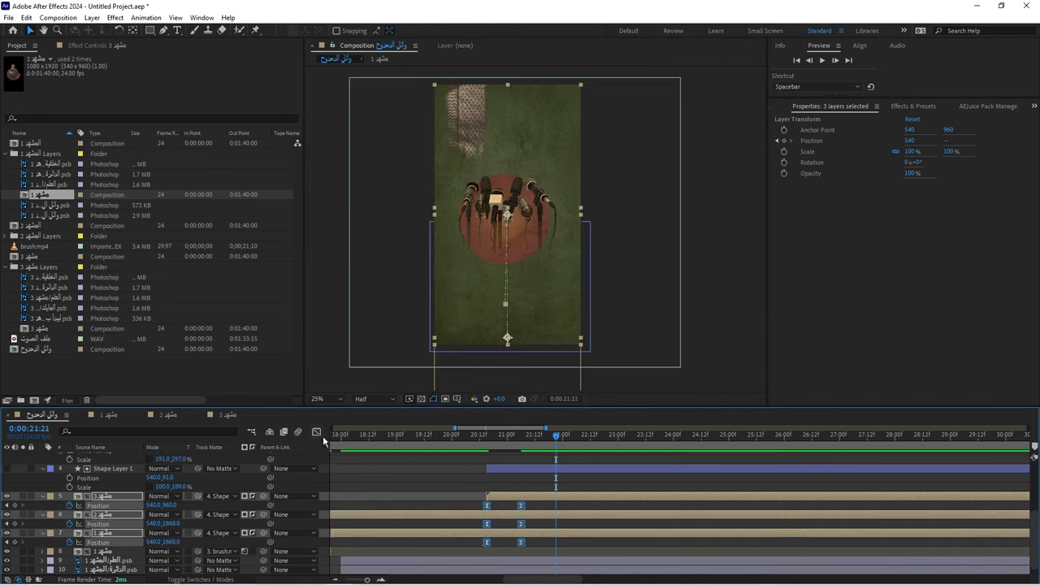
click(318, 432)
drag(537, 538, 514, 556)
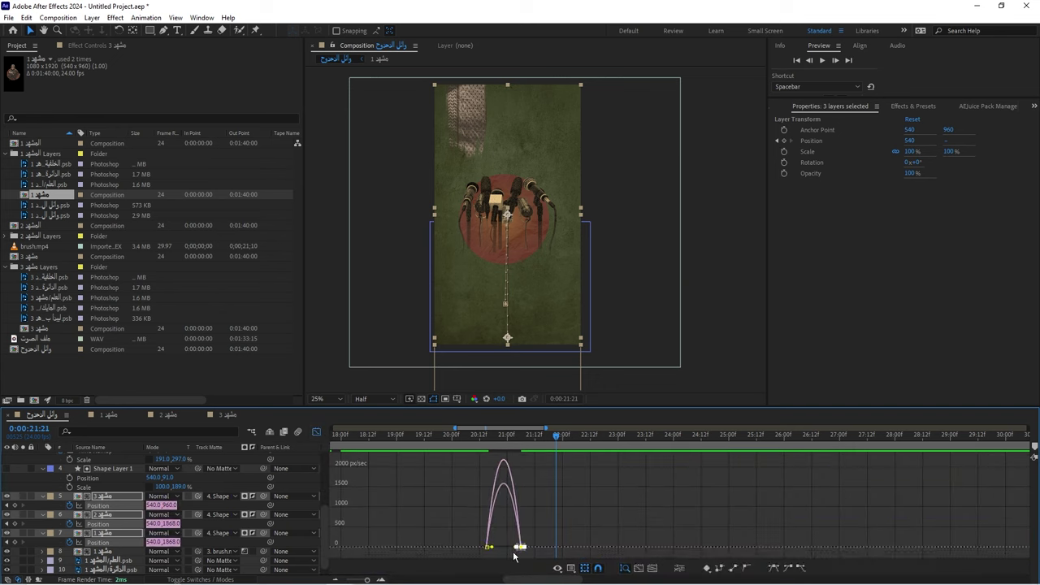
scroll(511, 553, up, 3)
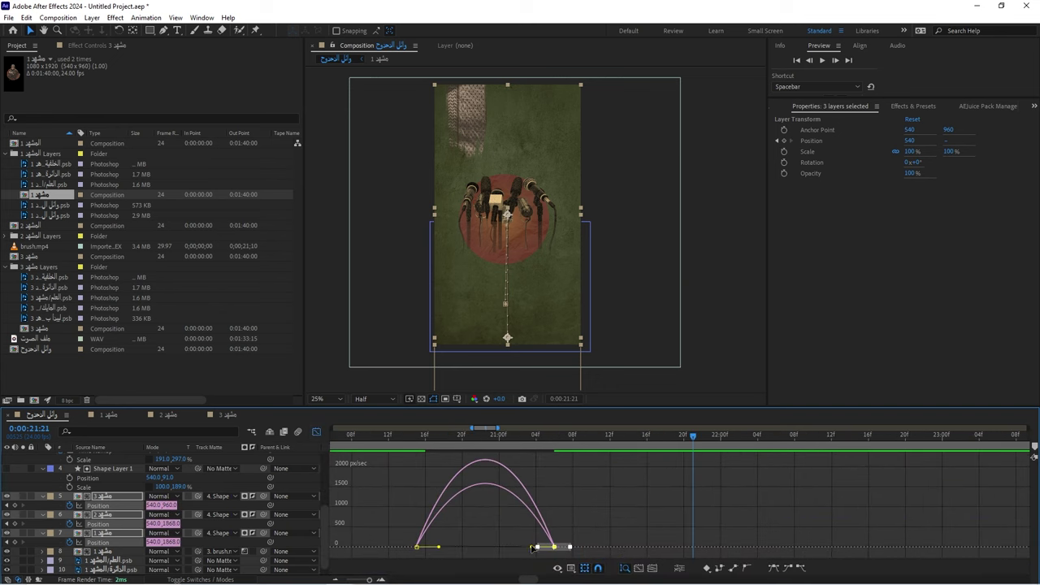
drag(532, 549, 485, 549)
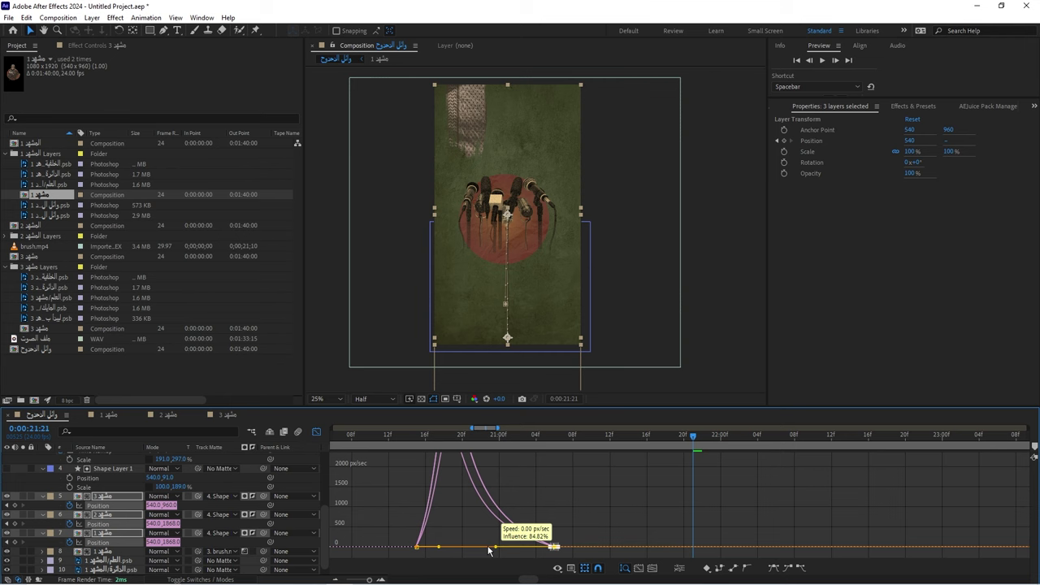
click(398, 437)
key(space)
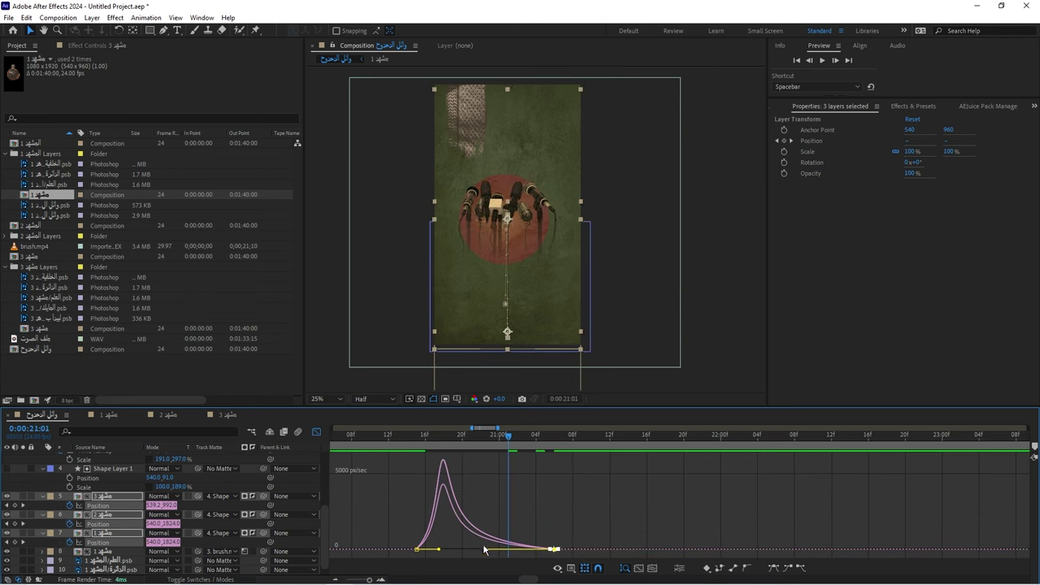
Lengthen the easing into the 21:06 landing keyframes, replay, and return to the layer bars
drag(485, 551, 497, 545)
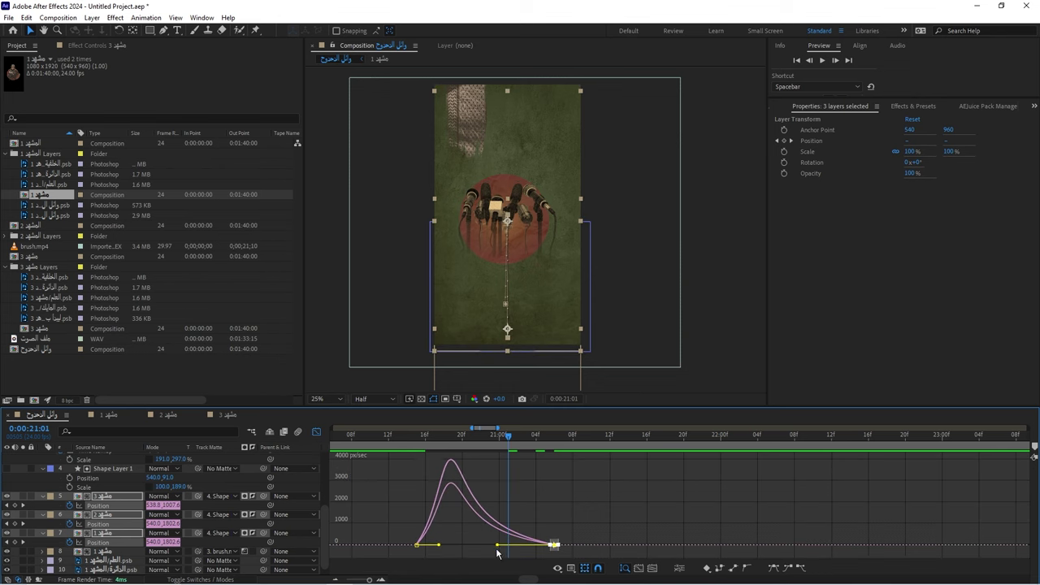
click(405, 437)
key(space)
key(space)
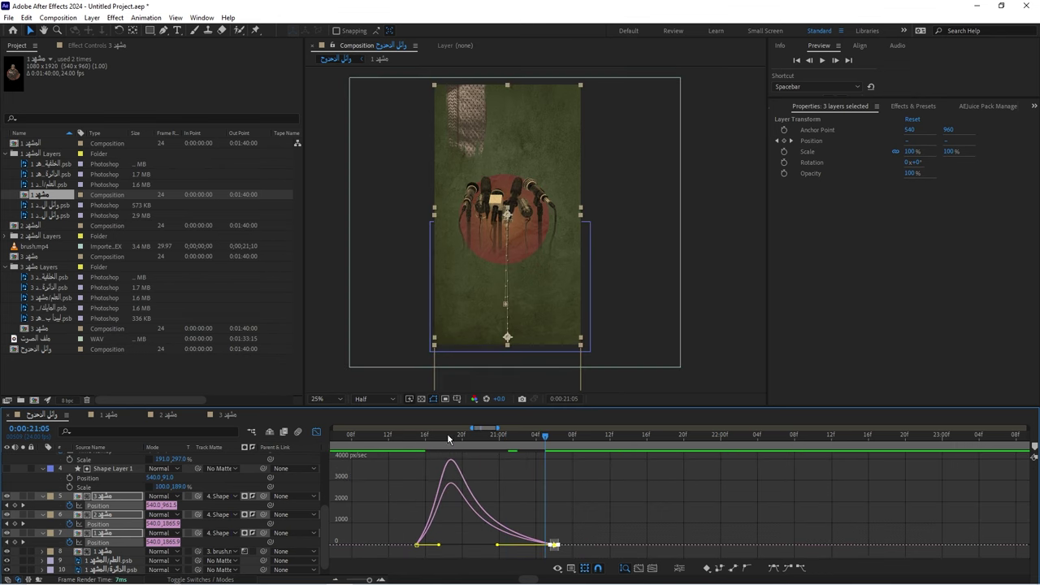
click(419, 438)
drag(418, 438, 539, 460)
key(space)
key(shift+F3)
key(j)
click(556, 524)
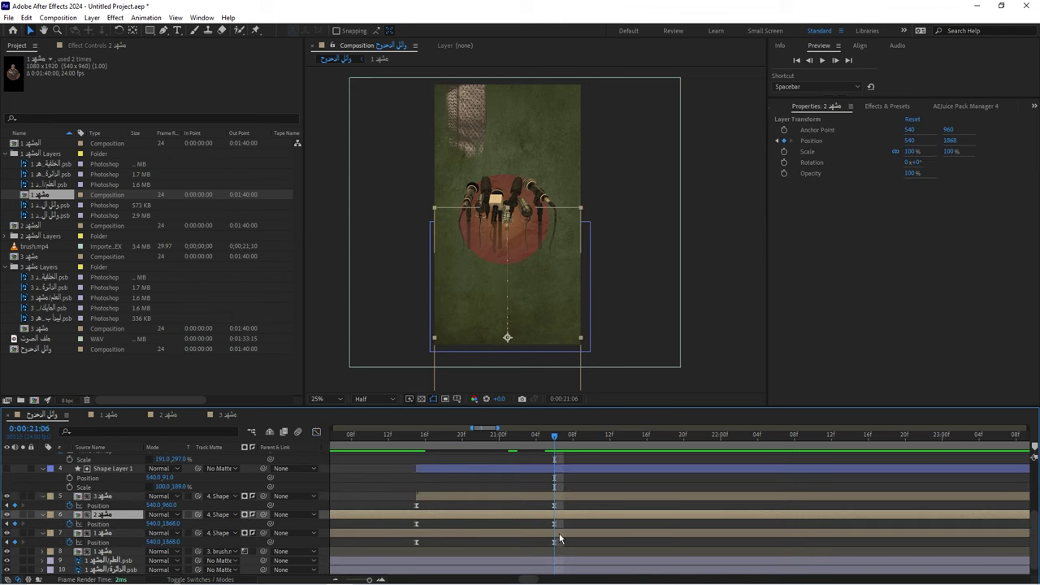
Lower the first two scenes' landing position to 1996 and preview
shift+click(559, 536)
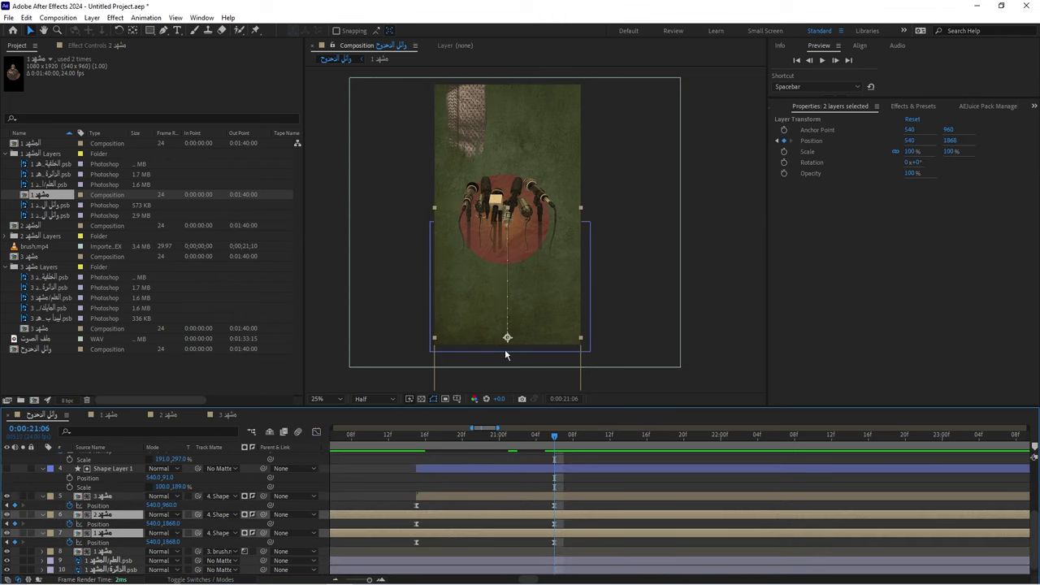
drag(507, 339, 507, 356)
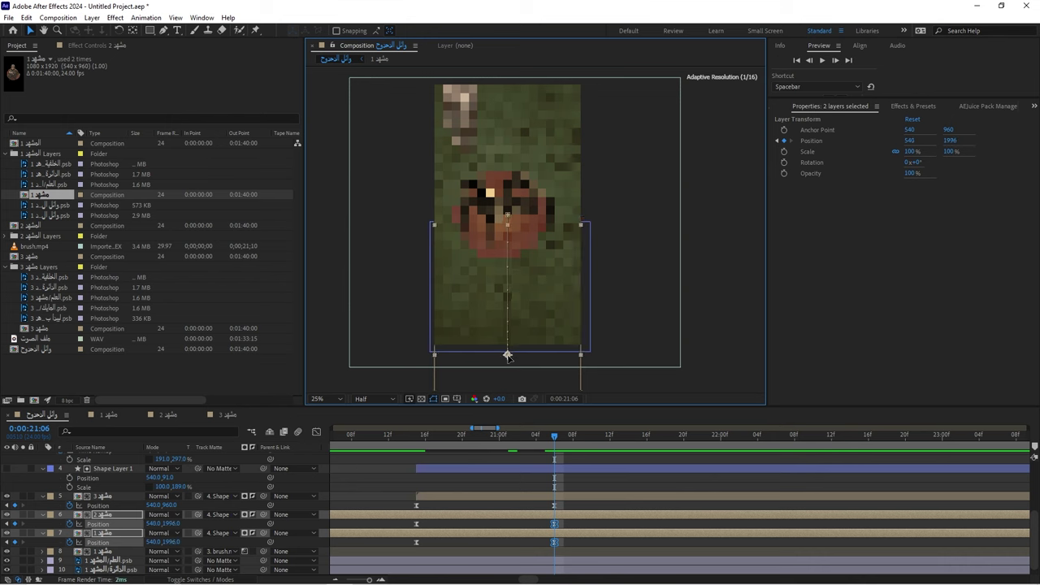
key(space)
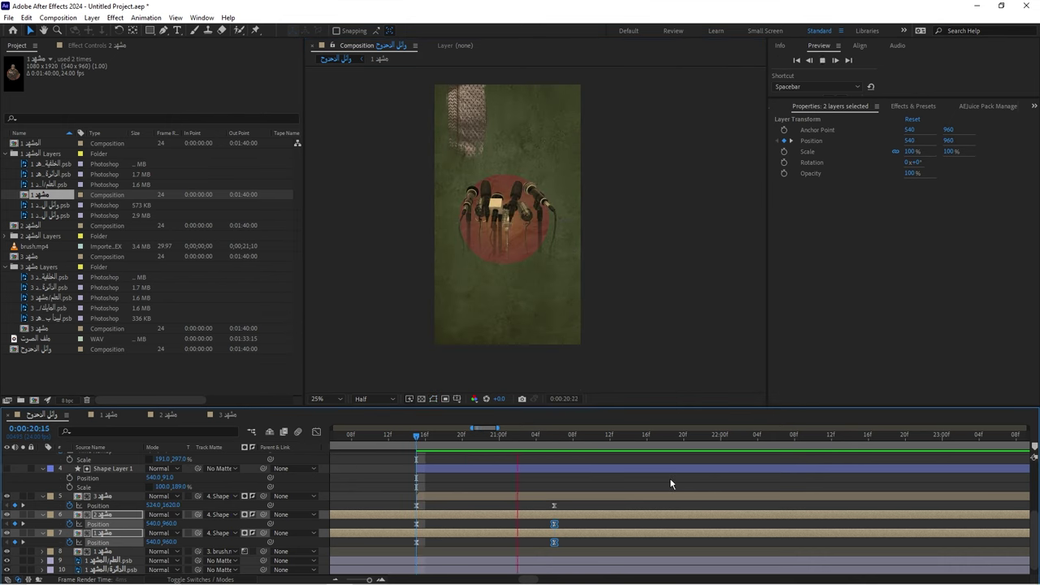
Replay the transition from 19:08 and scroll up to the narration audio waveform
scroll(618, 488, down, 3)
drag(555, 437, 550, 437)
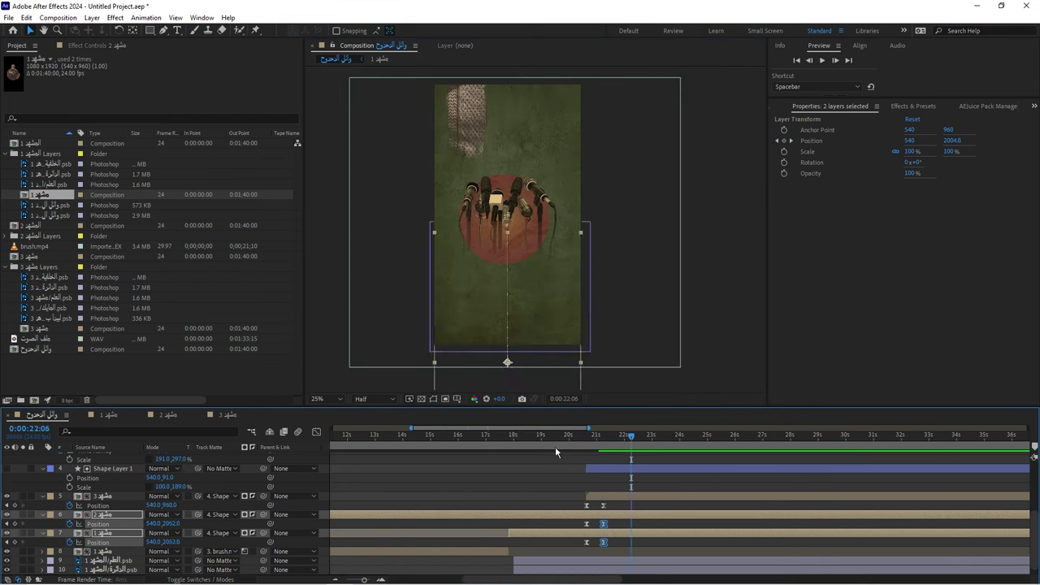
key(space)
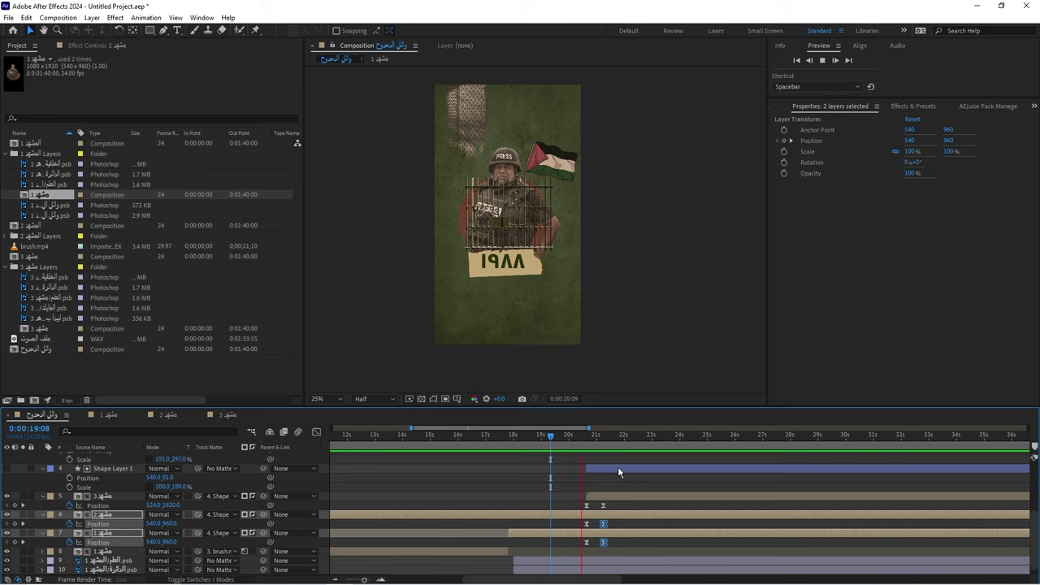
key(space)
key(space)
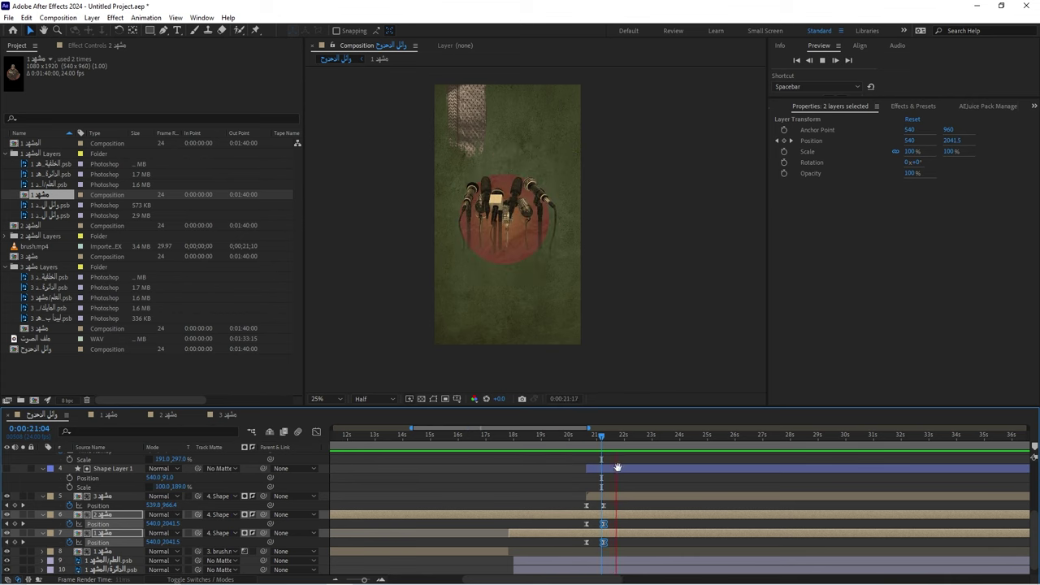
key(space)
key(space)
scroll(653, 485, up, 3)
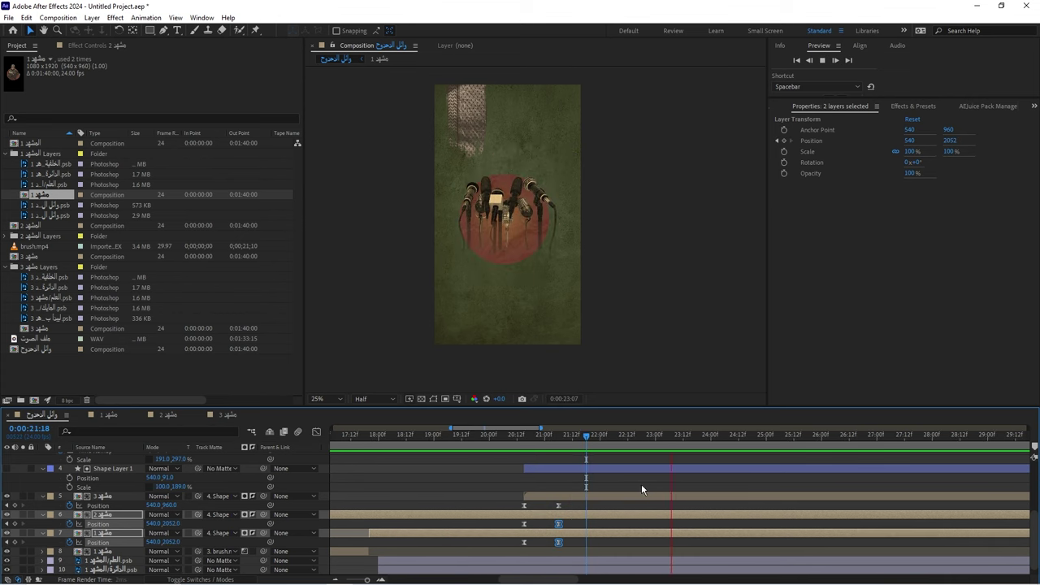
key(space)
scroll(638, 487, up, 2)
scroll(628, 487, up, 2)
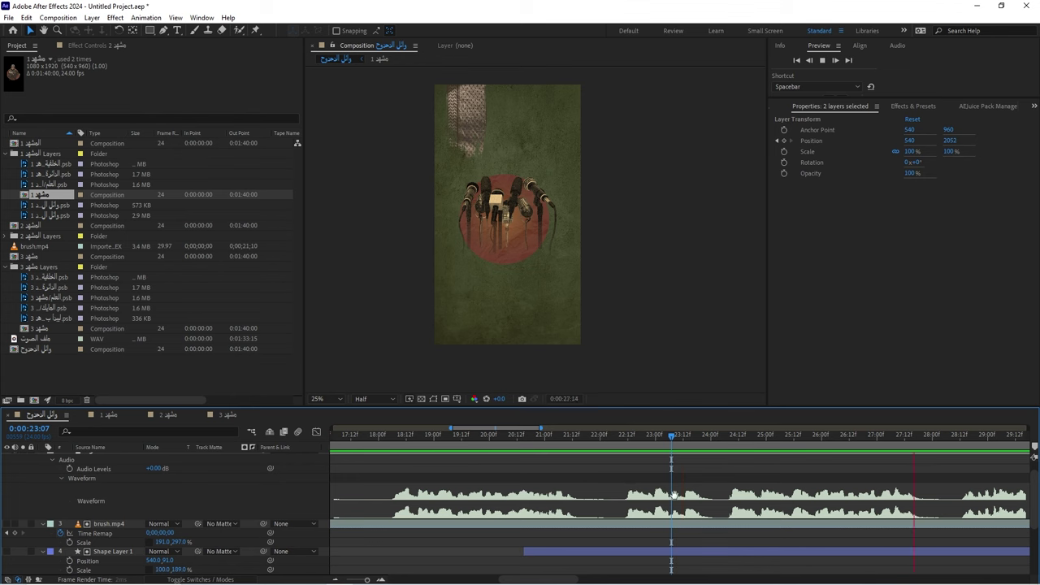
Split the narration audio layer at about 22:07 with Ctrl+Shift+D
key(space)
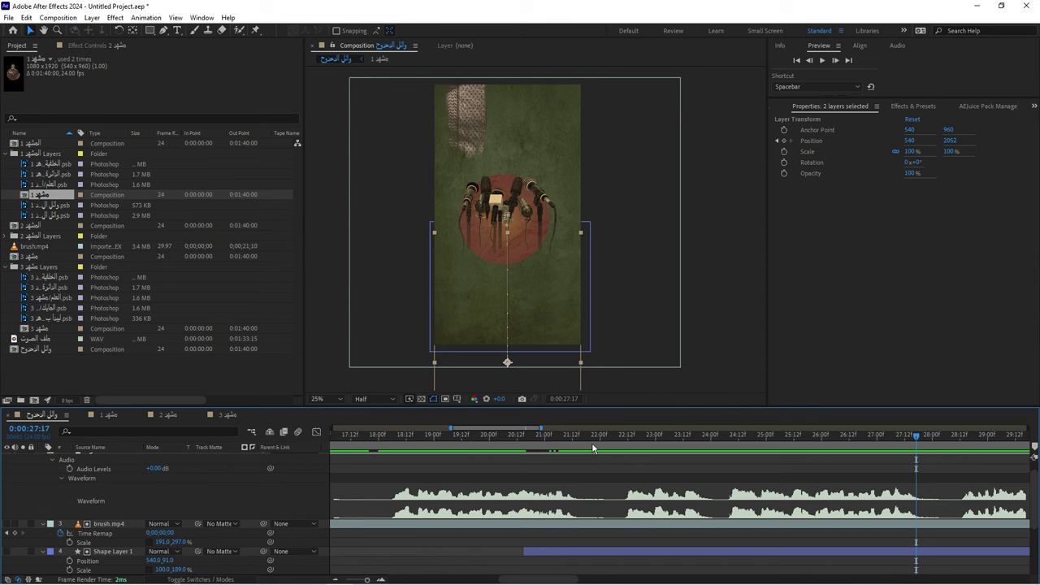
click(616, 441)
scroll(606, 488, up, 1)
click(610, 470)
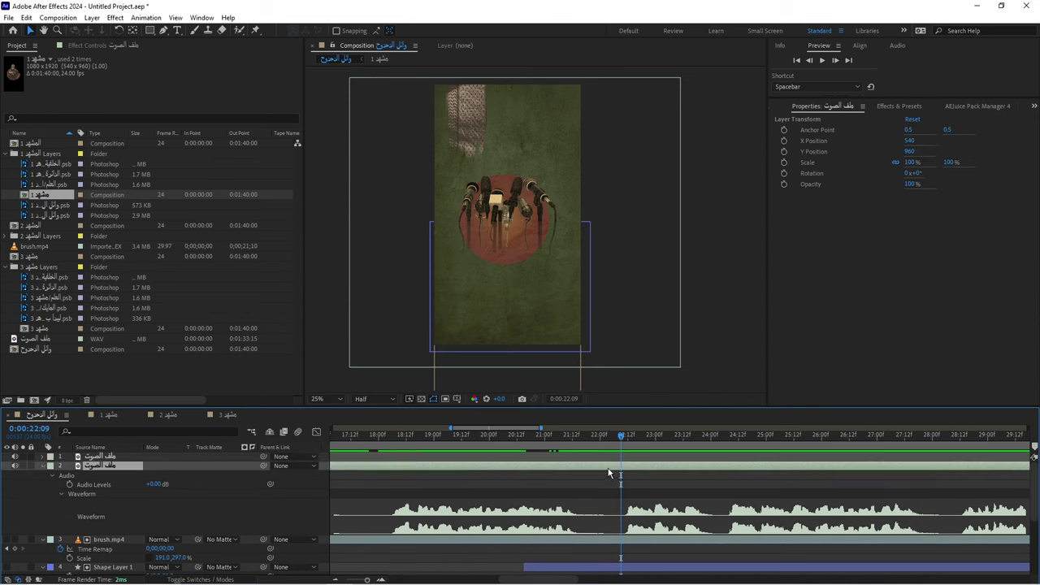
key(ctrl+shift+d)
key(space)
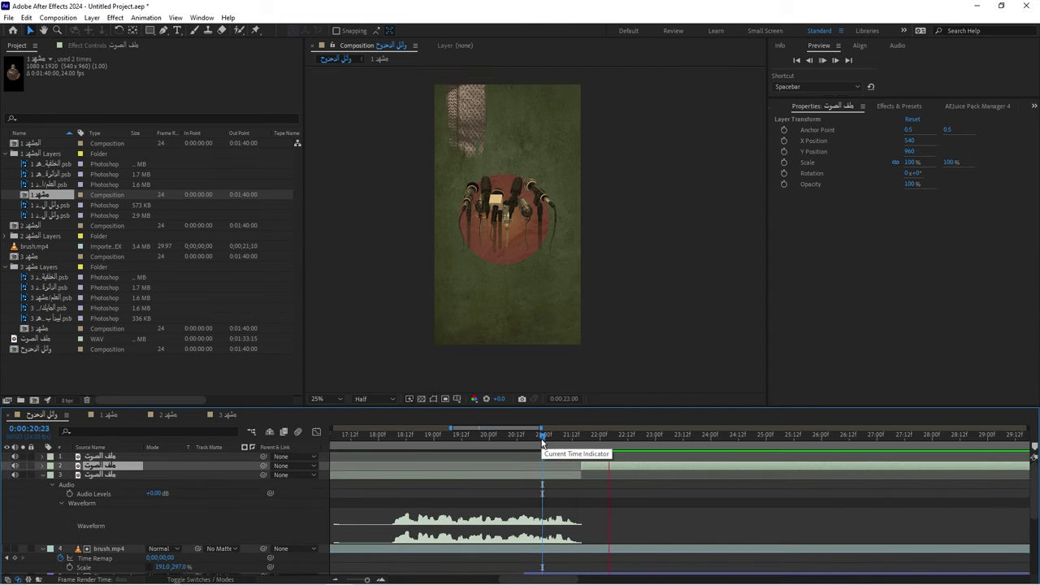
key(space)
Preview playback around the audio split from 21:23, ending at 23:10
key(ctrl+Down)
drag(518, 435, 599, 478)
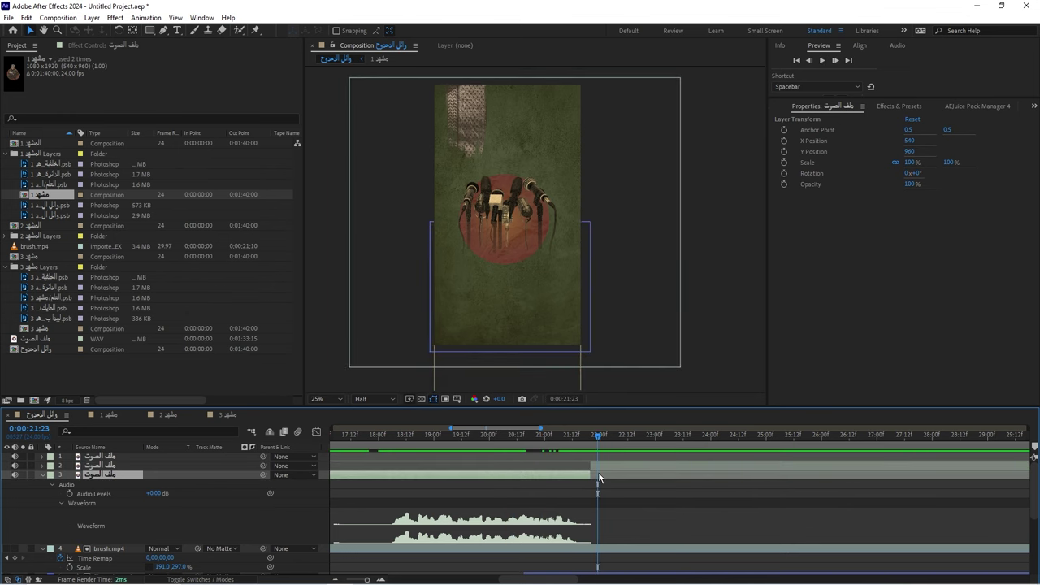
key(space)
key(space)
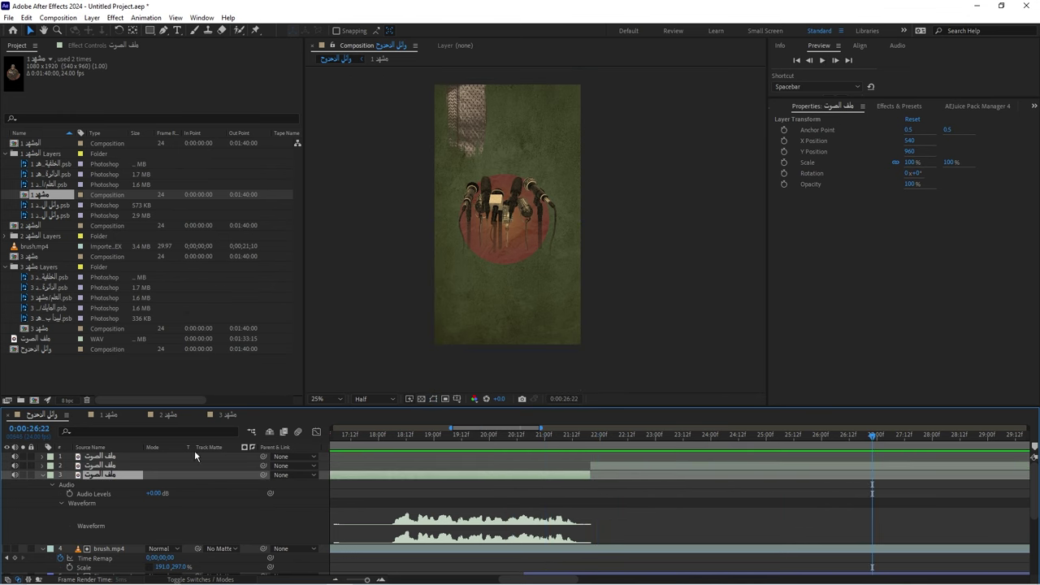
click(62, 503)
click(63, 503)
click(585, 434)
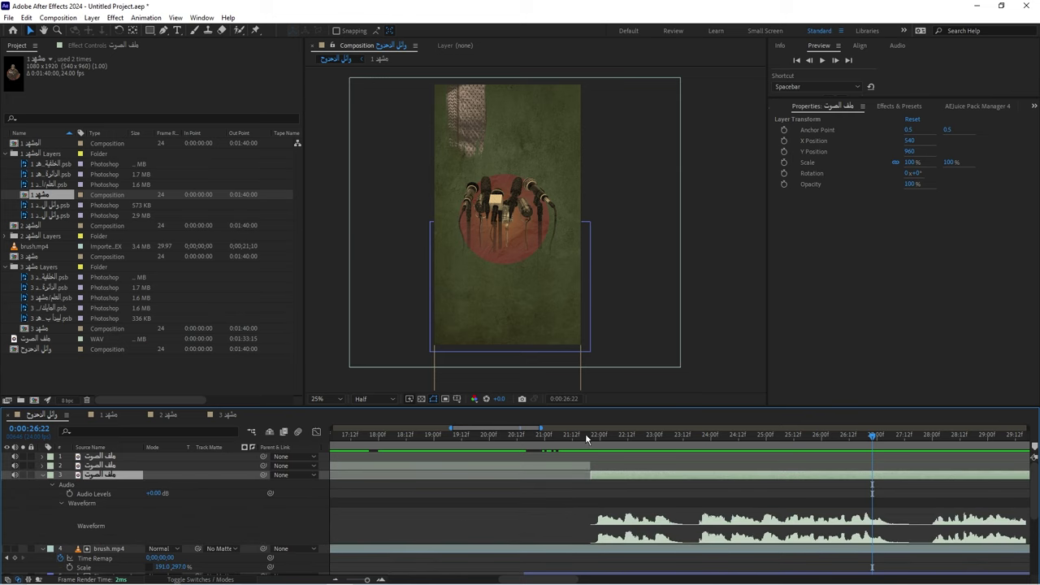
key(space)
key(space)
click(679, 435)
Add the مشهد 4 composition from its layers folder to the main timeline
click(10, 350)
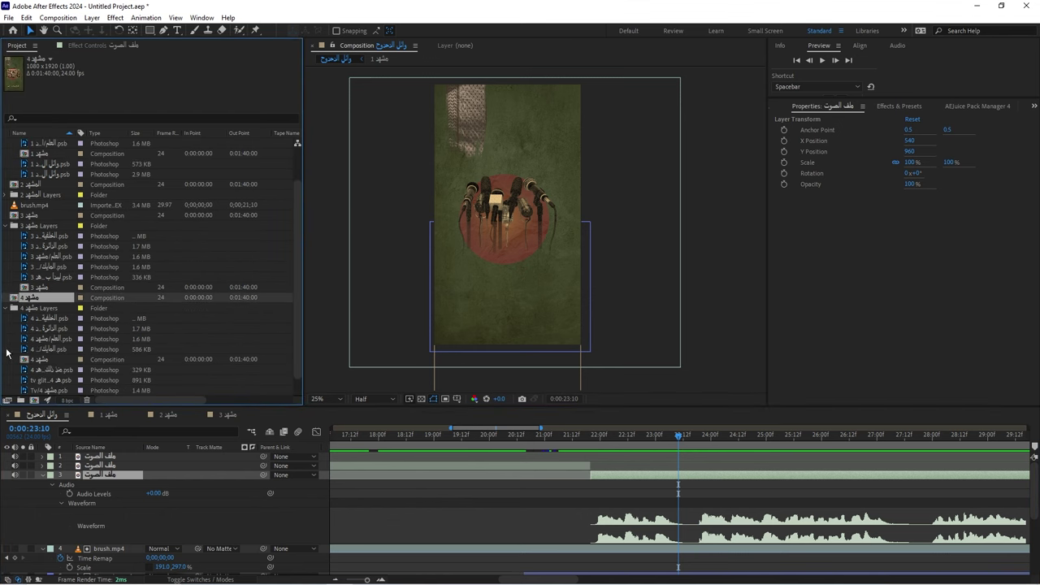
scroll(46, 338, down, 3)
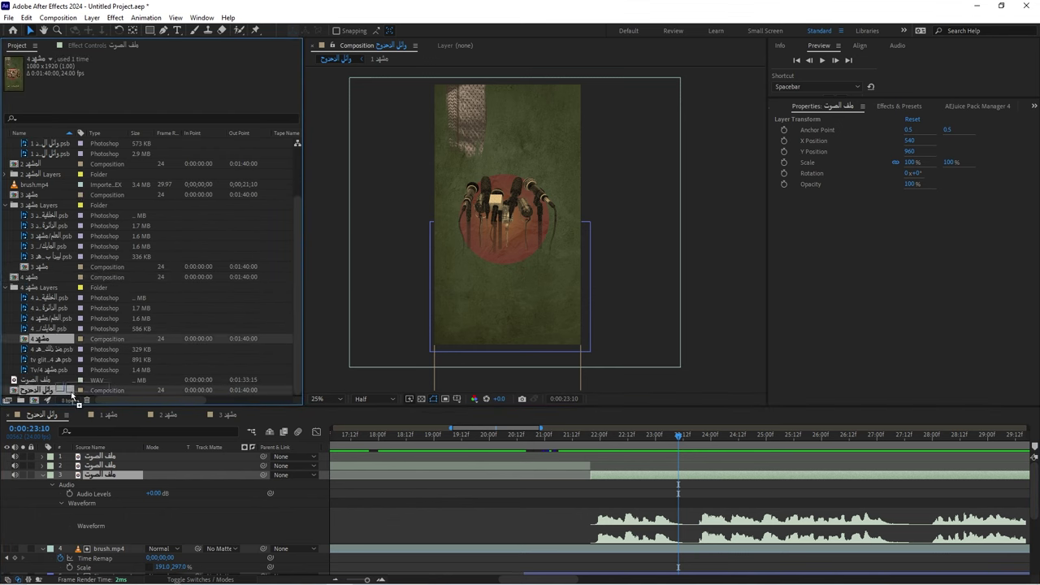
drag(35, 342, 96, 476)
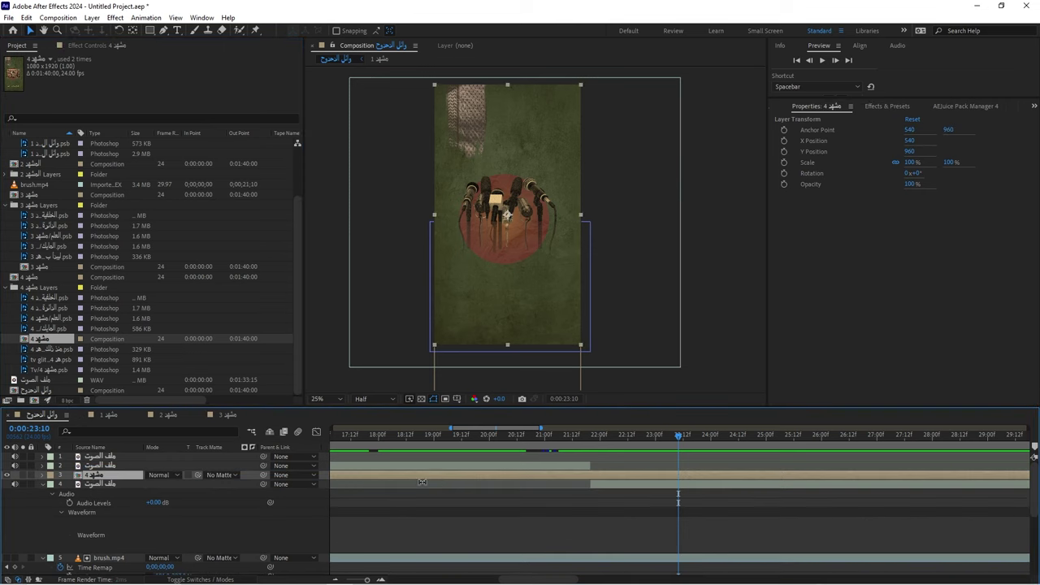
scroll(352, 494, down, 2)
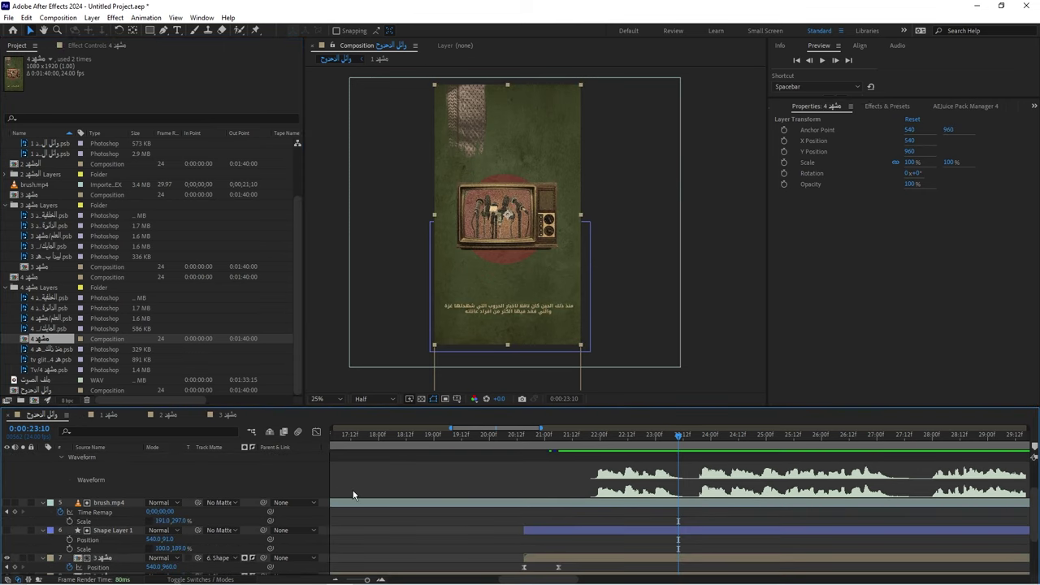
Place مشهد 4 above مشهد 3, start it at 23:10, and open it
key(ctrl+bracketleft)
key(ctrl+bracketleft)
key(ctrl+bracketleft)
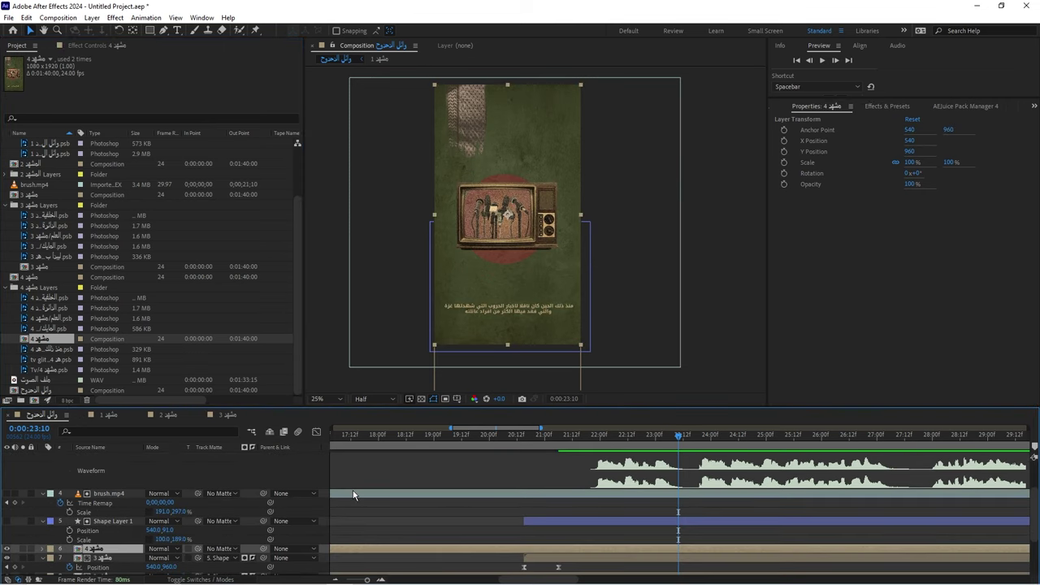
key(alt+bracketleft)
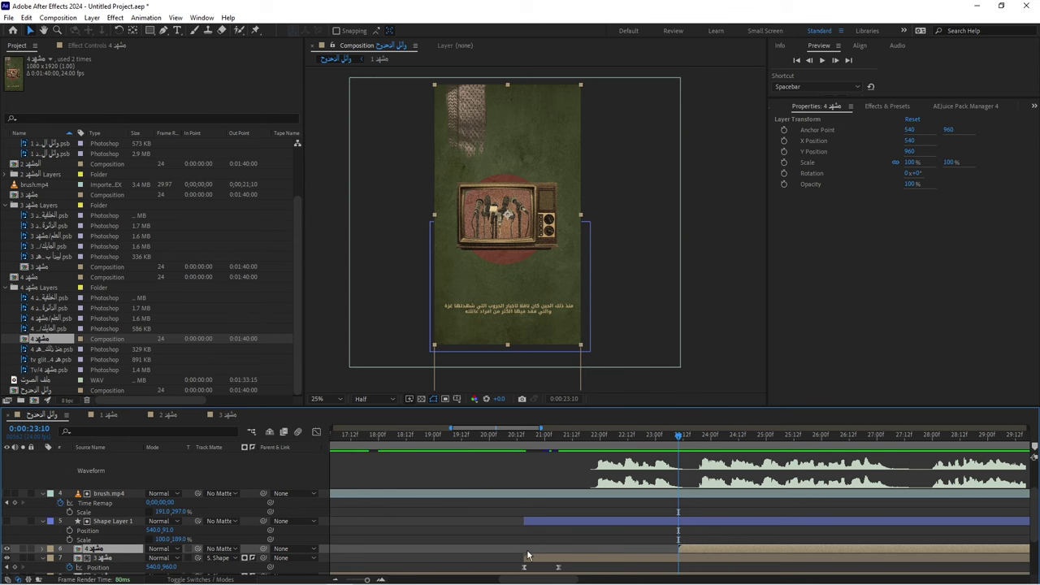
scroll(634, 516, down, 1)
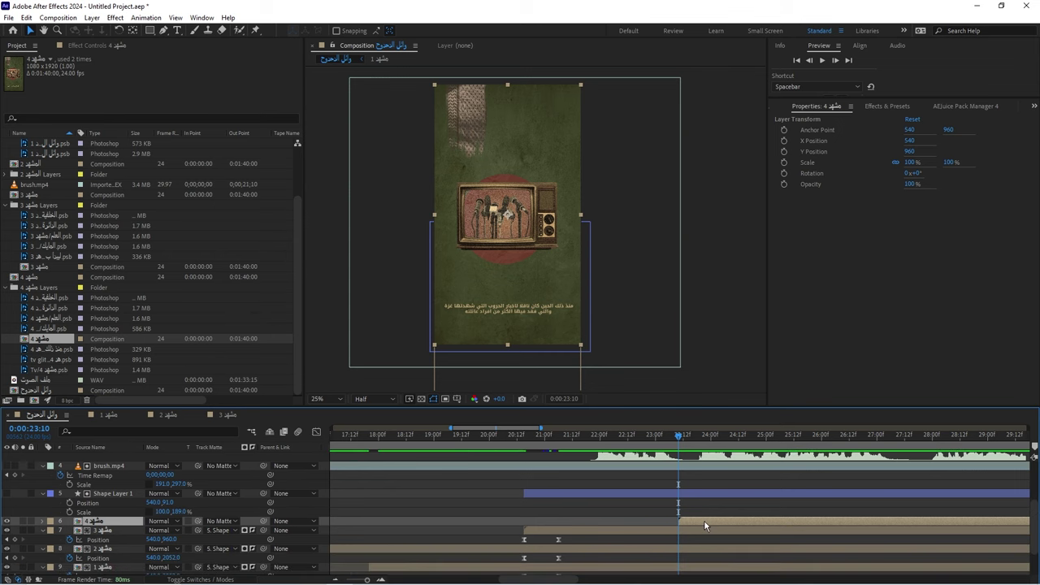
double_click(704, 518)
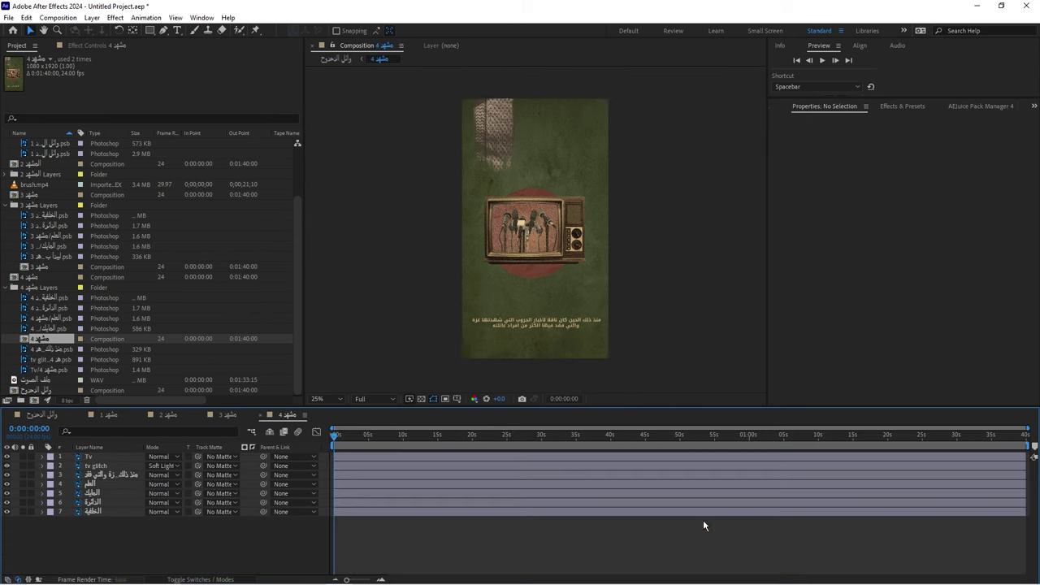
Delete the background, circle, fabric, caption and screen-picture layers from مشهد 4, keeping Tv and tv glitch
click(95, 512)
key(Delete)
click(104, 503)
key(Delete)
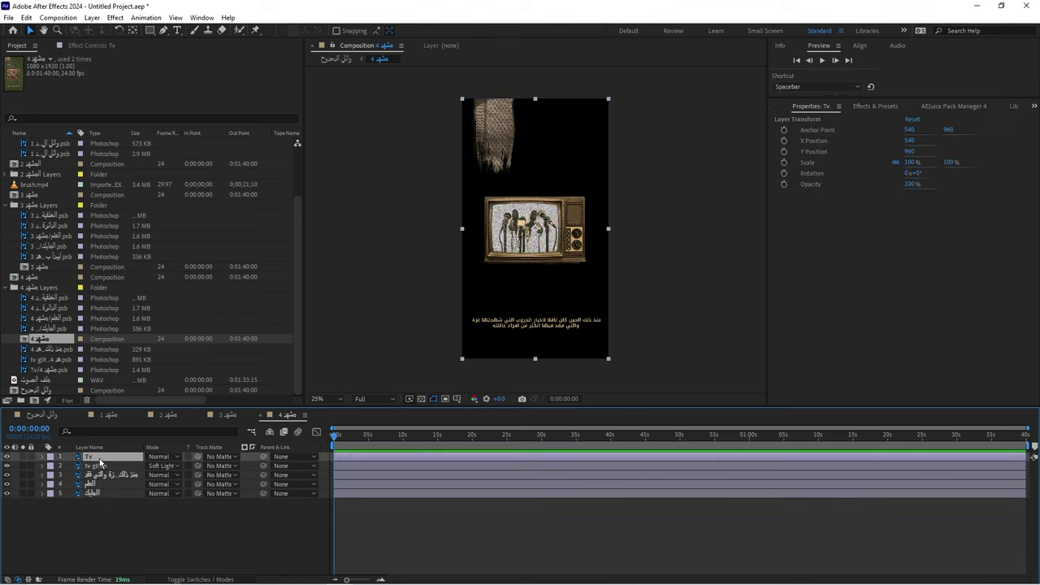
click(97, 484)
key(Delete)
click(102, 475)
key(Delete)
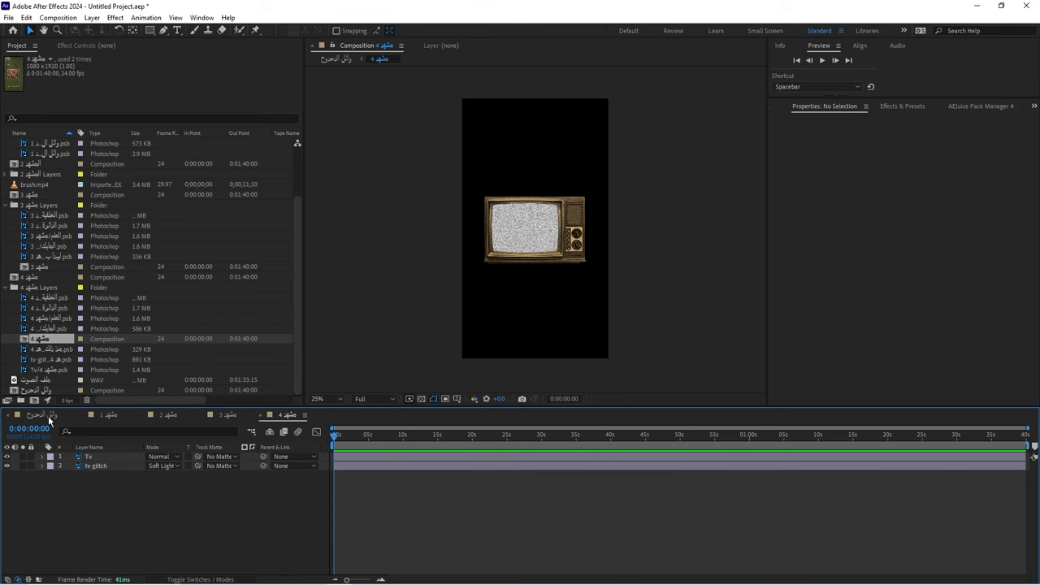
Check the scene 4 layer's scale in the main composition, then reopen مشهد 4
click(49, 416)
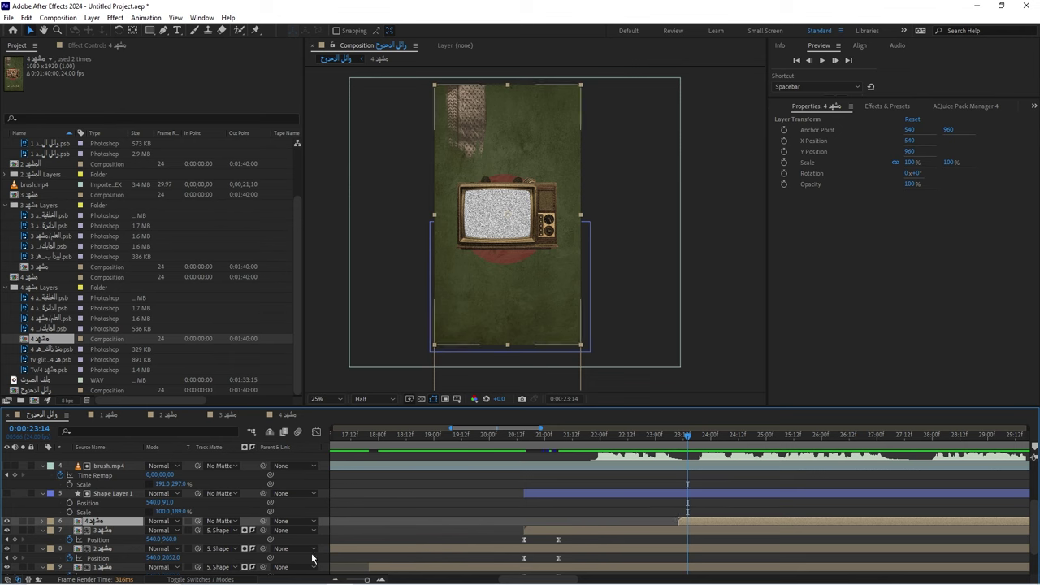
key(s)
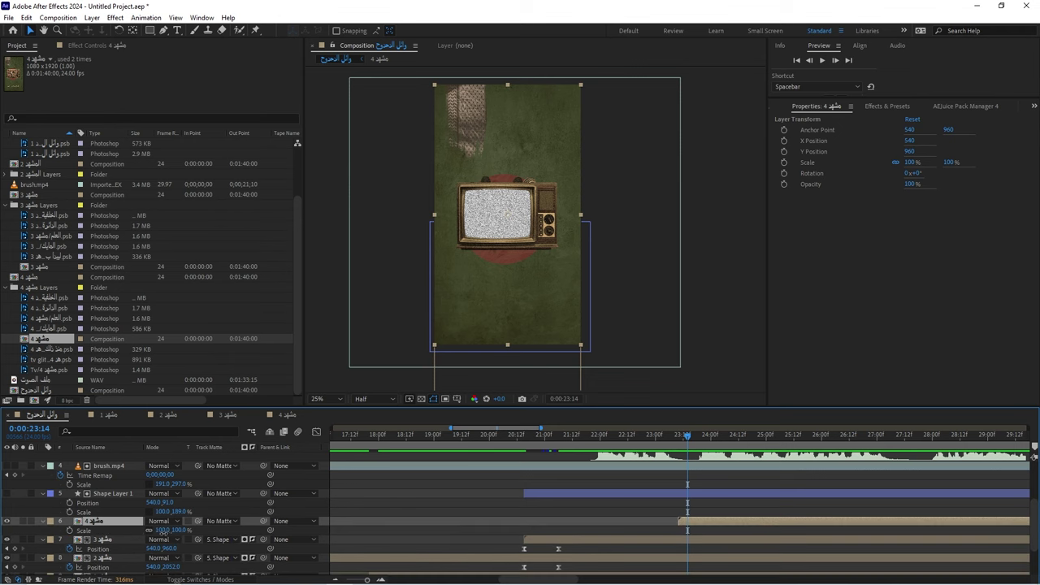
double_click(585, 290)
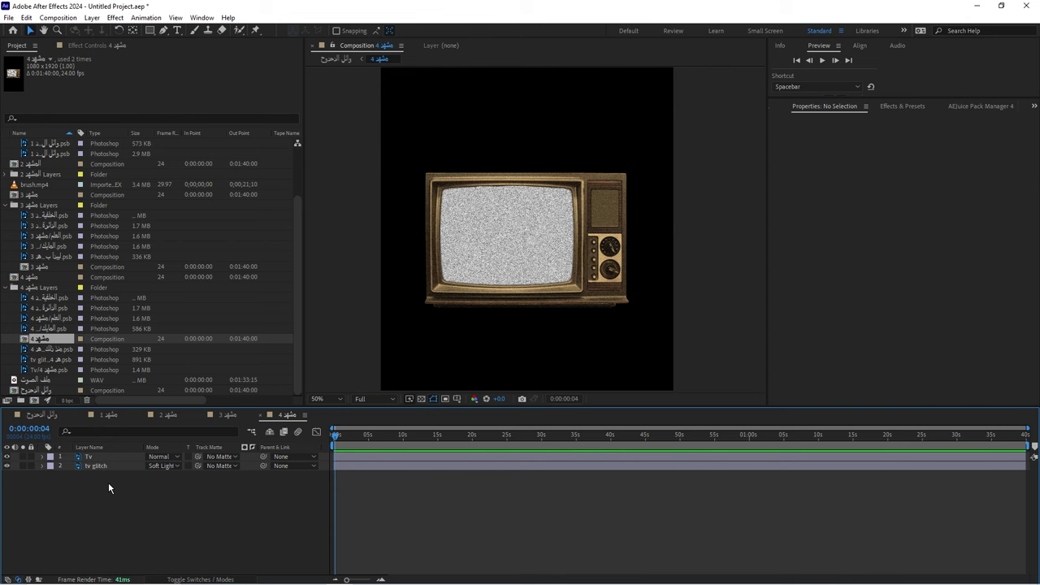
Draw a solid white rectangle sized to fit the TV screen
click(152, 31)
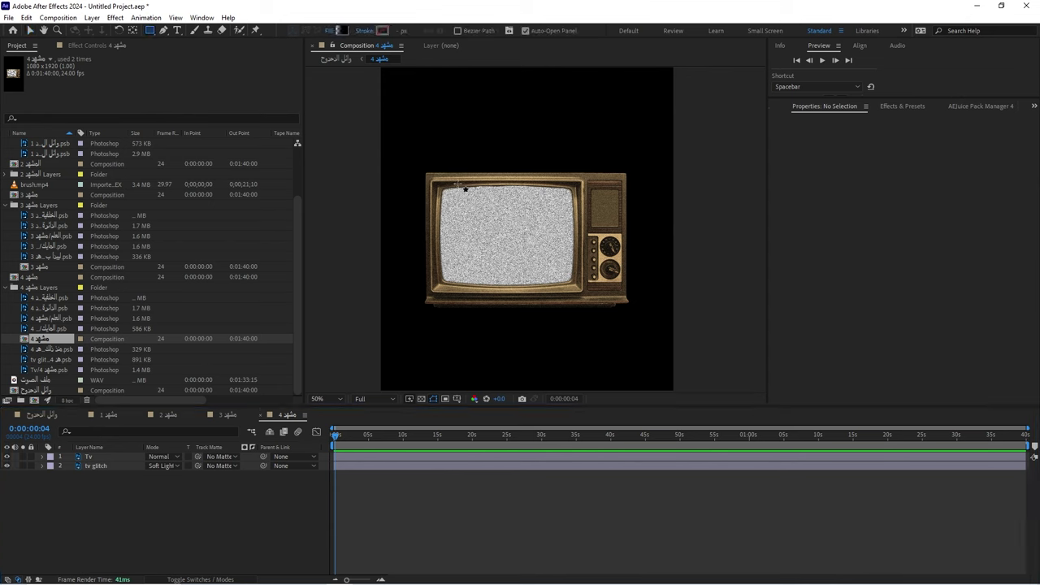
click(328, 31)
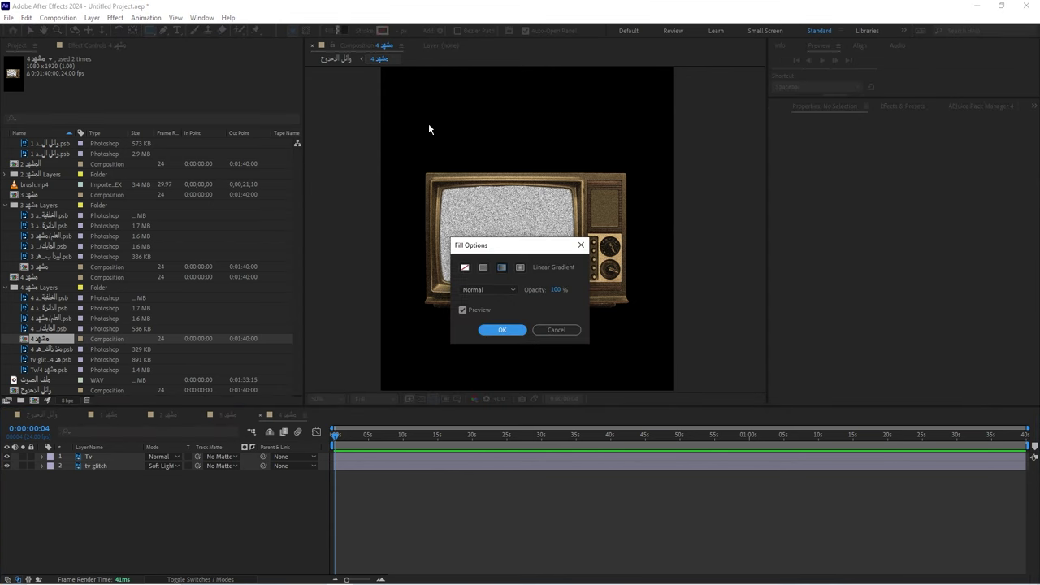
click(484, 267)
click(501, 330)
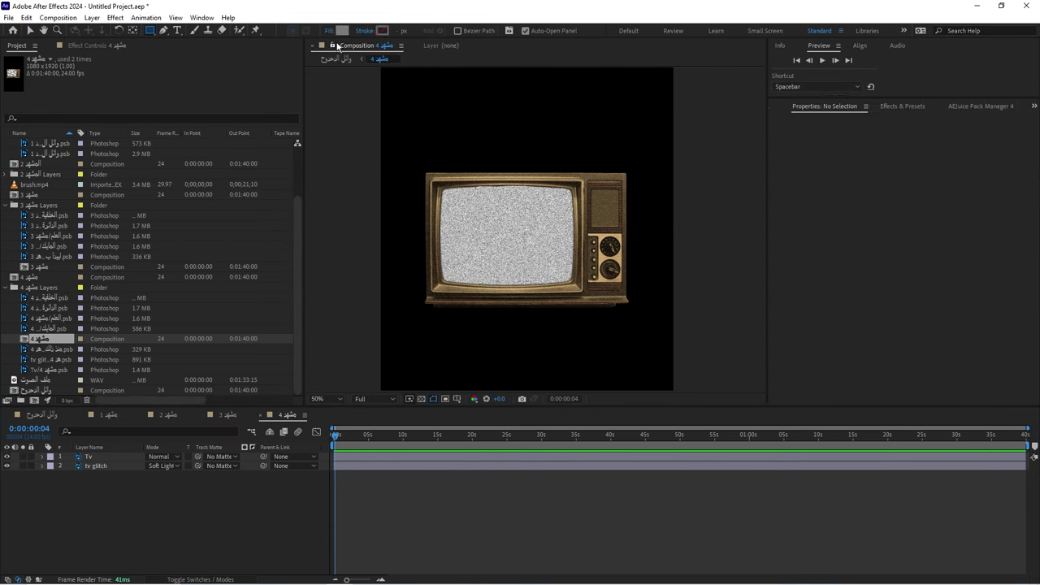
click(344, 31)
click(606, 219)
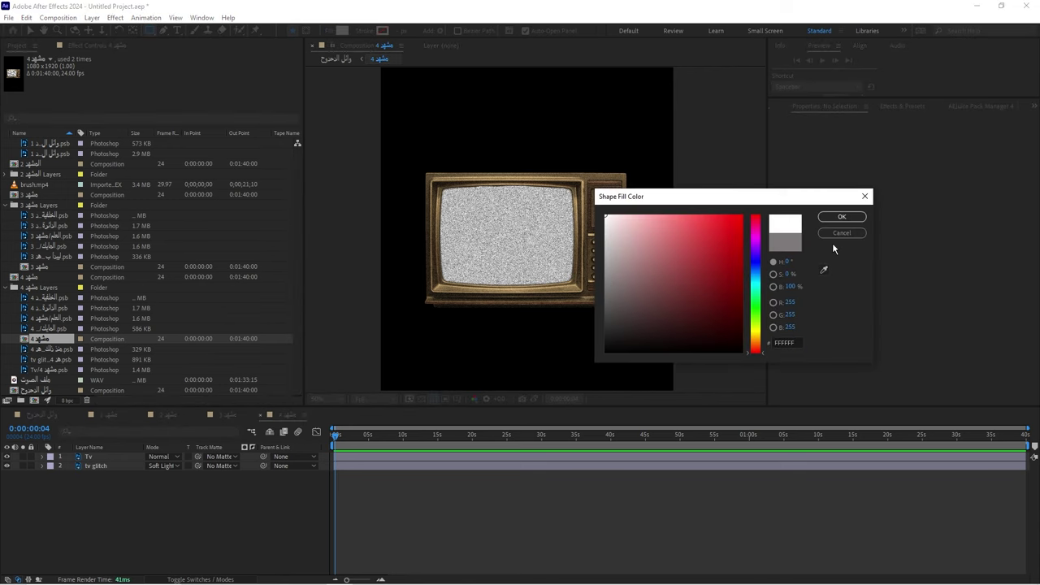
click(823, 217)
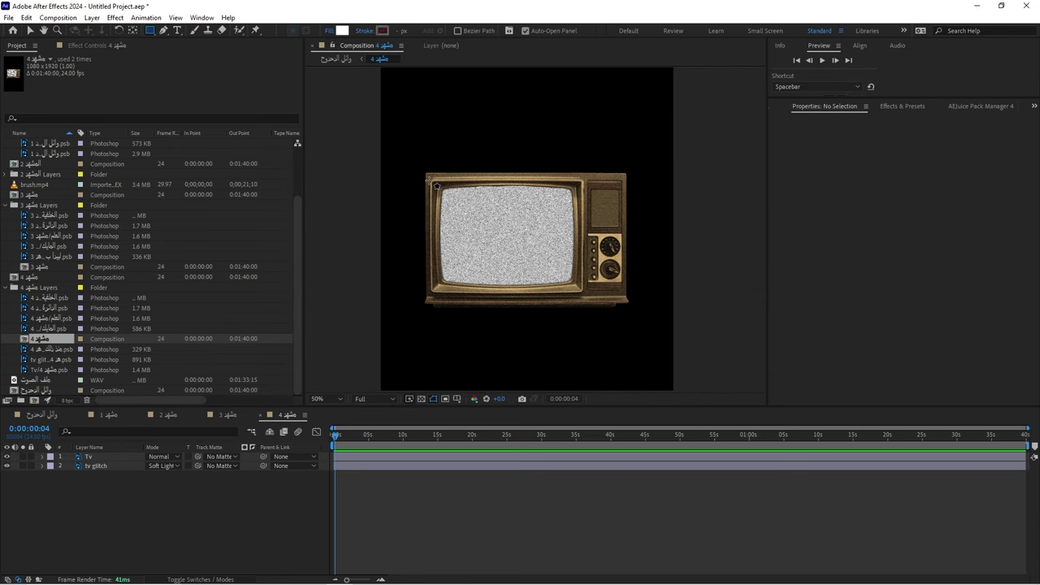
drag(430, 180, 600, 282)
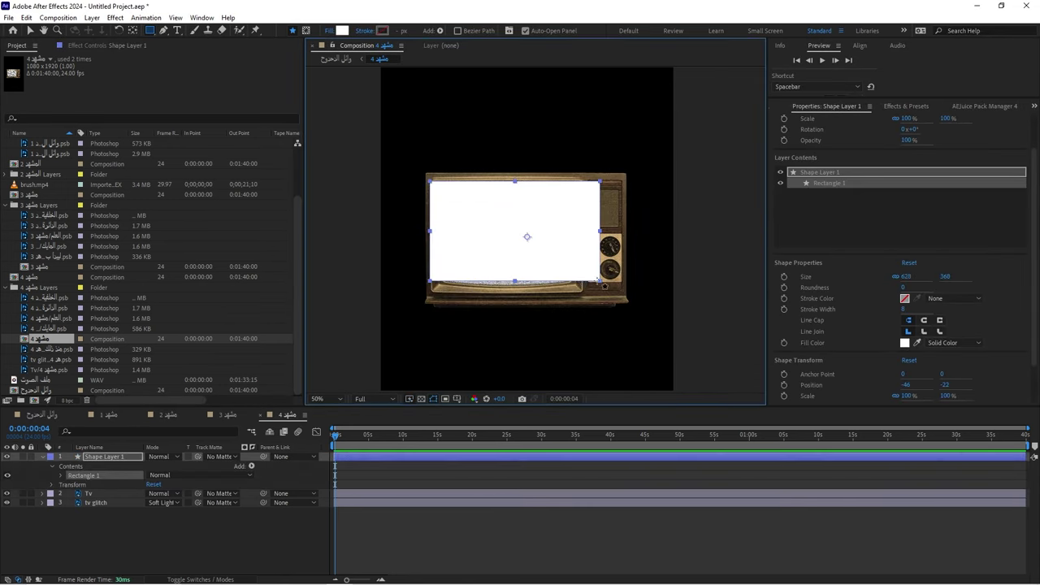
key(ctrl+z)
drag(429, 179, 582, 288)
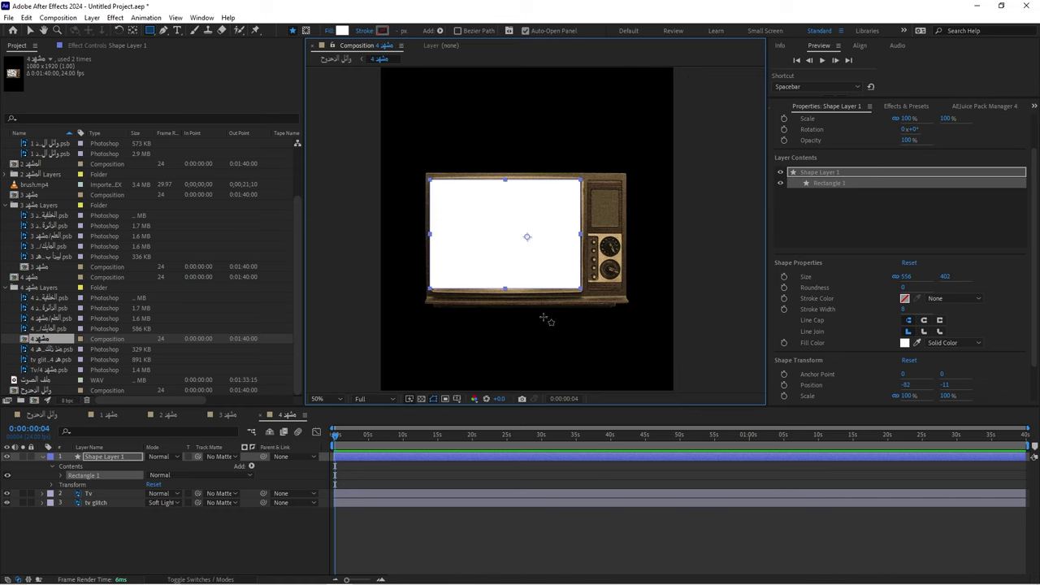
Move Shape Layer 1 beneath the Tv layer and delete the tv glitch layer
drag(114, 459, 107, 498)
click(105, 503)
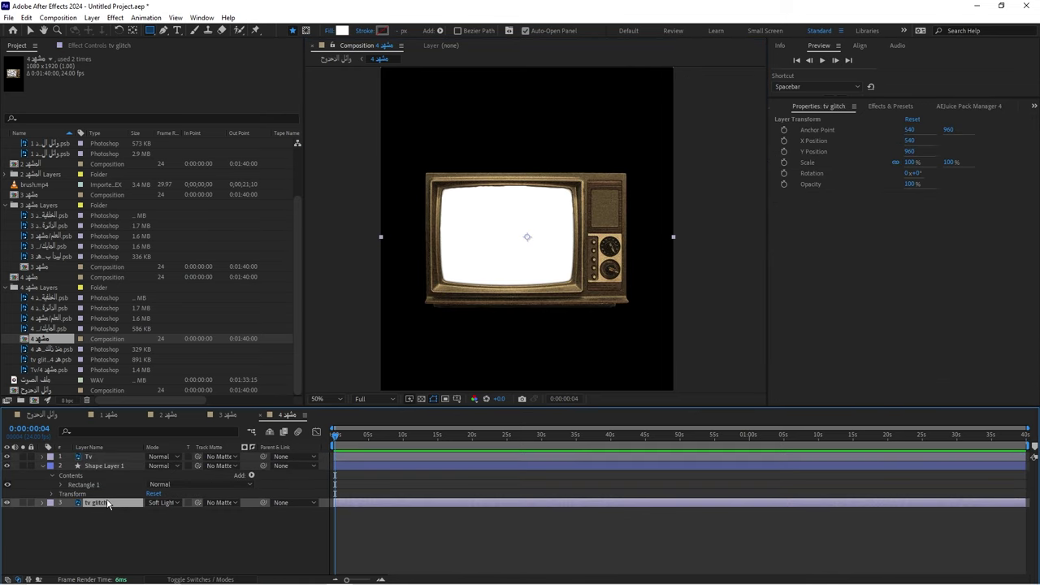
key(Delete)
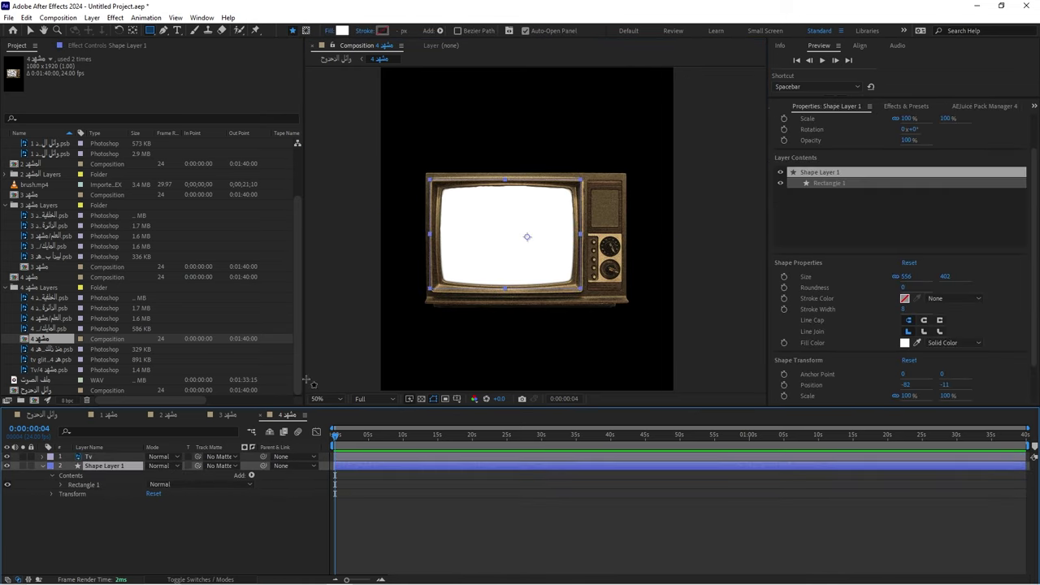
Apply the Noise effect to the white screen rectangle with Amount of Noise at 100%
click(898, 107)
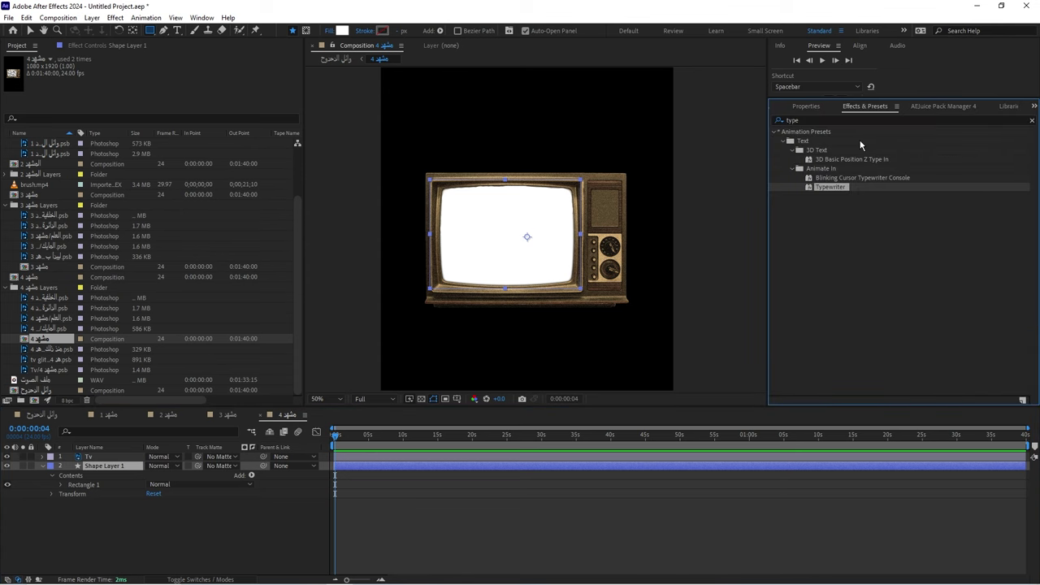
click(858, 122)
text(noise)
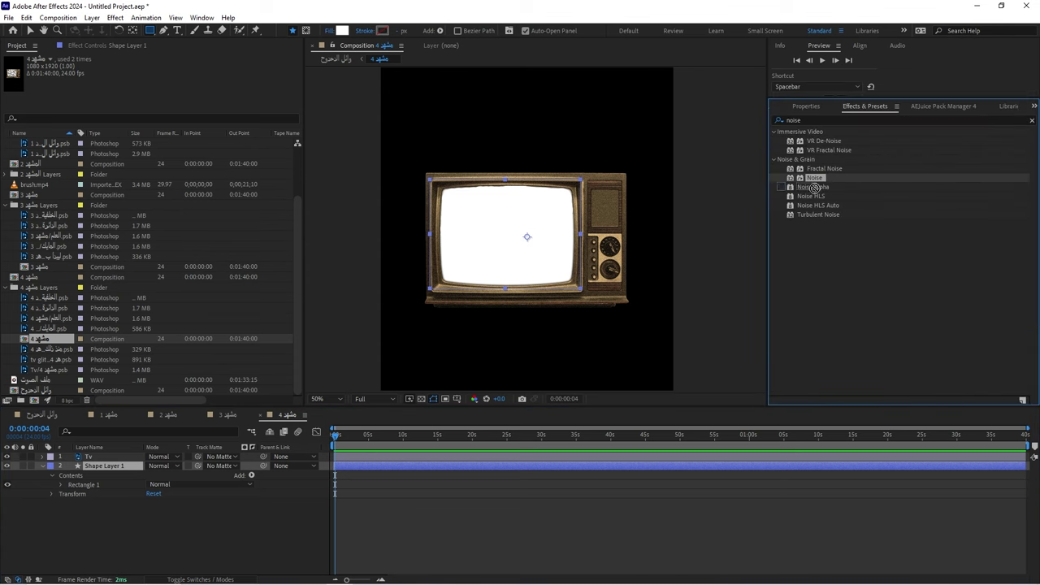
double_click(814, 177)
drag(166, 77, 286, 134)
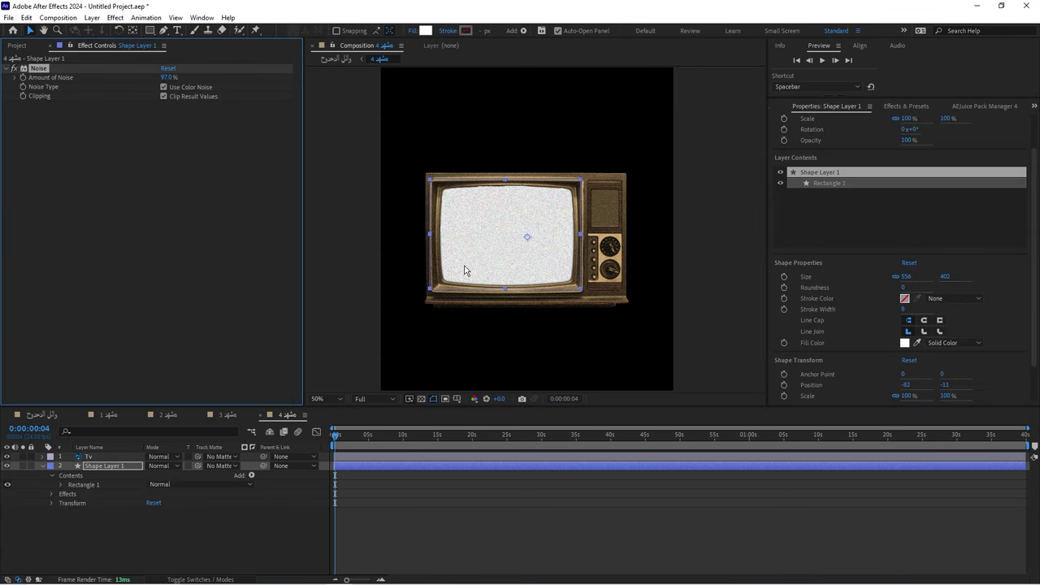
scroll(469, 271, up, 2)
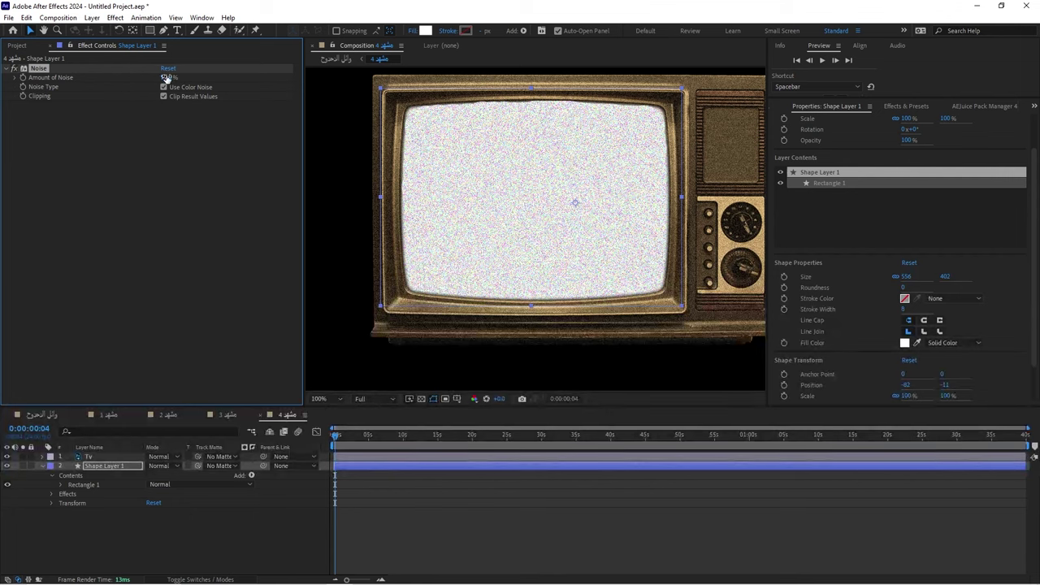
drag(166, 78, 177, 119)
Try Luminescent Premul blending on the noise layer, then set it back to Normal
click(51, 493)
click(61, 503)
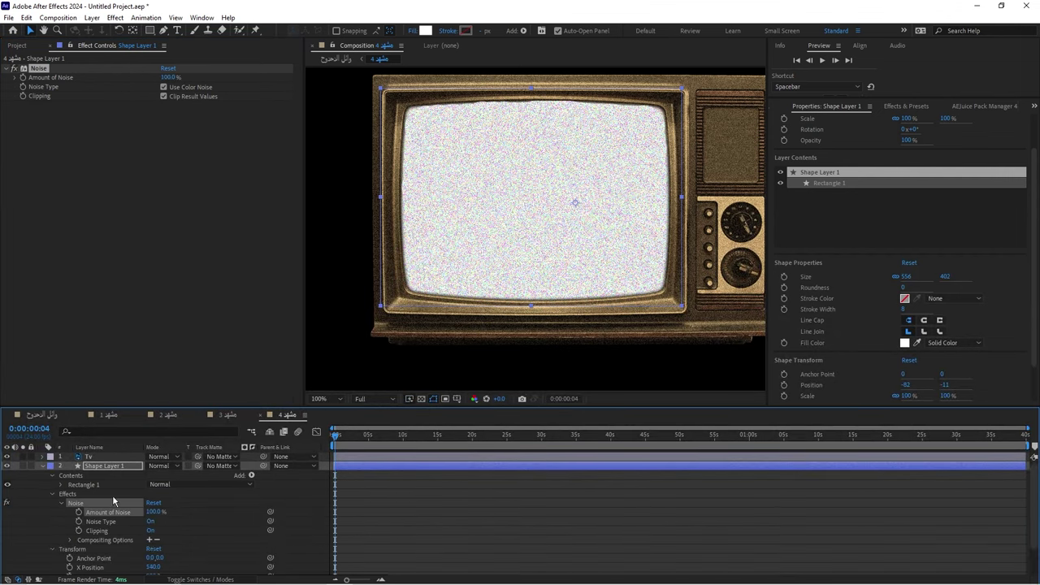
scroll(158, 518, down, 1)
scroll(171, 512, down, 1)
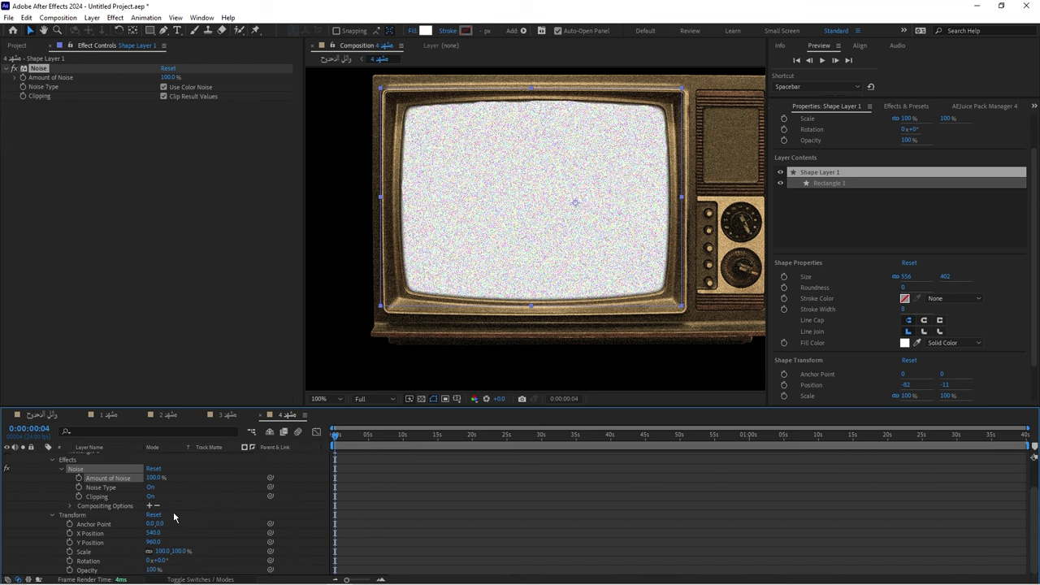
scroll(95, 485, up, 3)
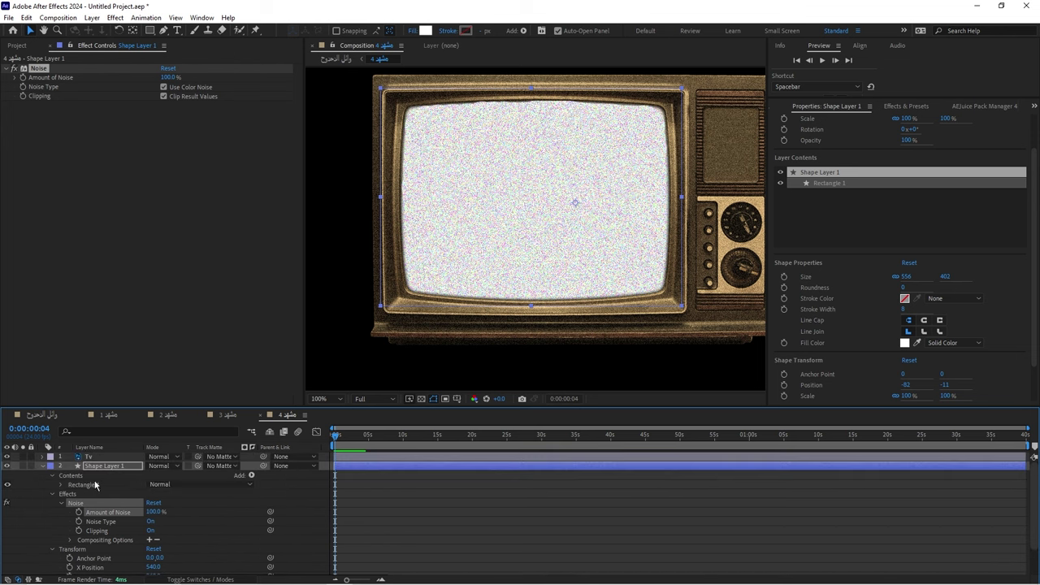
click(52, 494)
click(162, 466)
click(210, 577)
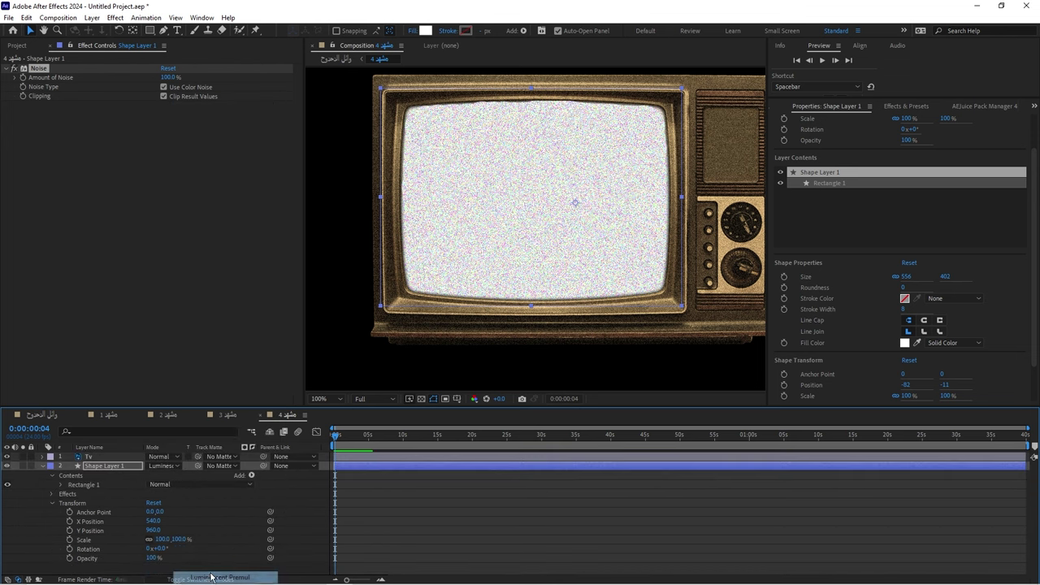
scroll(526, 258, up, 2)
click(162, 466)
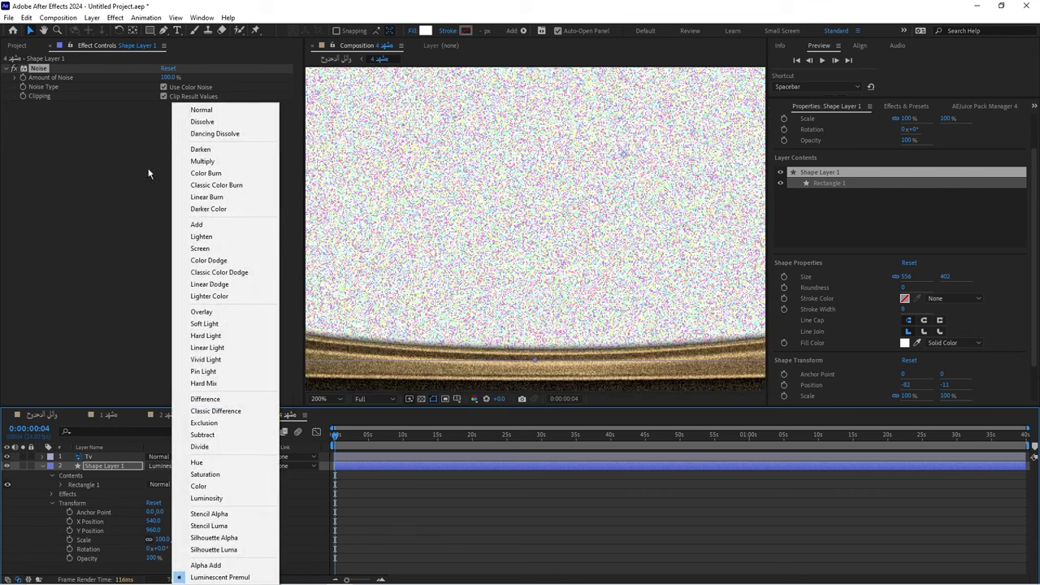
click(201, 109)
click(161, 465)
click(220, 496)
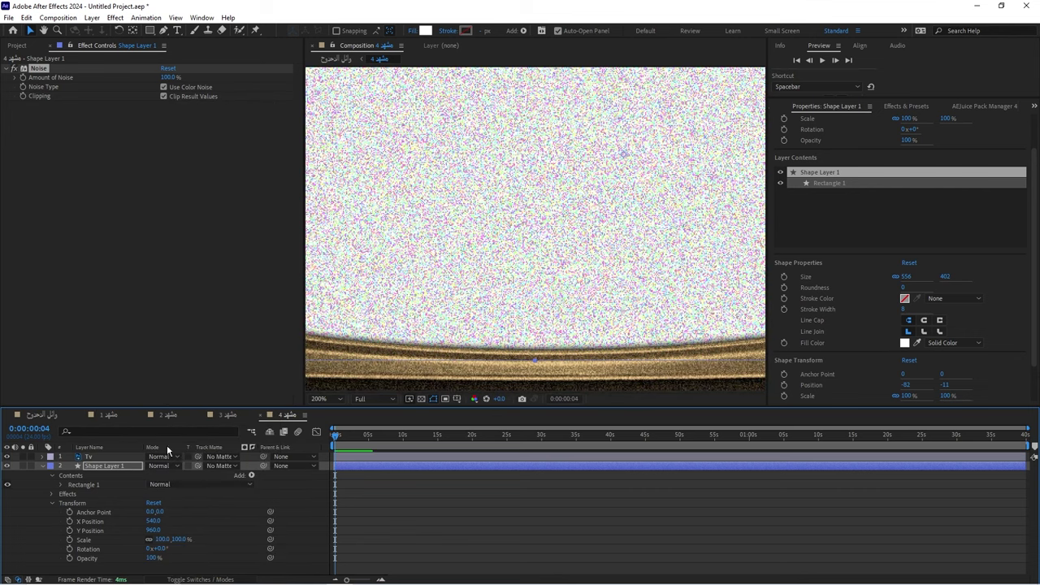
click(43, 468)
Preview the animated static on the TV screen
key(space)
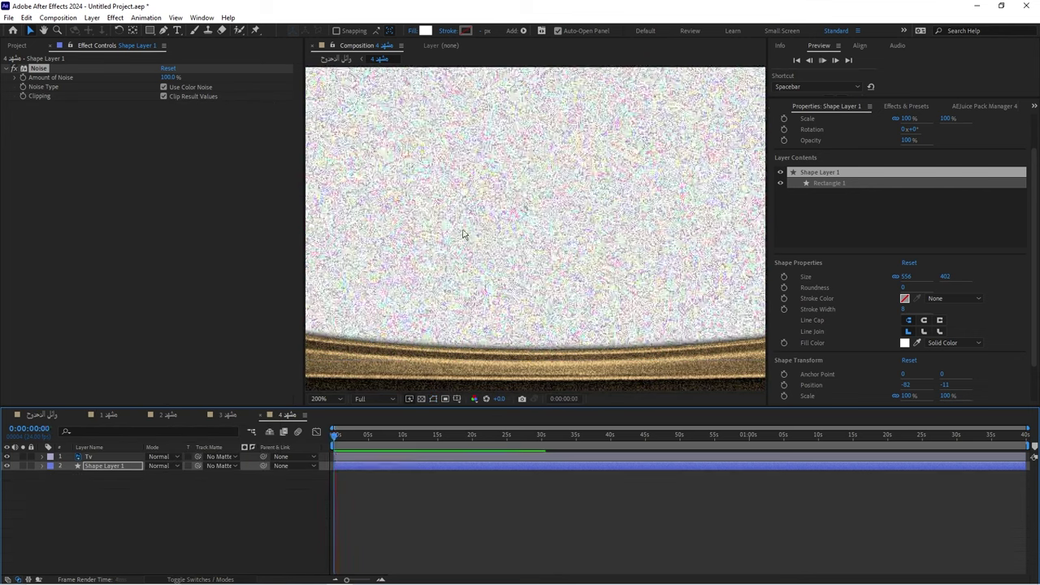
key(space)
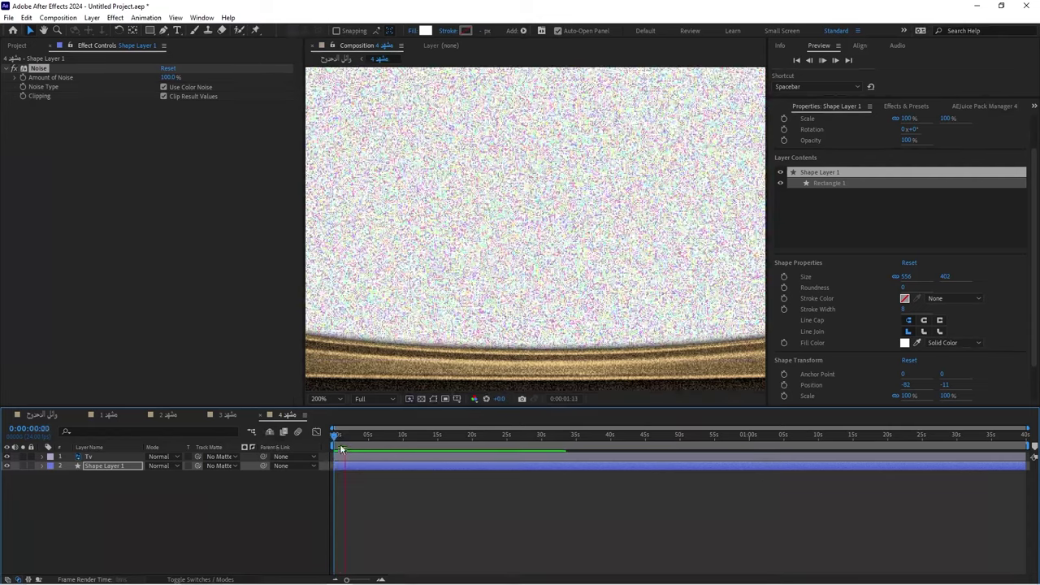
key(space)
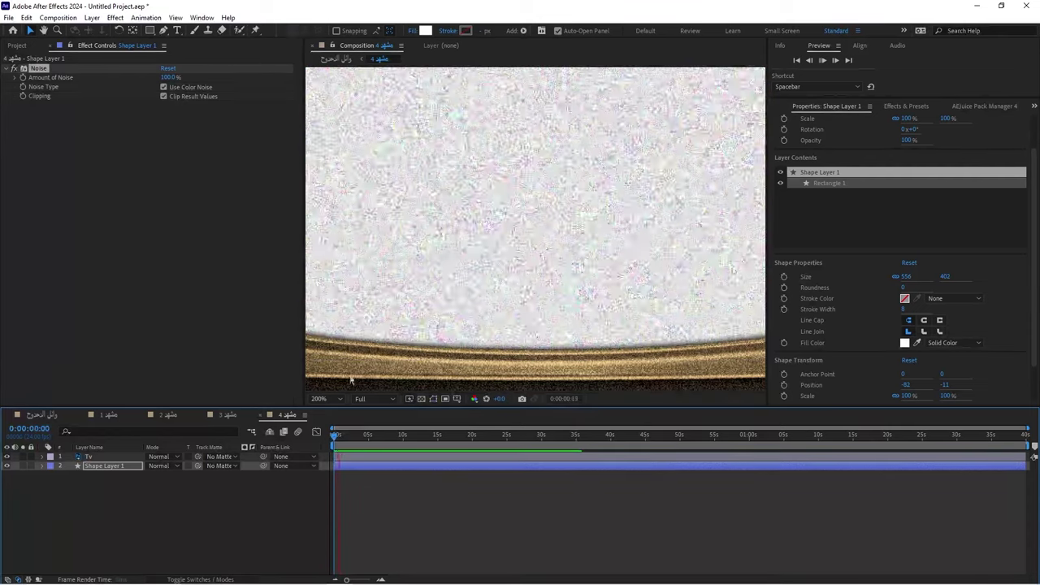
key(space)
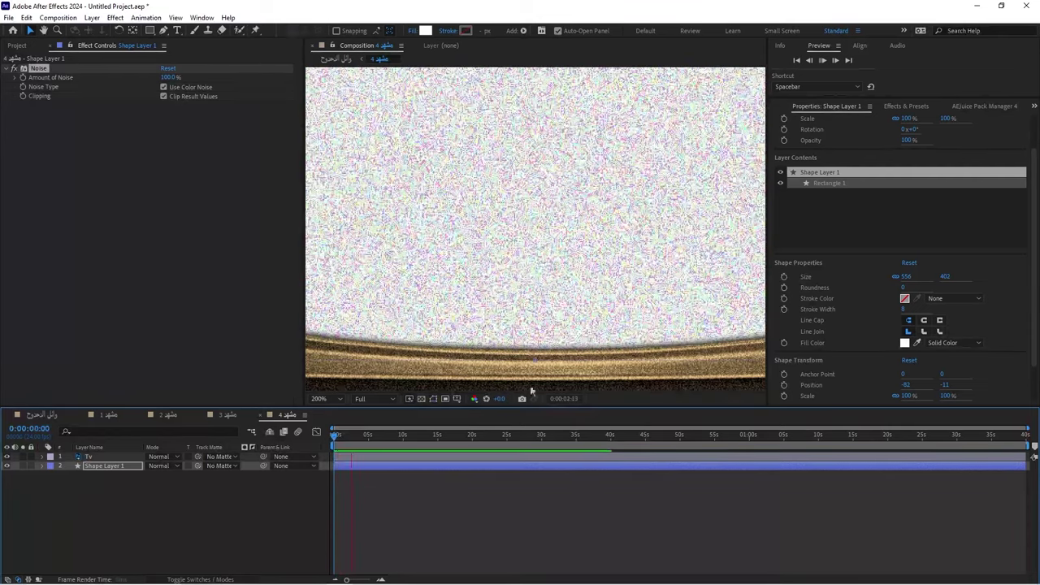
Apply Hue/Saturation with Master Saturation at -100 to turn the static grey, and preview it
click(894, 107)
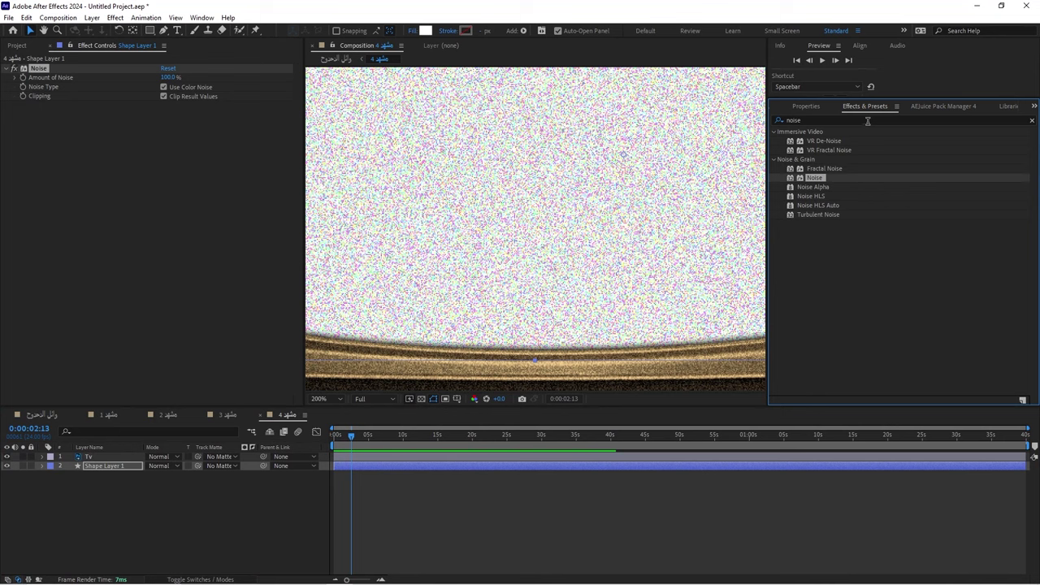
double_click(848, 122)
text(hue)
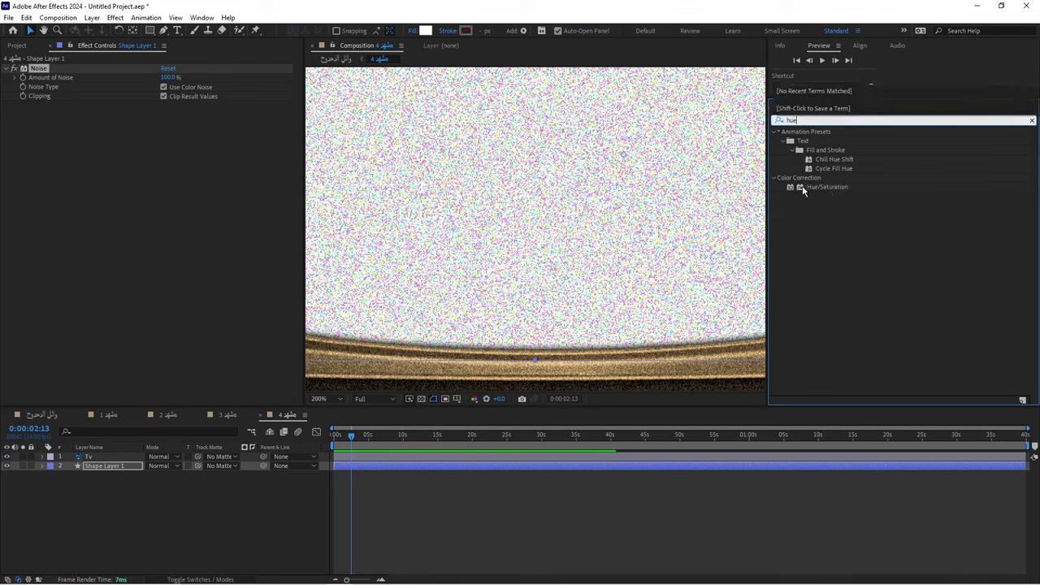
double_click(805, 188)
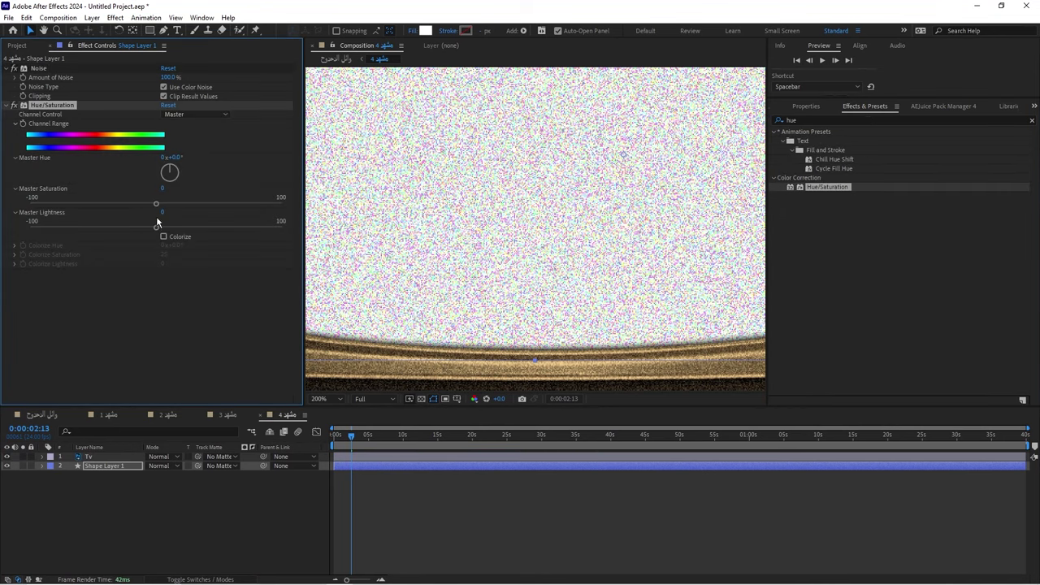
drag(151, 207, 5, 208)
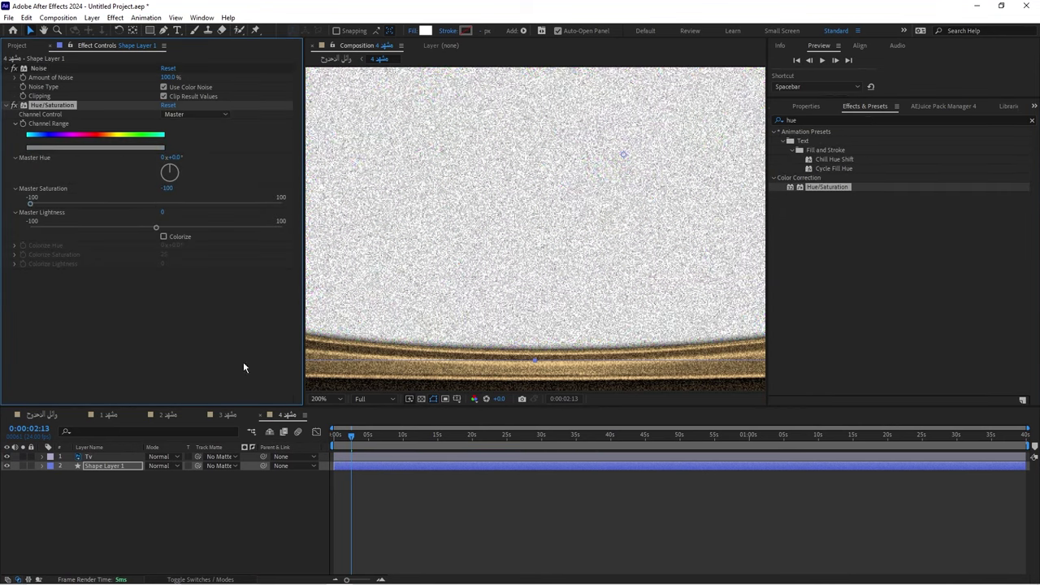
key(space)
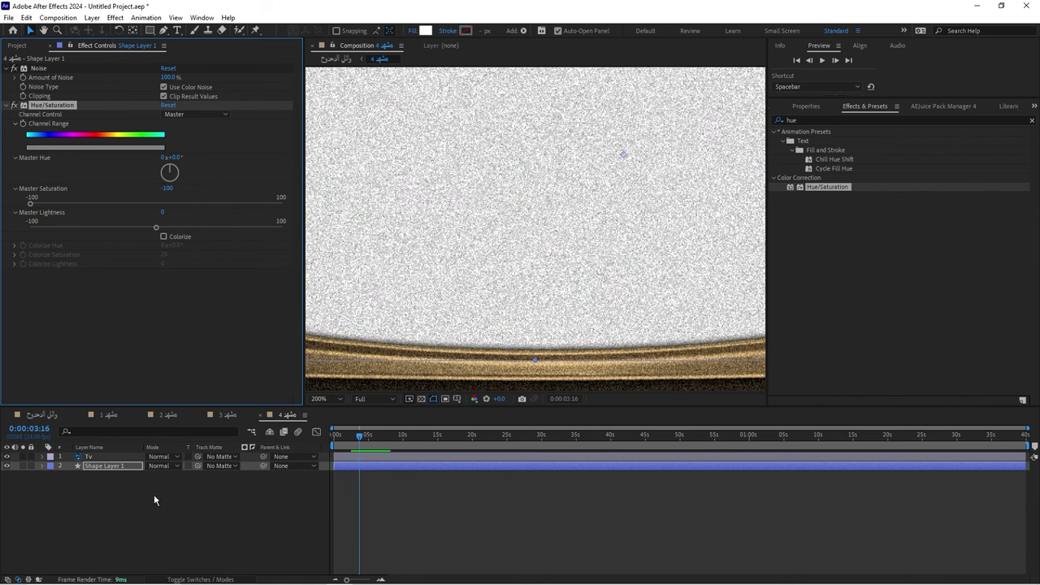
Lower the noise layer's opacity to 58% and view the main composition
key(t)
drag(151, 475, 122, 476)
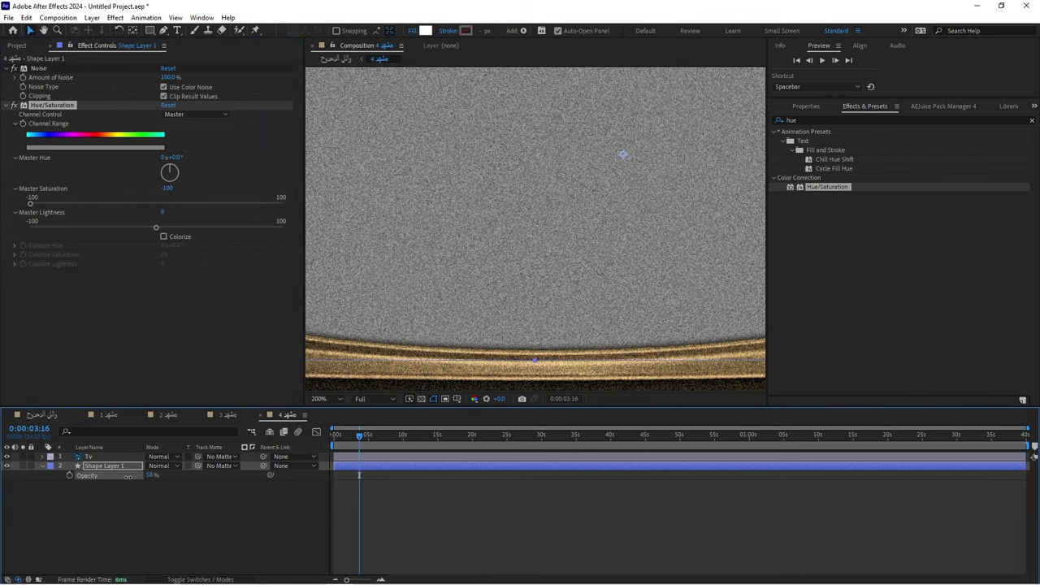
click(43, 414)
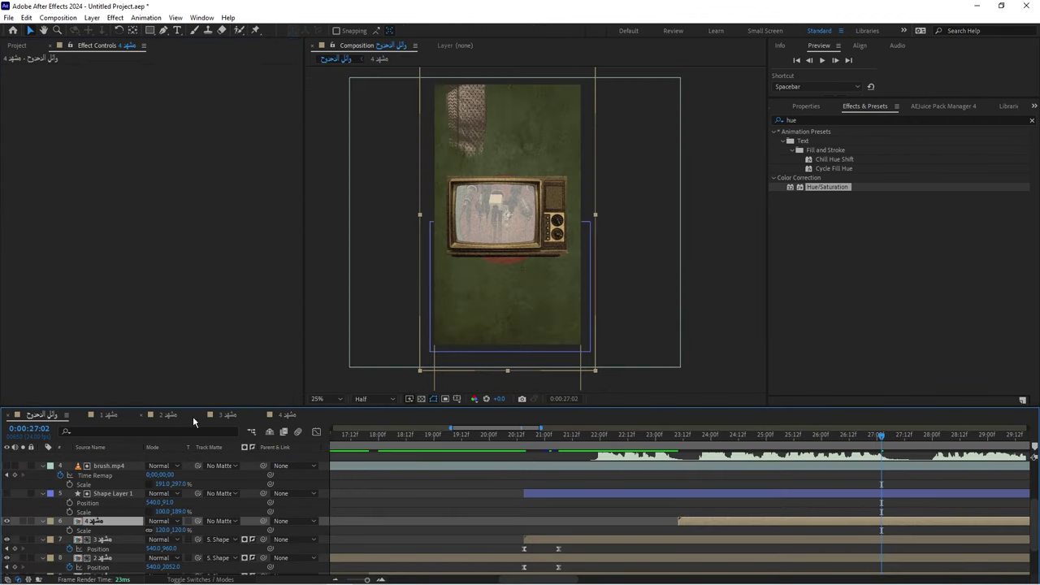
In مشهد 4, keep the noise layer's blend mode Normal and lower its opacity to 20%
click(287, 414)
click(159, 466)
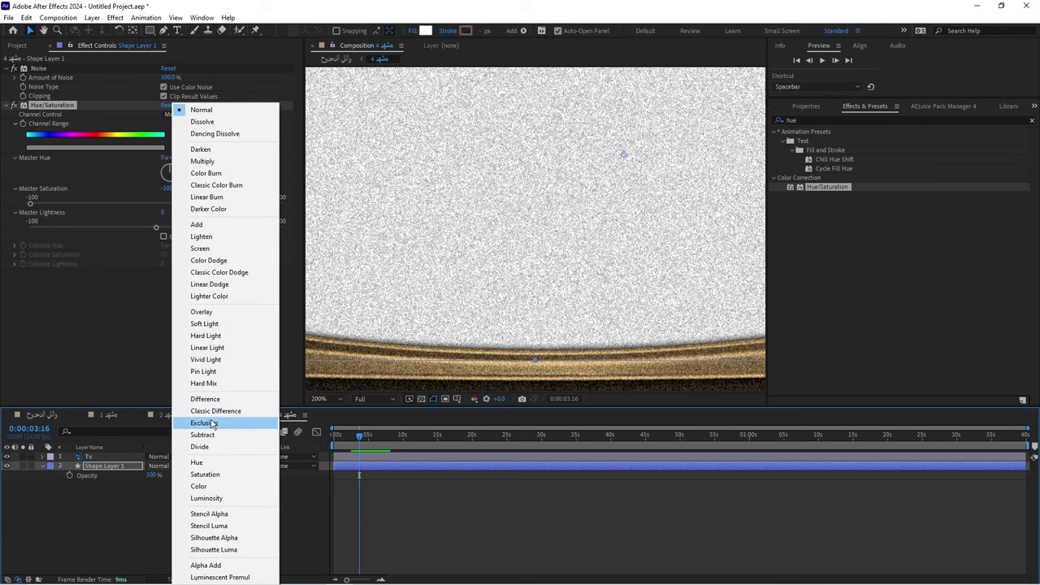
click(155, 477)
drag(155, 477, 121, 480)
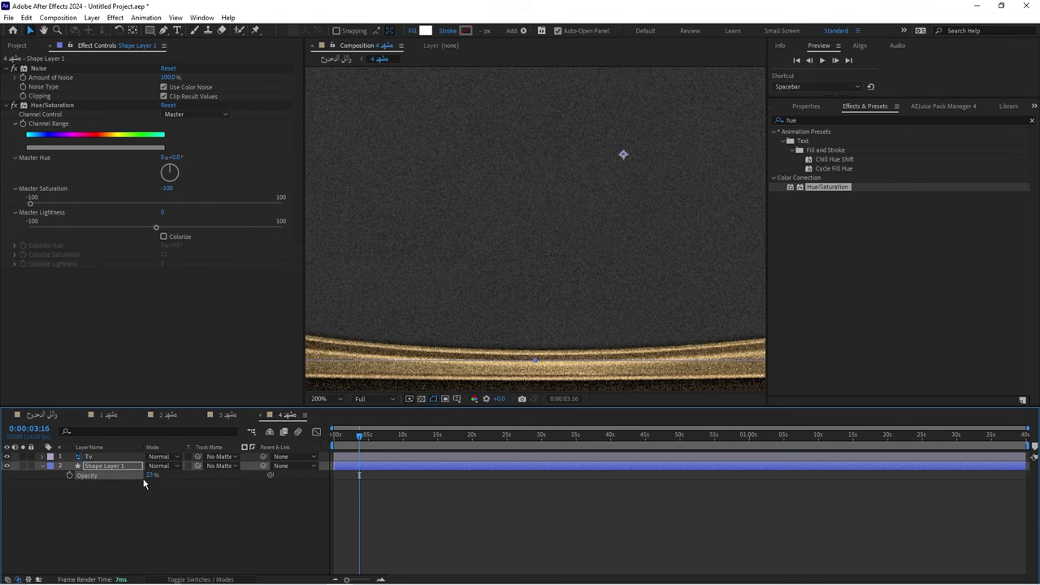
click(151, 475)
key(Return)
Preview the TV scene with the subtler static in the main composition
click(42, 415)
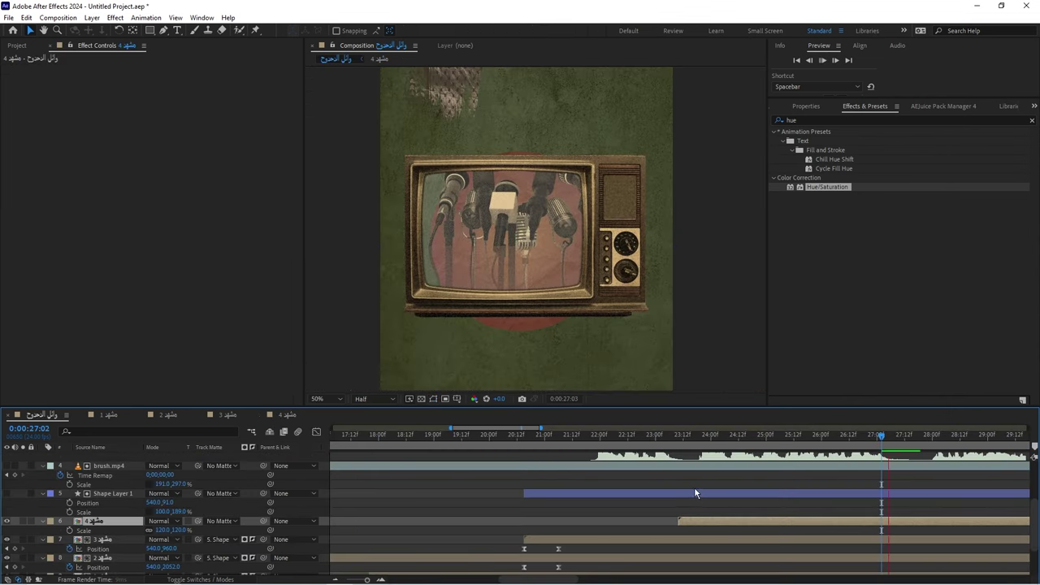
key(space)
scroll(498, 217, up, 4)
scroll(498, 217, down, 2)
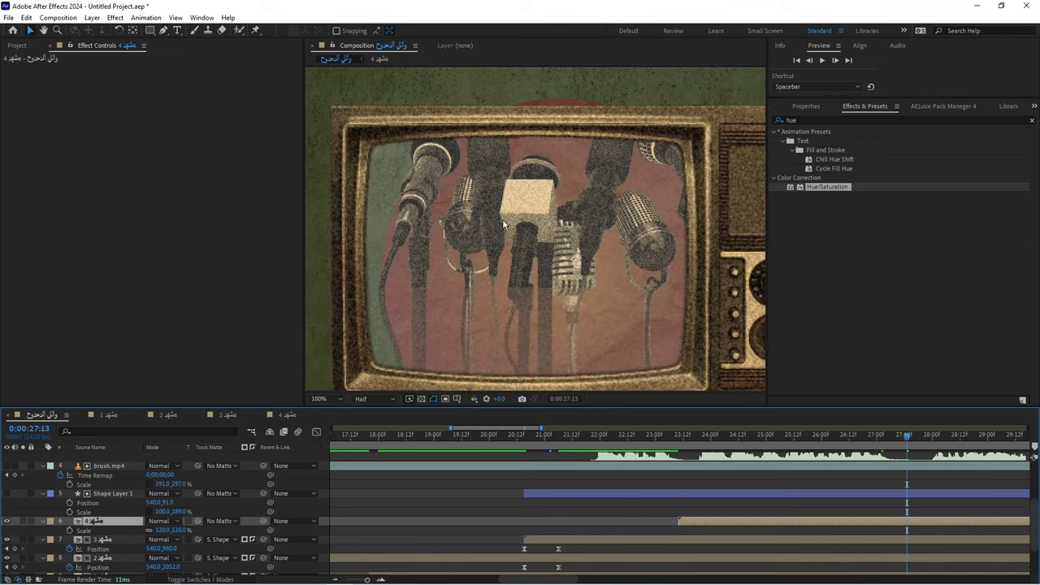
key(space)
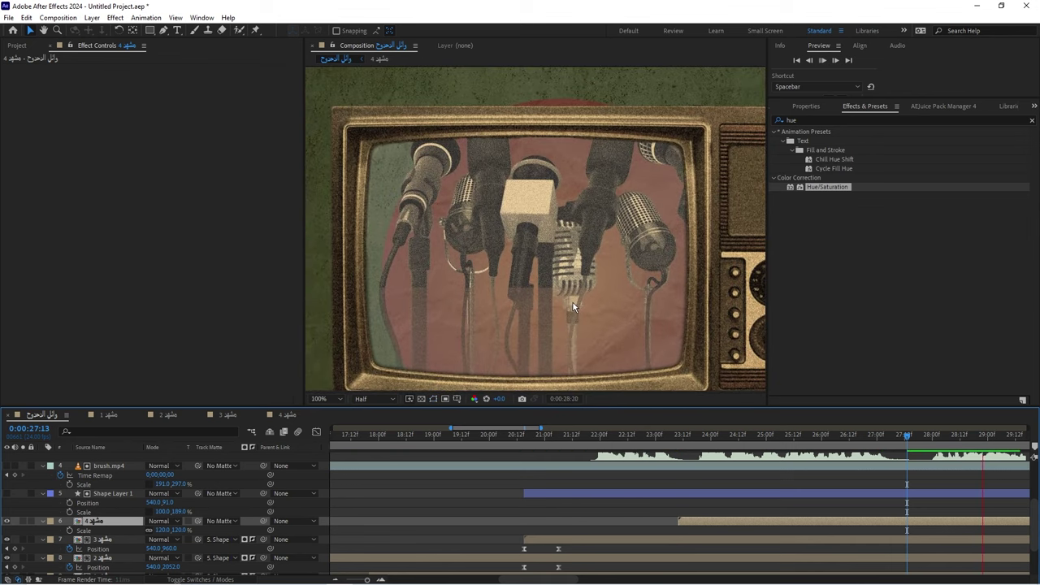
key(space)
Raise the noise opacity to about 36%, recheck it in the main composition, and return
click(291, 414)
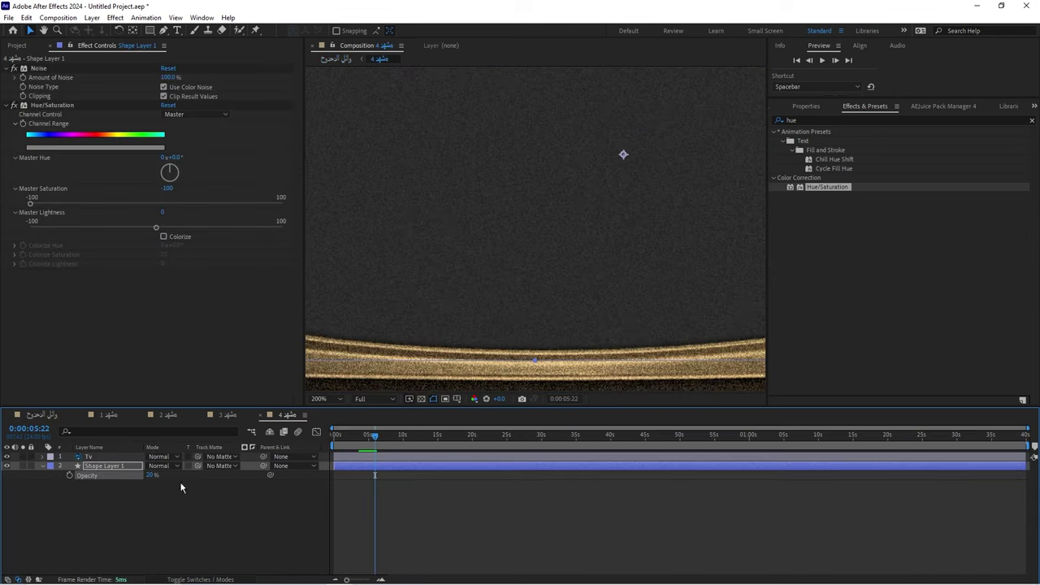
drag(150, 475, 154, 476)
drag(151, 475, 154, 476)
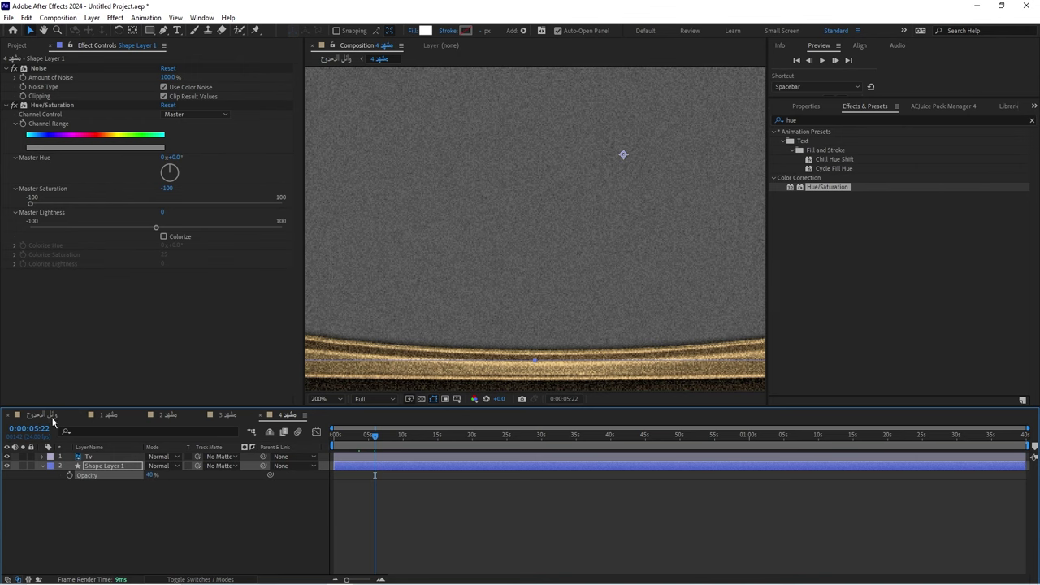
click(52, 417)
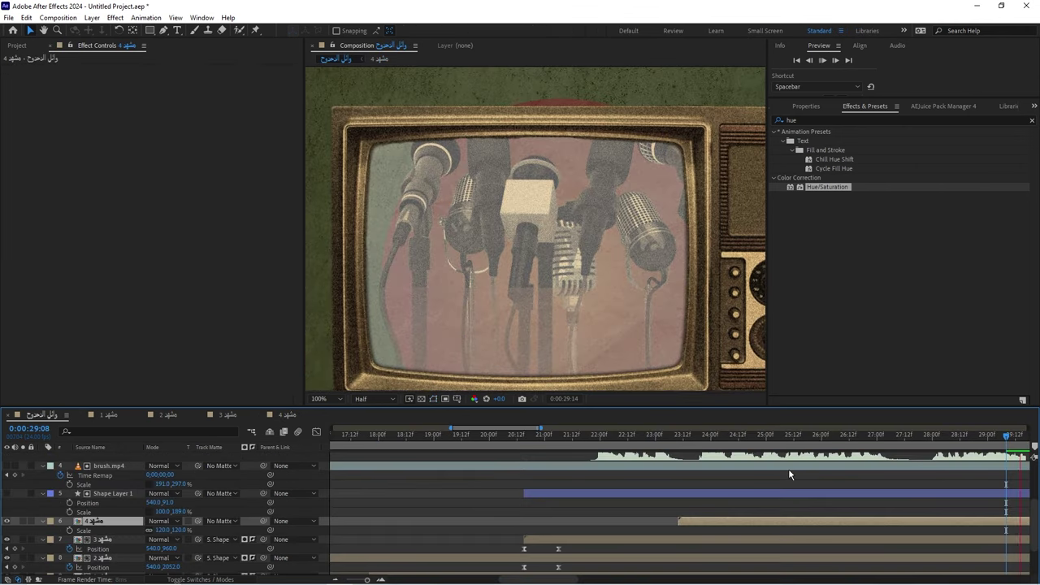
scroll(548, 316, down, 4)
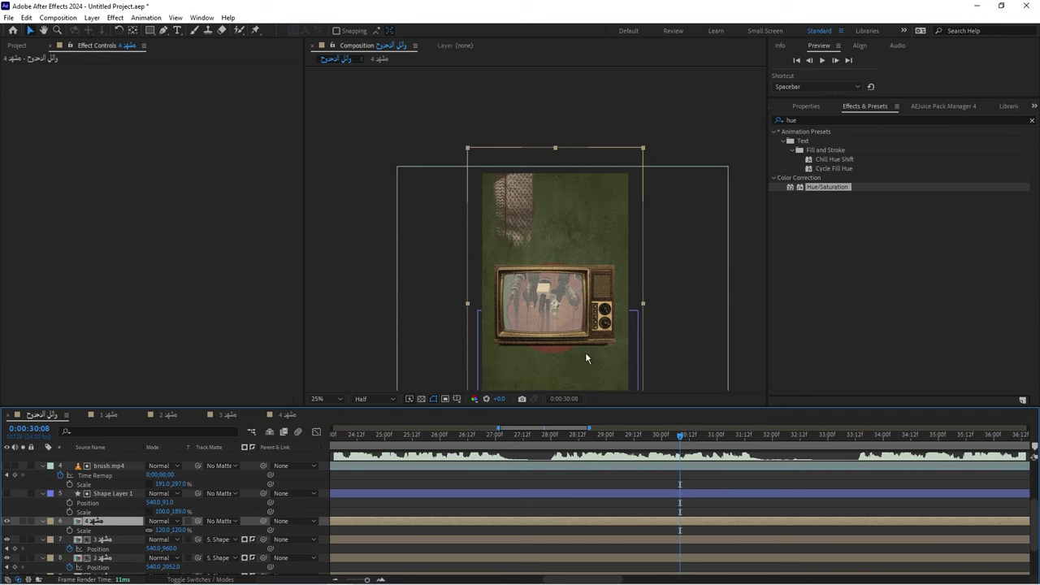
scroll(563, 323, up, 2)
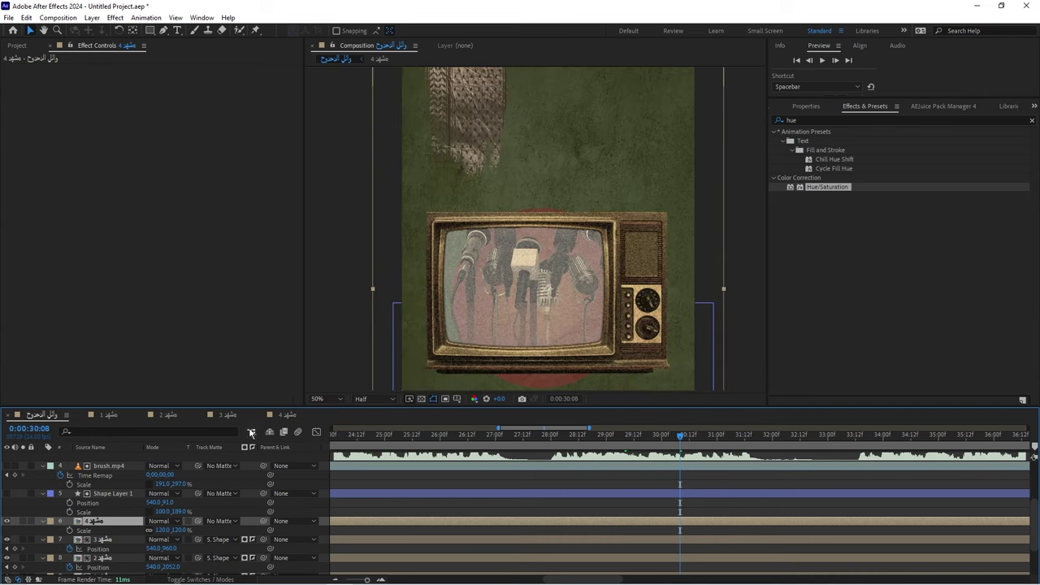
click(286, 415)
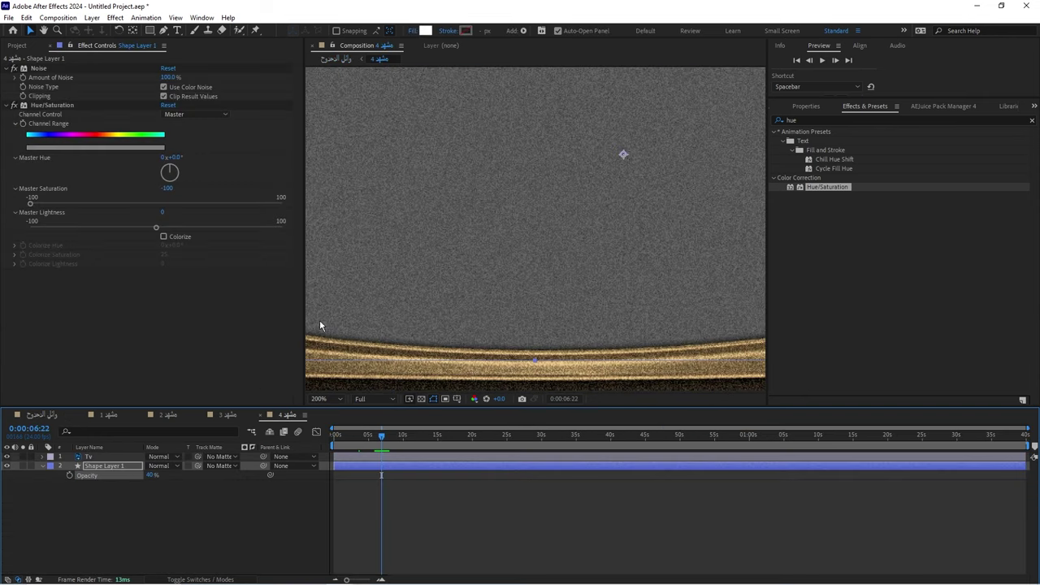
Change the screen rectangle's fill from white to grey 9D9B9B and view the main composition
click(425, 31)
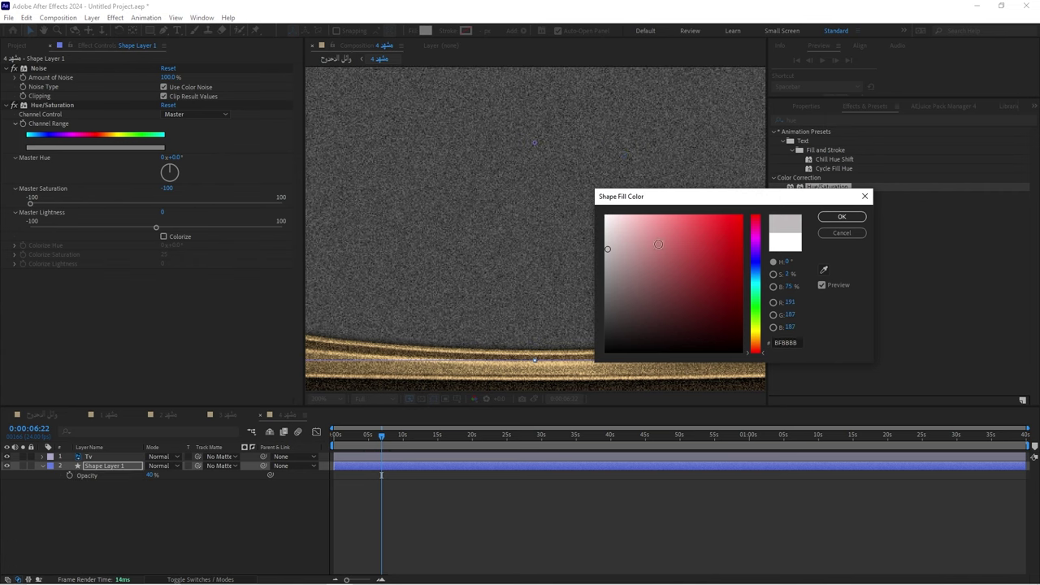
click(842, 216)
click(38, 415)
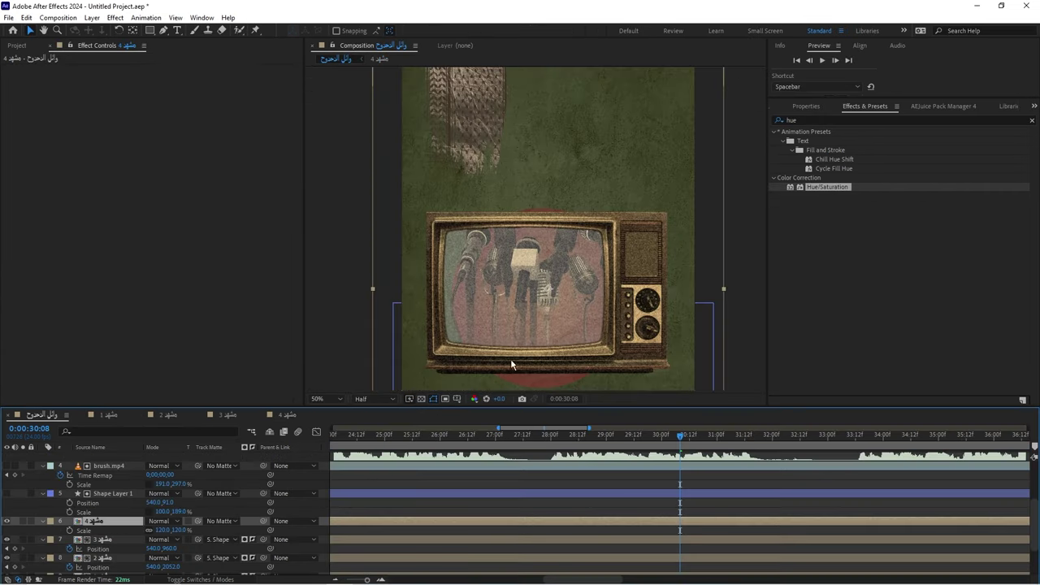
click(286, 415)
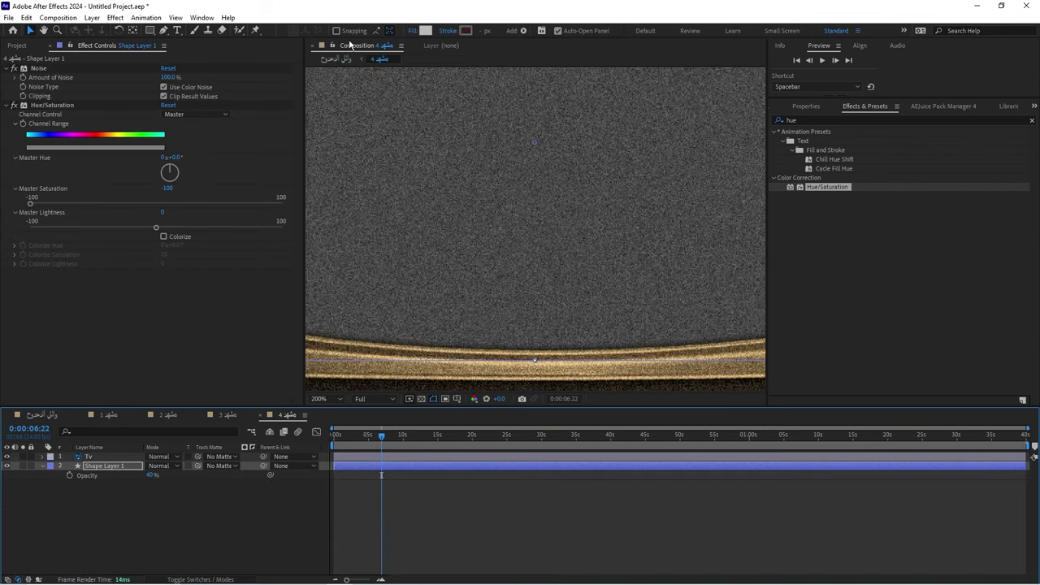
click(423, 31)
click(607, 278)
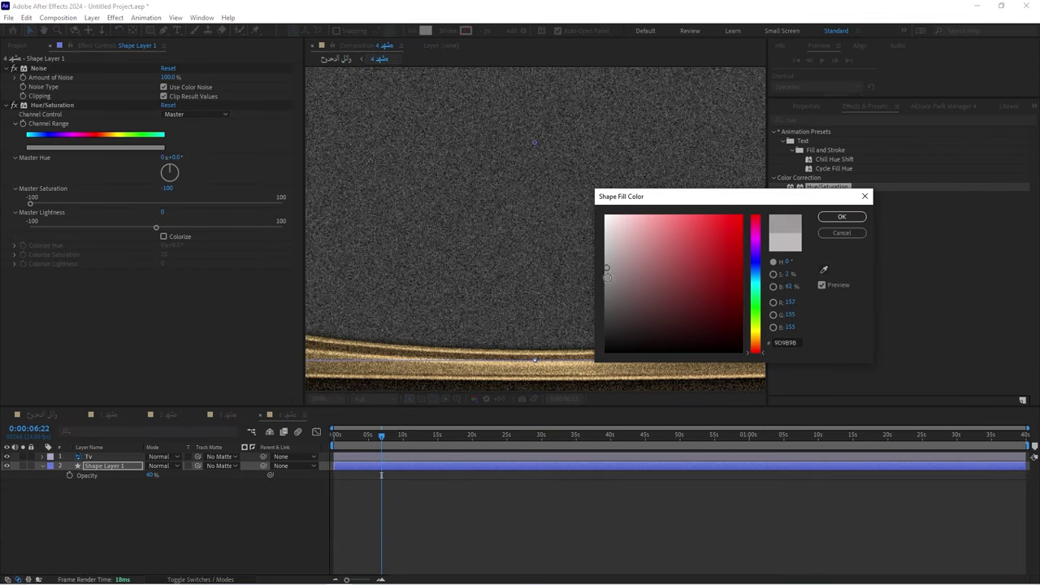
click(842, 216)
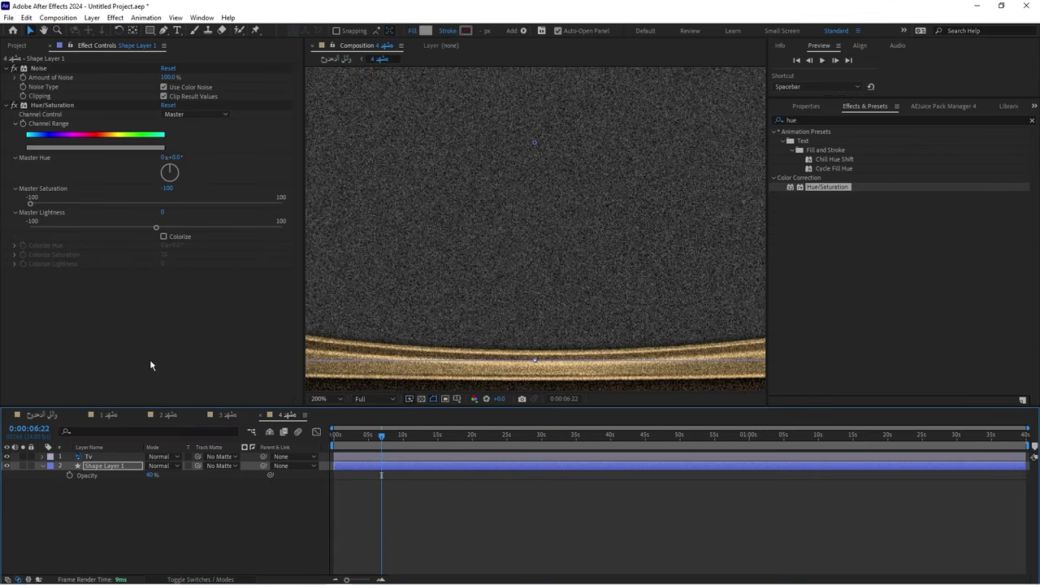
click(61, 418)
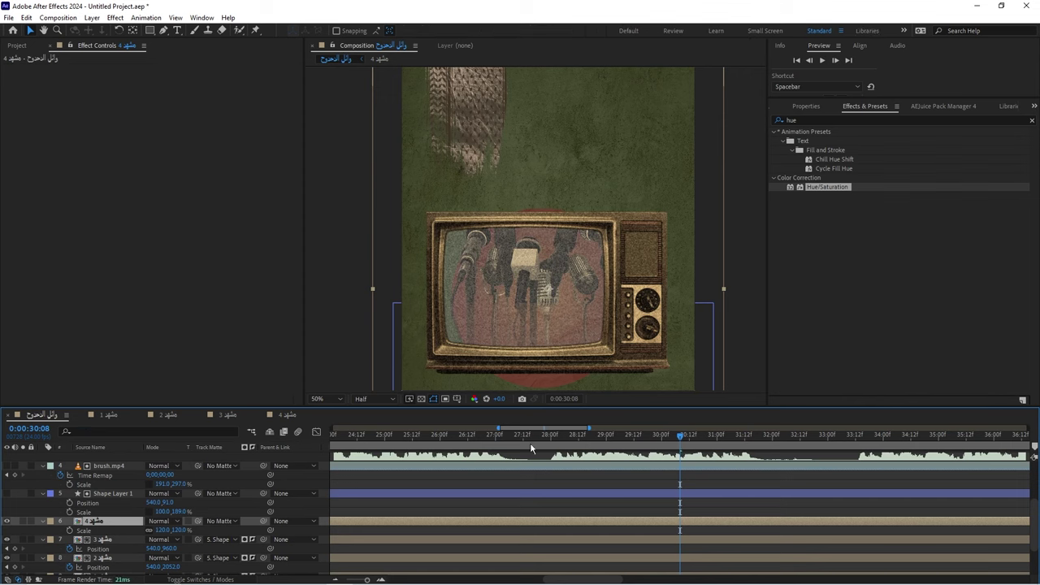
Move the playhead to 0:00:22:12 and zoom in and out on the microphones over the red circle
scroll(532, 448, down, 3)
drag(605, 435, 511, 435)
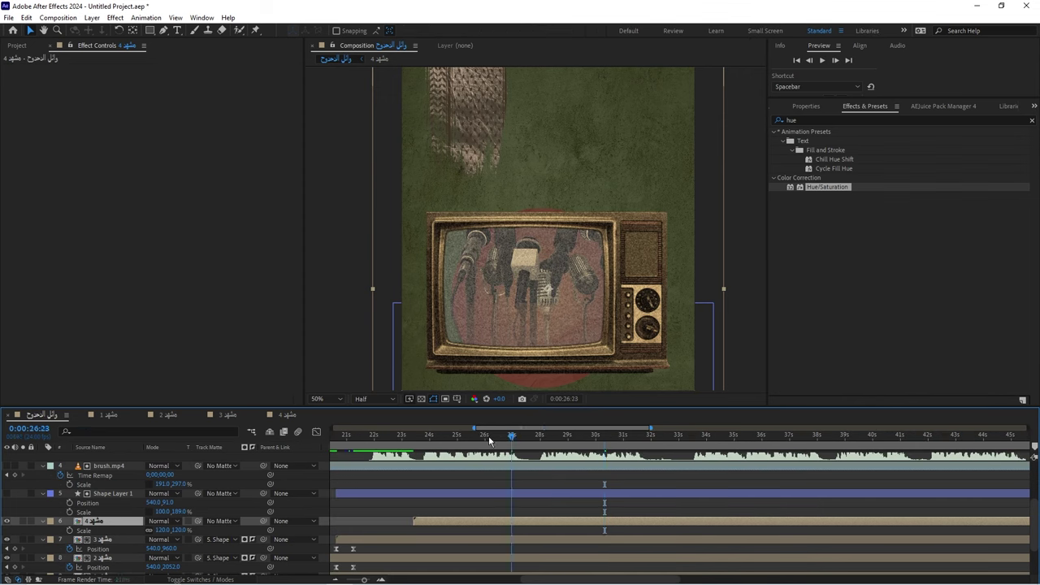
click(407, 435)
click(387, 435)
scroll(536, 268, down, 2)
scroll(533, 262, up, 3)
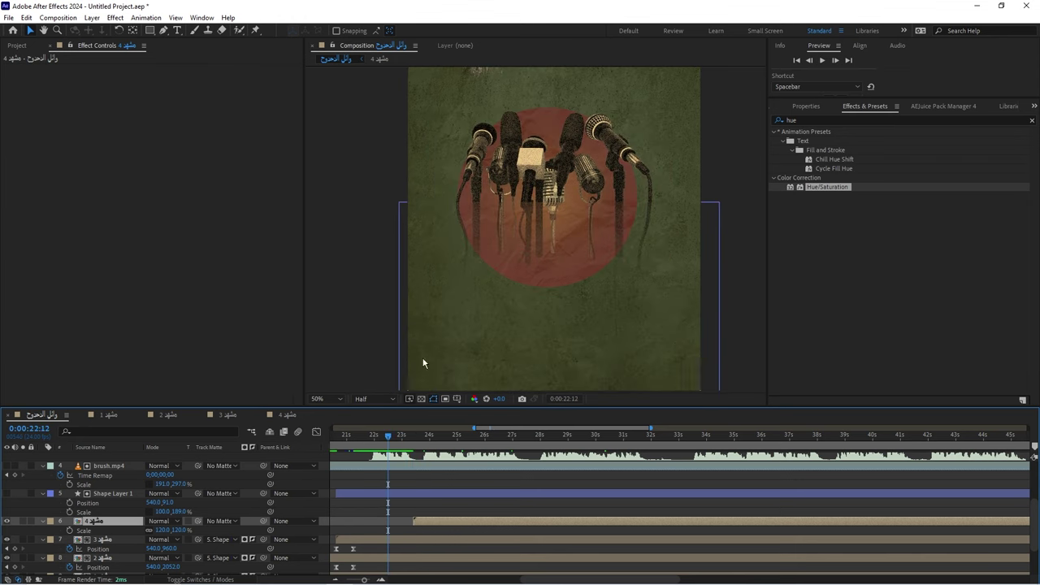
scroll(500, 224, up, 3)
scroll(549, 220, down, 4)
scroll(439, 228, down, 2)
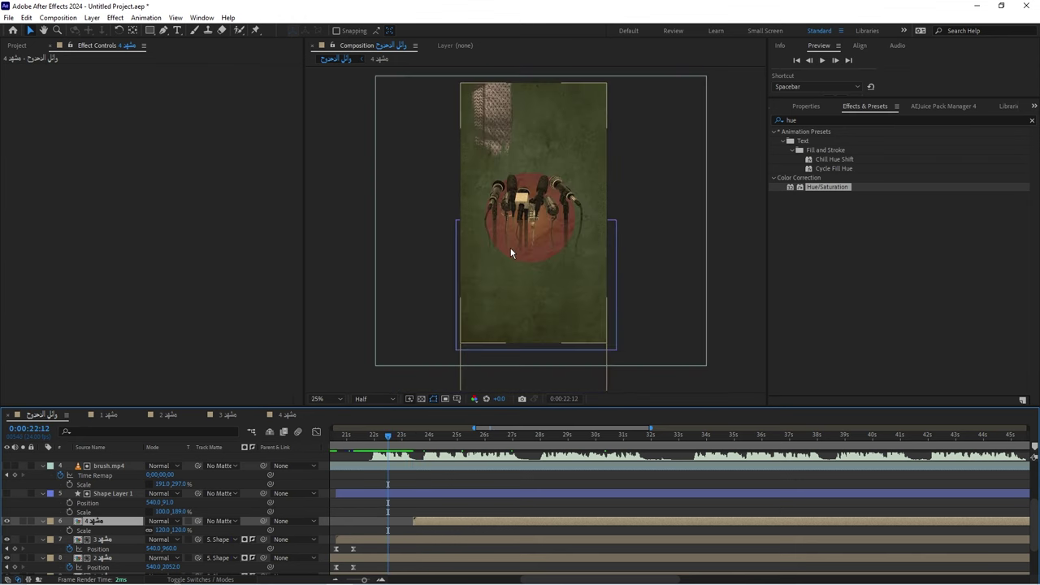
scroll(432, 231, up, 2)
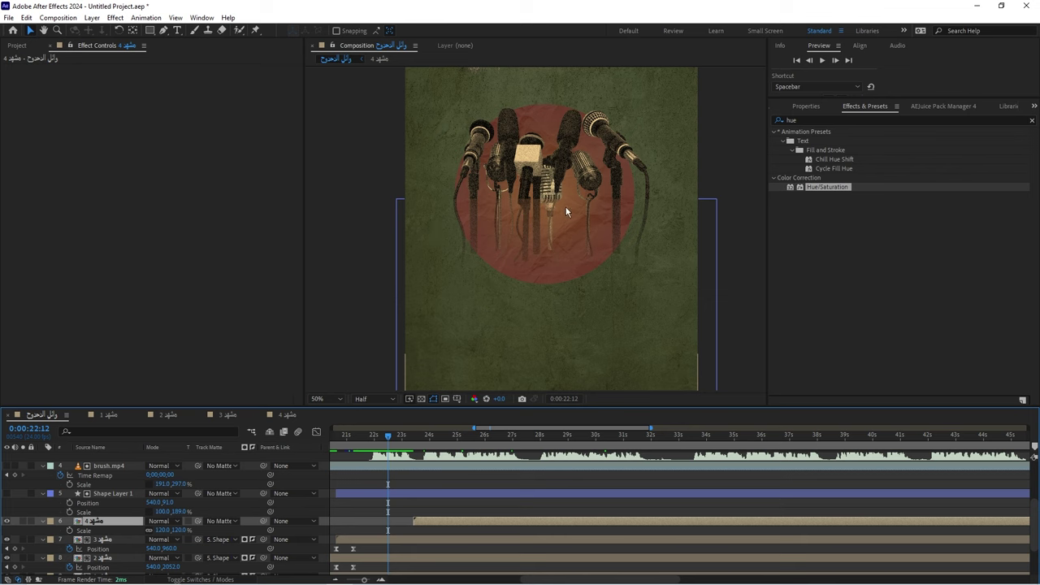
scroll(567, 211, up, 2)
scroll(493, 197, up, 2)
scroll(463, 159, down, 2)
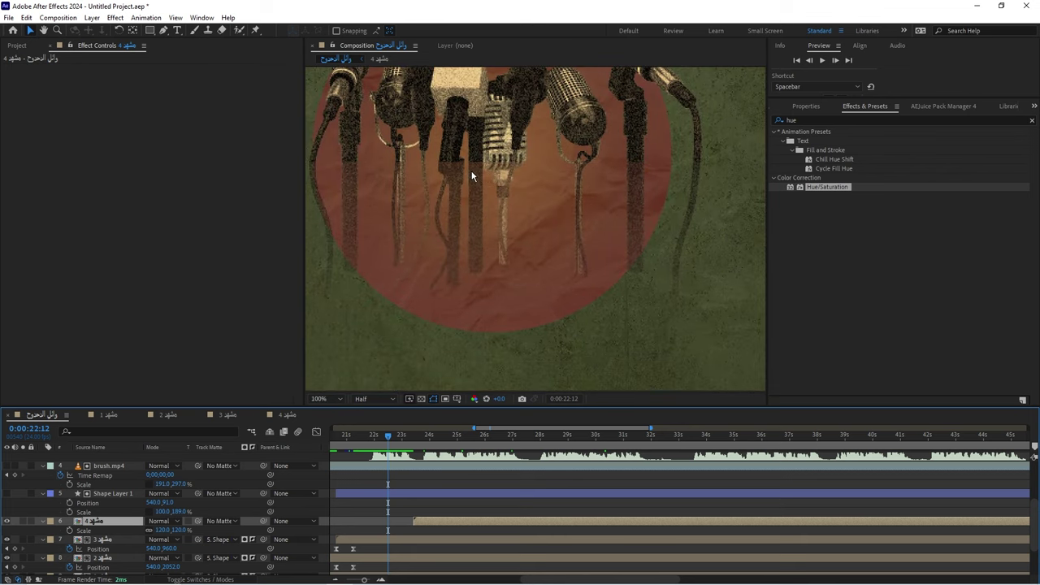
Set Shape Layer 1's Gradient Fill 1 start point to 4.0, -208.0
click(365, 492)
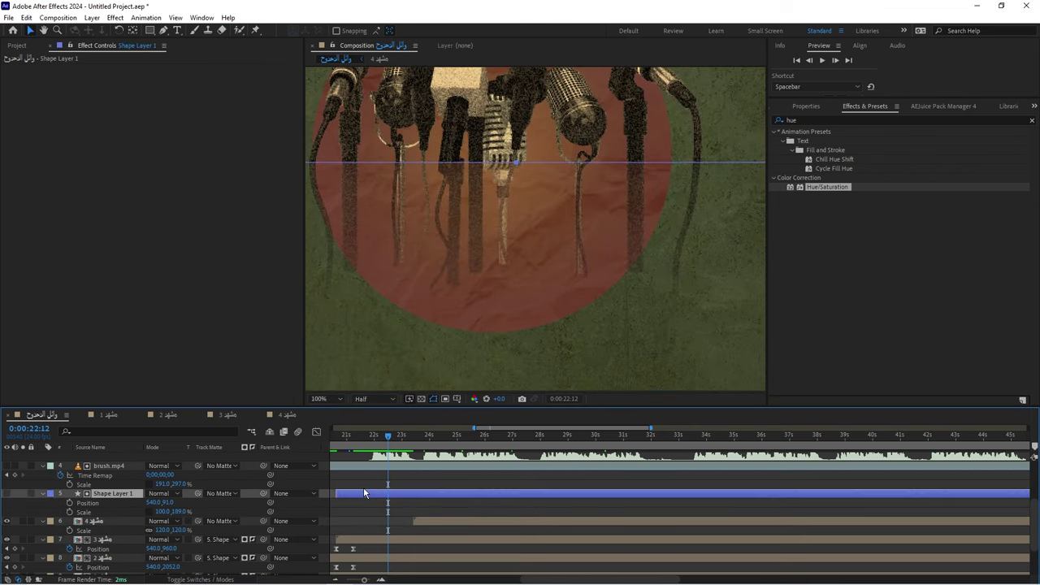
click(42, 493)
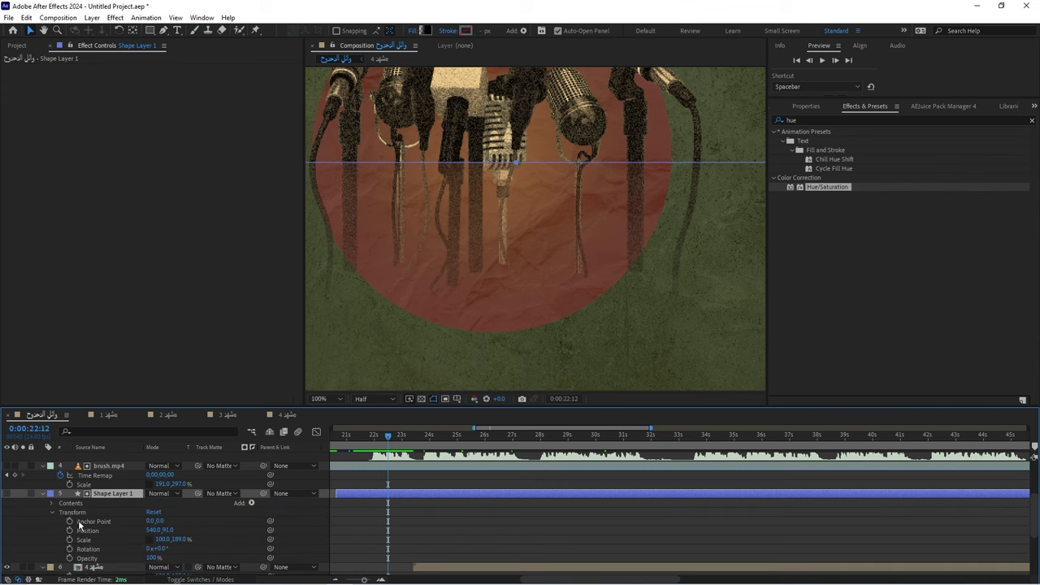
click(51, 503)
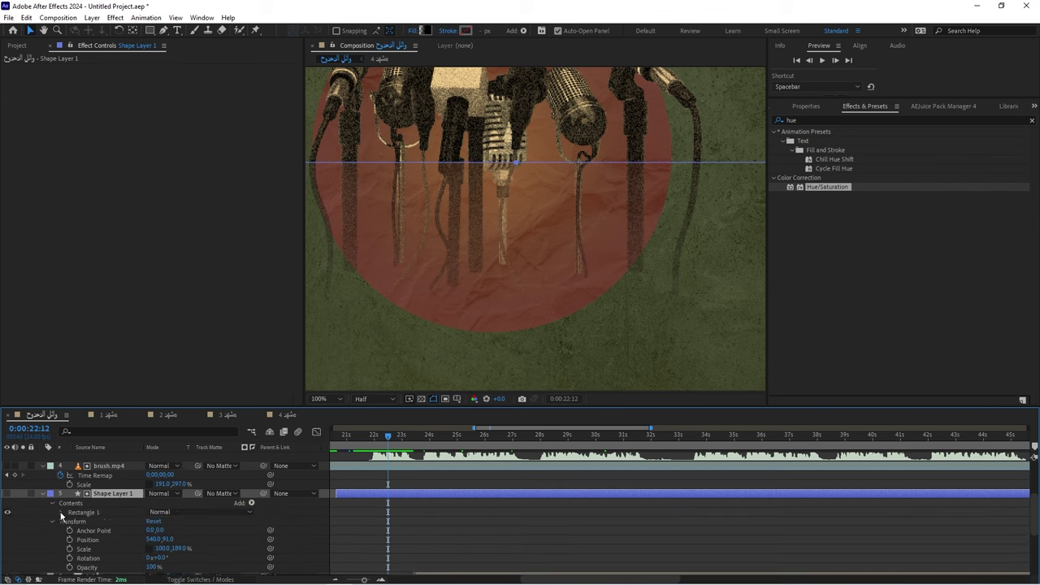
click(61, 513)
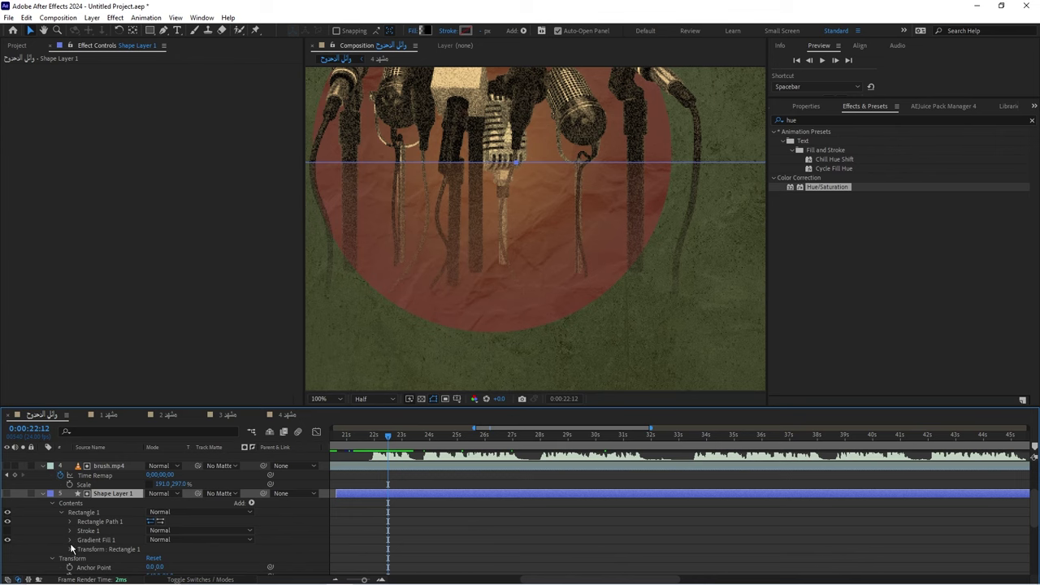
click(71, 541)
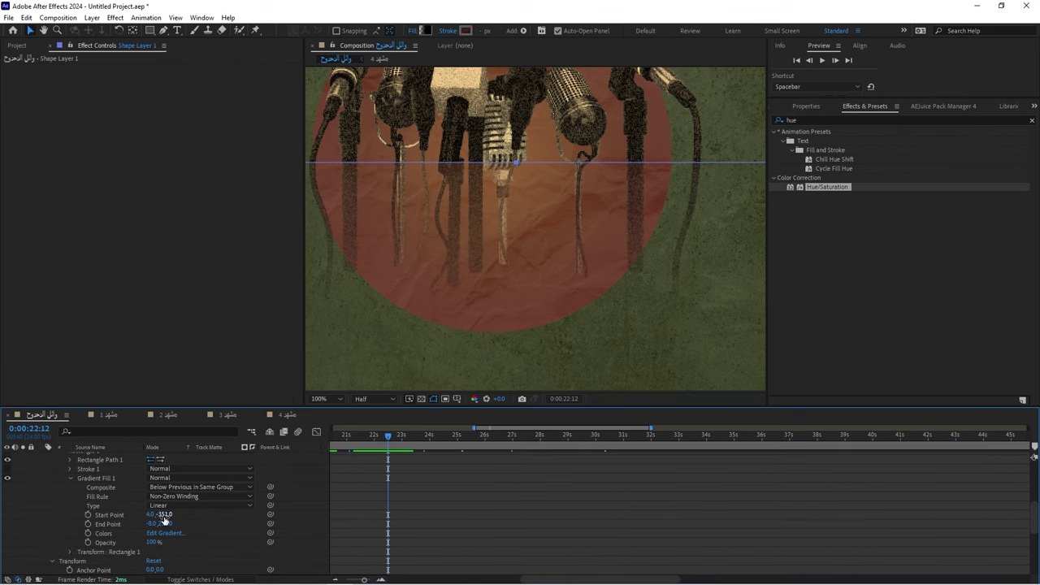
drag(164, 515, 229, 514)
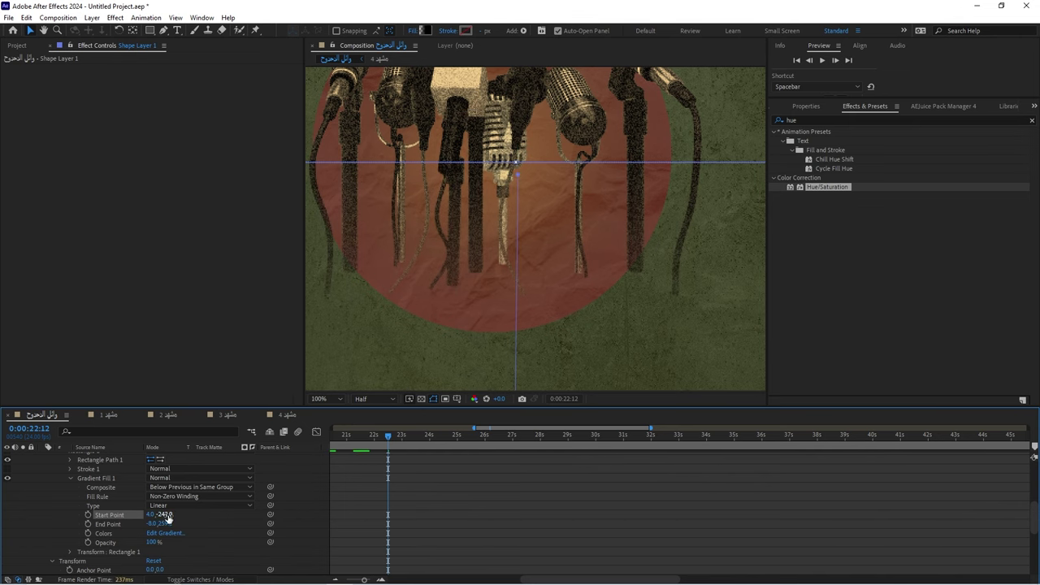
drag(166, 518, 343, 456)
Collapse Shape Layer 1 and jump to 0:00:14:08 to view the journalist-behind-bars scene
scroll(482, 218, down, 2)
scroll(374, 520, down, 3)
scroll(382, 483, down, 3)
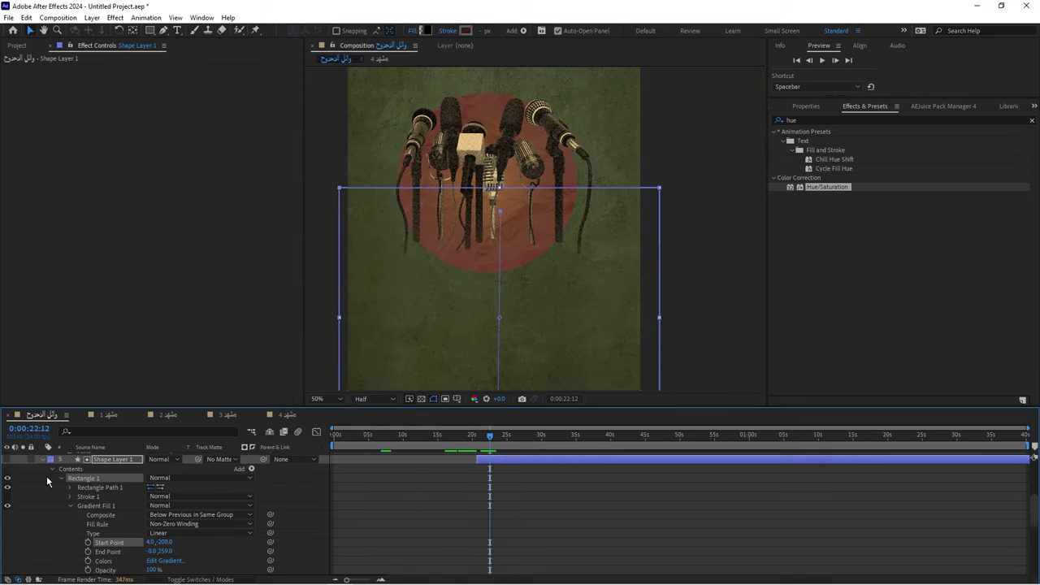
scroll(46, 475, up, 2)
click(44, 486)
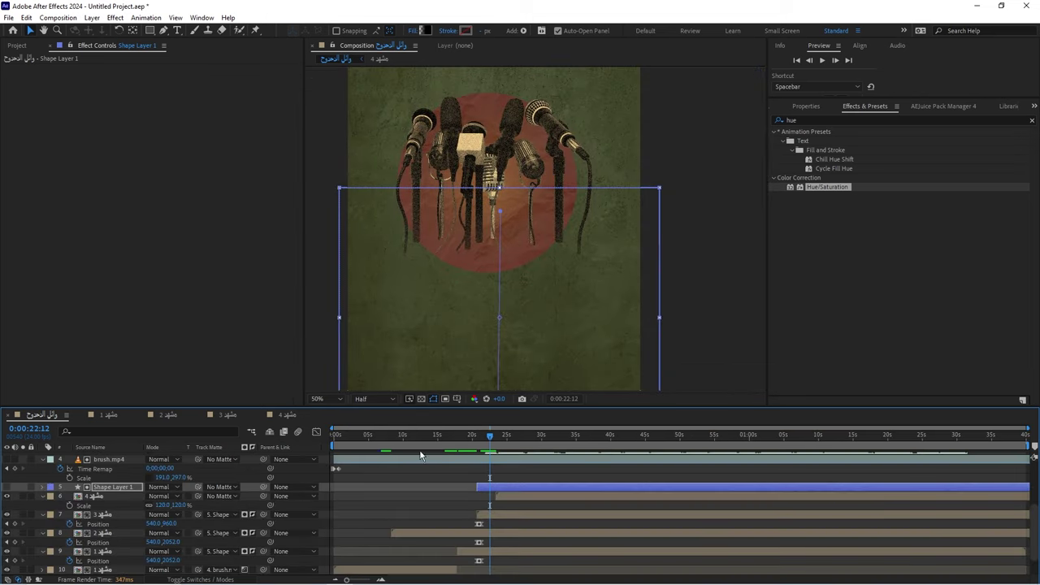
click(433, 452)
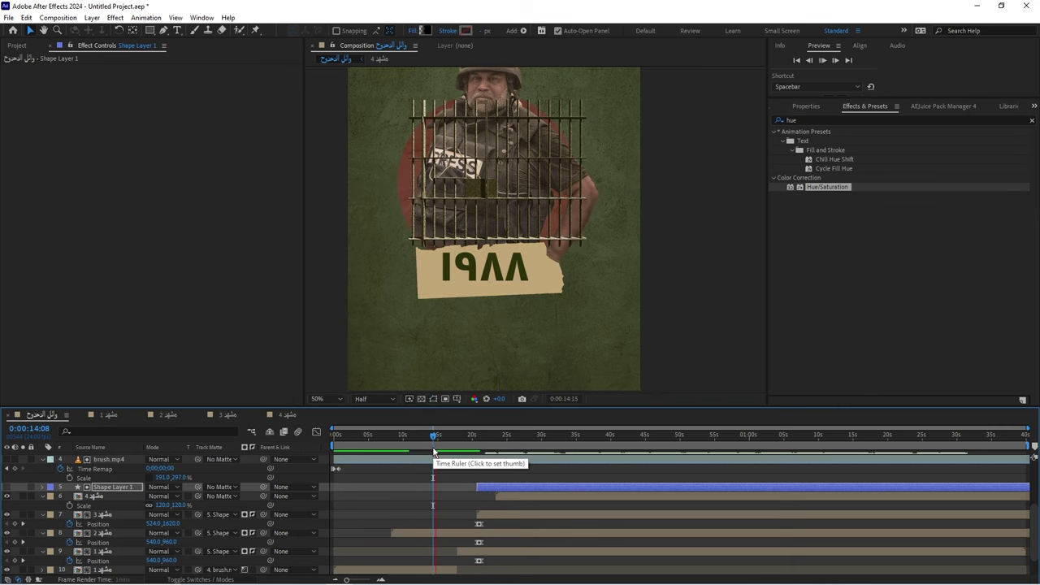
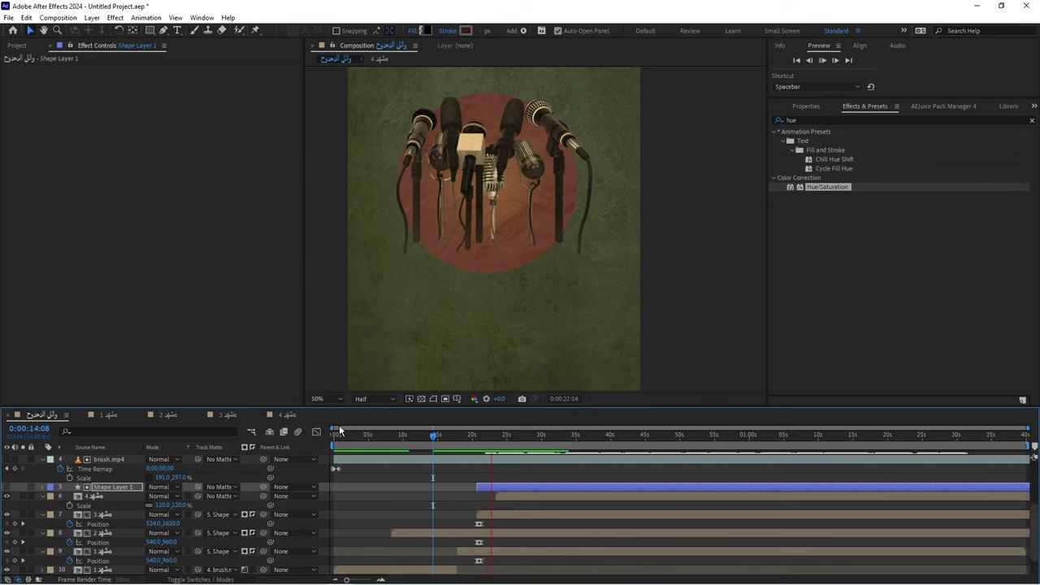
Set the viewer magnification to Fit so the whole vertical composition is visible
click(322, 400)
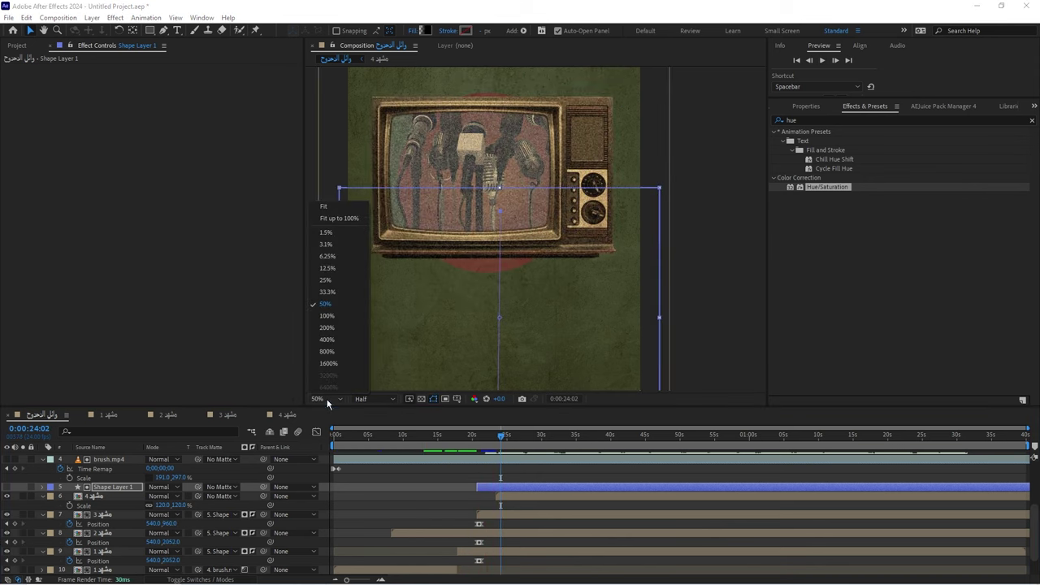
click(346, 206)
scroll(504, 476, up, 3)
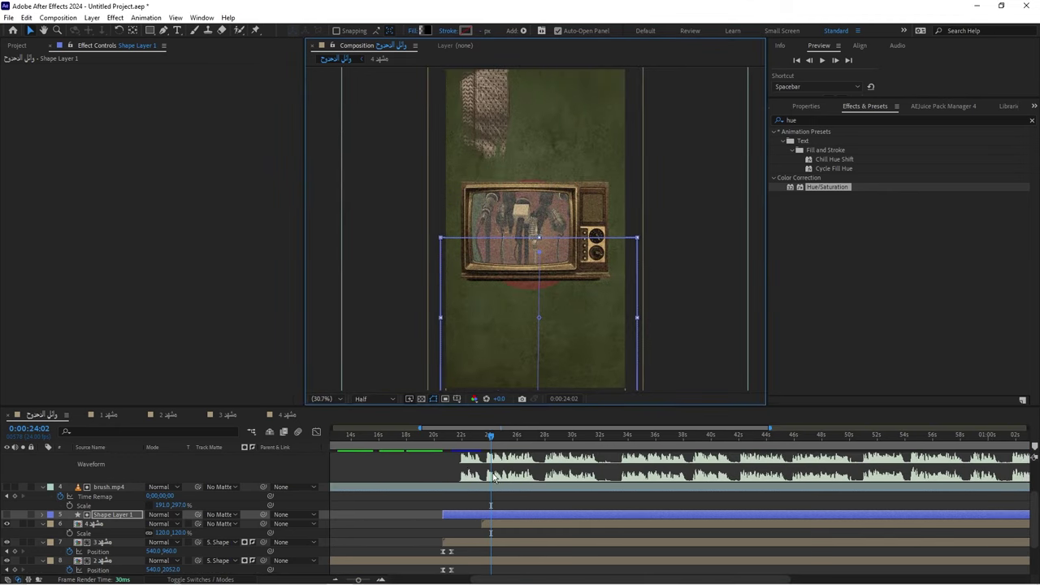
scroll(468, 467, up, 2)
Preview the microphone-to-TV transition starting from around 20 seconds
click(438, 442)
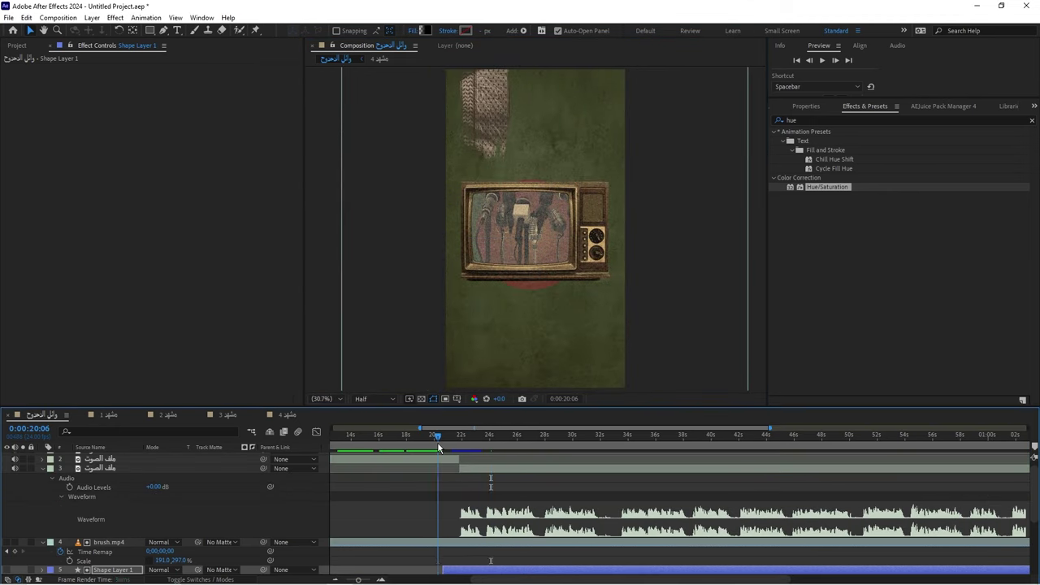
key(space)
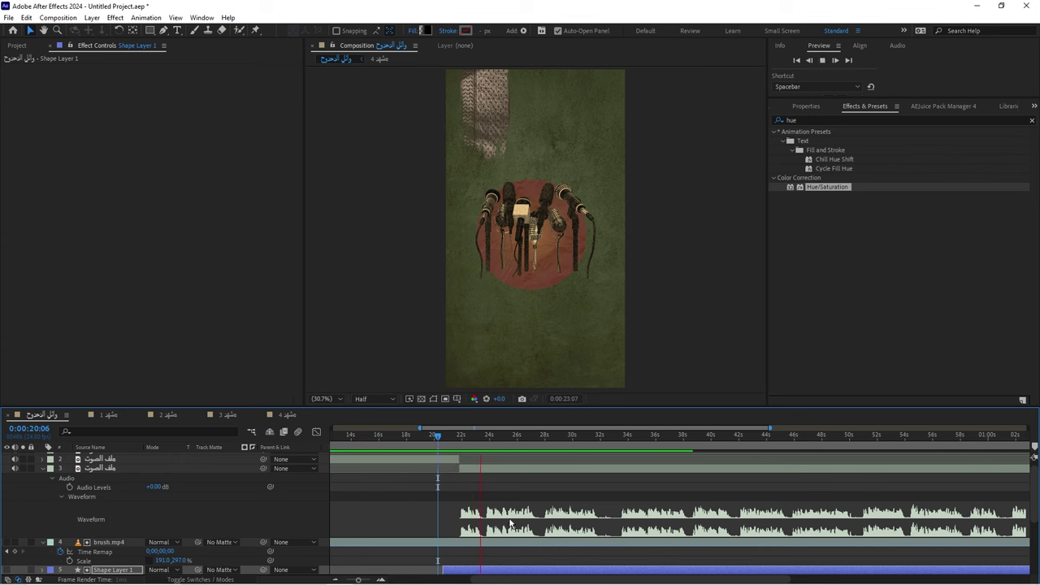
key(space)
scroll(491, 520, down, 2)
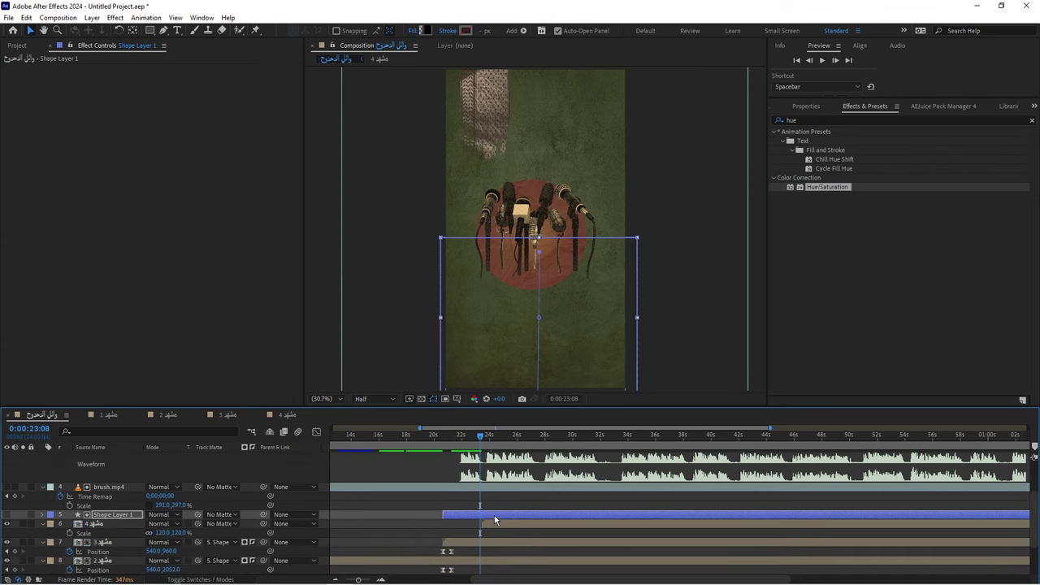
key(space)
key(space)
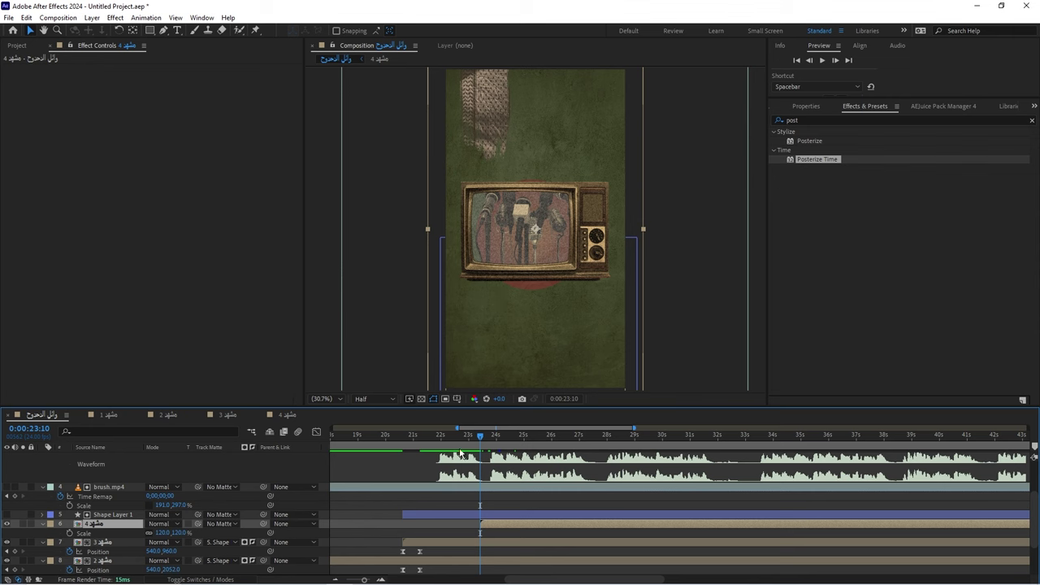
At 23:11, set the مشهد 4 layer's Scale to 151% as its first keyframe
key(equal)
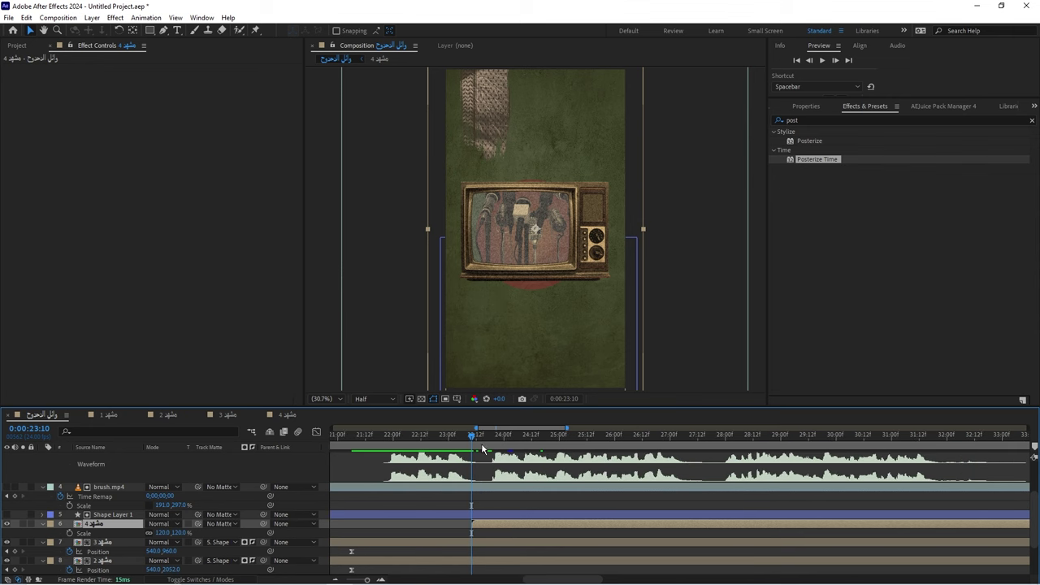
click(473, 439)
drag(161, 533, 130, 539)
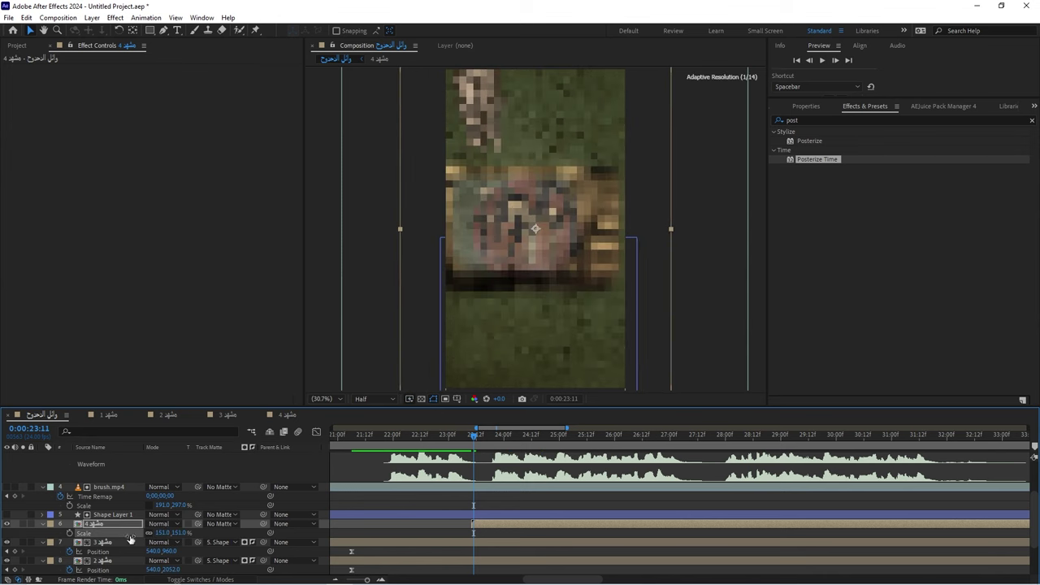
click(70, 533)
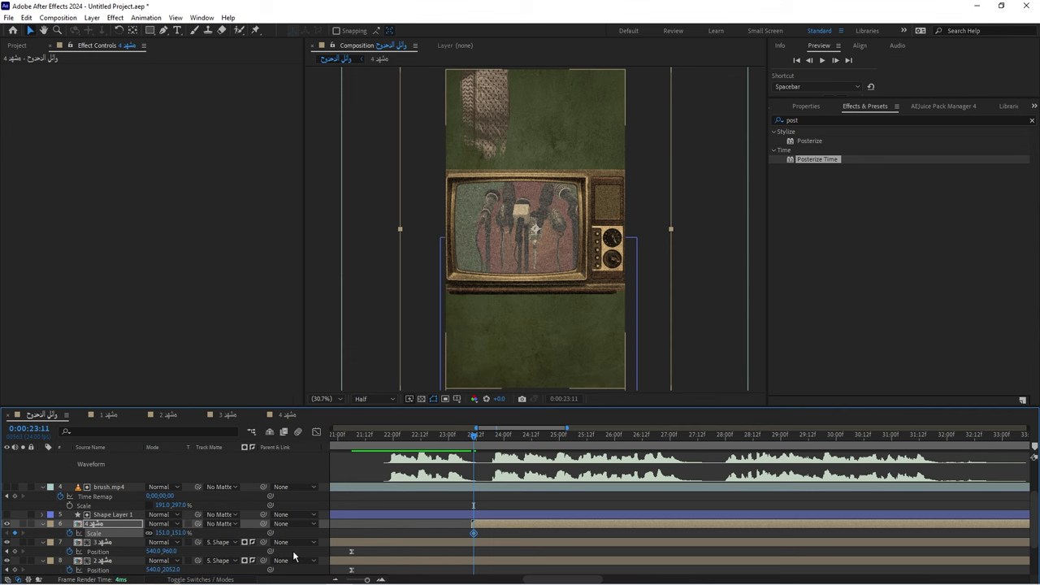
key(space)
At 23:16, add a Scale keyframe of 115% on the مشهد 4 layer
key(Page_Up)
key(Page_Up)
key(Page_Up)
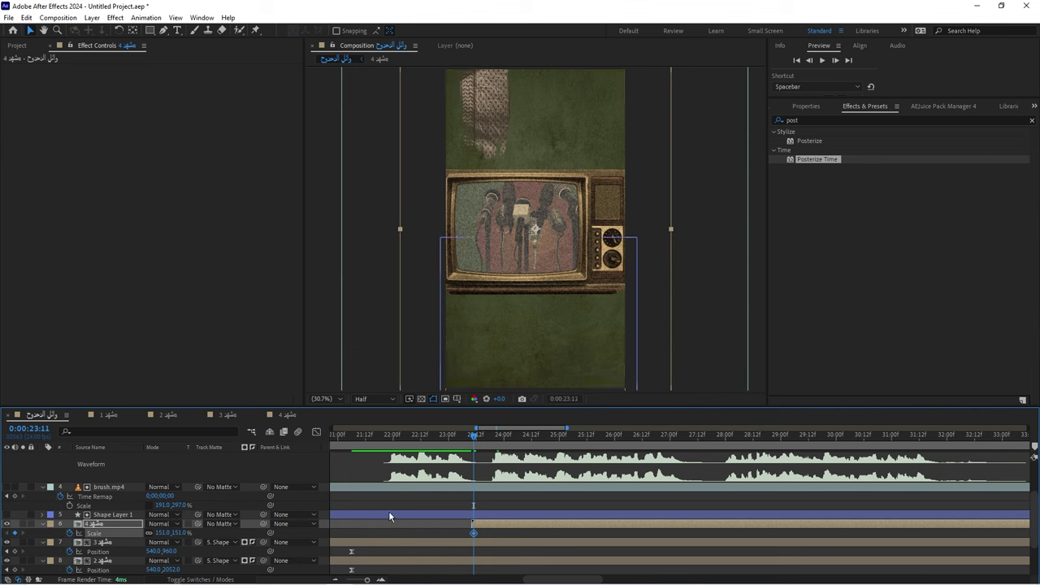
key(Page_Up)
key(Page_Up)
key(Page_Up)
key(Page_Down)
key(Page_Down)
drag(161, 532, 135, 530)
click(162, 532)
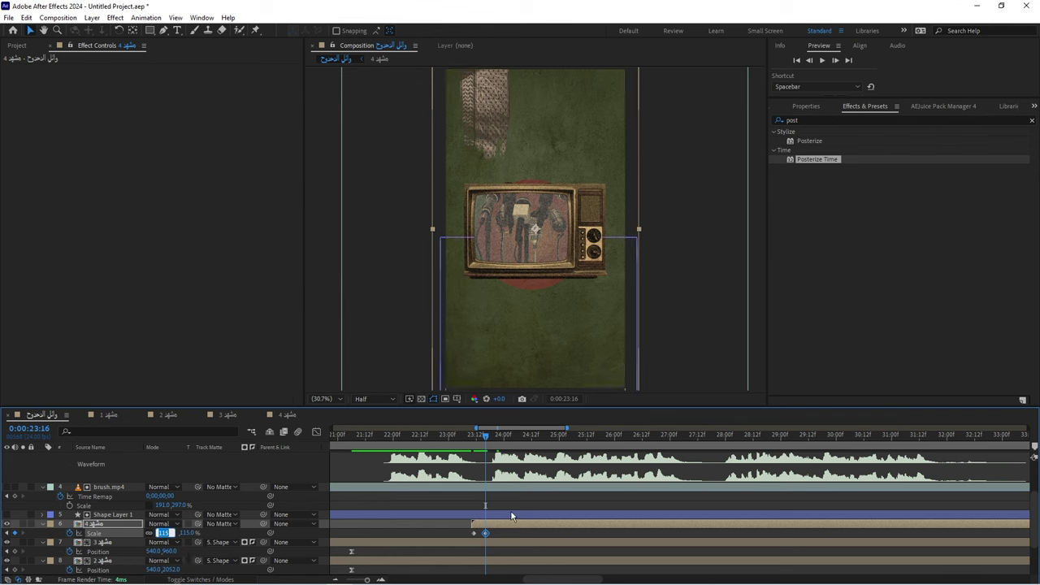
key(Return)
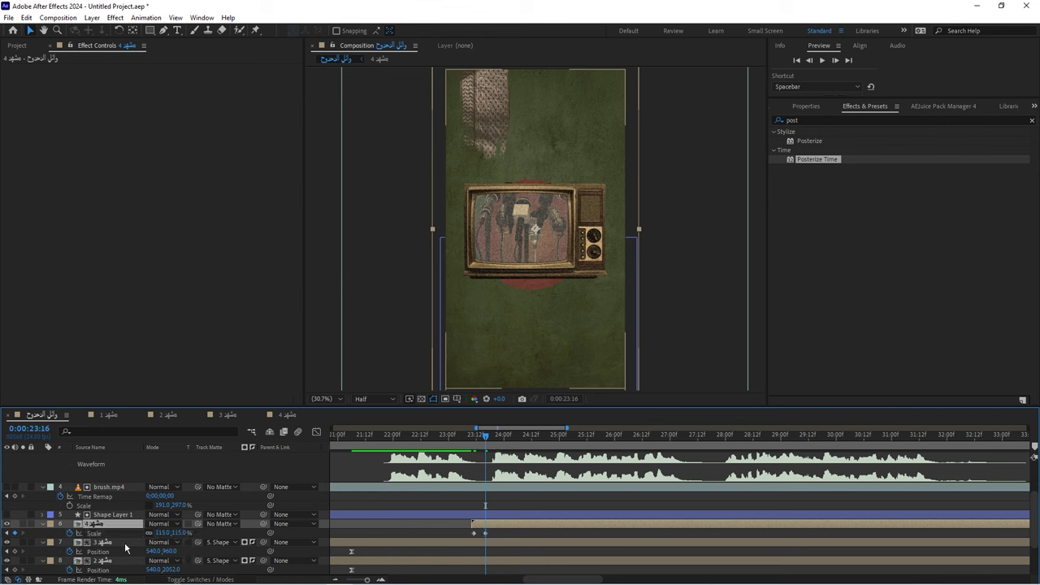
click(125, 545)
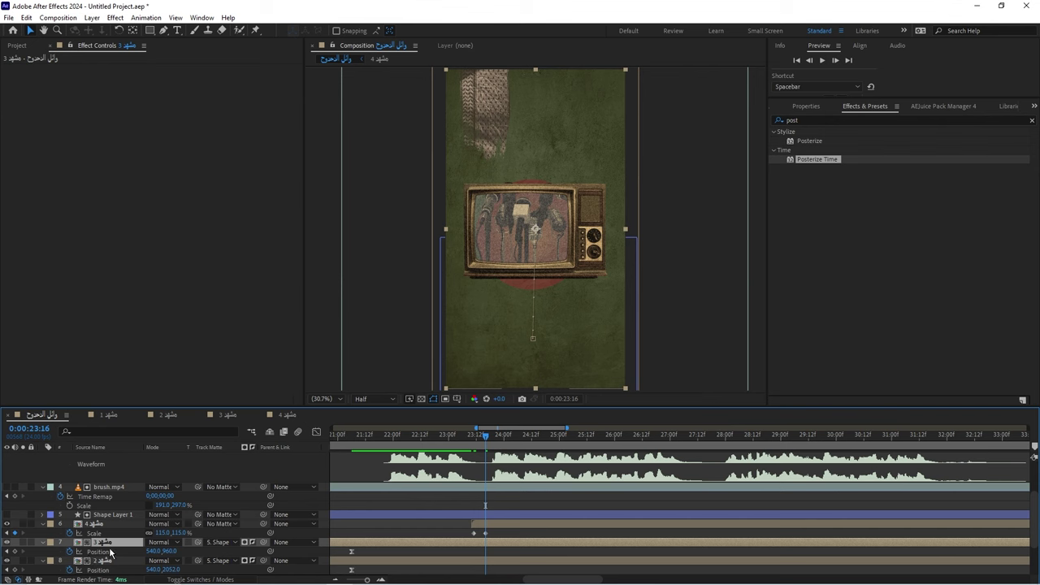
Keyframe the مشهد 3 layer's Scale at 72%, moving the keyframe slightly earlier
key(s)
click(70, 552)
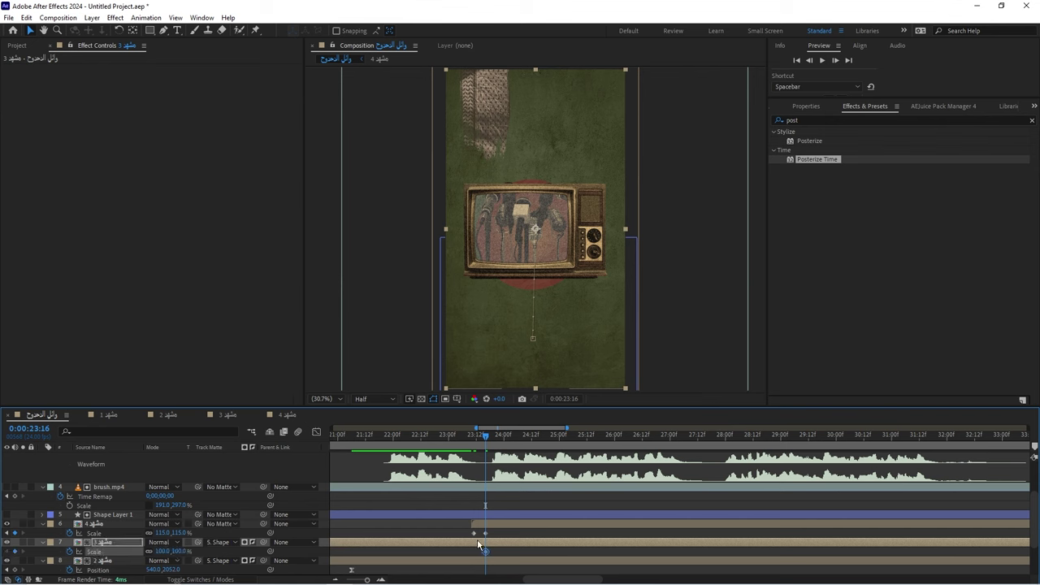
drag(487, 555, 476, 555)
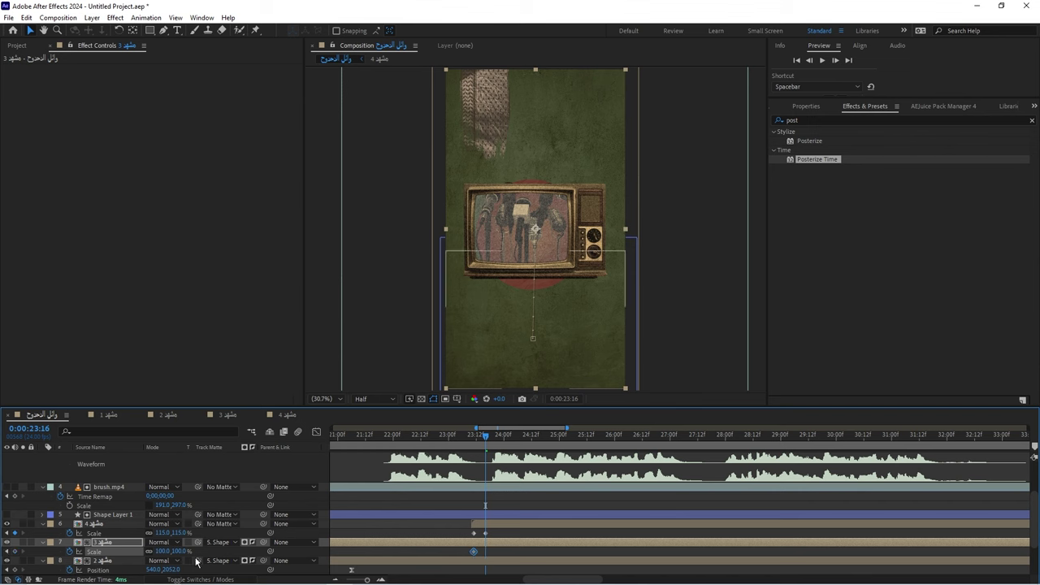
drag(163, 552, 148, 551)
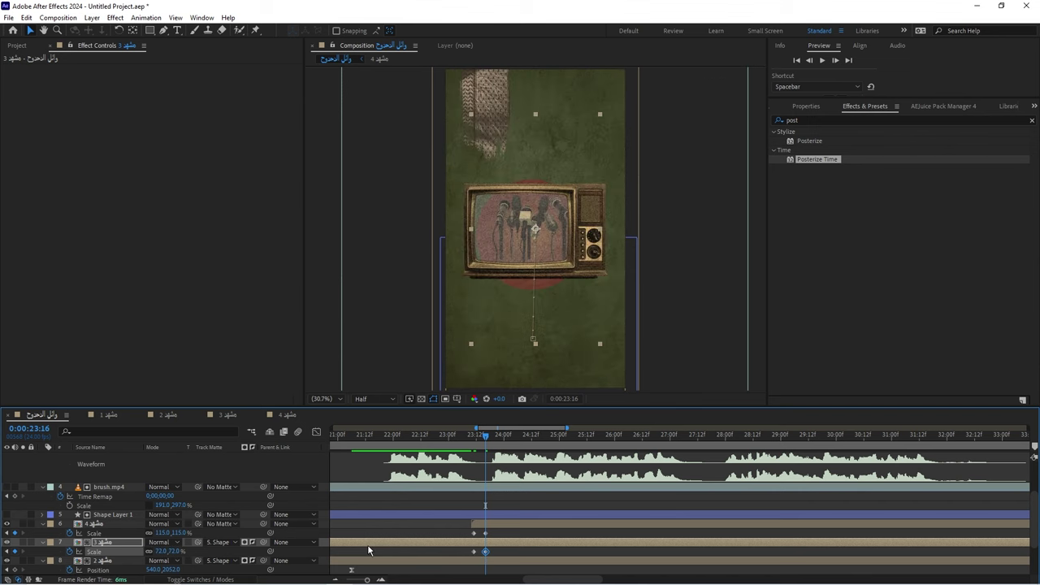
Move the مشهد 3 Position keyframe earlier, apply Easy Ease, and shift the layer left
key(shift+p)
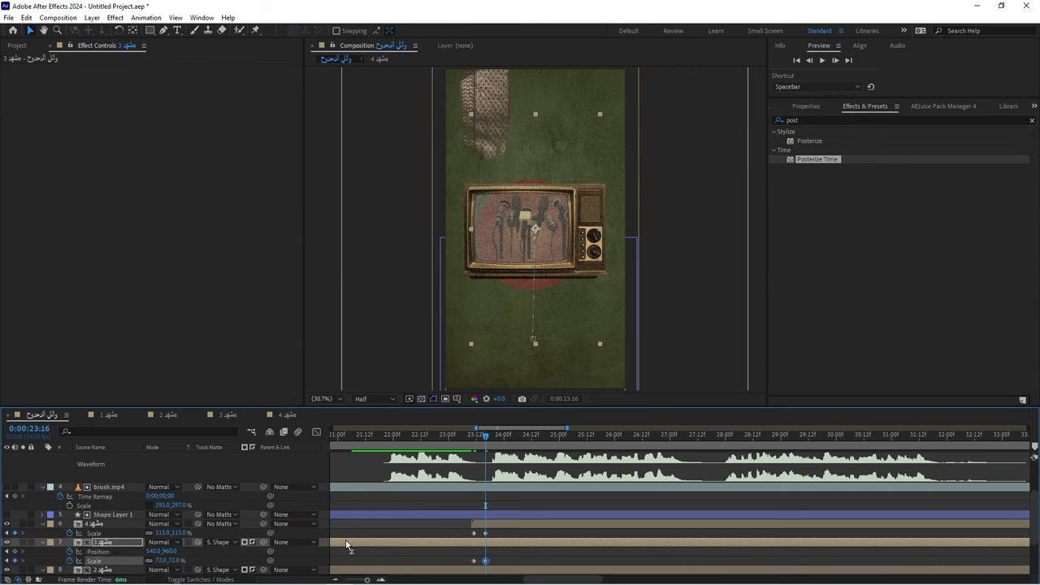
drag(486, 552, 476, 553)
scroll(474, 555, up, 4)
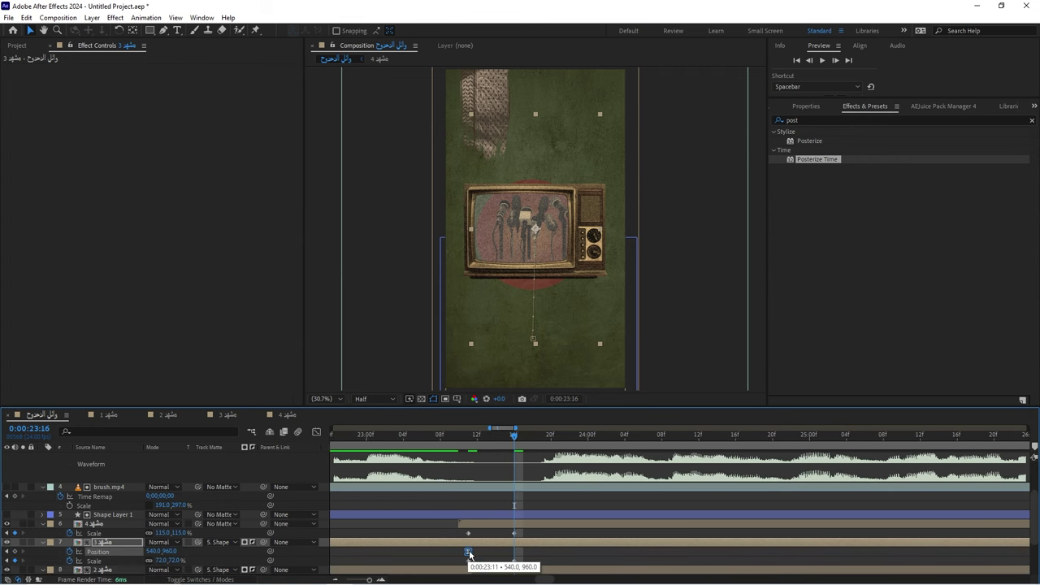
ctrl+click(468, 554)
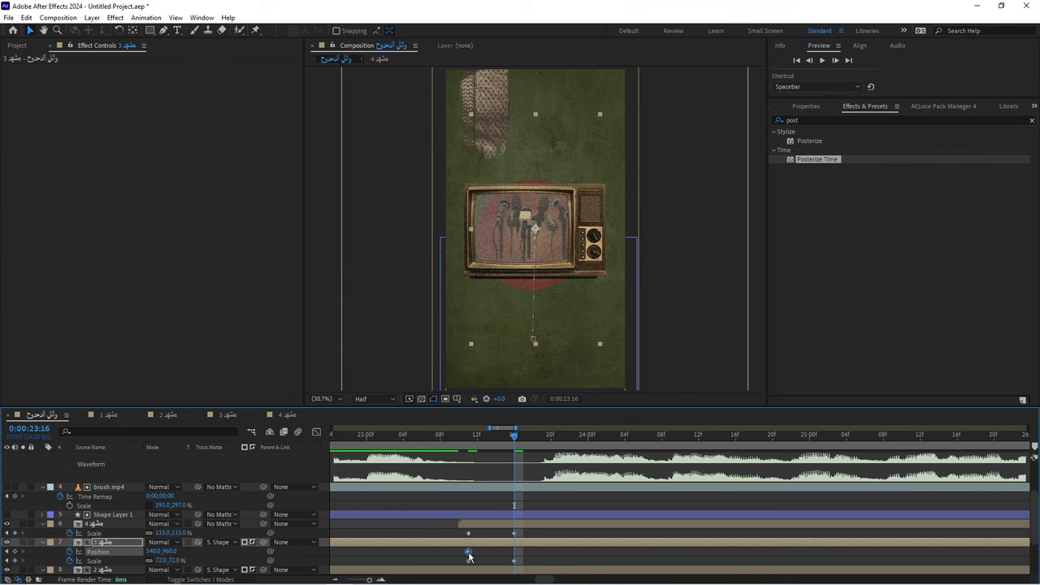
key(F9)
alt+scroll(458, 553, down, 3)
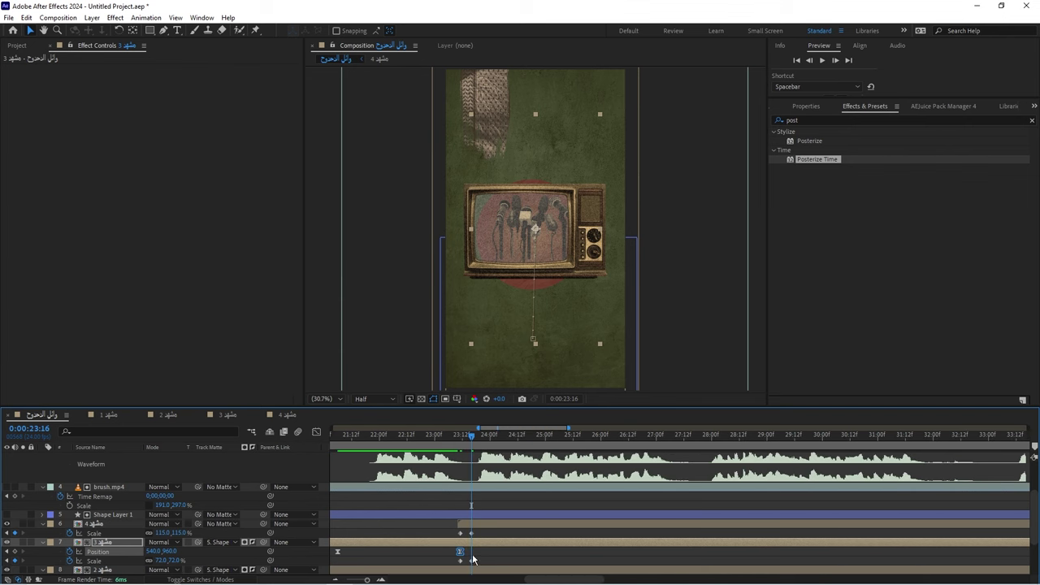
alt+scroll(467, 558, up, 3)
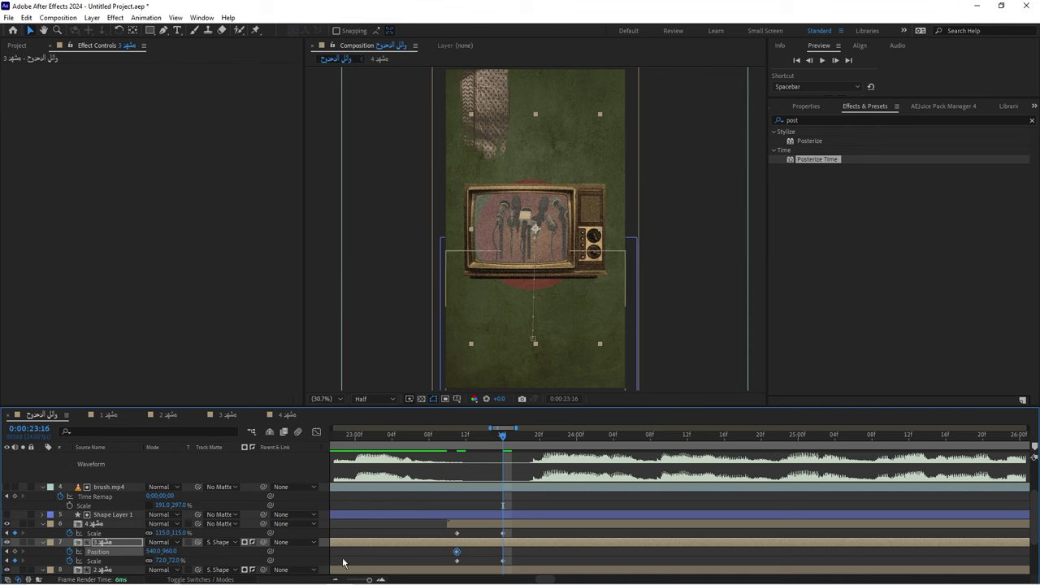
drag(151, 552, 124, 552)
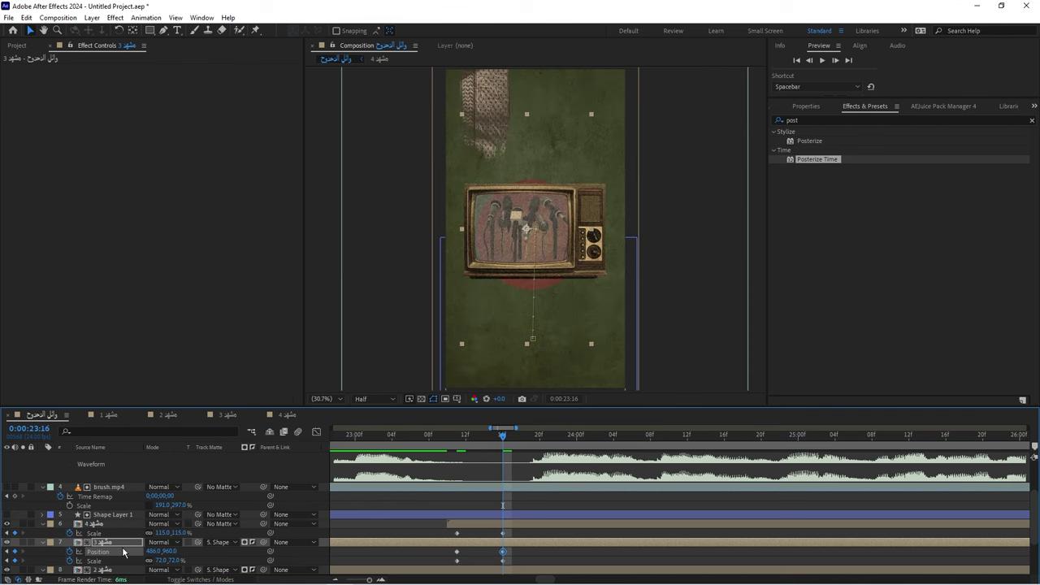
mouse_move(124, 552)
mouse_down()
mouse_move(168, 554)
mouse_move(160, 563)
mouse_move(224, 557)
mouse_up()
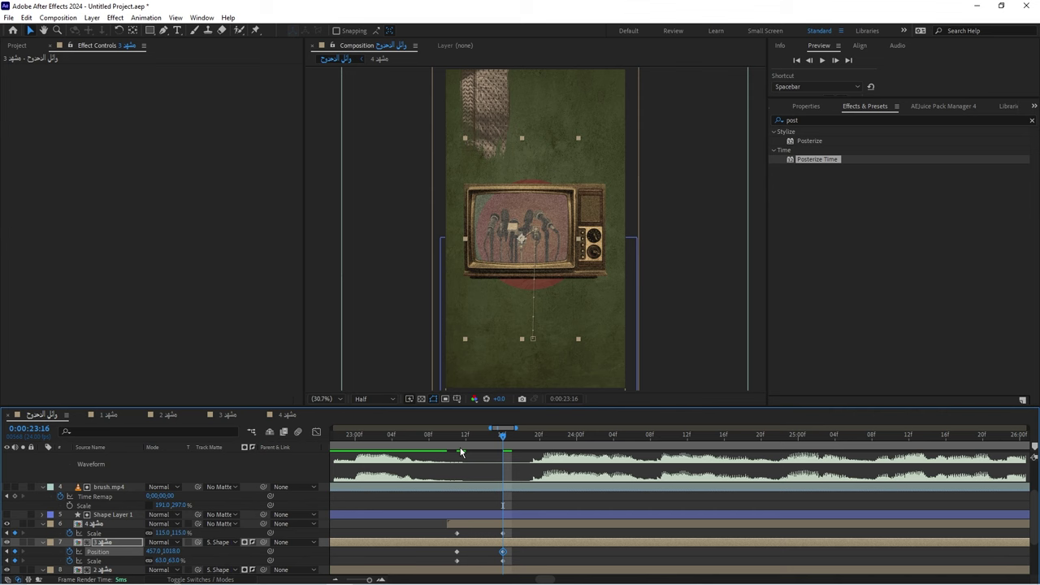
Preview the animated transition from 23:07 and again from 21:23
click(420, 437)
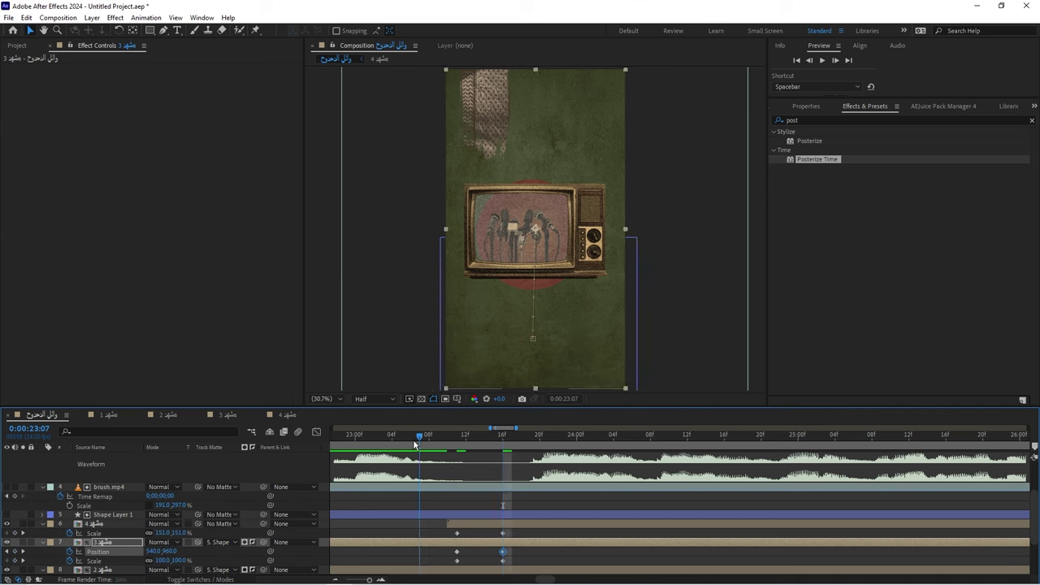
key(space)
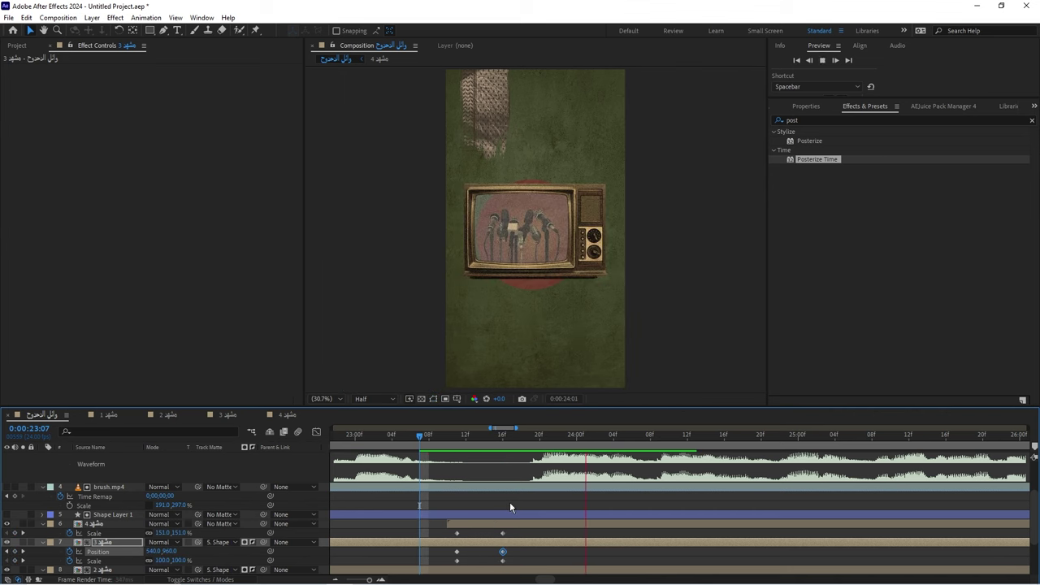
scroll(491, 510, down, 2)
scroll(487, 505, down, 3)
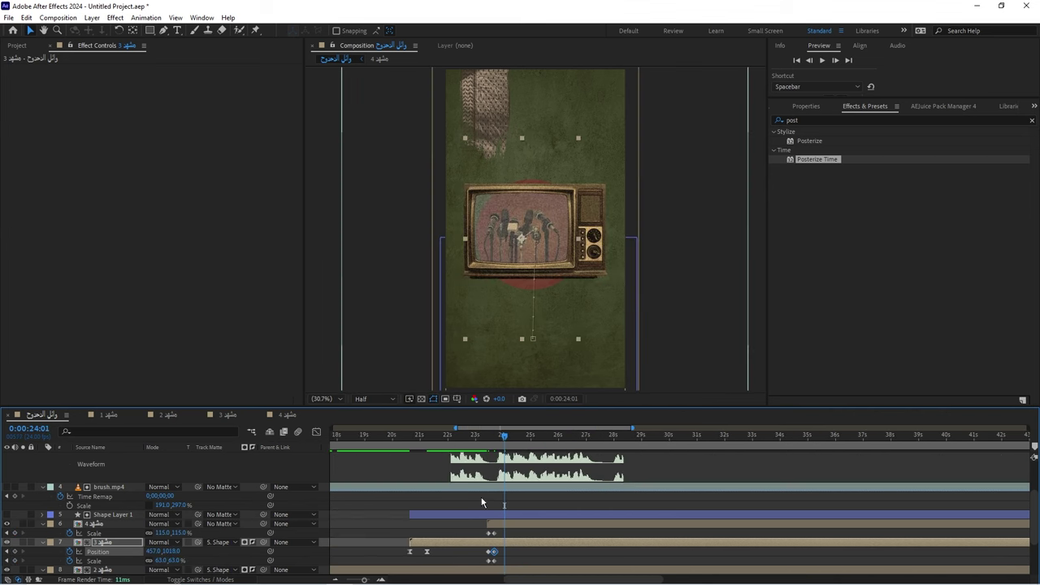
click(447, 437)
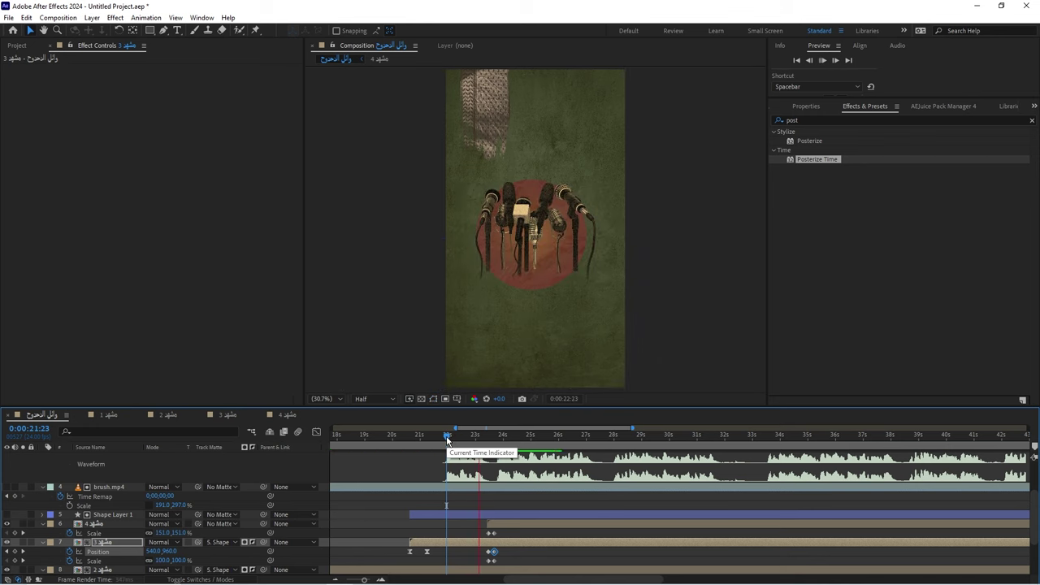
key(space)
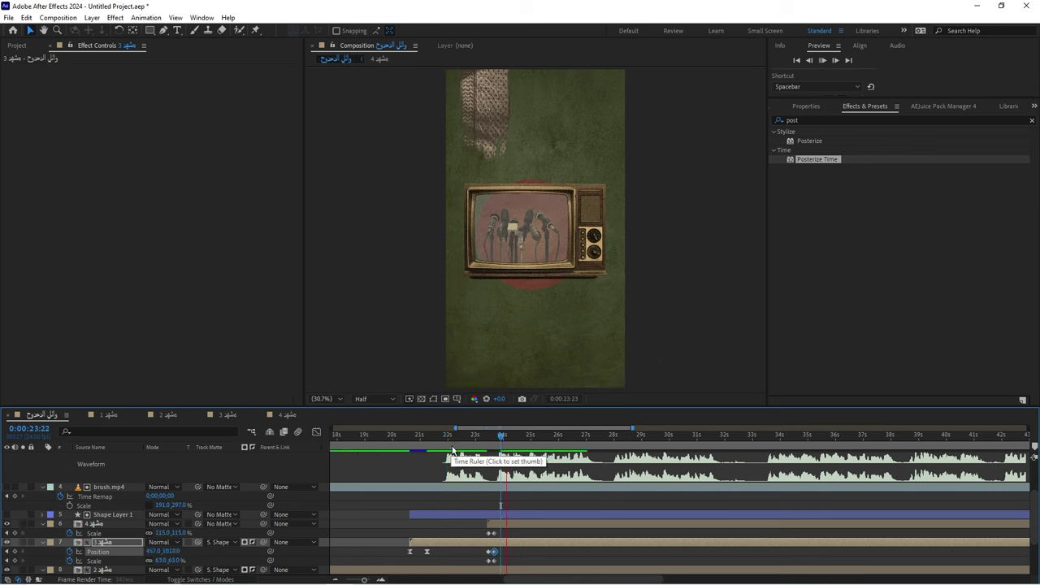
key(space)
scroll(518, 452, up, 3)
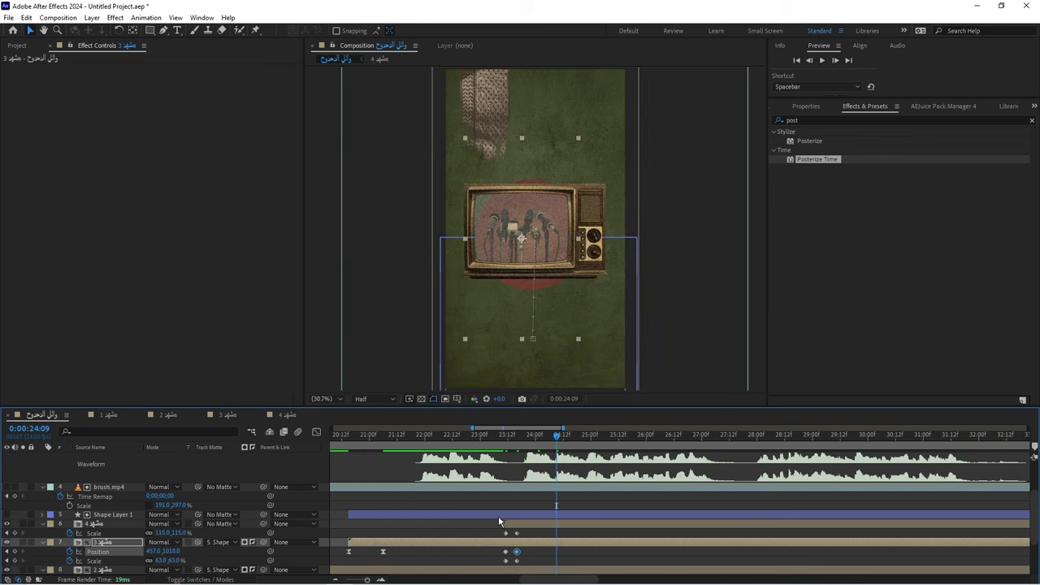
Raise the مشهد 3 layer's Scale keyframe to 71% and preview the transition
click(520, 444)
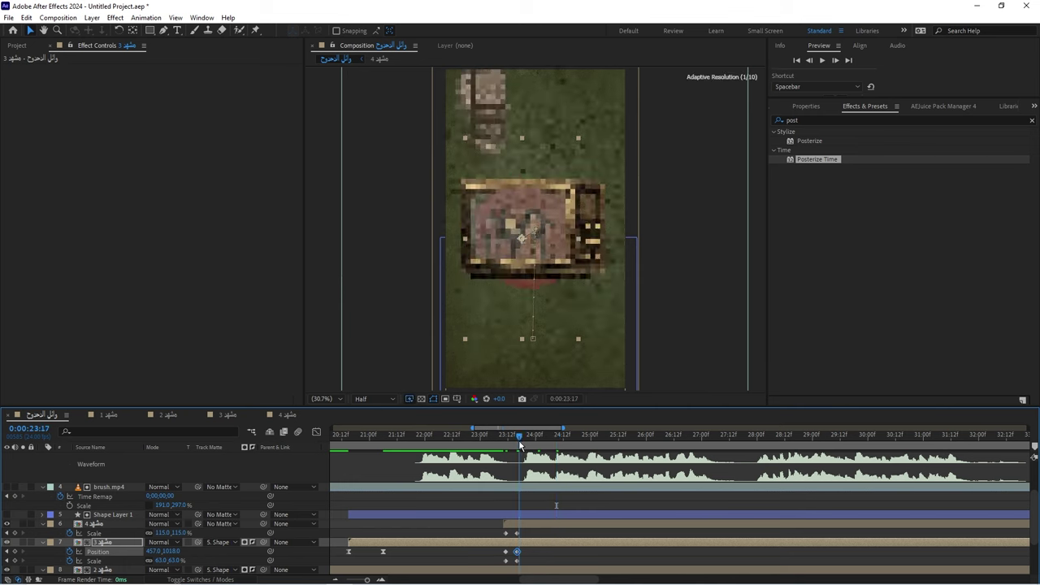
key(j)
drag(154, 561, 169, 568)
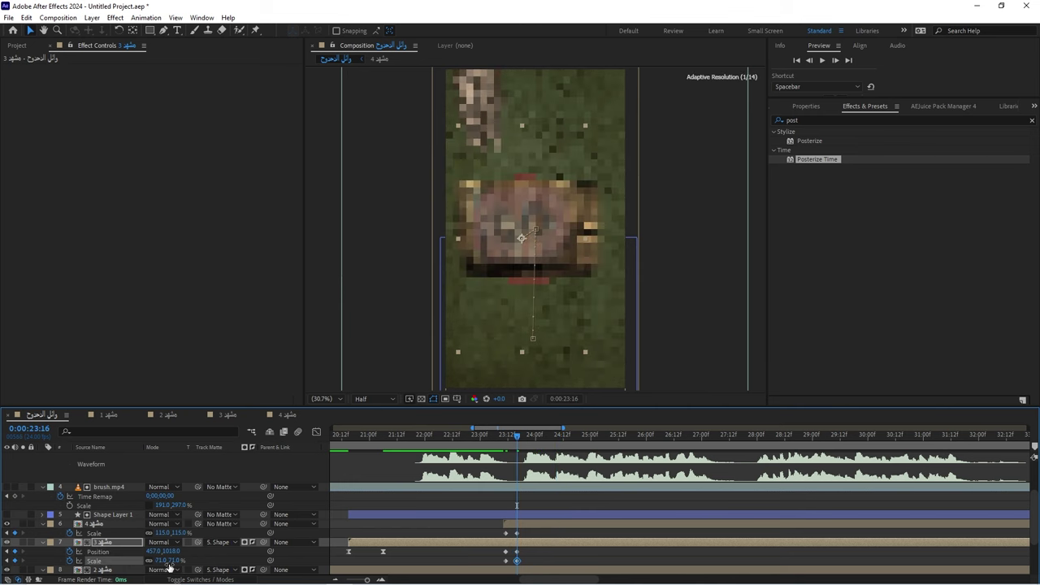
key(space)
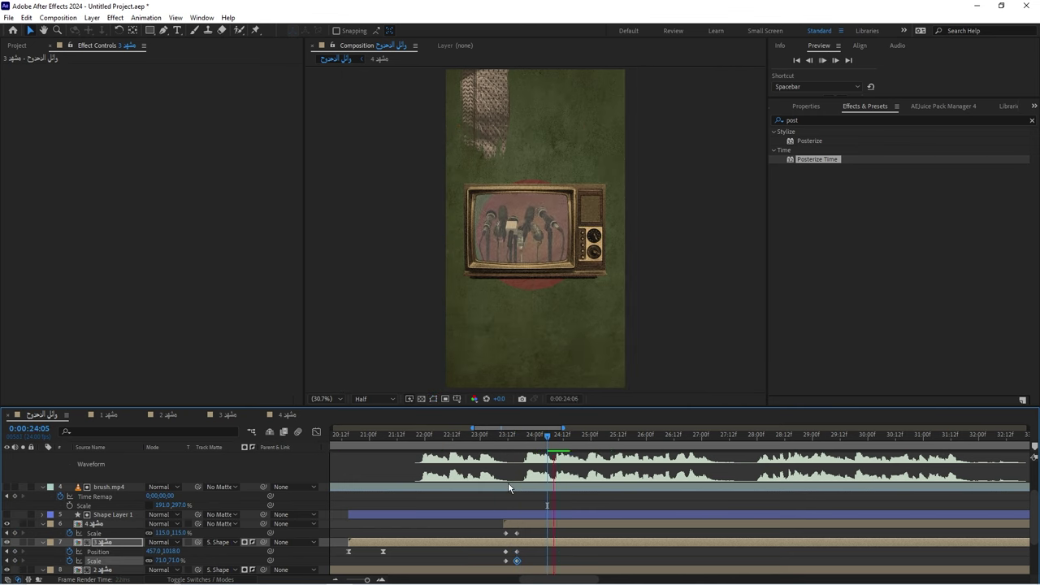
key(space)
scroll(507, 515, up, 3)
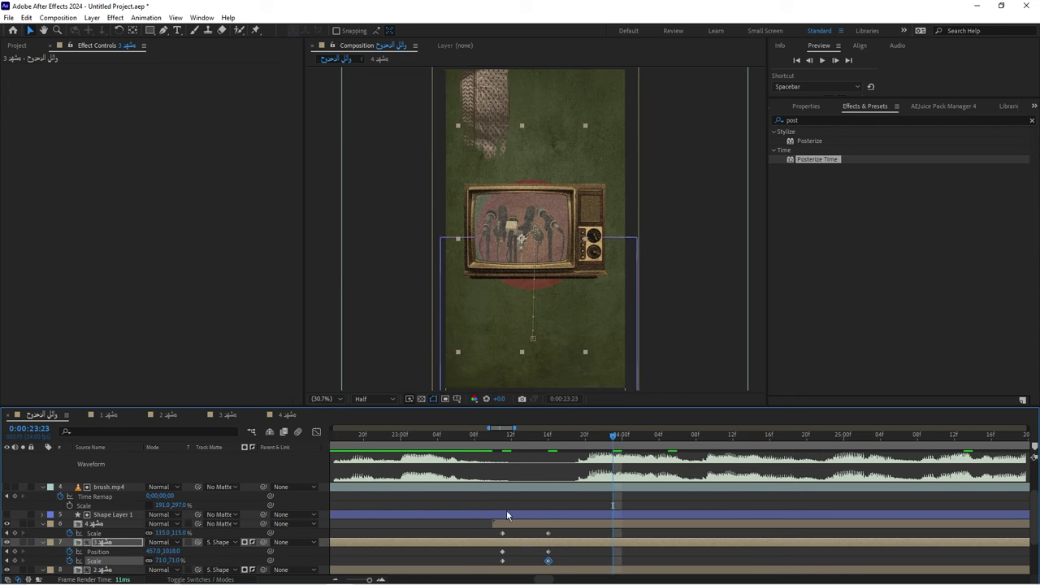
scroll(507, 515, up, 2)
scroll(491, 520, down, 4)
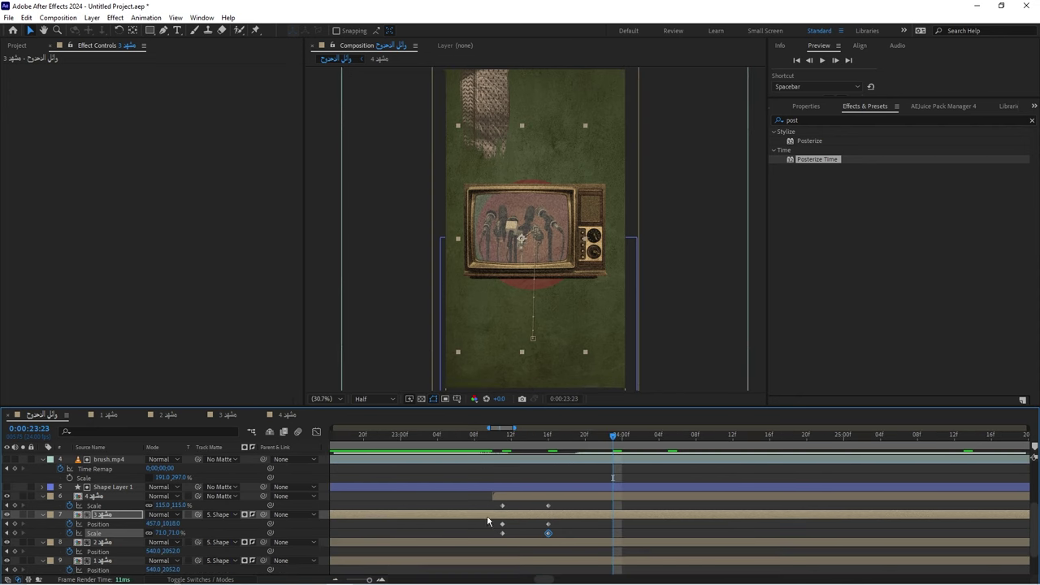
click(502, 455)
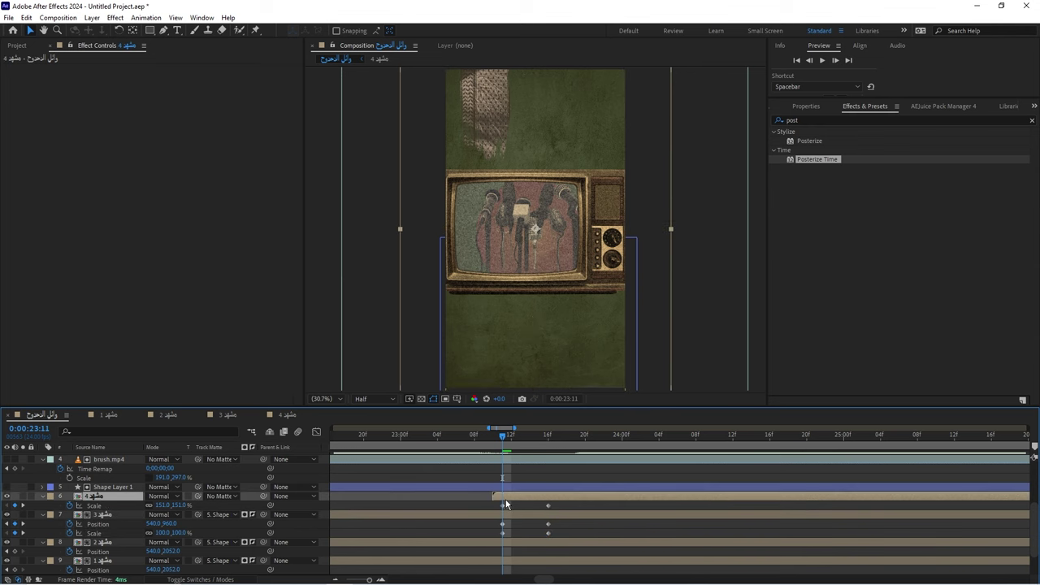
drag(504, 498, 515, 498)
key(ctrl+z)
drag(477, 509, 564, 515)
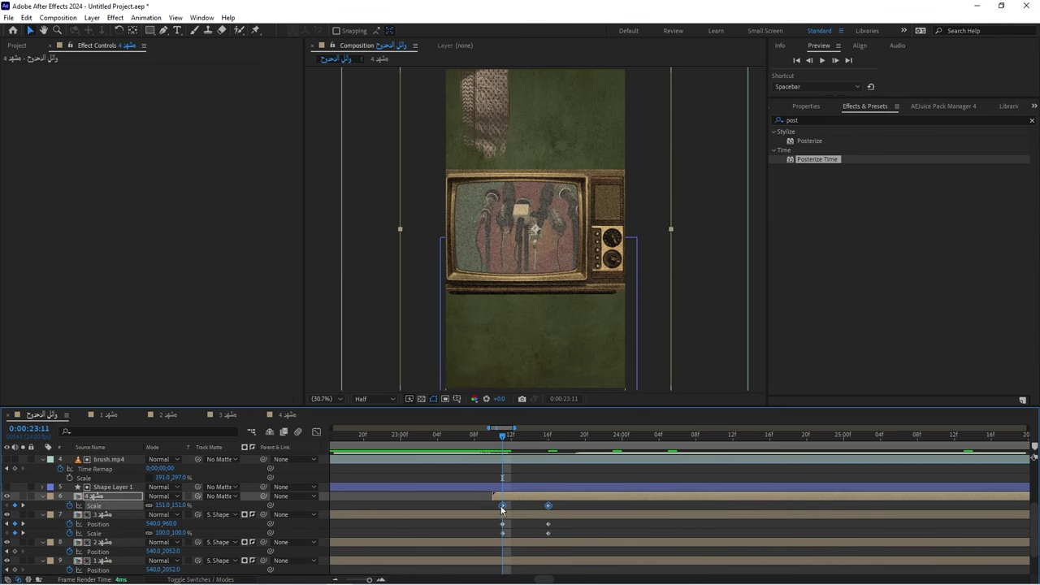
drag(502, 505, 492, 505)
key(ctrl+z)
click(452, 440)
key(space)
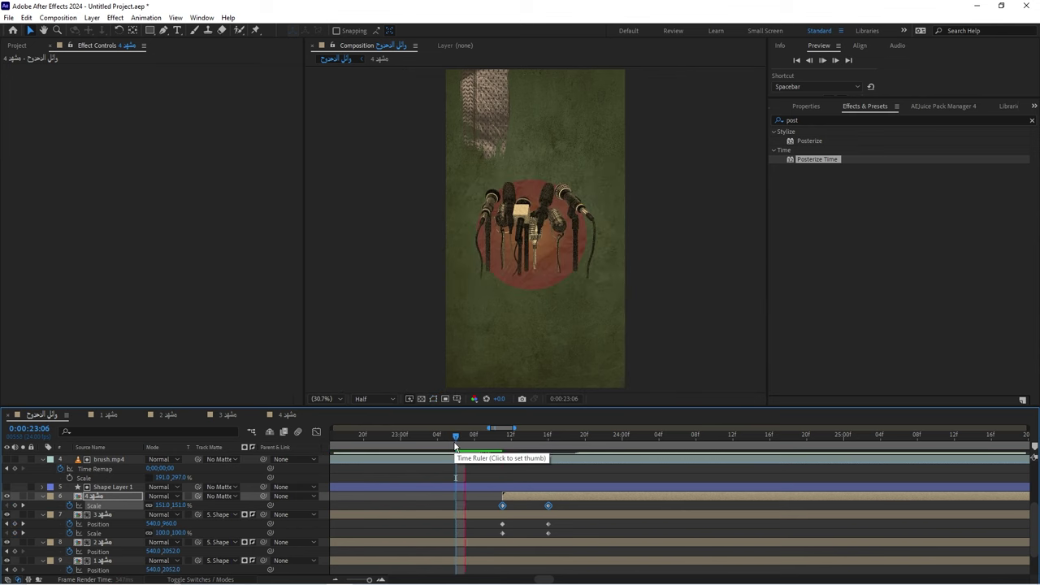
key(minus)
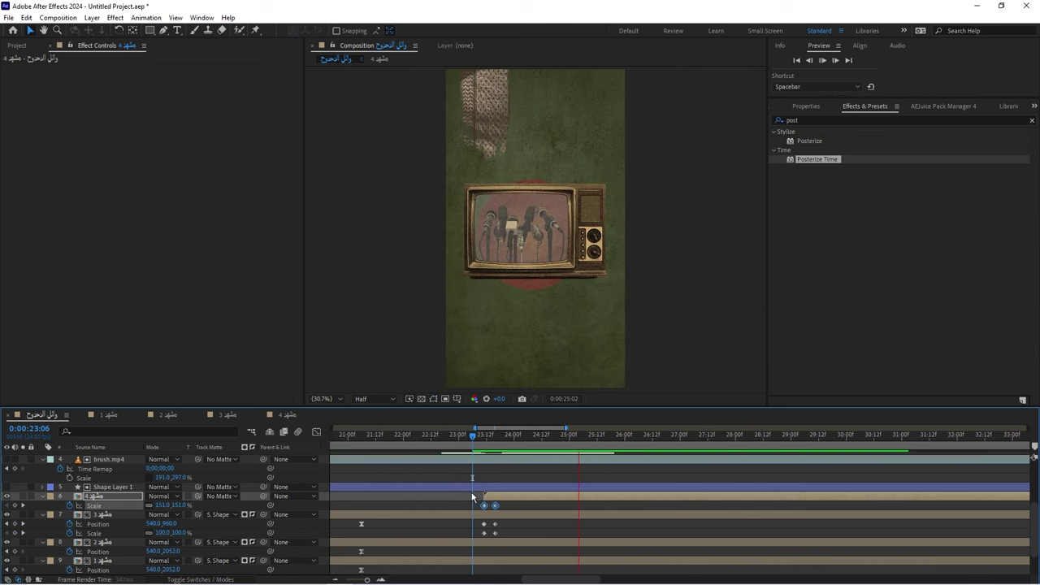
key(minus)
key(minus)
key(space)
click(414, 438)
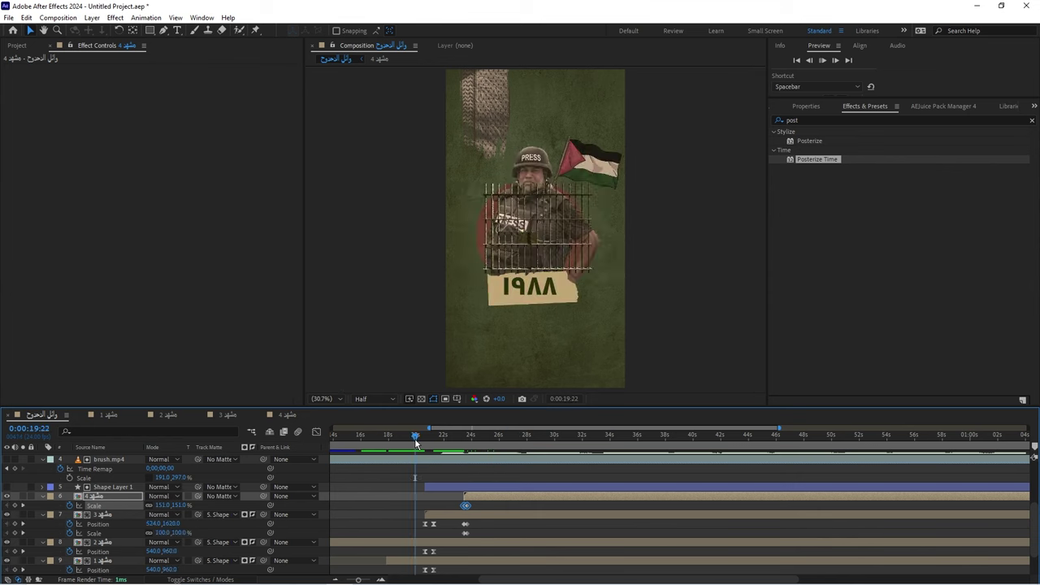
key(space)
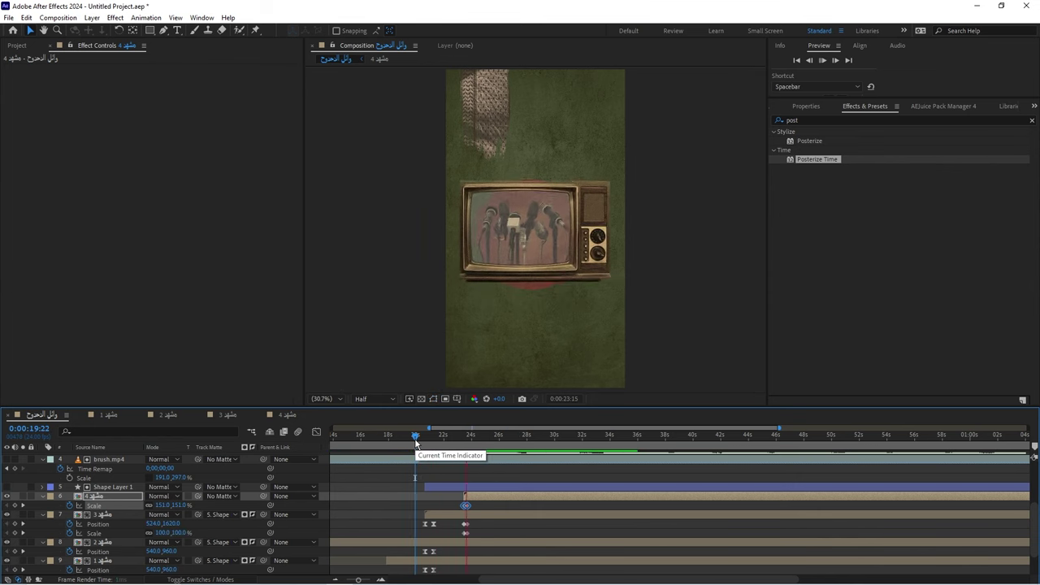
key(space)
Preview the microphone-to-TV transition from about 20:03
click(417, 437)
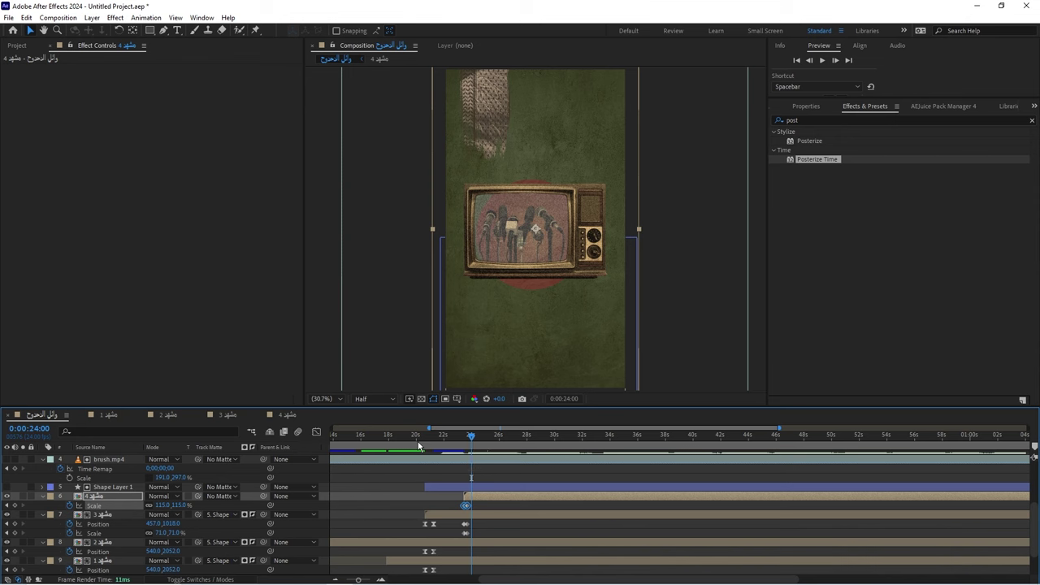
key(space)
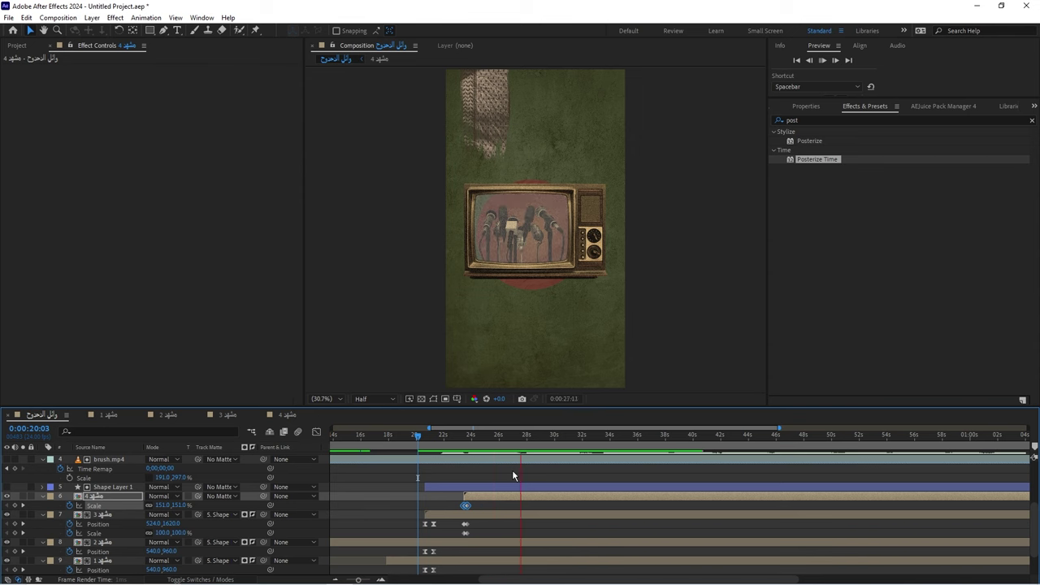
key(space)
scroll(524, 475, up, 2)
scroll(524, 475, up, 2)
scroll(524, 469, up, 4)
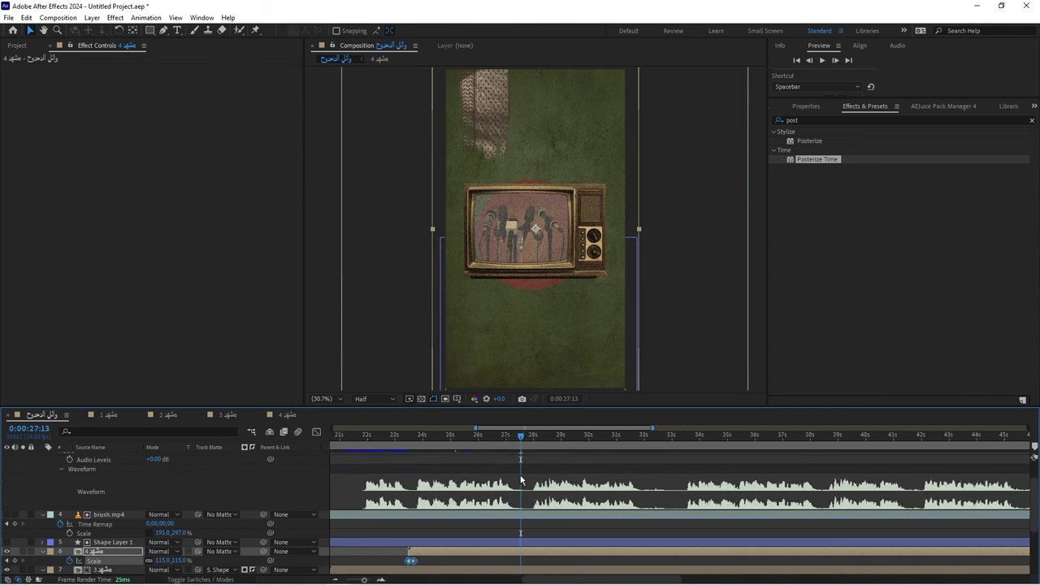
scroll(486, 463, down, 5)
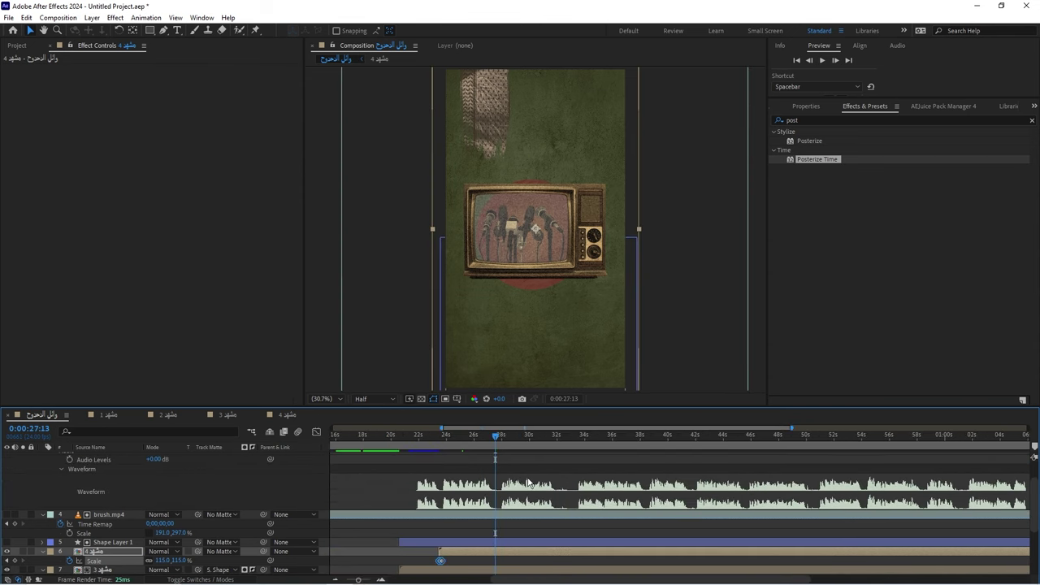
key(space)
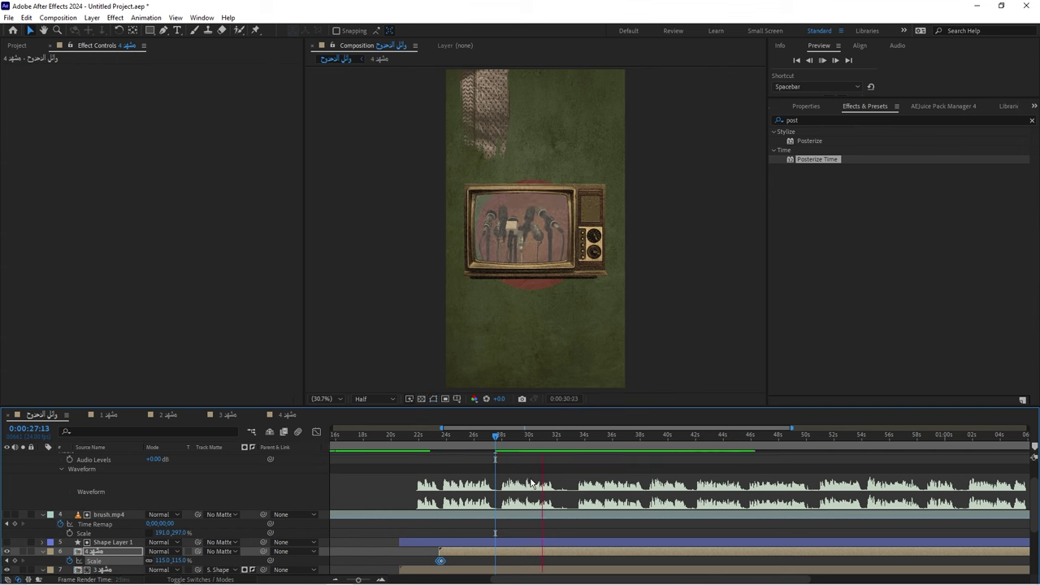
key(space)
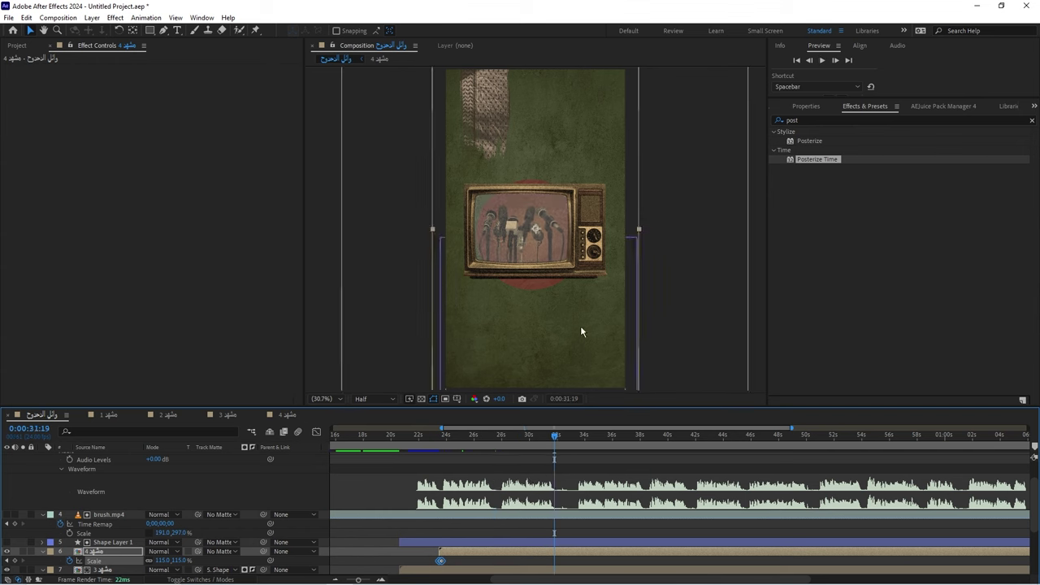
Move the time to 32:01 and open the مشهد 4 precomp containing the TV noise
click(560, 439)
scroll(508, 226, up, 5)
scroll(509, 226, down, 3)
scroll(509, 226, down, 1)
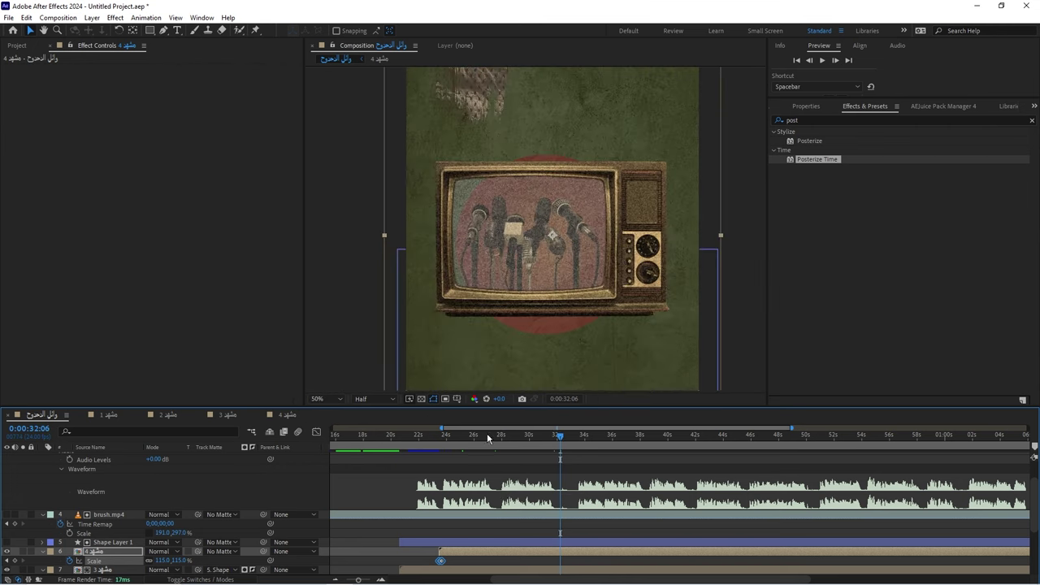
key(Page_Up)
key(Page_Up)
key(Page_Up)
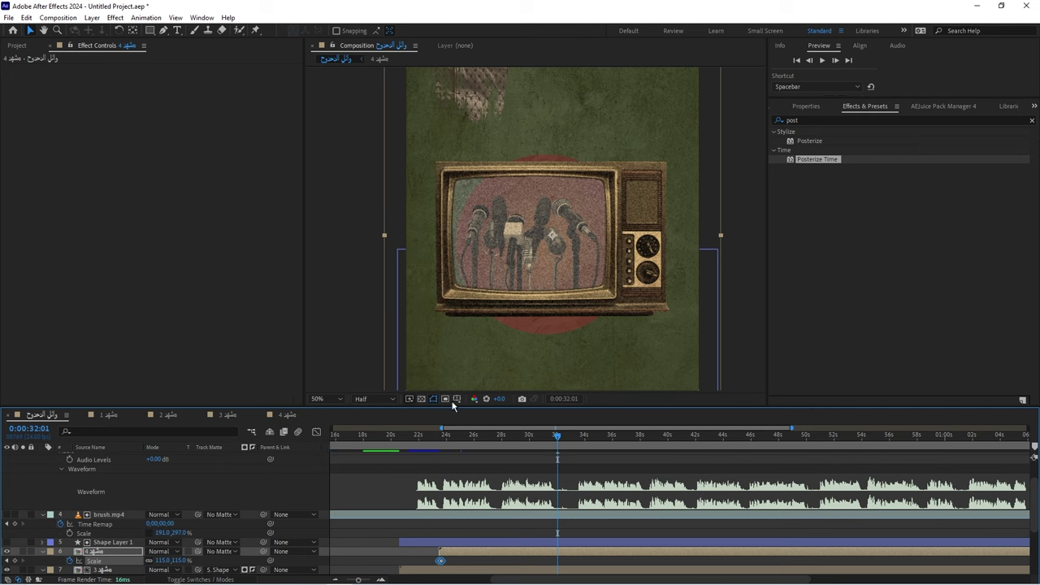
double_click(462, 556)
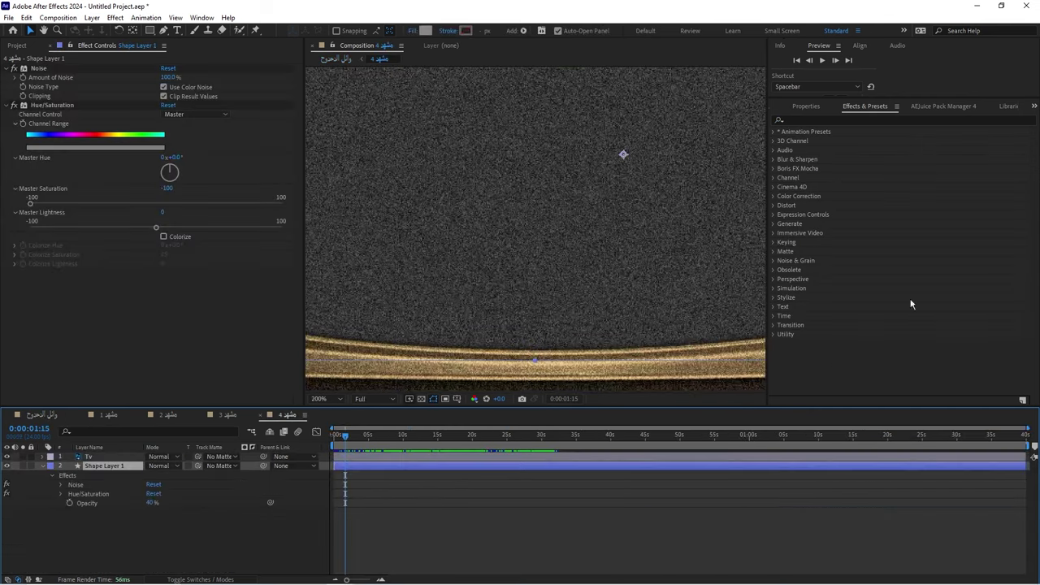
Apply Posterize Time at 10 fps to Shape Layer 1, then return to the main composition
click(842, 120)
text(post)
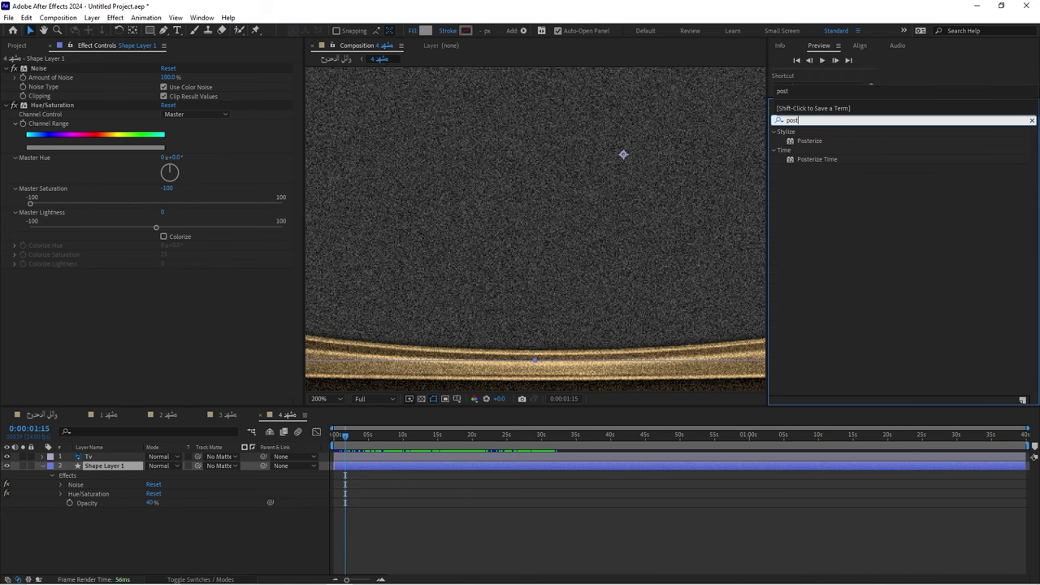
double_click(796, 161)
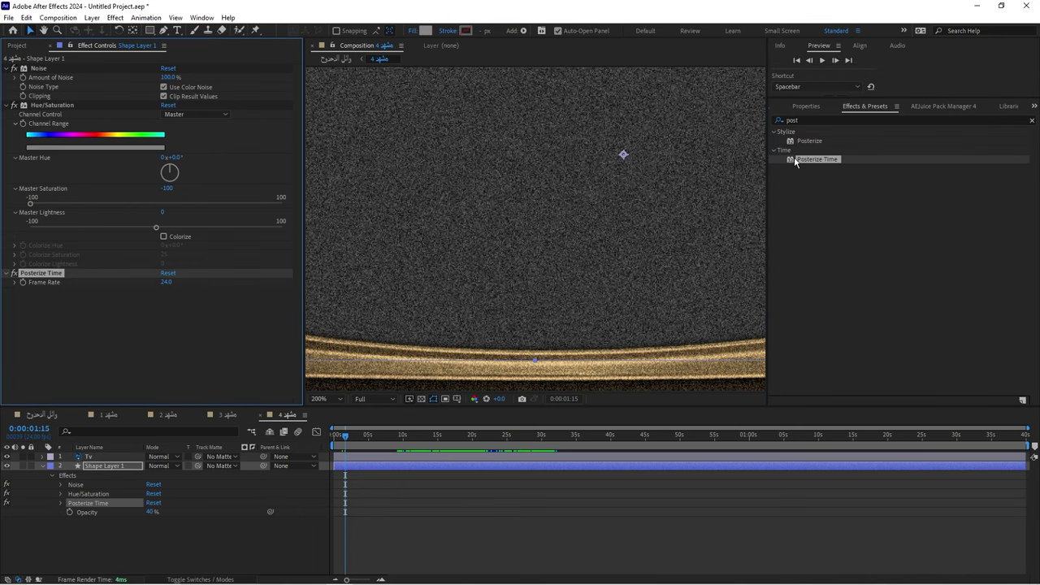
click(167, 282)
text(10)
key(Return)
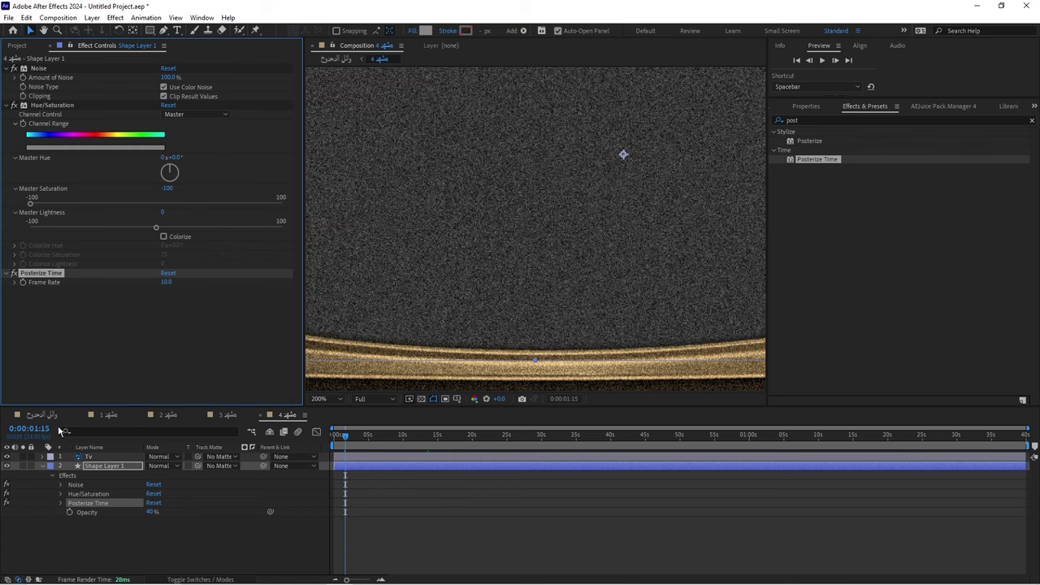
click(42, 414)
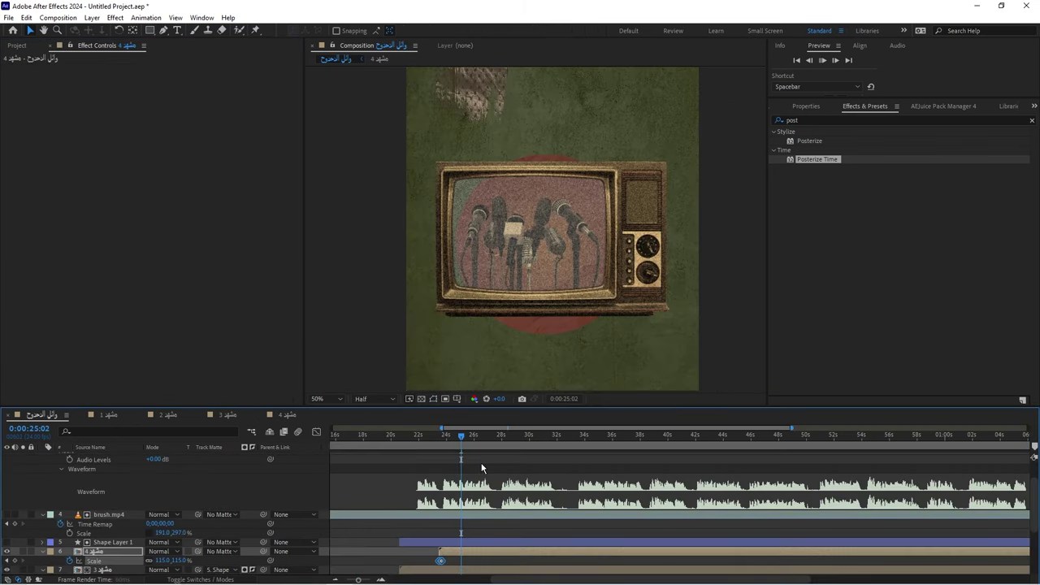
After previewing the noise, change Posterize Time's frame rate to 8 and return to the main comp
key(space)
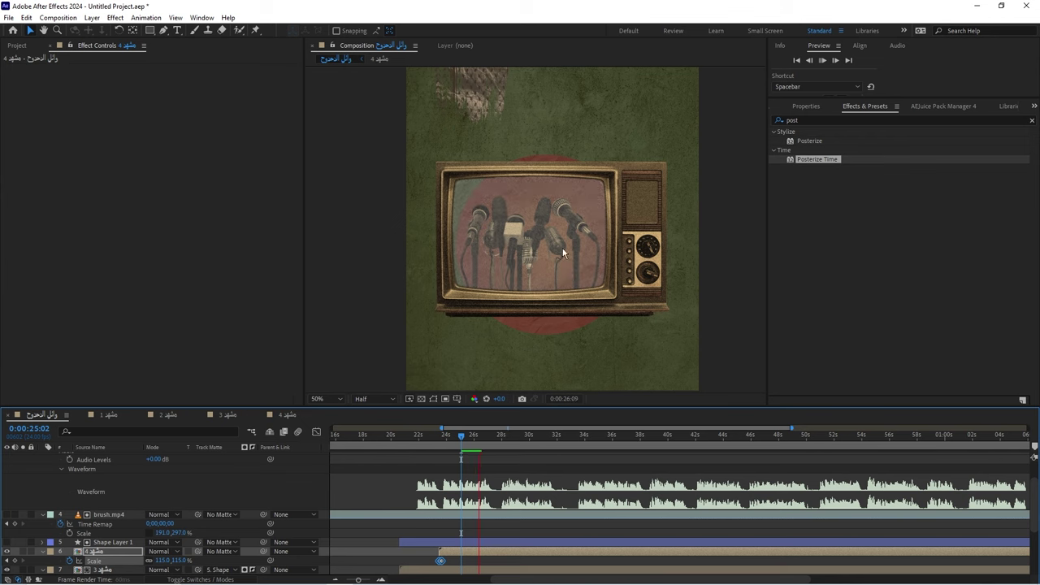
key(space)
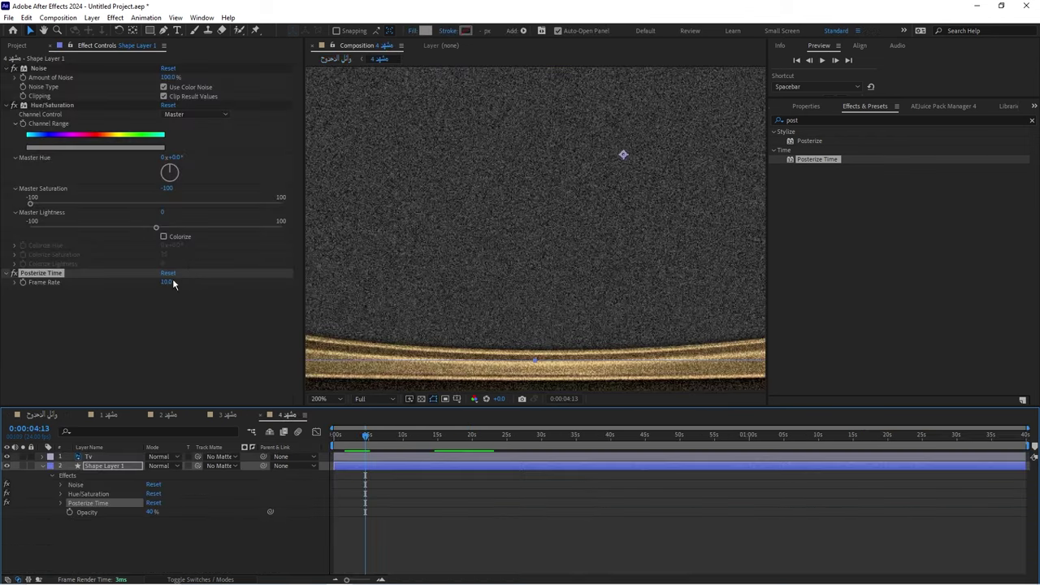
click(168, 282)
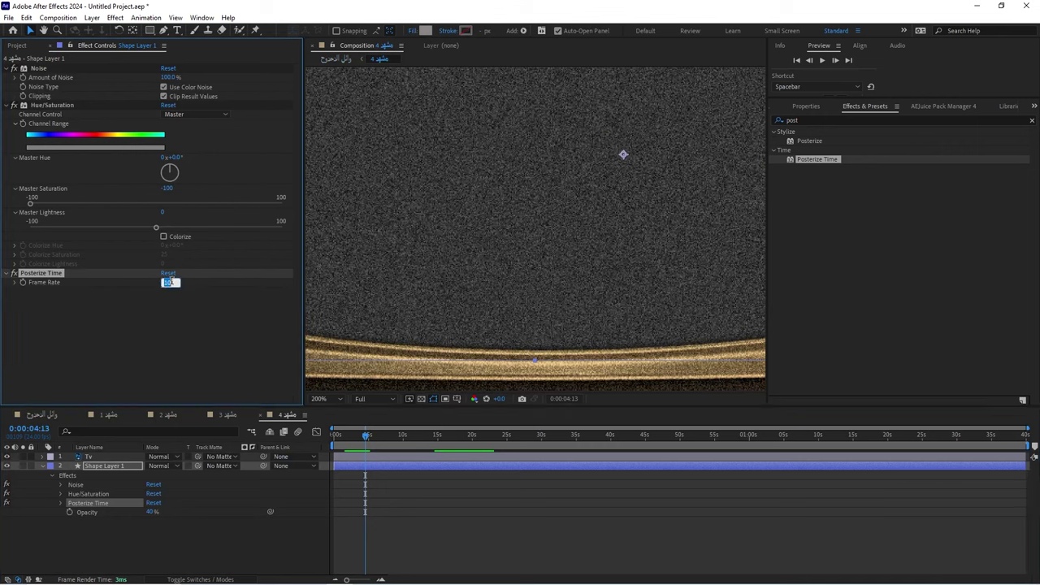
text(8)
click(51, 416)
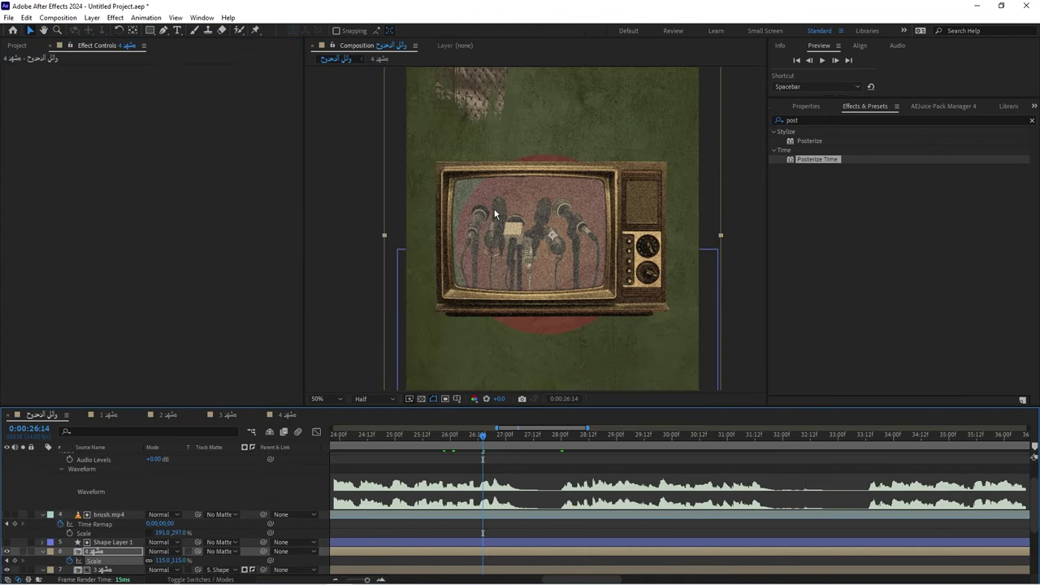